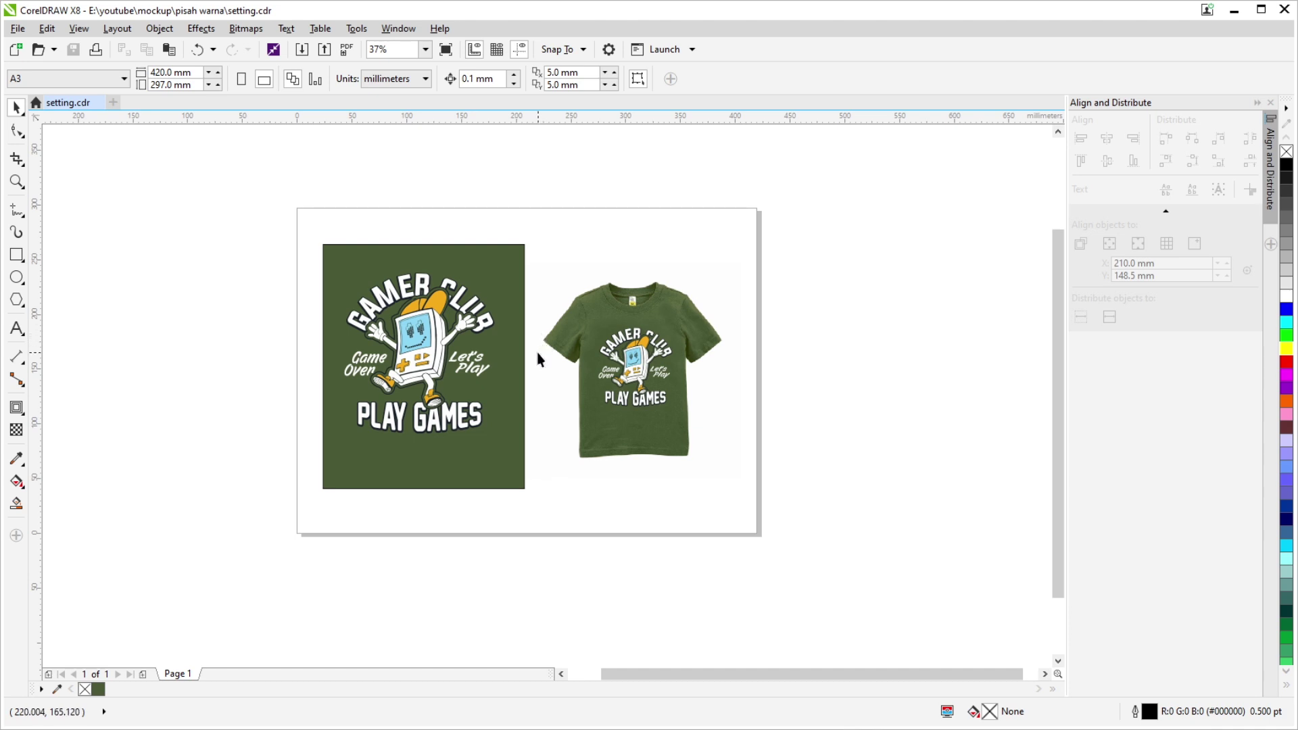
Look over the page and trial-select the green GAMER CLUB design, then deselect it.
scroll(485, 313, up, 2)
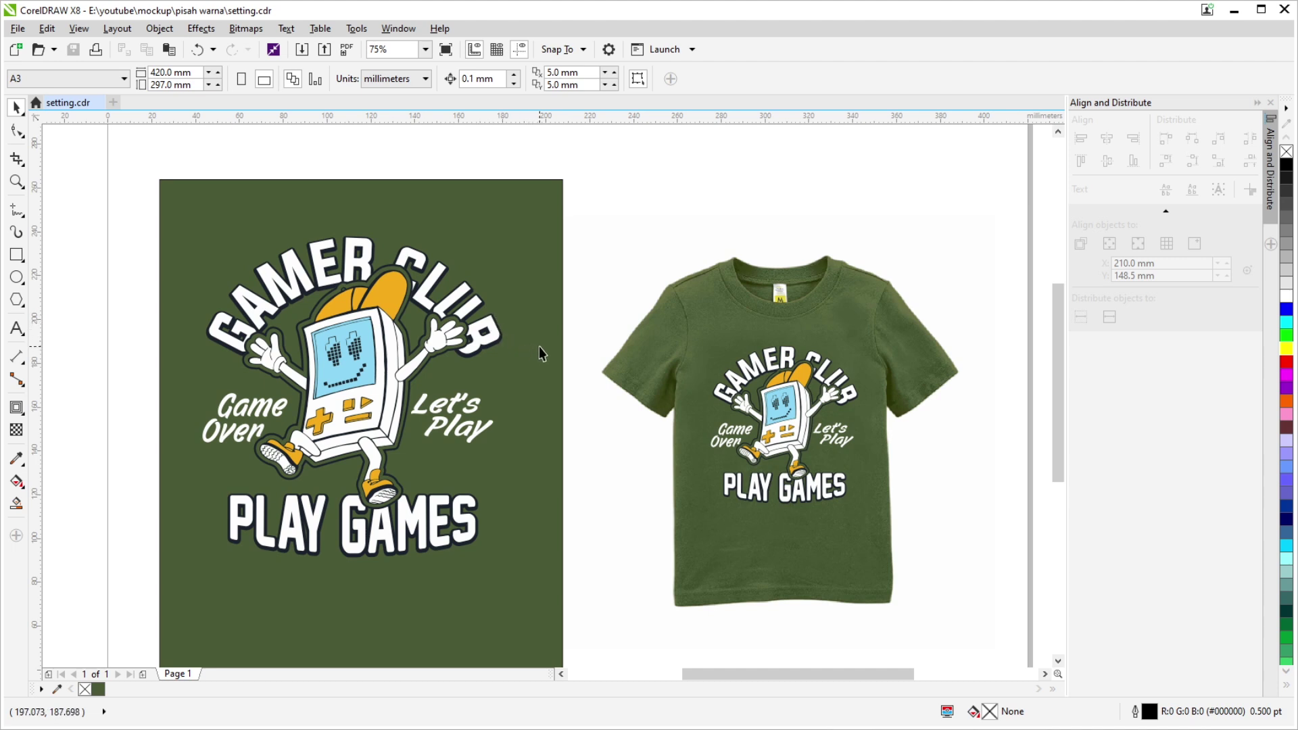
scroll(550, 346, down, 1)
scroll(552, 345, up, 1)
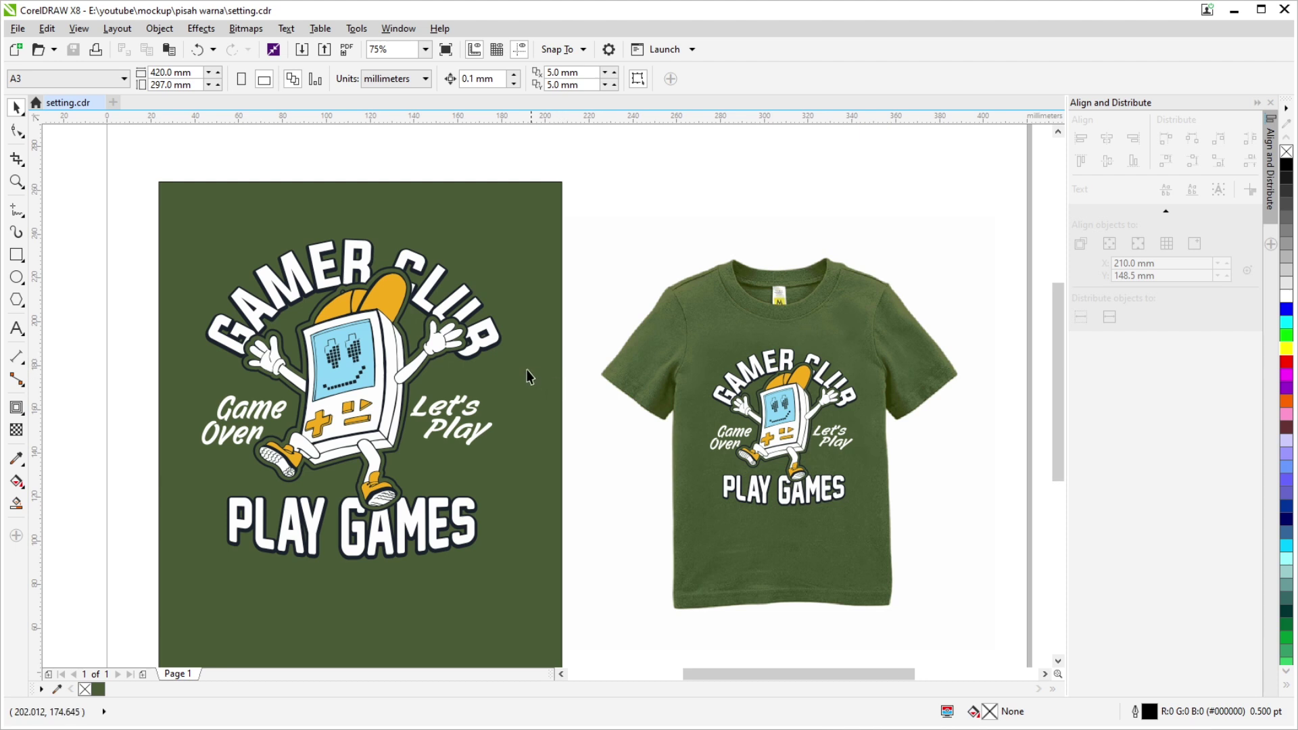
scroll(525, 368, down, 1)
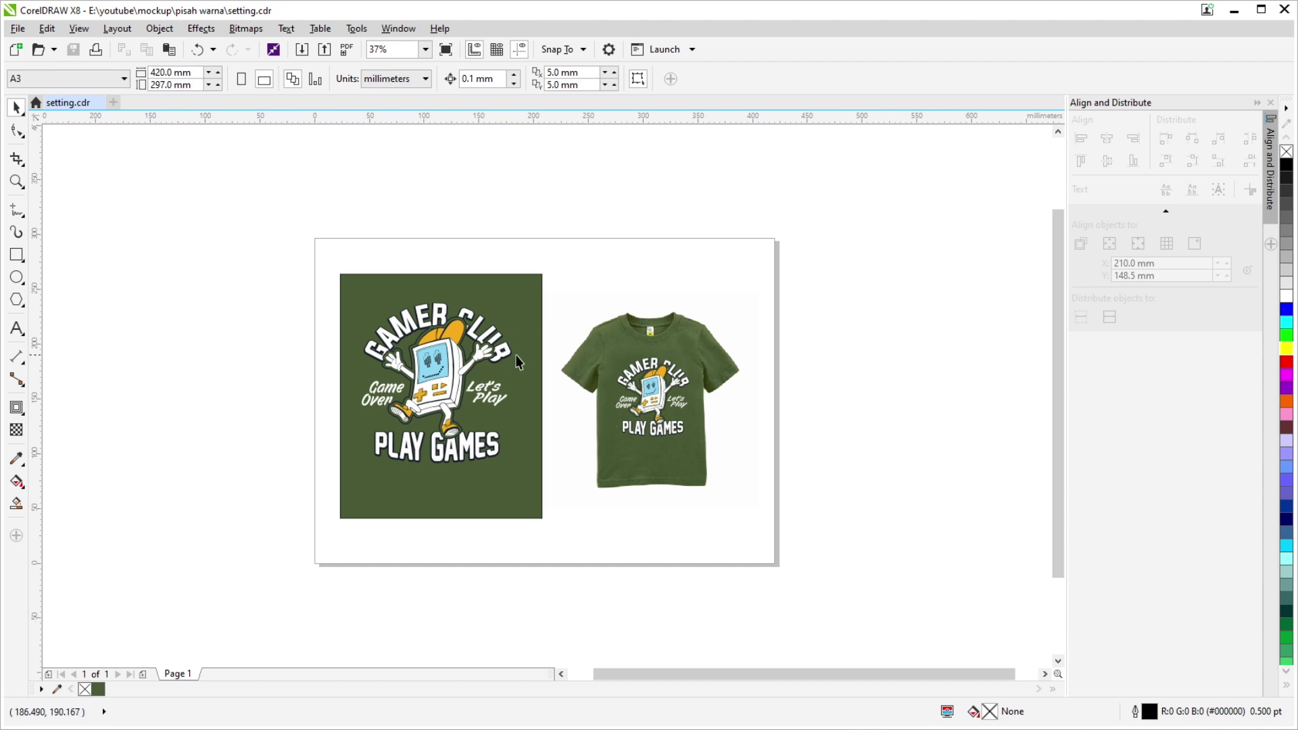
scroll(425, 365, up, 1)
scroll(436, 370, down, 1)
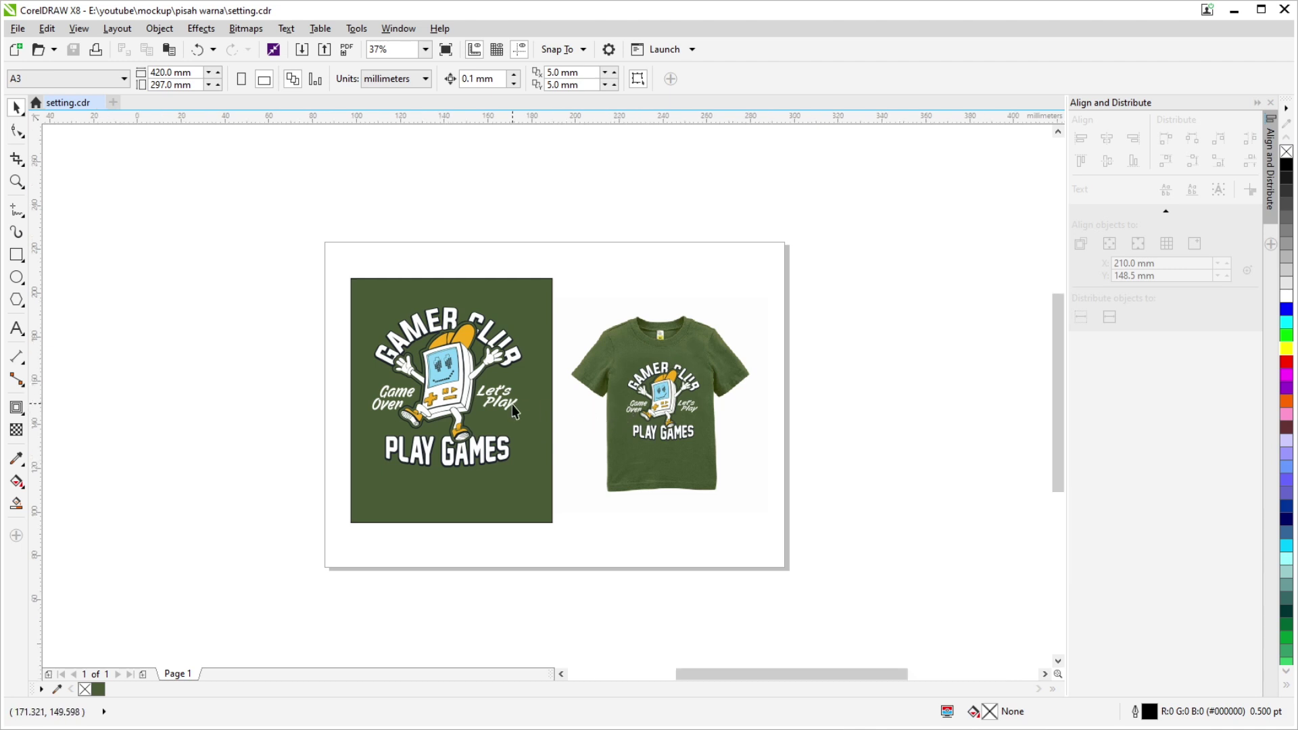
scroll(513, 405, up, 1)
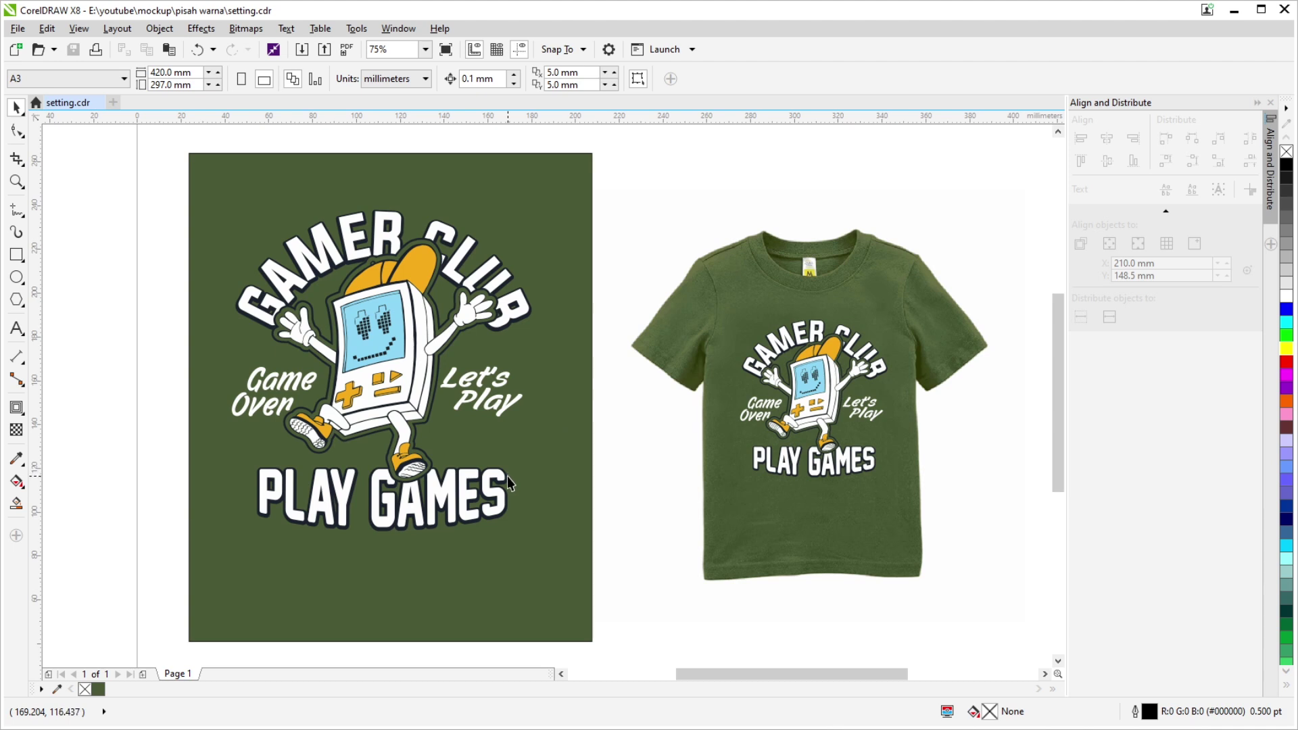
scroll(507, 478, down, 1)
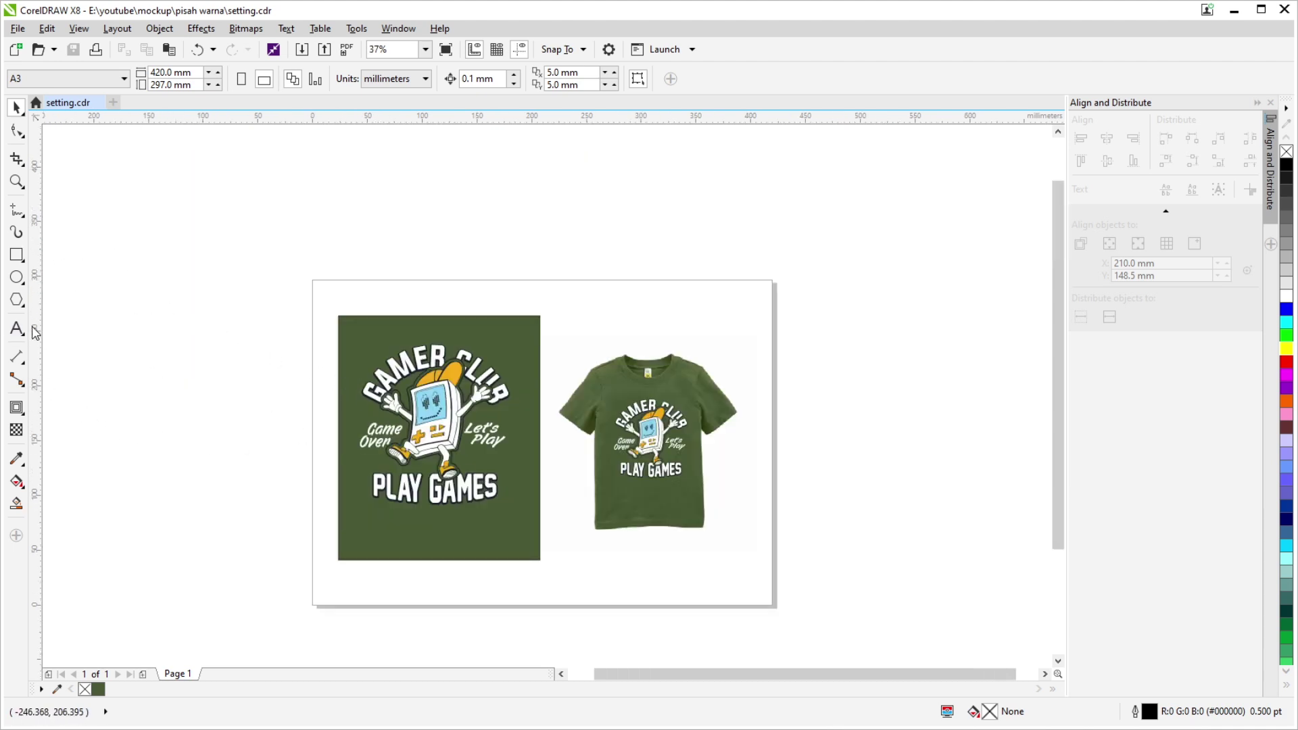
click(16, 209)
scroll(441, 386, up, 2)
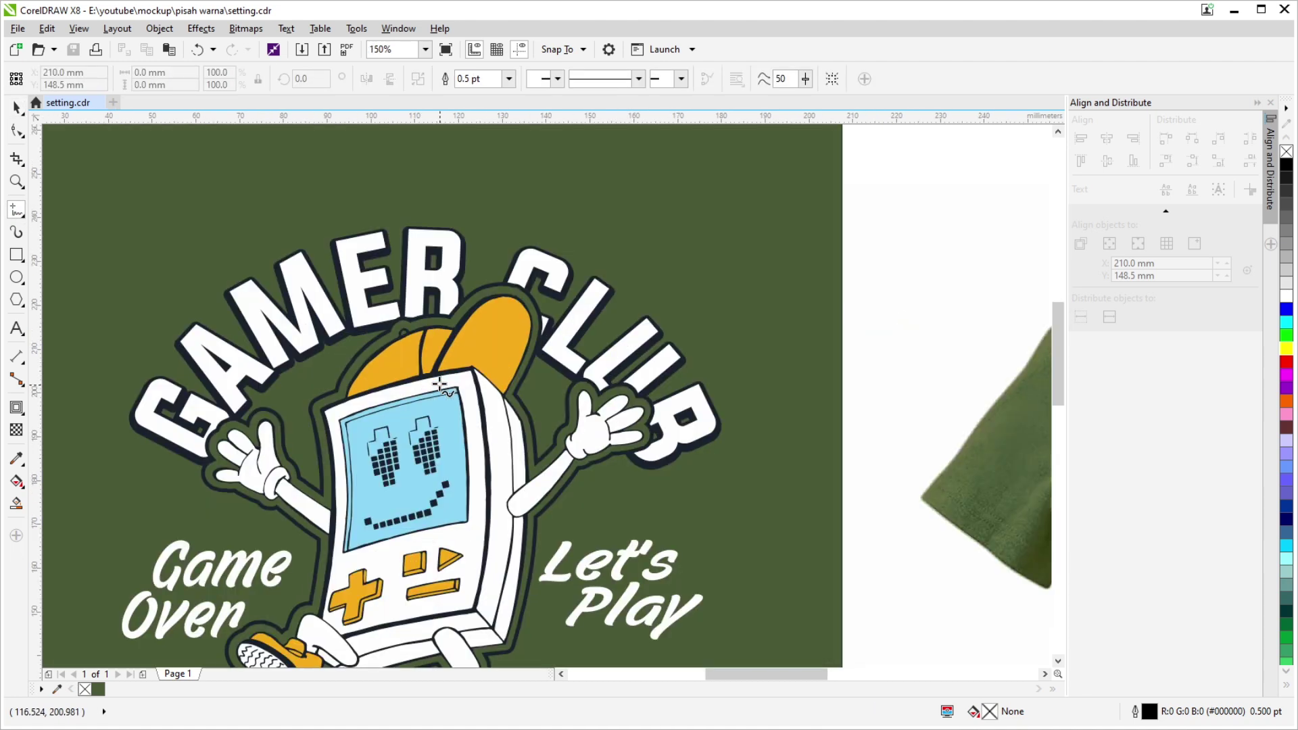
scroll(352, 346, down, 1)
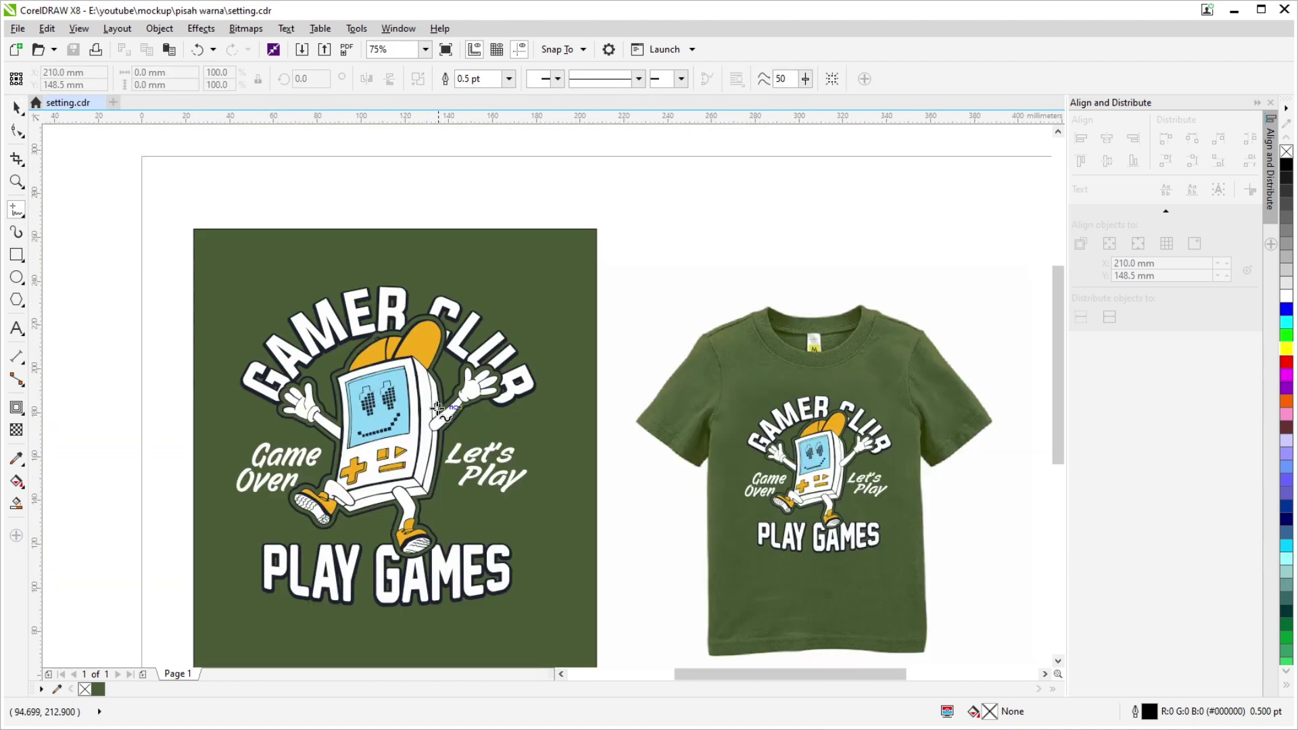
click(16, 107)
scroll(622, 325, down, 1)
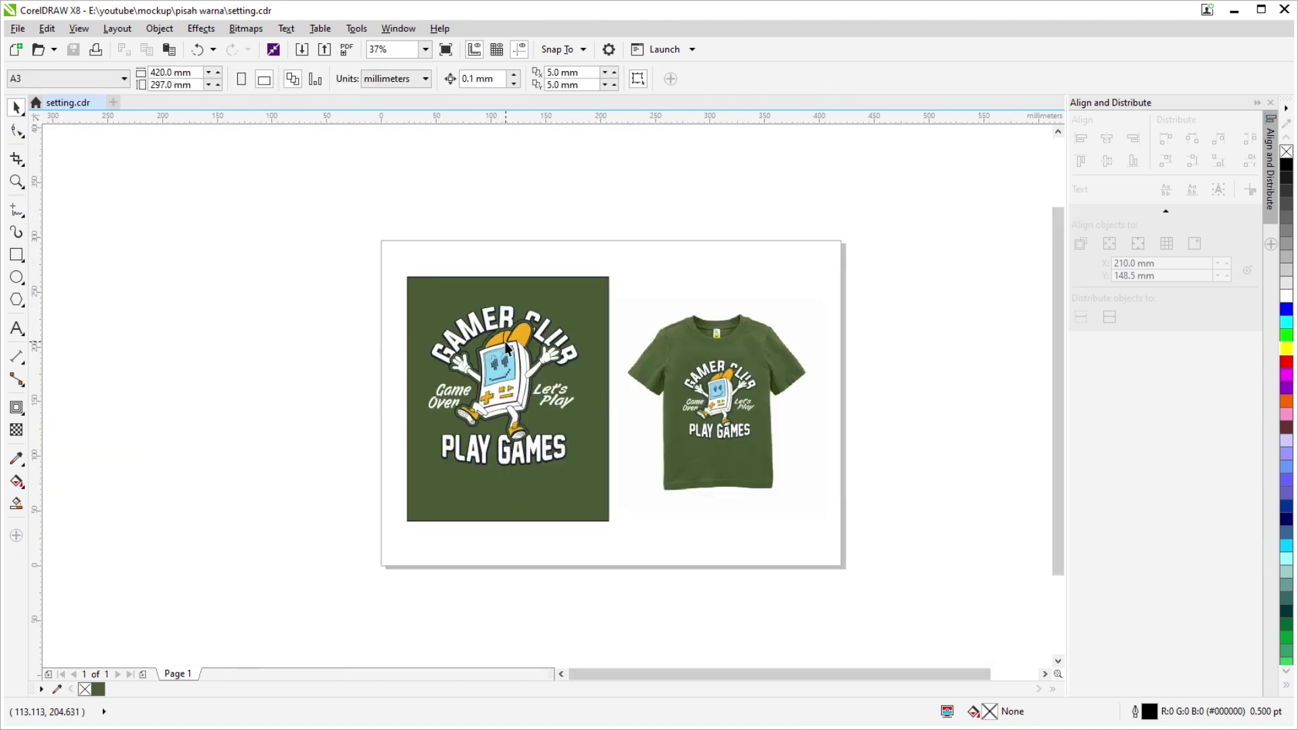
drag(328, 223, 669, 605)
drag(630, 467, 761, 486)
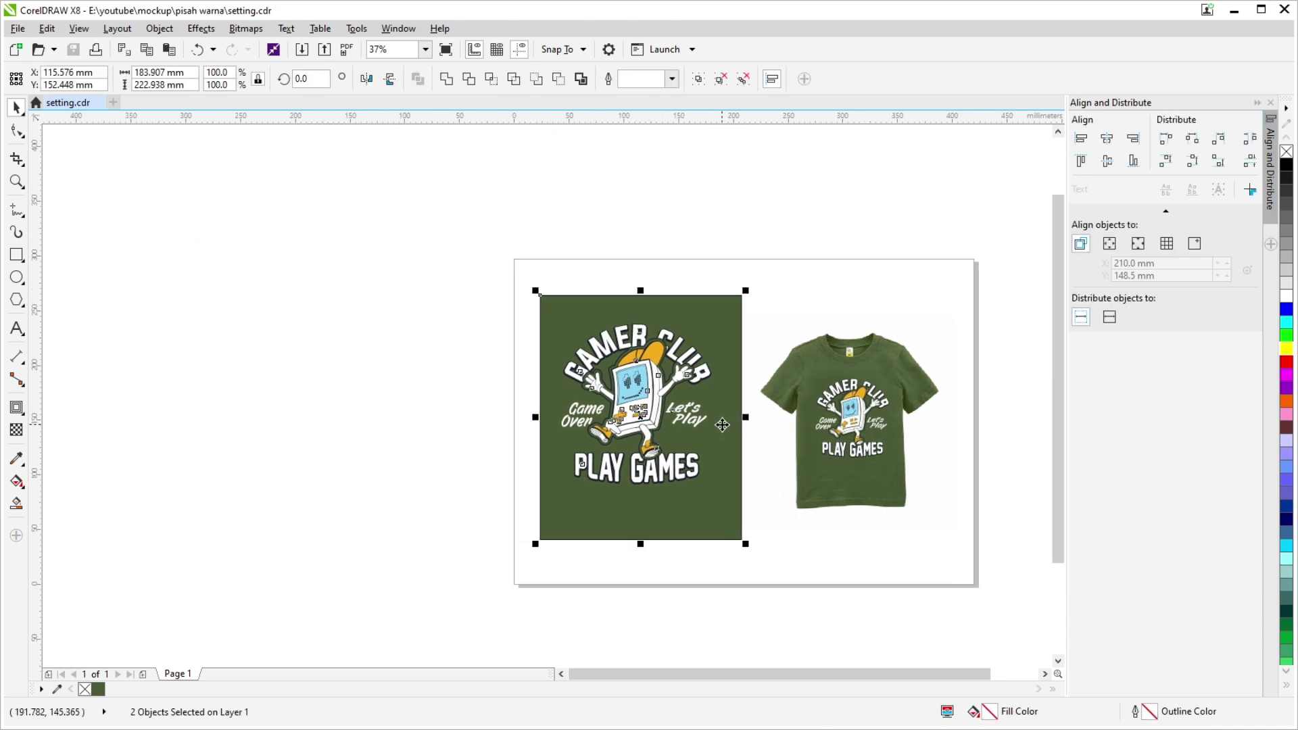
scroll(693, 363, up, 1)
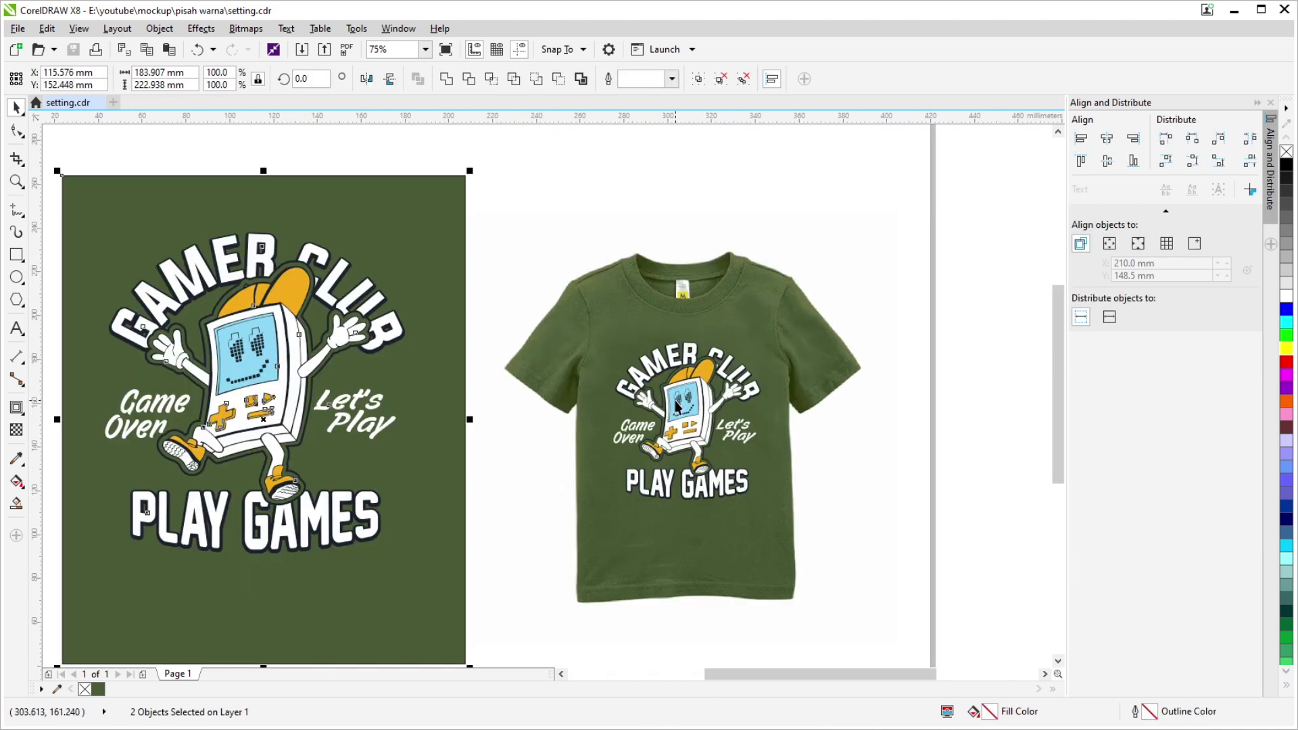
scroll(674, 401, down, 1)
scroll(608, 361, up, 1)
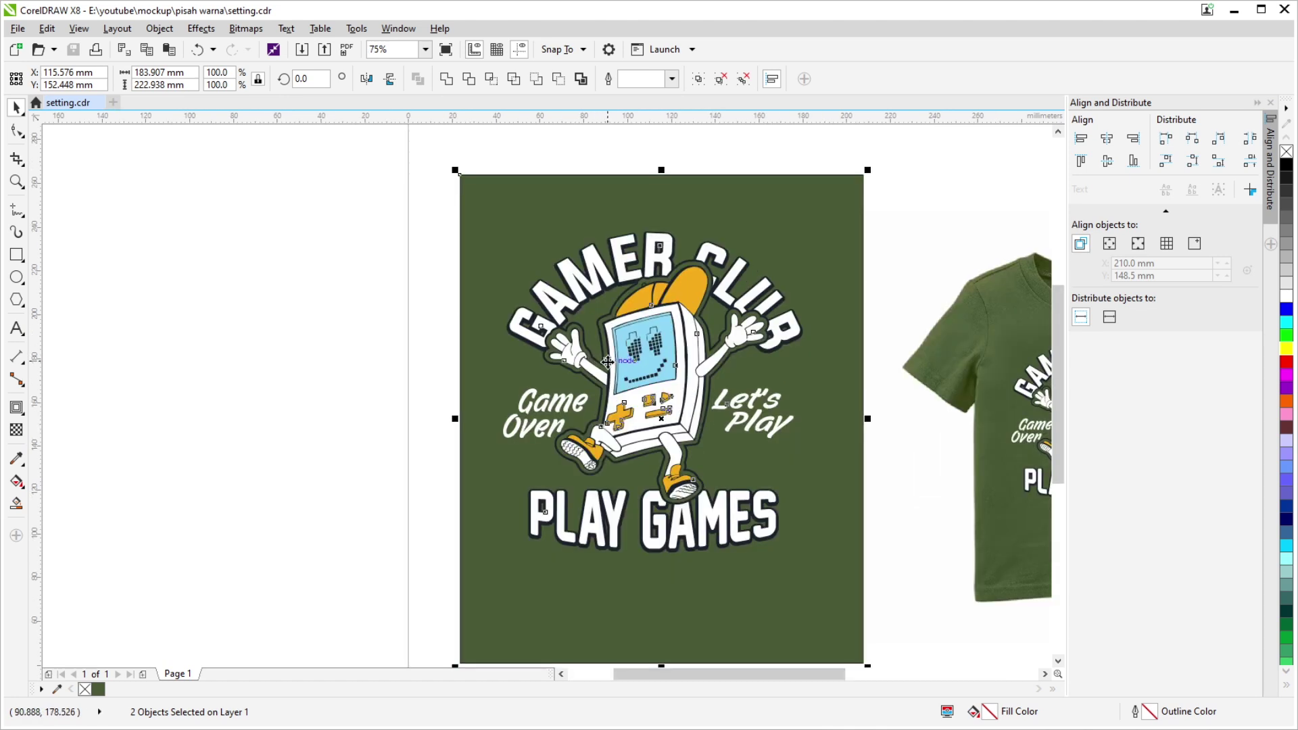
scroll(636, 375, down, 1)
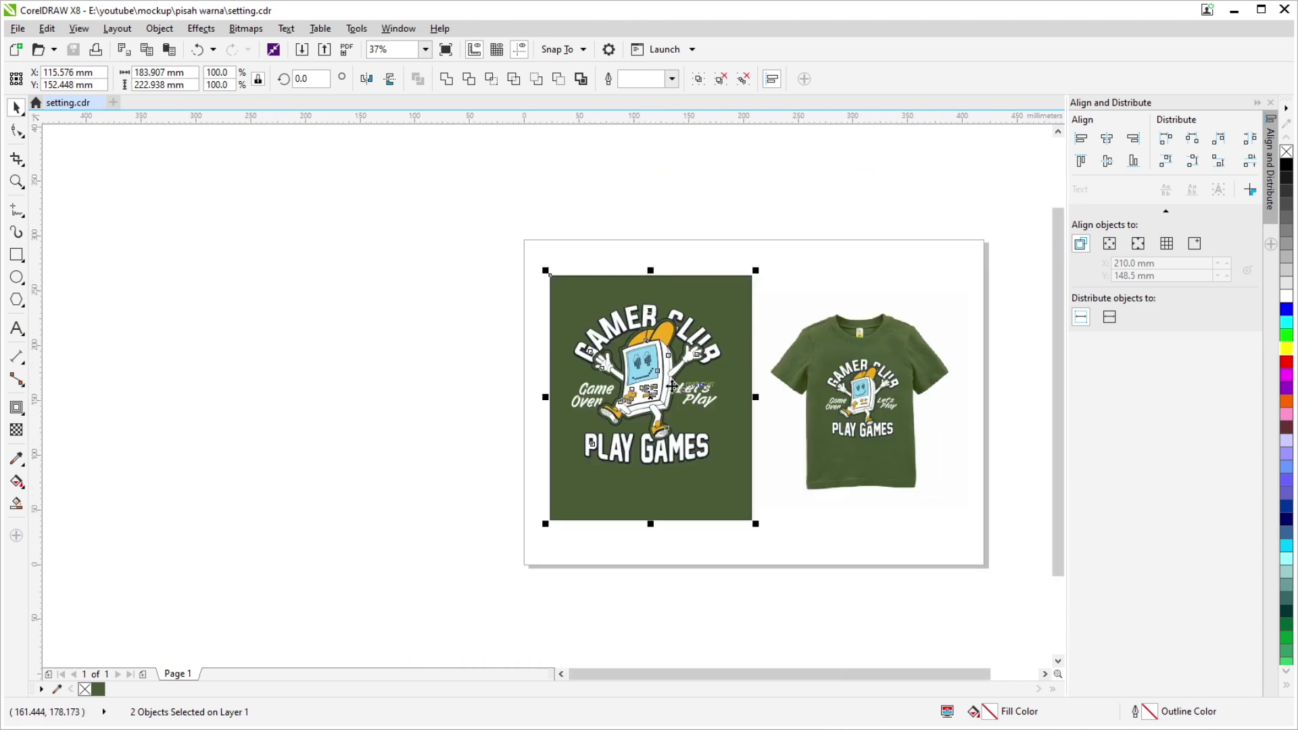
scroll(673, 387, up, 1)
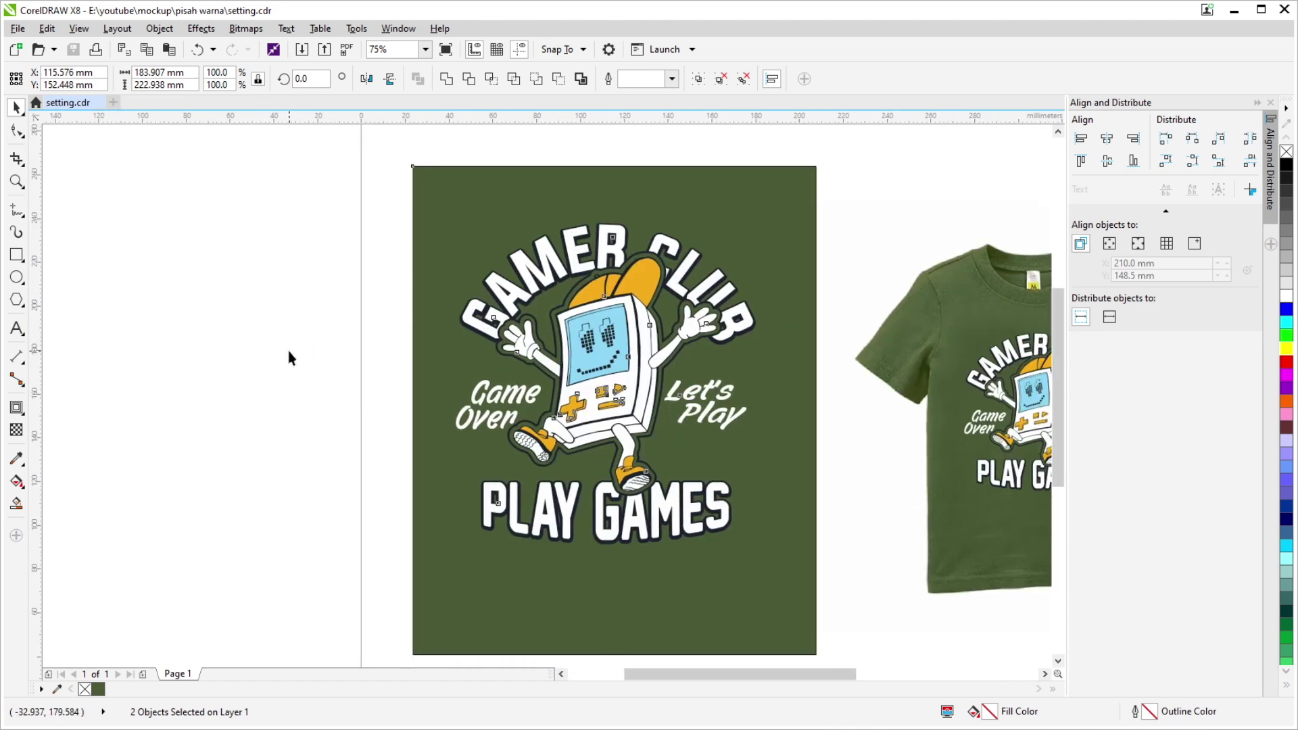
click(289, 352)
scroll(627, 339, up, 1)
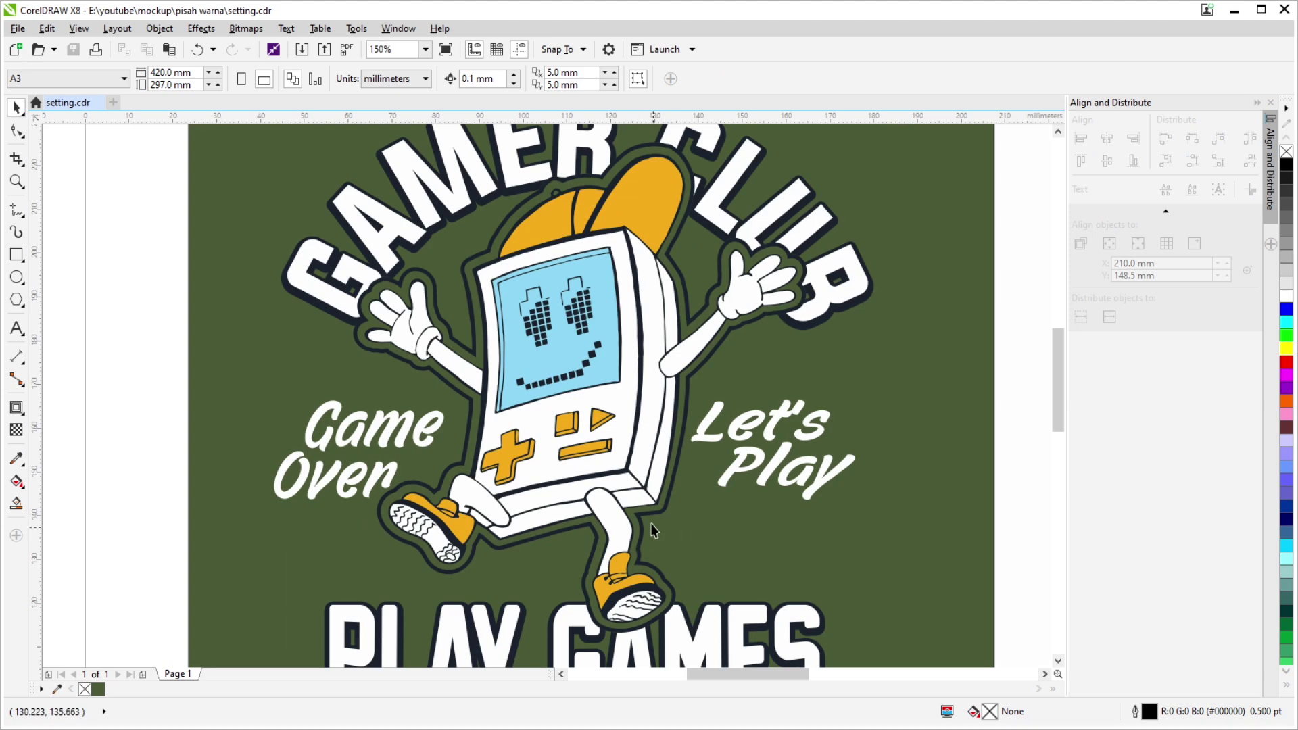
scroll(654, 529, up, 2)
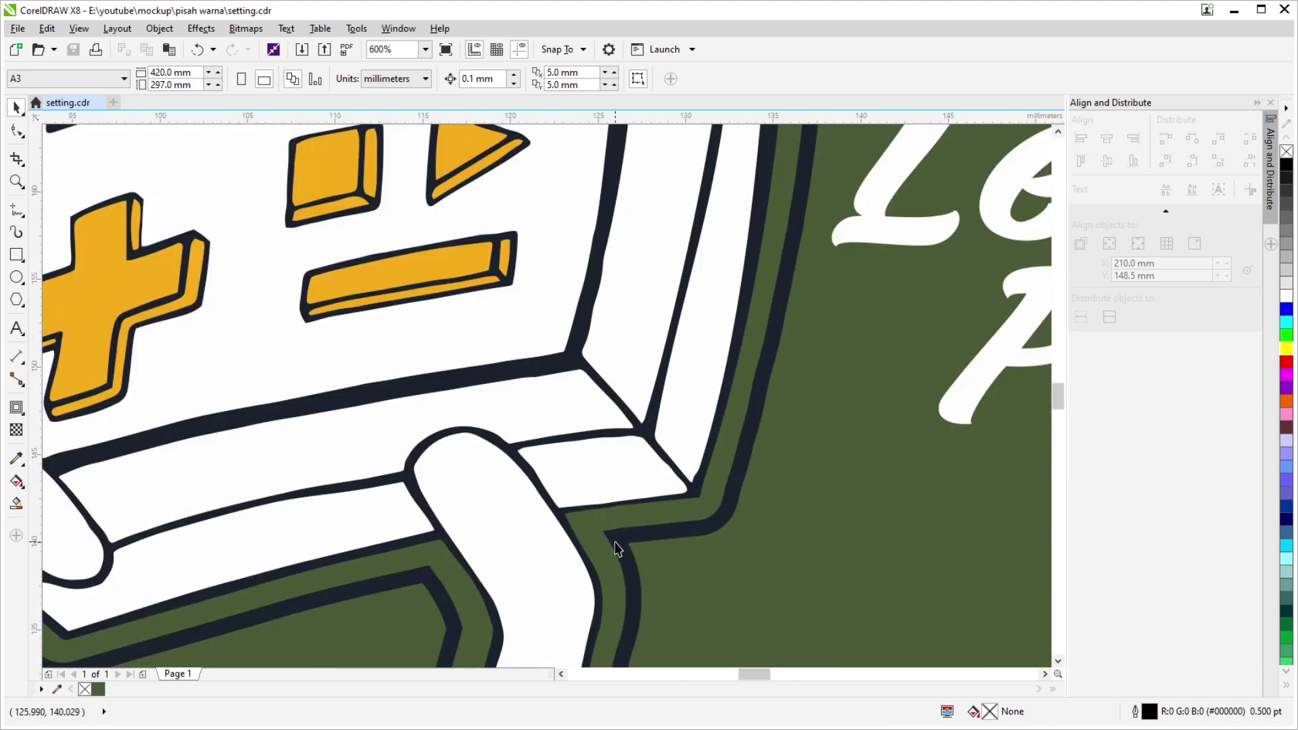
scroll(611, 545, down, 1)
scroll(600, 551, down, 1)
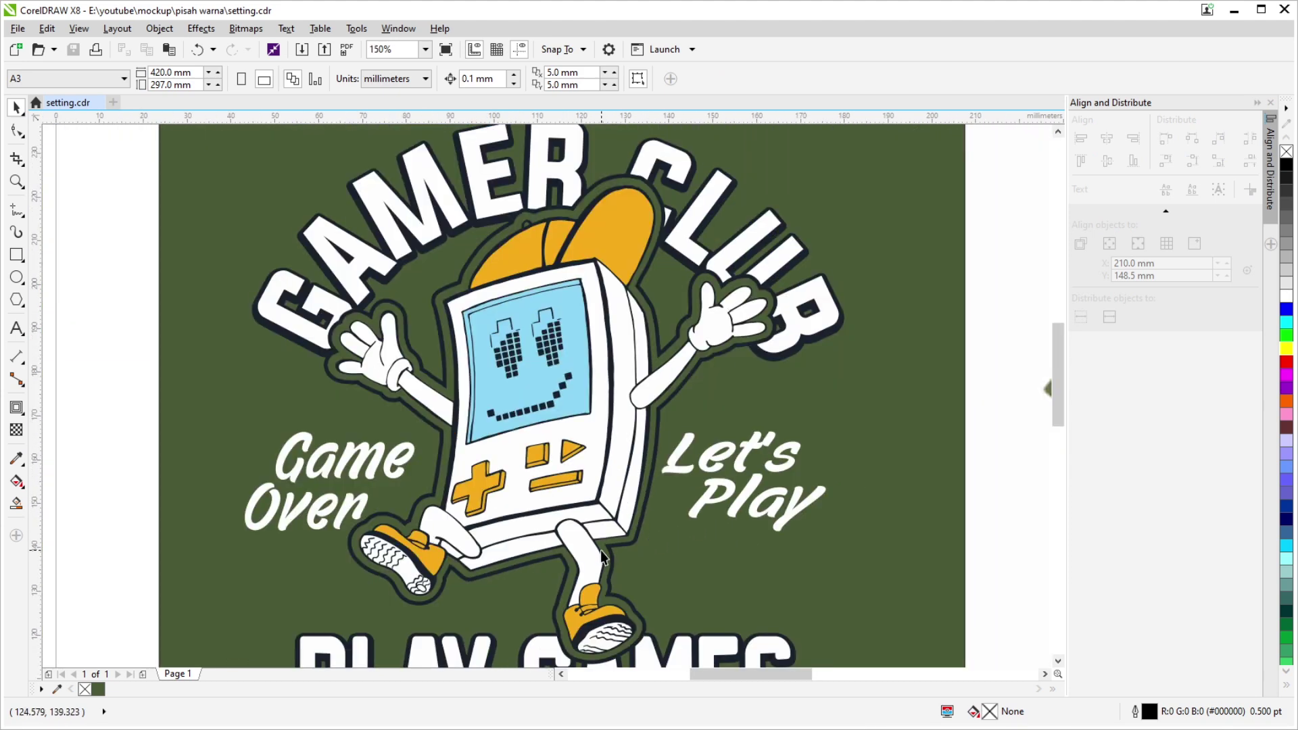
scroll(600, 550, down, 1)
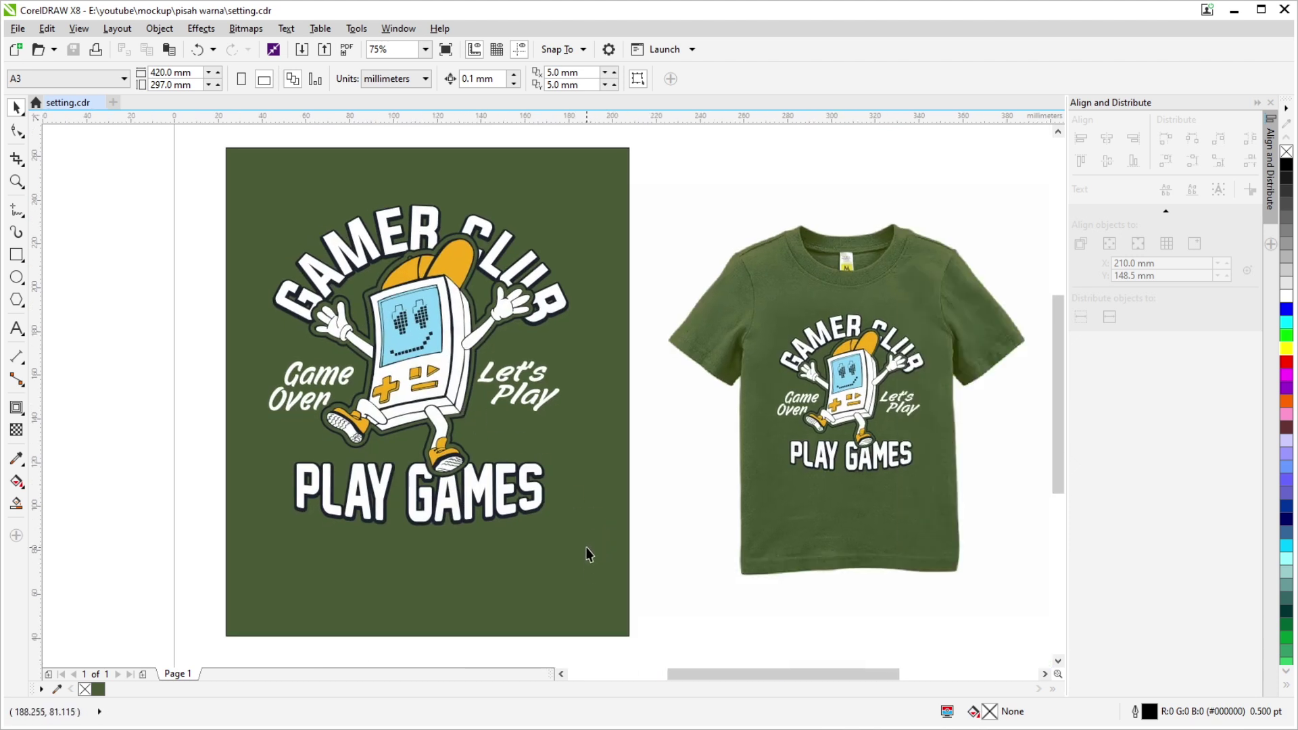
scroll(549, 468, down, 1)
scroll(483, 455, up, 1)
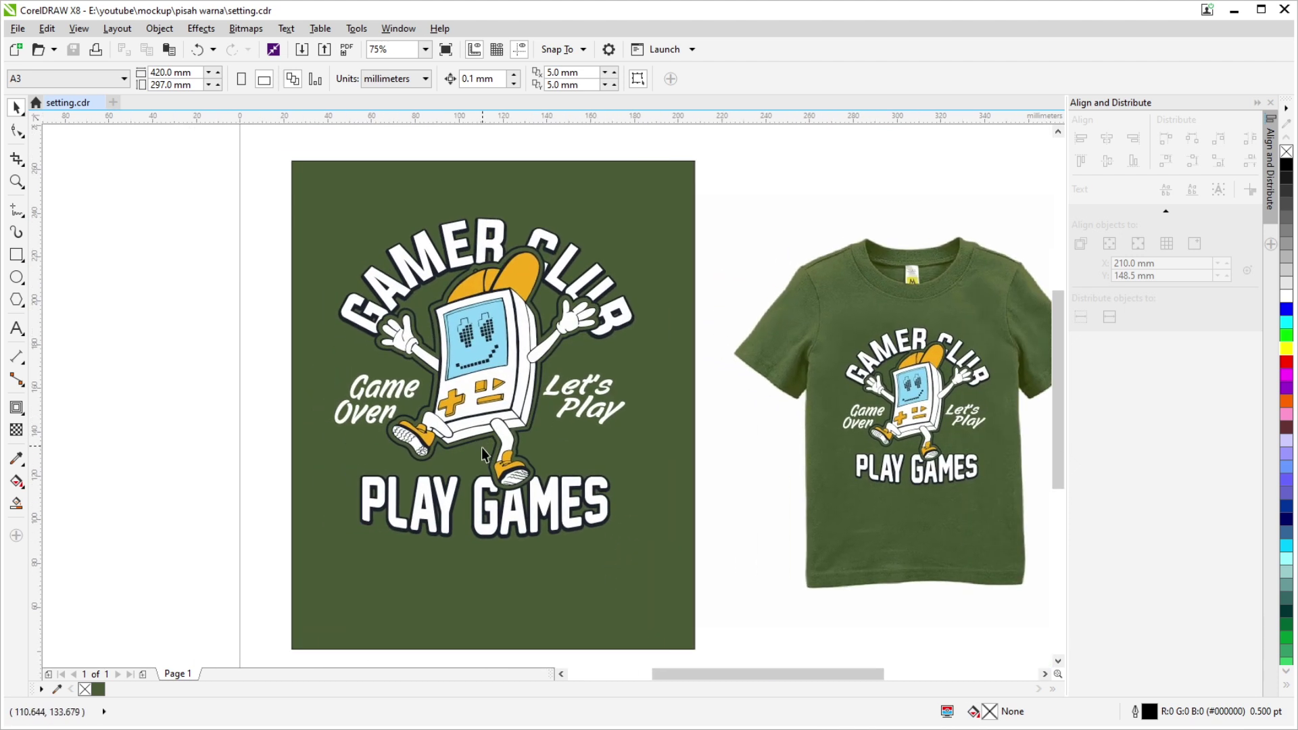
scroll(432, 297, down, 1)
Move the GAMER CLUB design off the page to the left.
drag(389, 267, 763, 552)
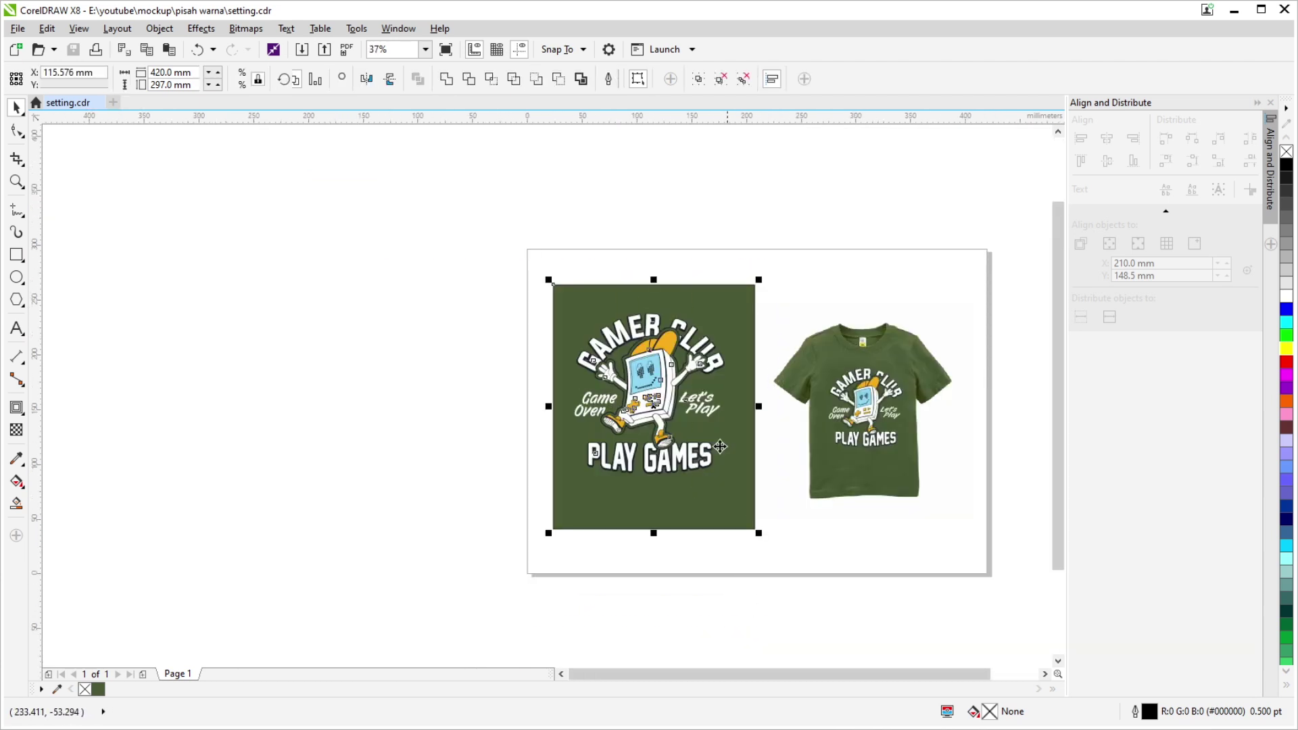
mouse_move(720, 446)
mouse_down()
mouse_move(273, 416)
mouse_move(740, 344)
mouse_move(638, 351)
mouse_up()
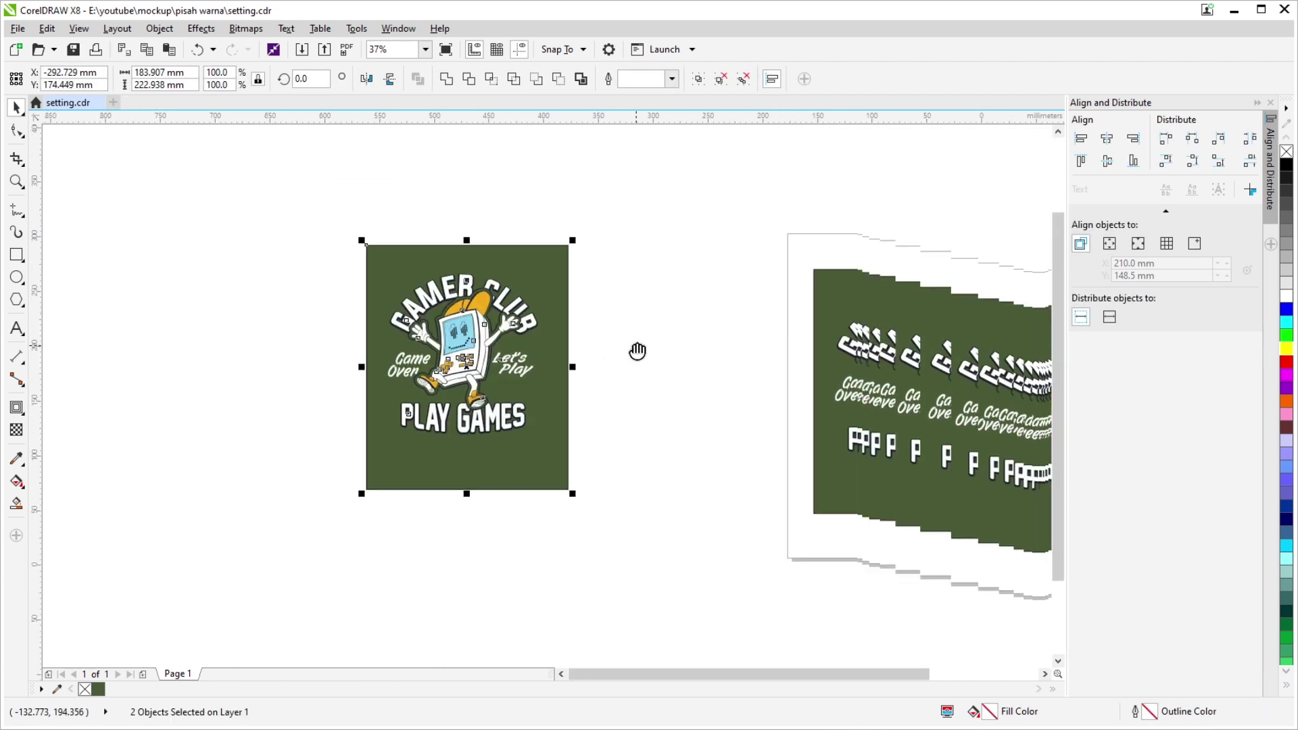
drag(203, 165, 724, 571)
drag(540, 420, 295, 423)
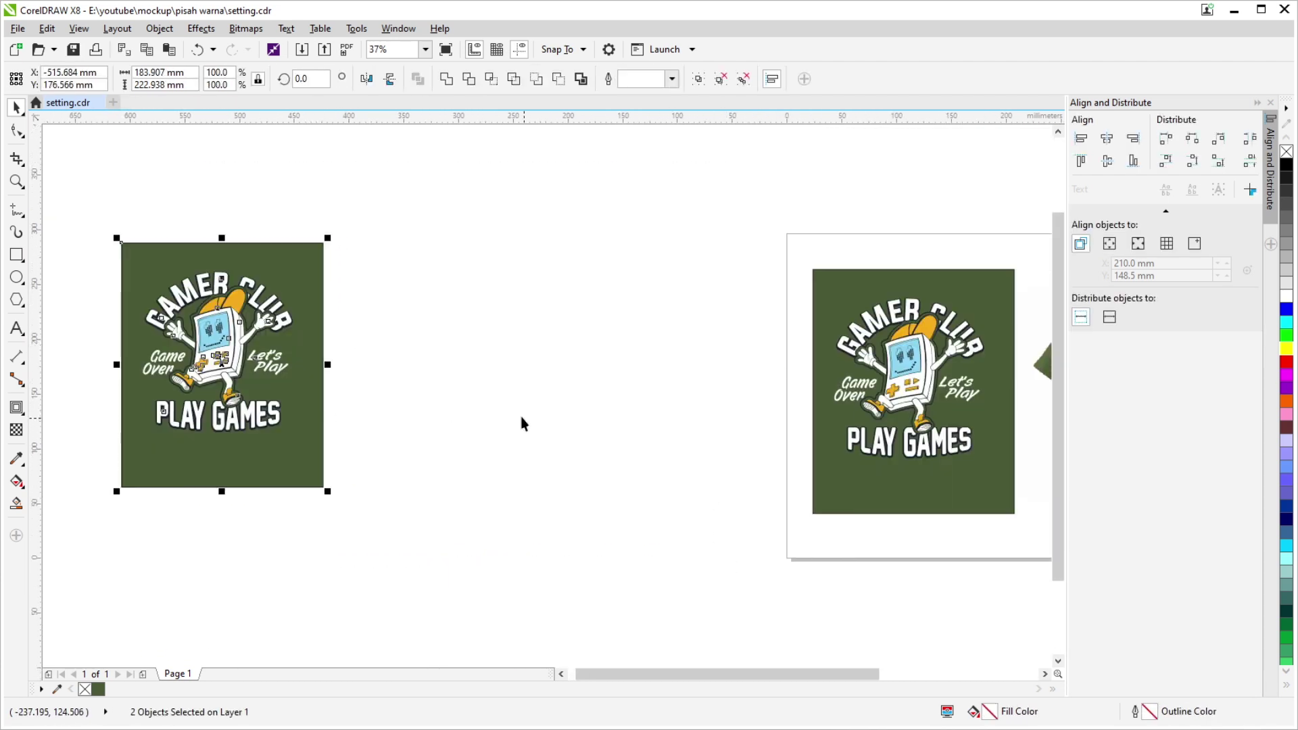
scroll(521, 424, up, 2)
click(347, 307)
drag(347, 307, 603, 334)
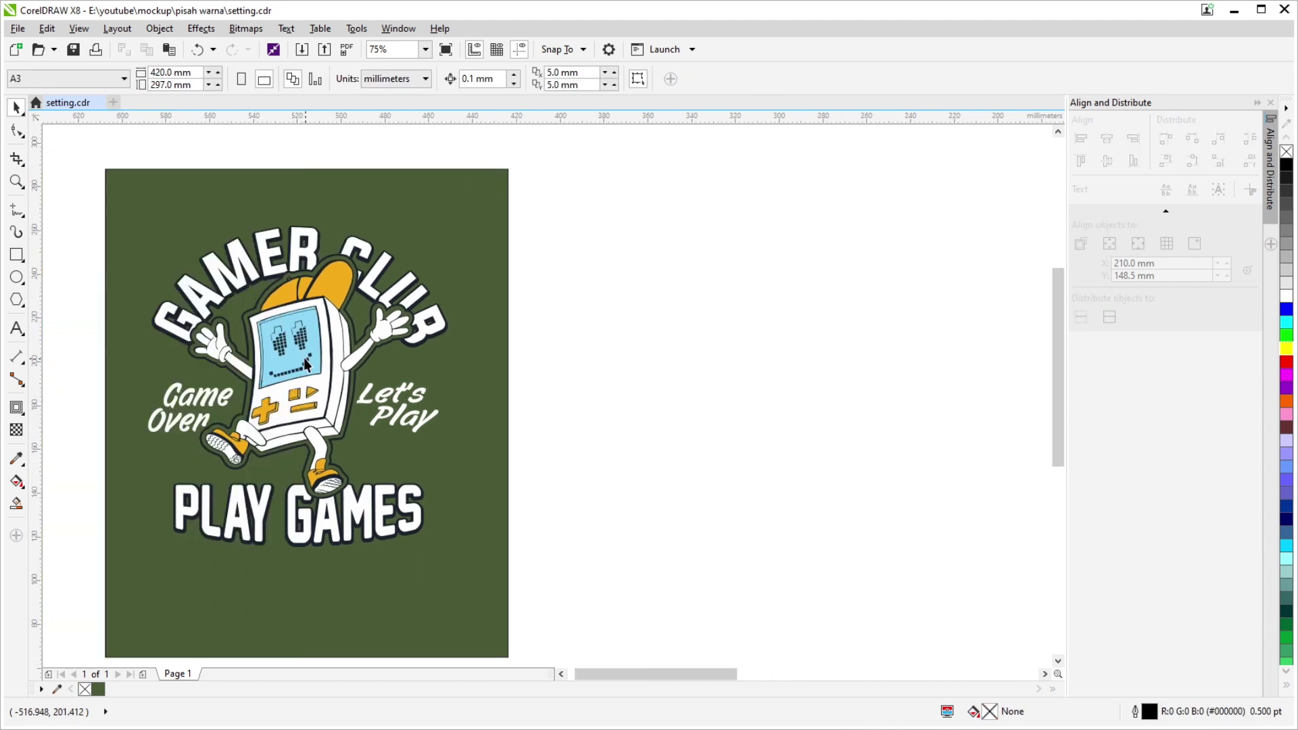
Ungroup the GAMER CLUB logo artwork.
drag(306, 365, 298, 364)
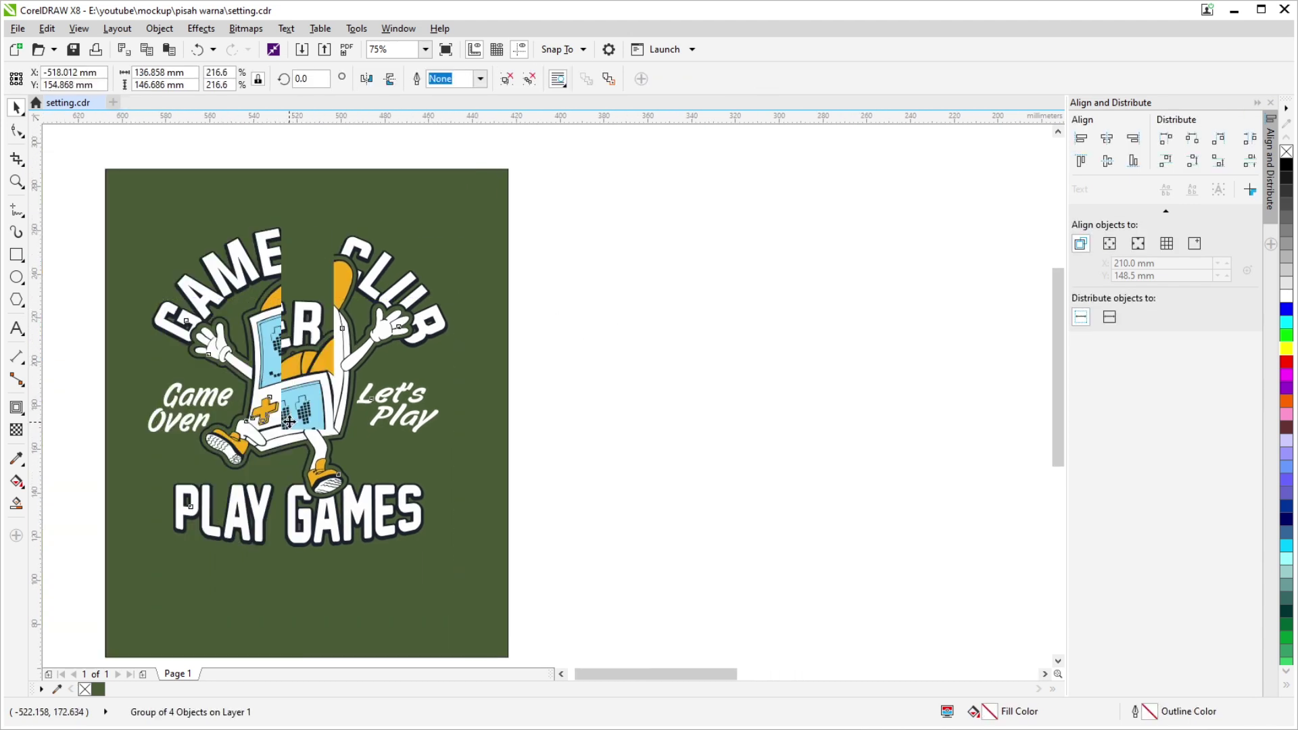
click(505, 79)
scroll(346, 210, down, 2)
Stretch the green background rectangle to 566.9 mm wide and lock it.
click(346, 211)
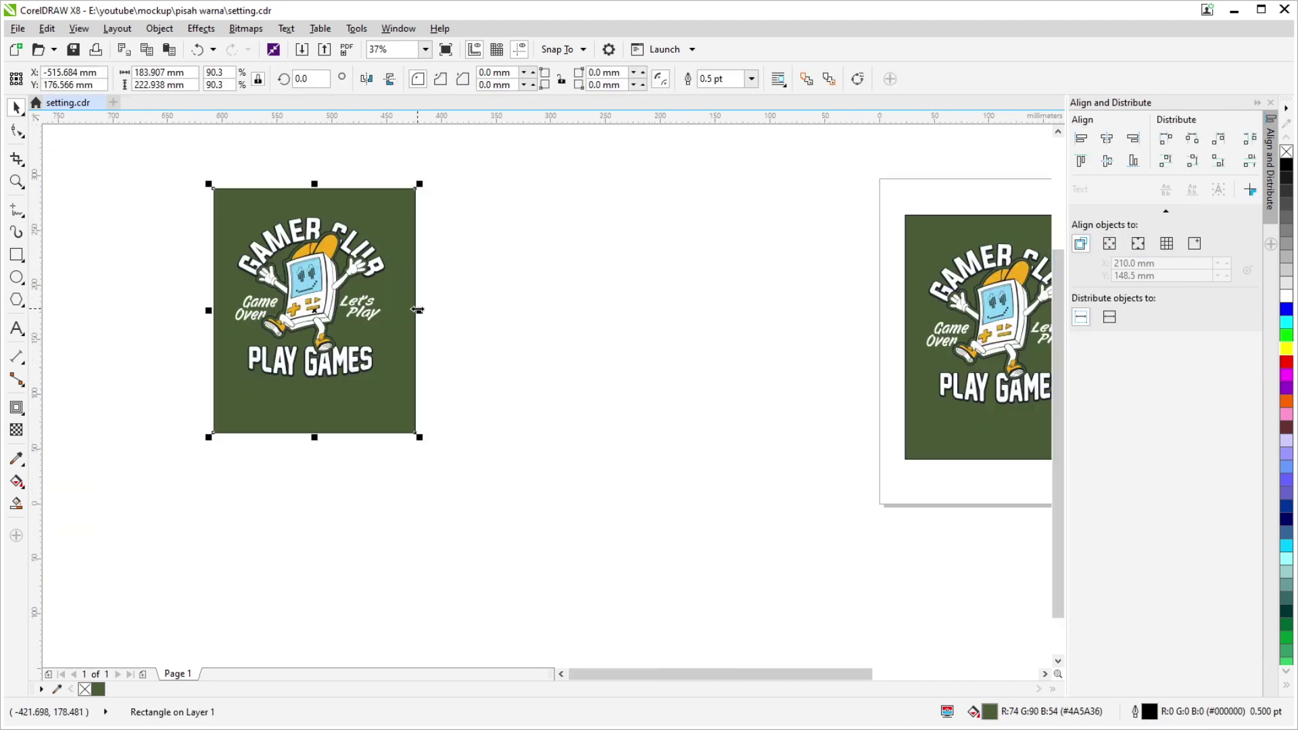
drag(418, 310, 835, 325)
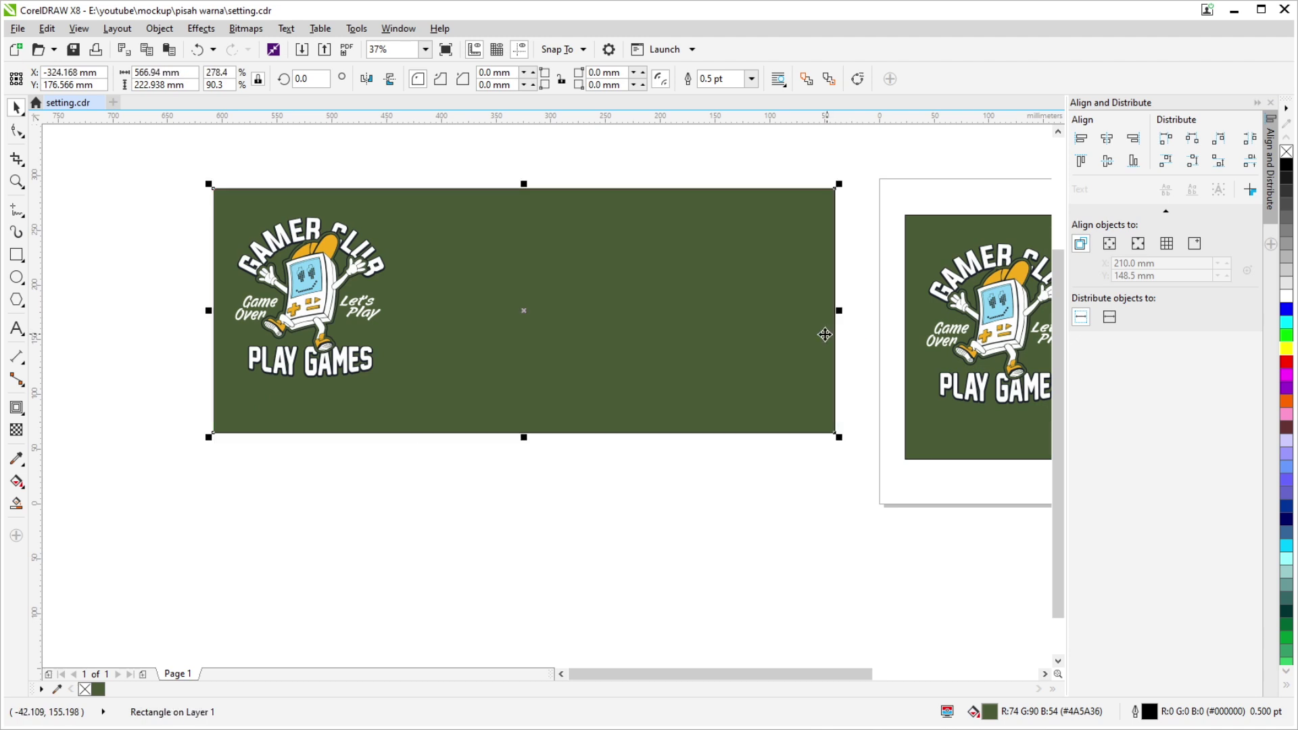
right_click(766, 298)
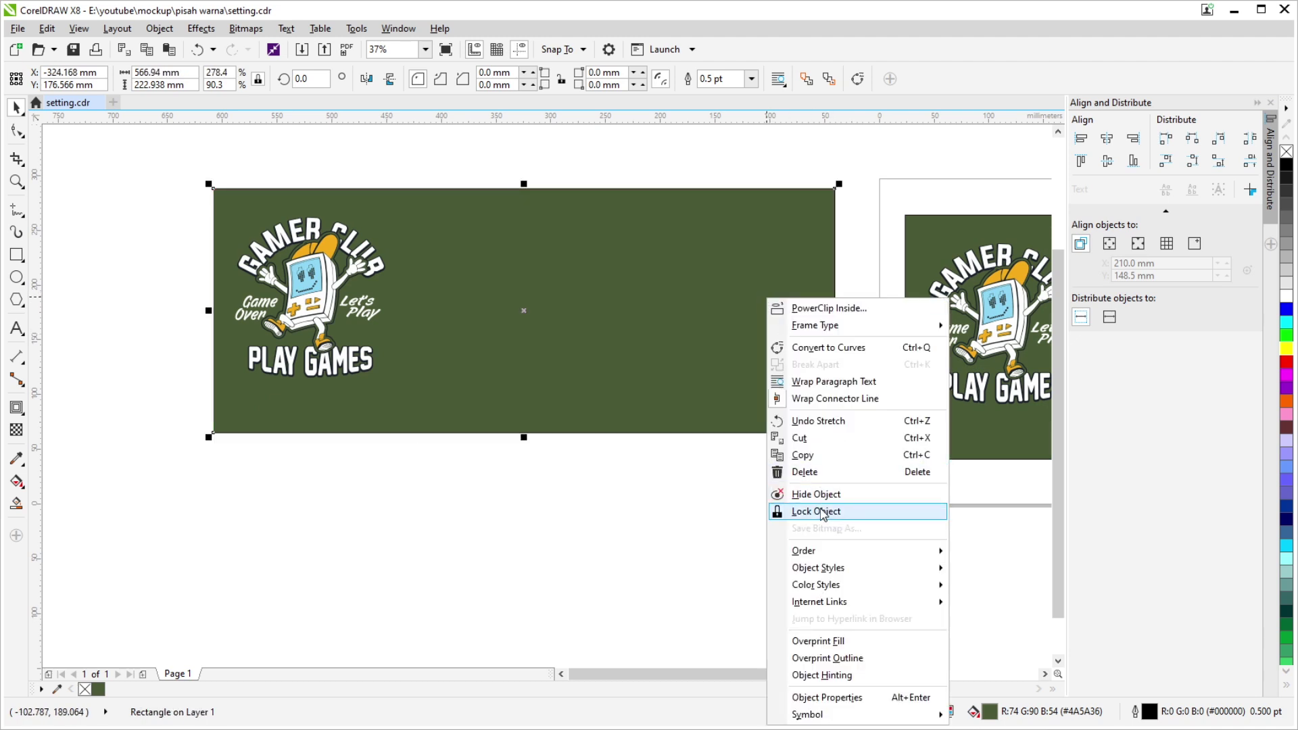
click(821, 514)
scroll(200, 216, up, 2)
scroll(709, 617, down, 1)
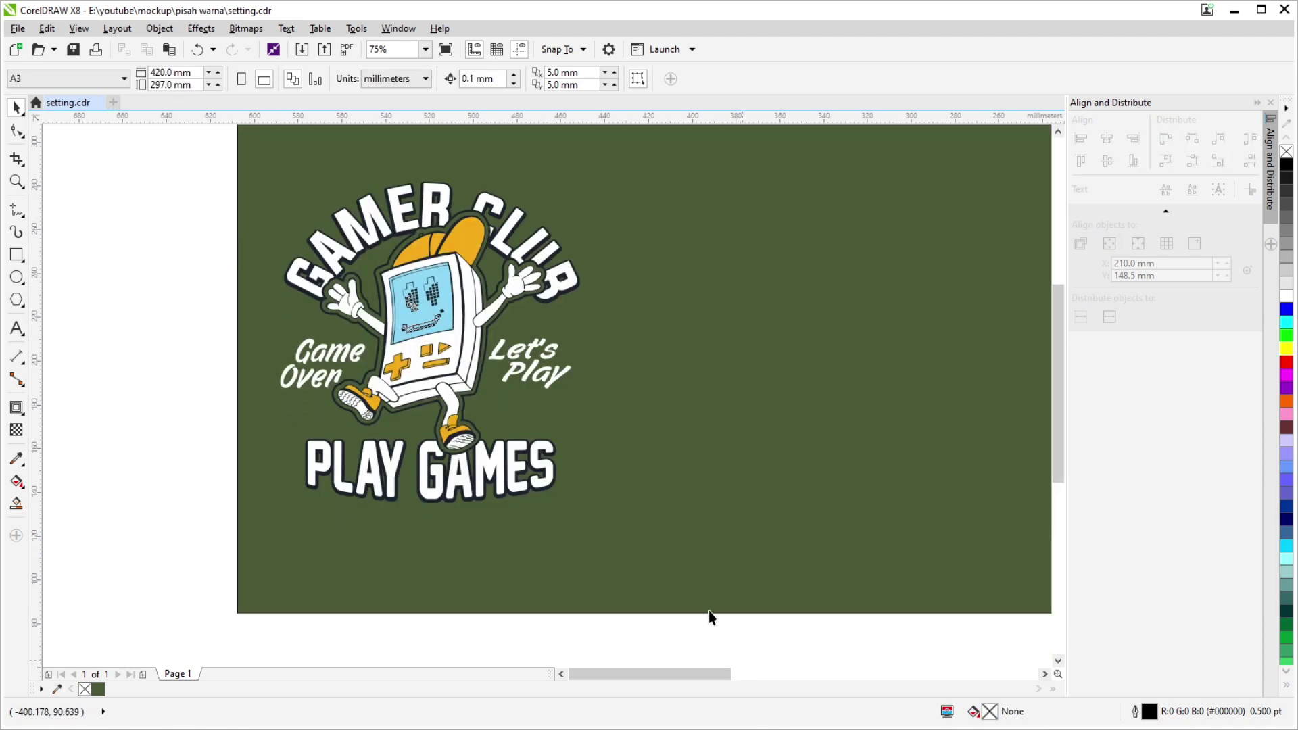
key(ctrl+a)
drag(412, 369, 428, 393)
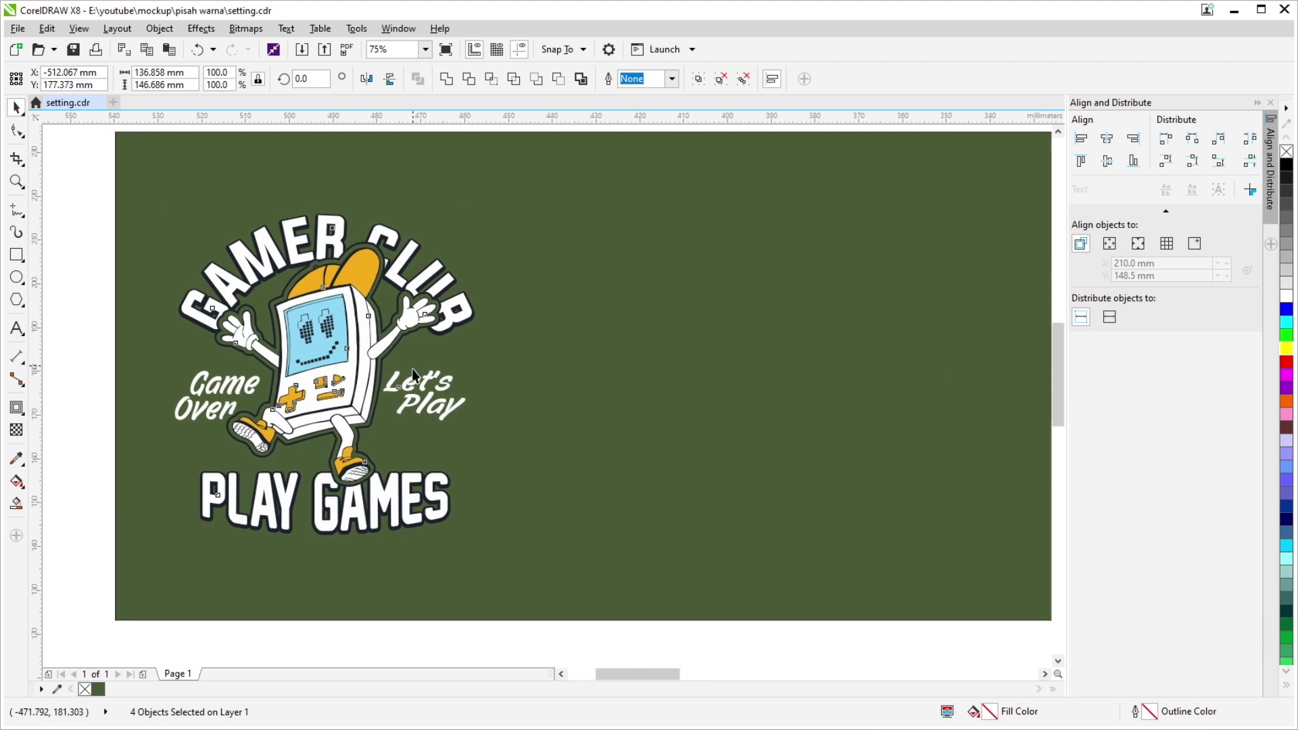
scroll(414, 372, up, 2)
scroll(511, 446, down, 2)
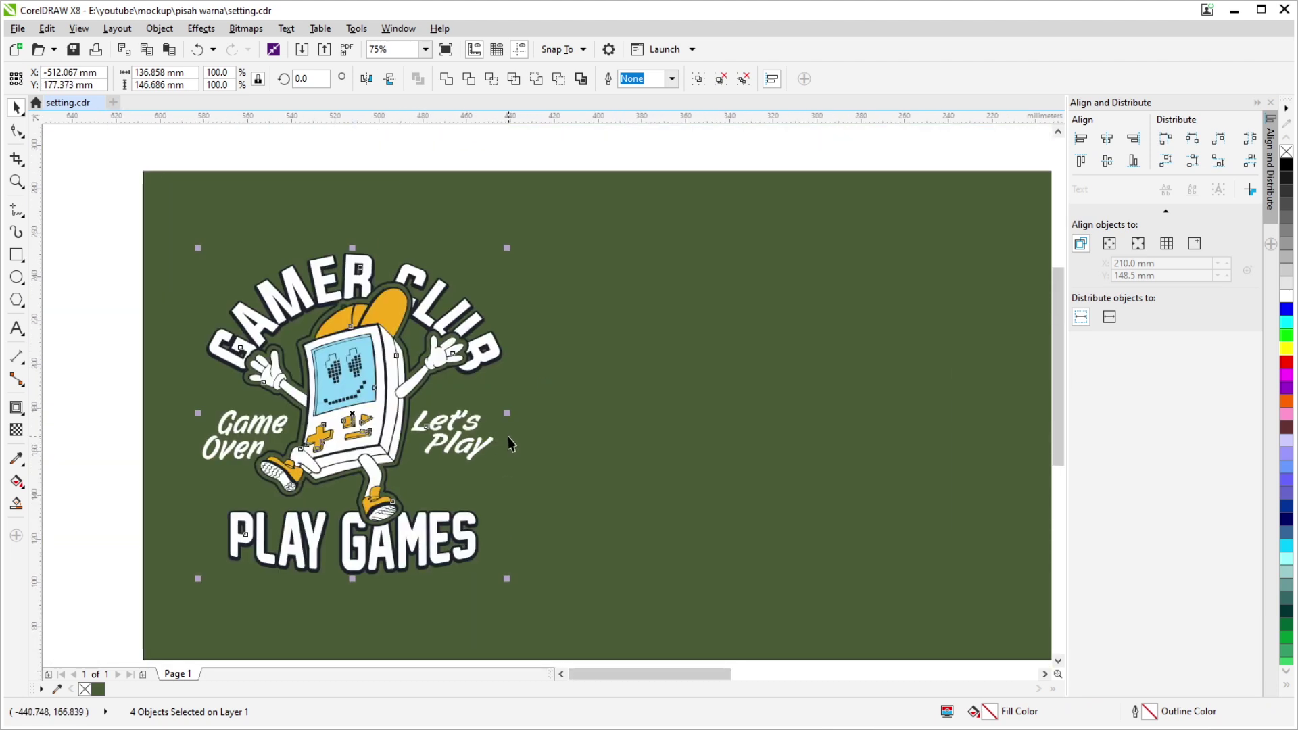
key(Escape)
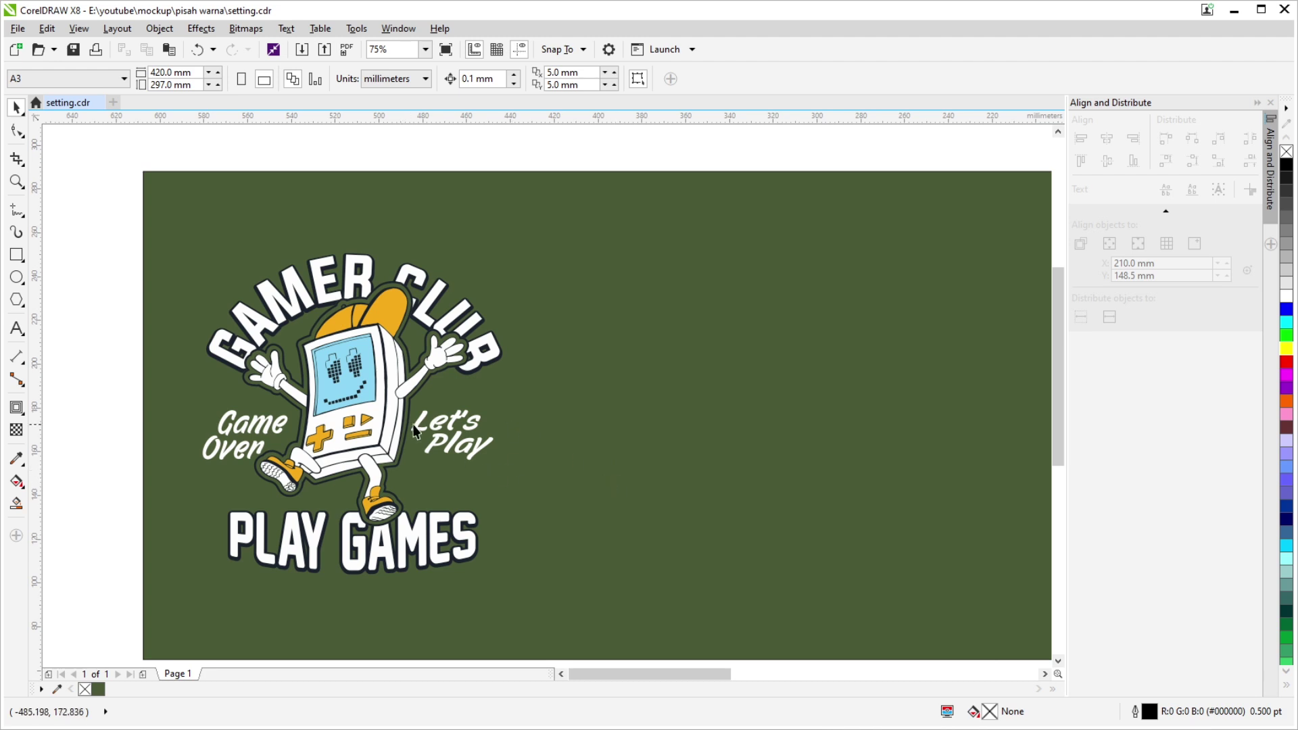
scroll(415, 431, down, 1)
scroll(385, 406, down, 1)
drag(289, 315, 309, 382)
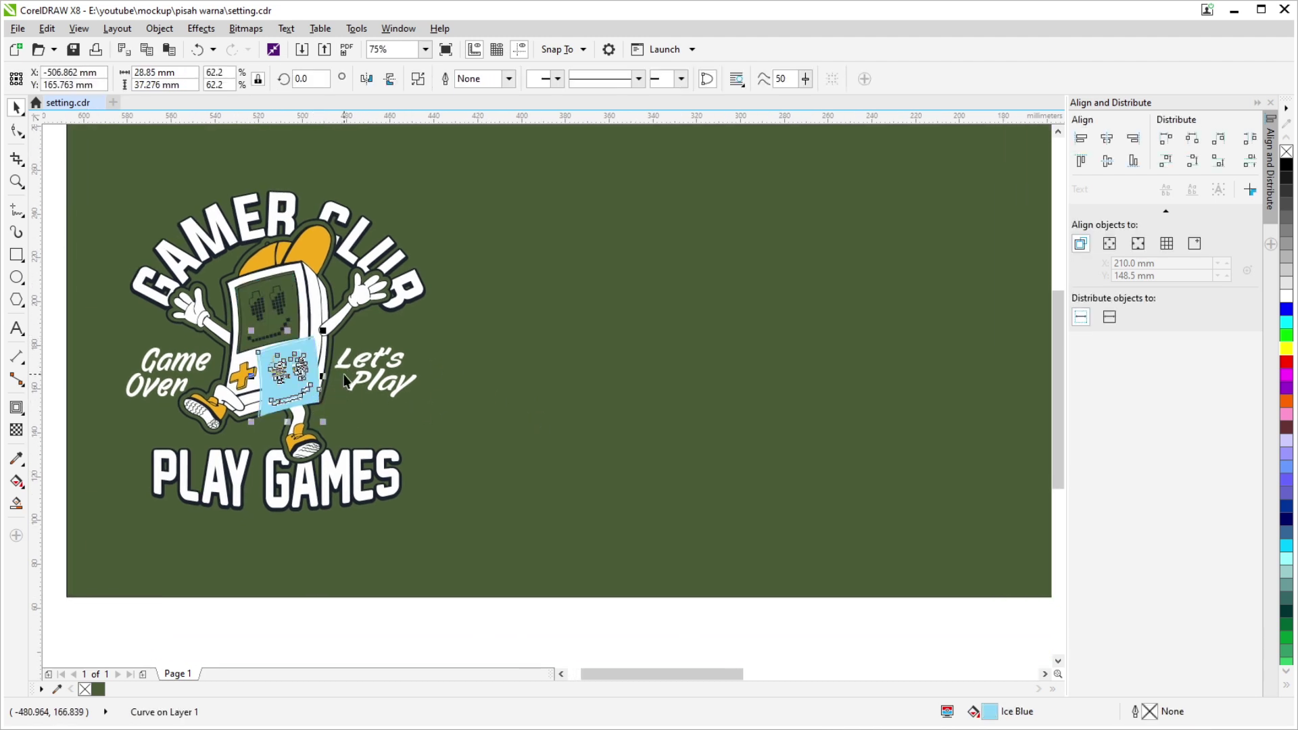
key(ctrl+z)
scroll(458, 290, up, 2)
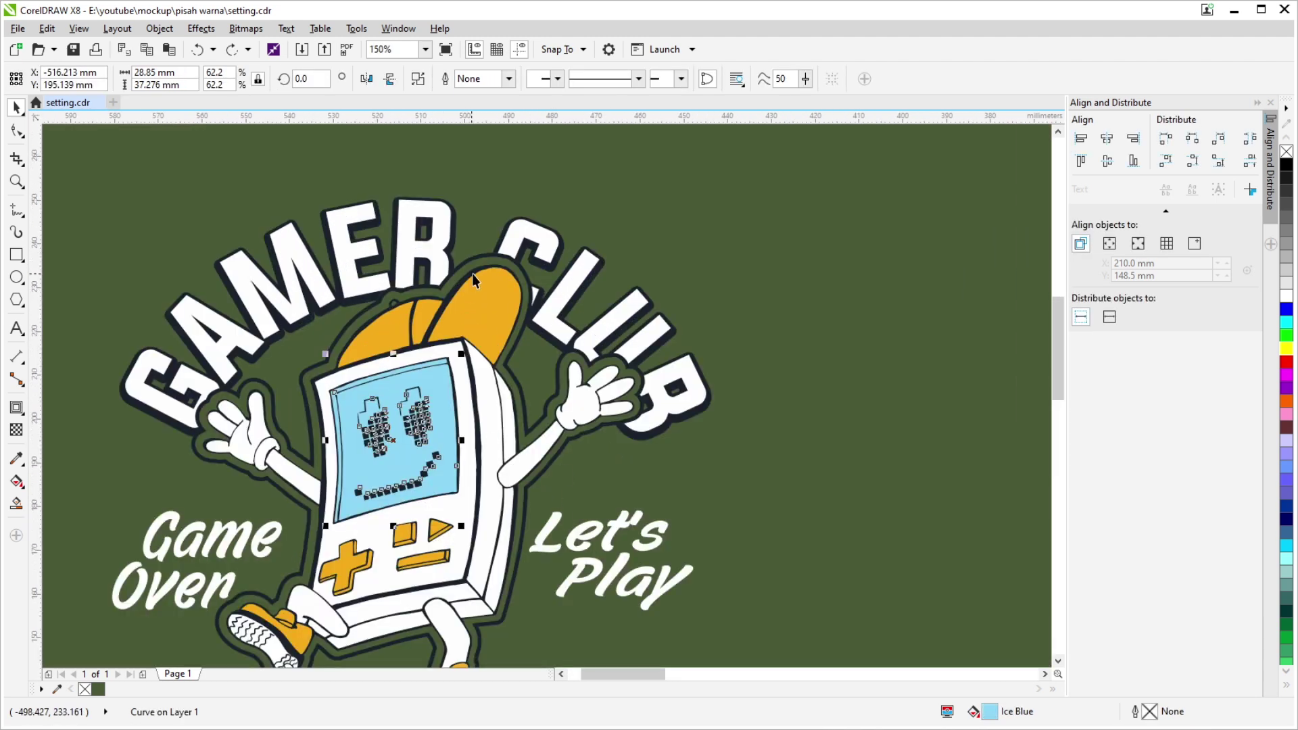
scroll(477, 281, up, 2)
click(534, 358)
scroll(489, 282, up, 2)
scroll(489, 282, down, 1)
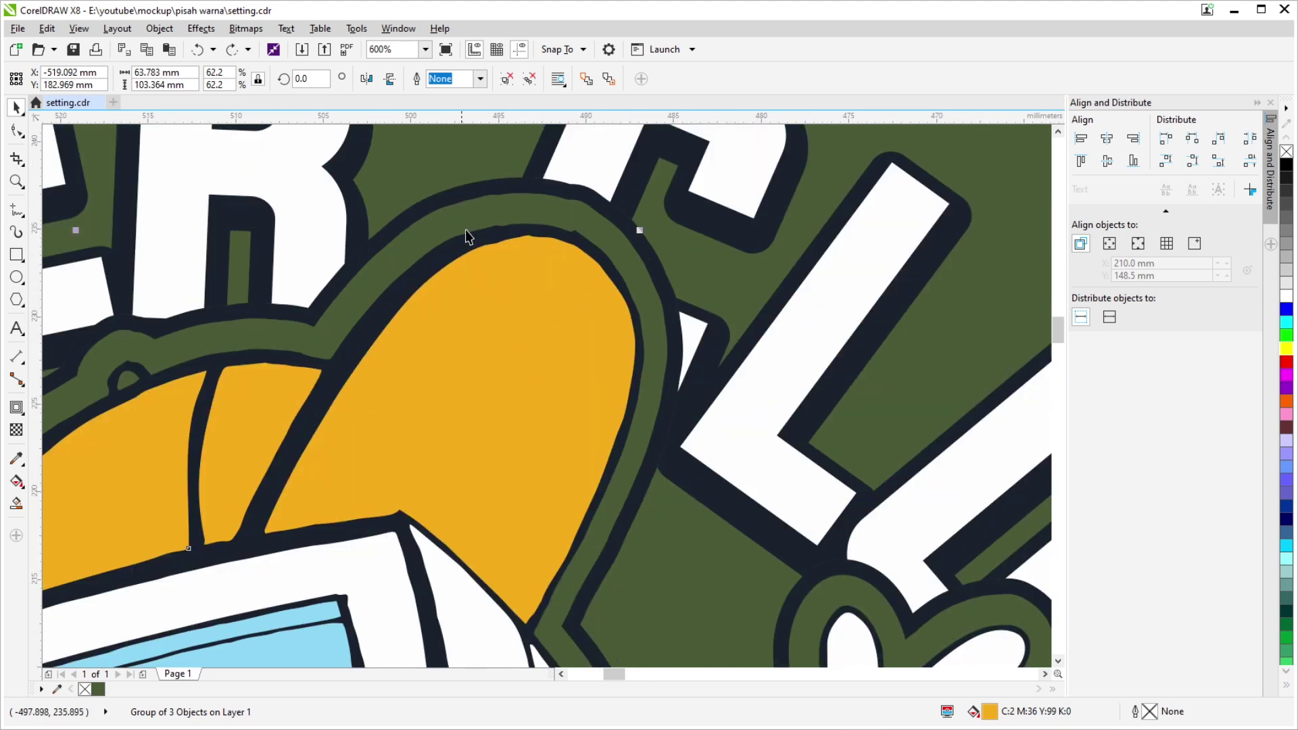
scroll(465, 229, up, 1)
scroll(481, 241, down, 1)
scroll(512, 233, down, 1)
scroll(513, 232, down, 6)
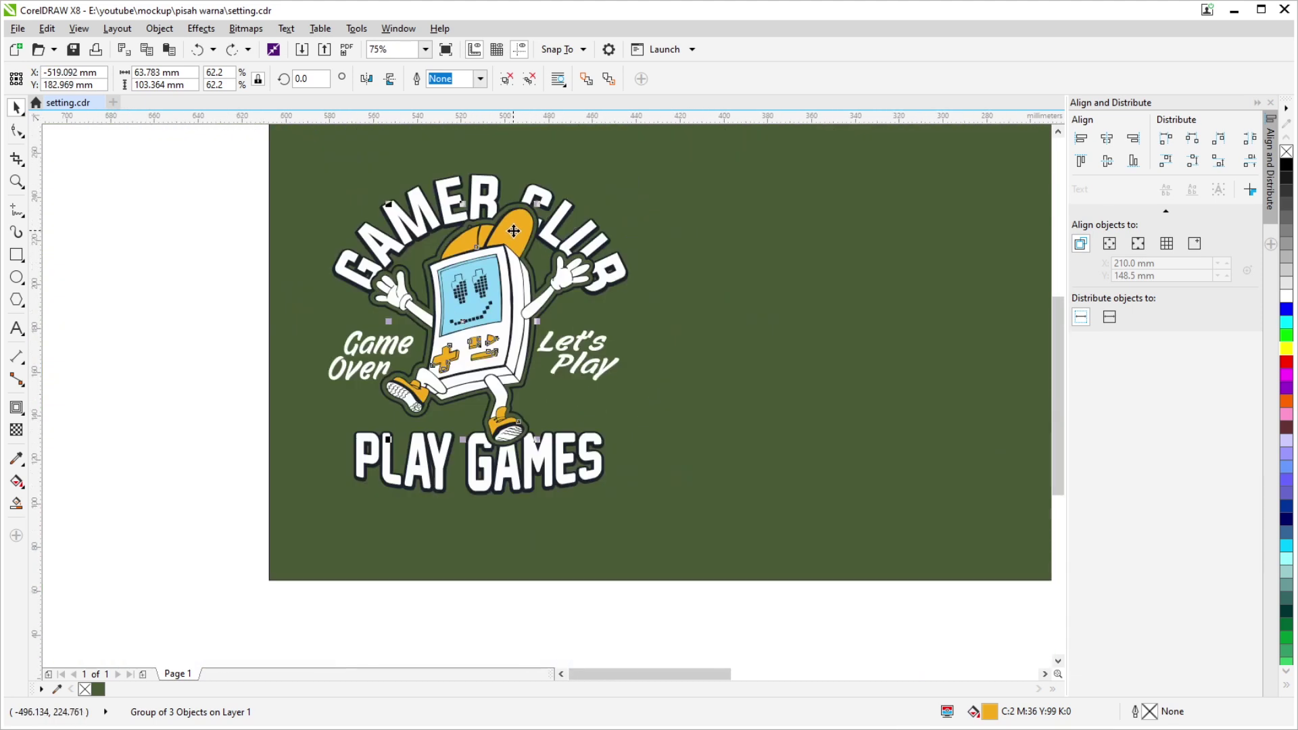
scroll(614, 255, up, 2)
scroll(614, 255, down, 2)
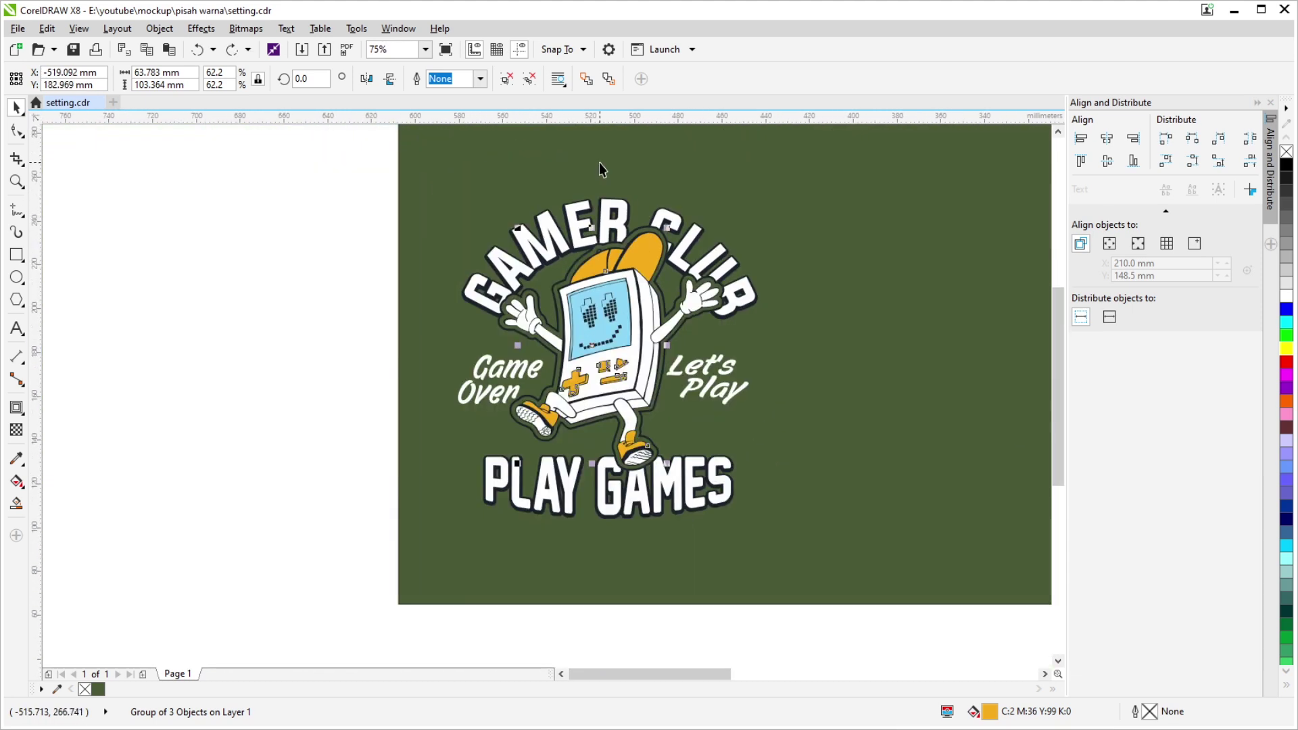
click(269, 285)
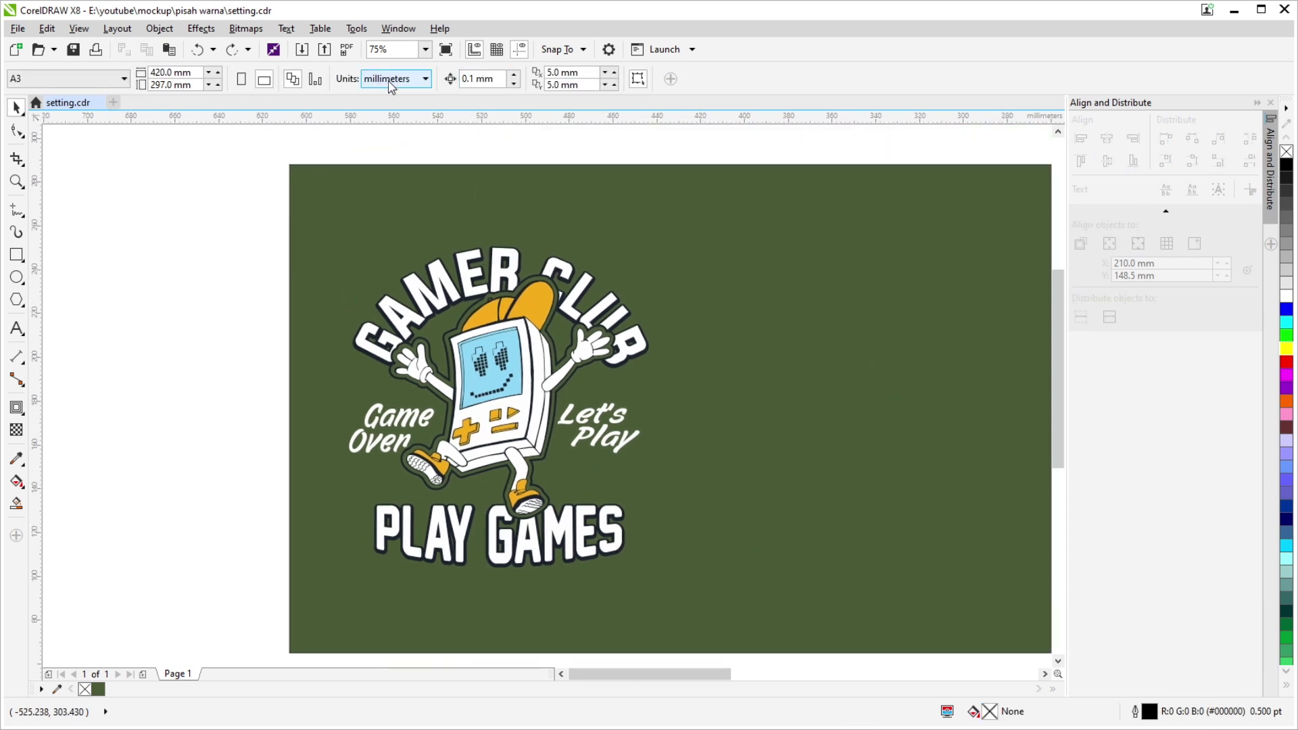
Set the drawing units to centimetres with a 30 cm nudge distance.
click(425, 78)
click(405, 251)
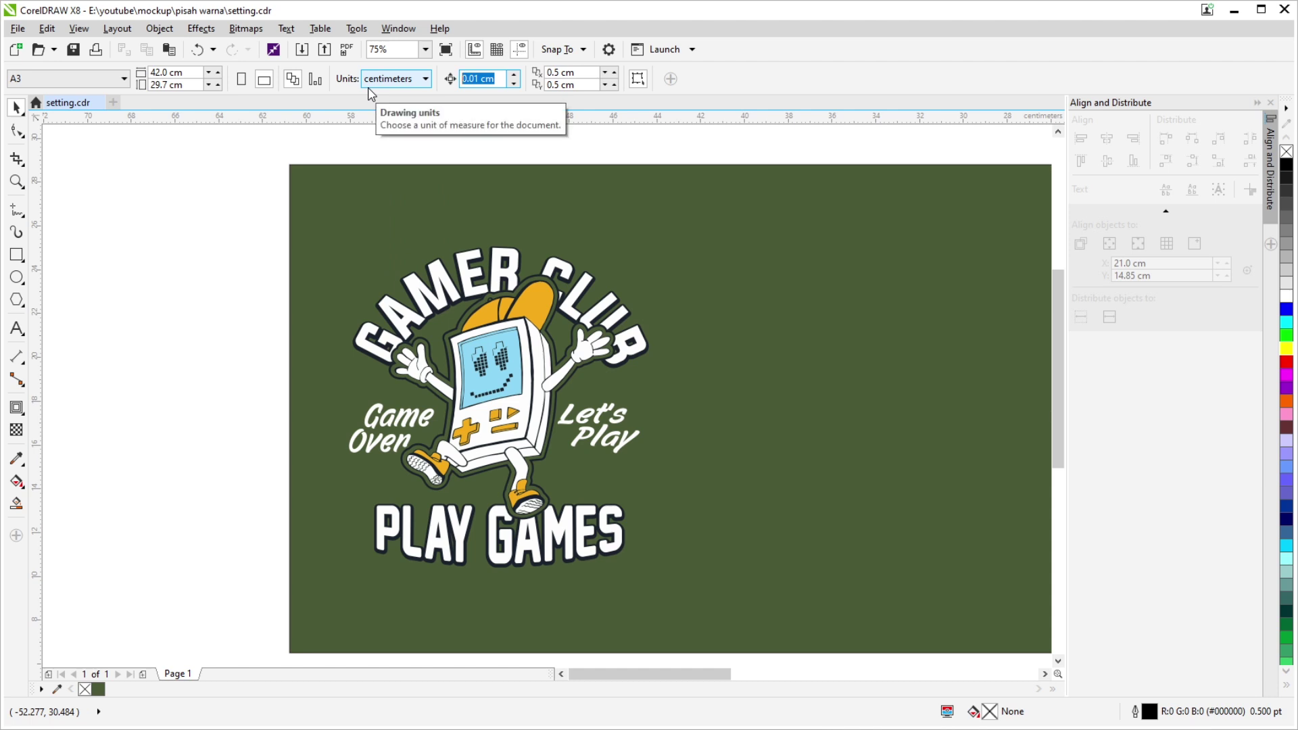
text(30)
key(Return)
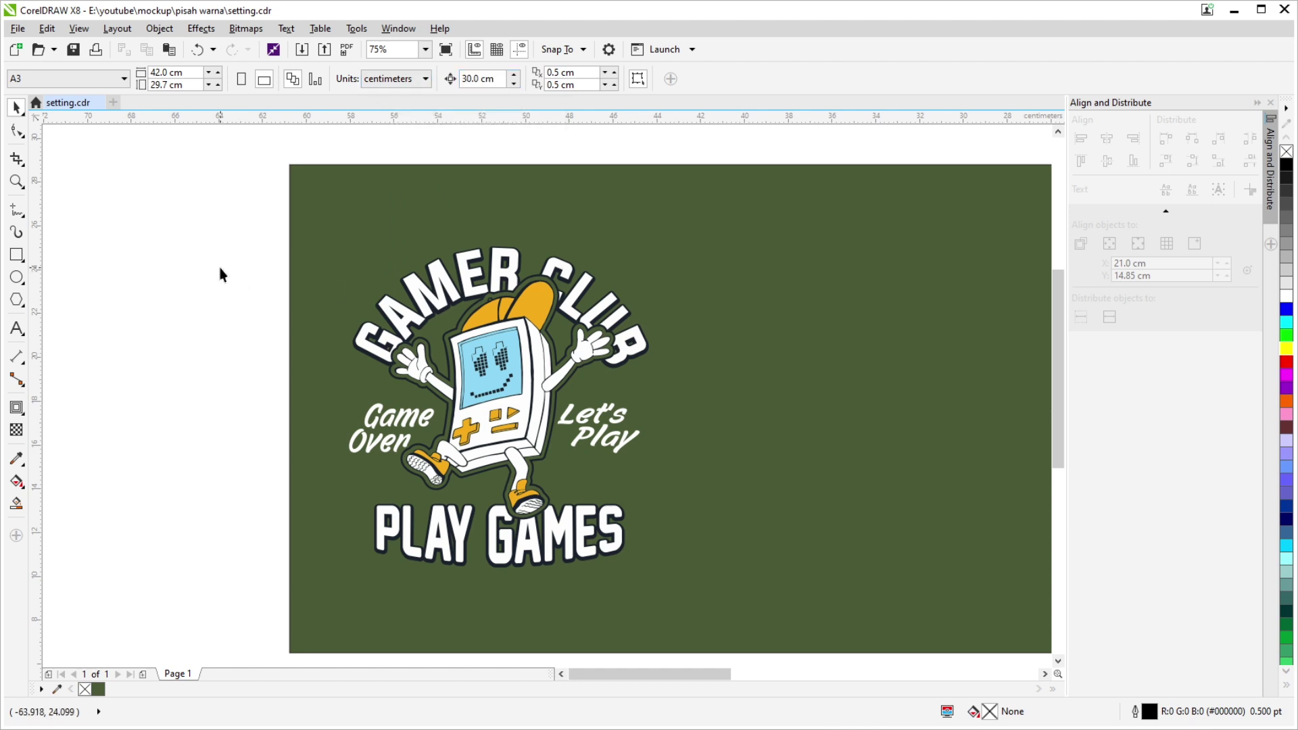
scroll(295, 221, down, 2)
Scale the whole Gamer Club logo to 14 cm wide, then deselect it.
drag(221, 197, 544, 459)
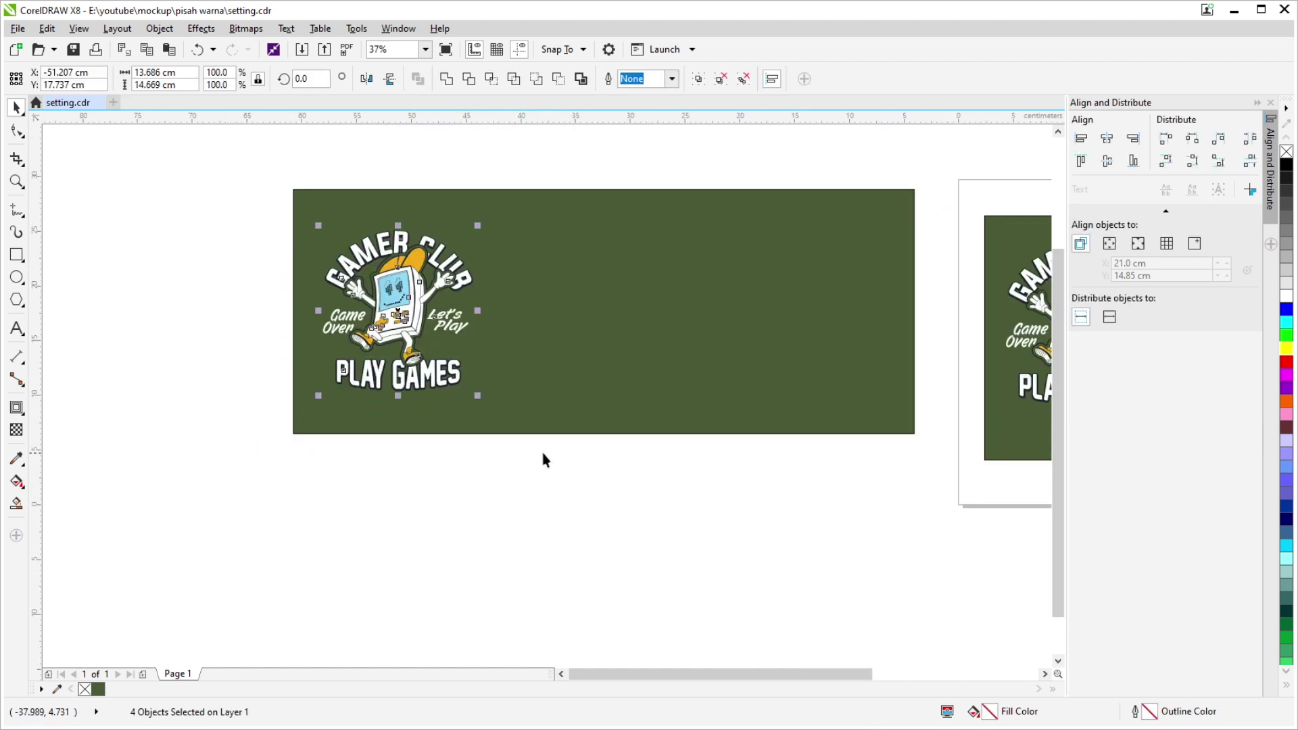
scroll(507, 423, right, 5)
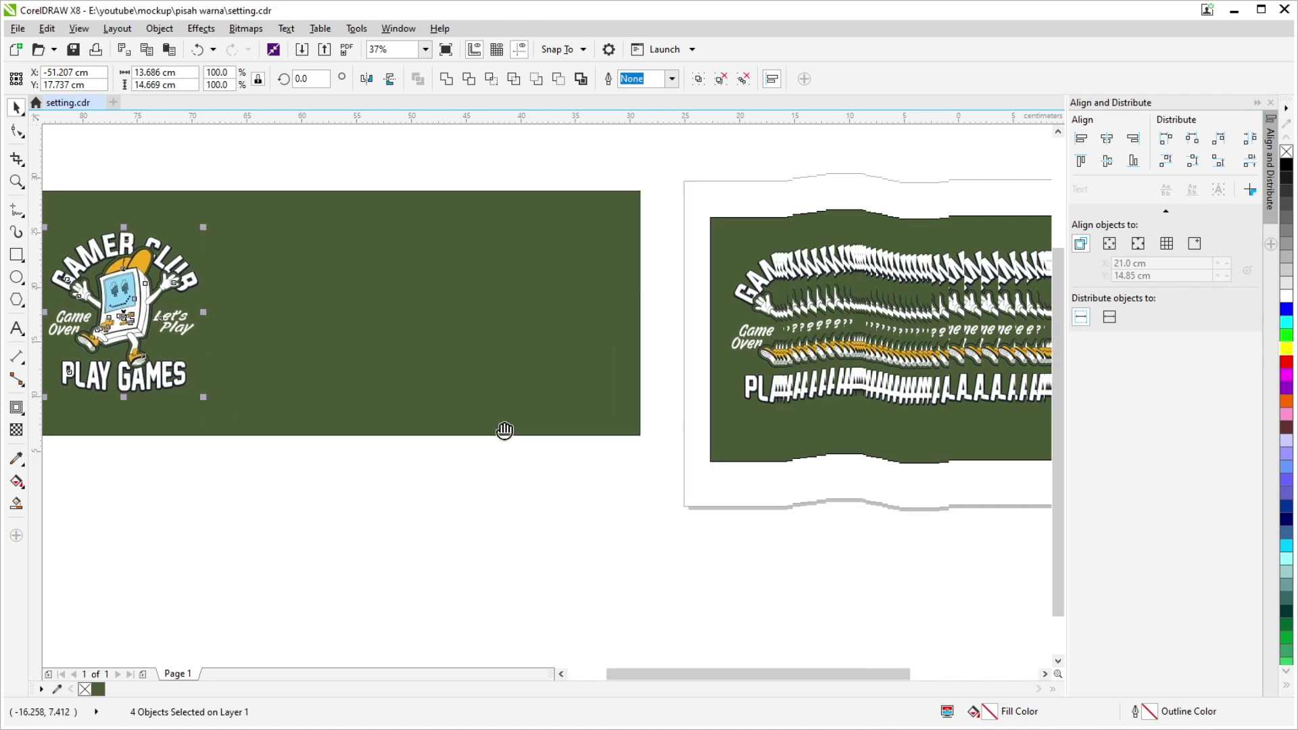
scroll(508, 421, right, 5)
scroll(598, 377, up, 2)
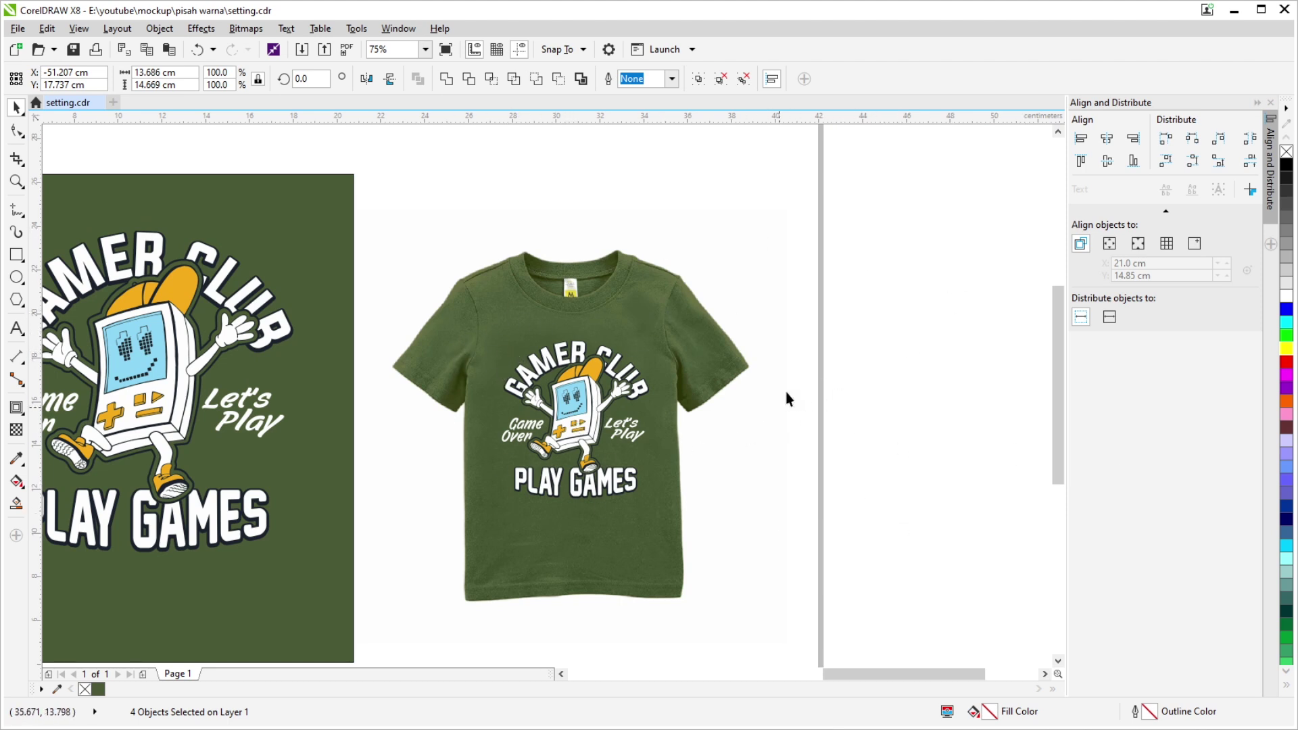
scroll(707, 399, down, 3)
scroll(486, 419, up, 2)
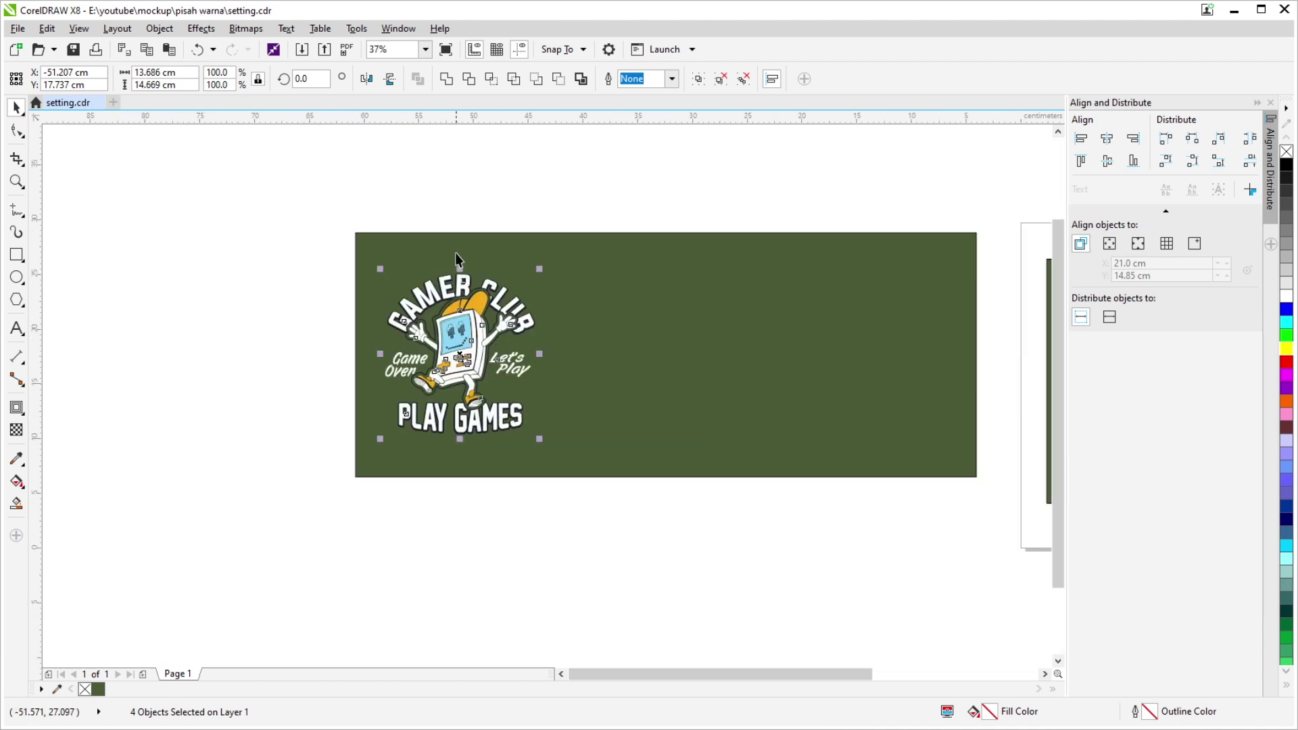
drag(292, 221, 767, 639)
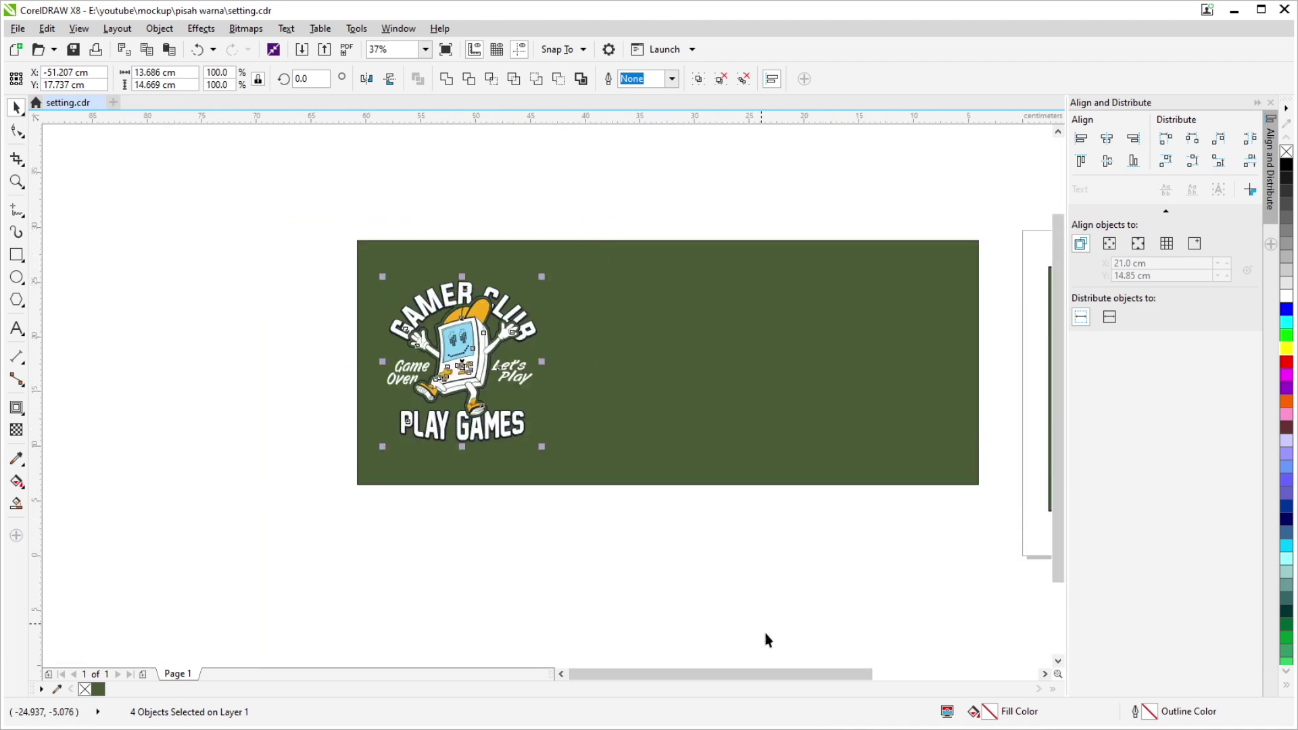
click(156, 72)
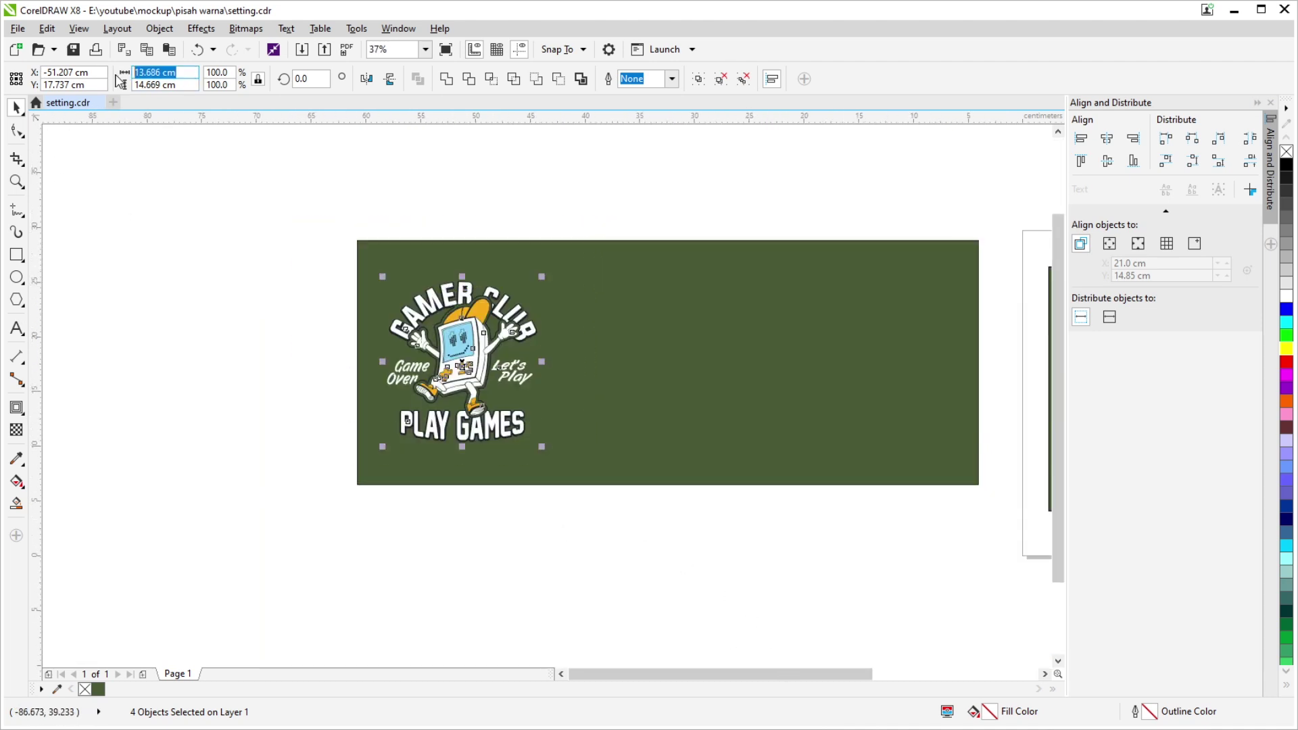
text(14)
key(Return)
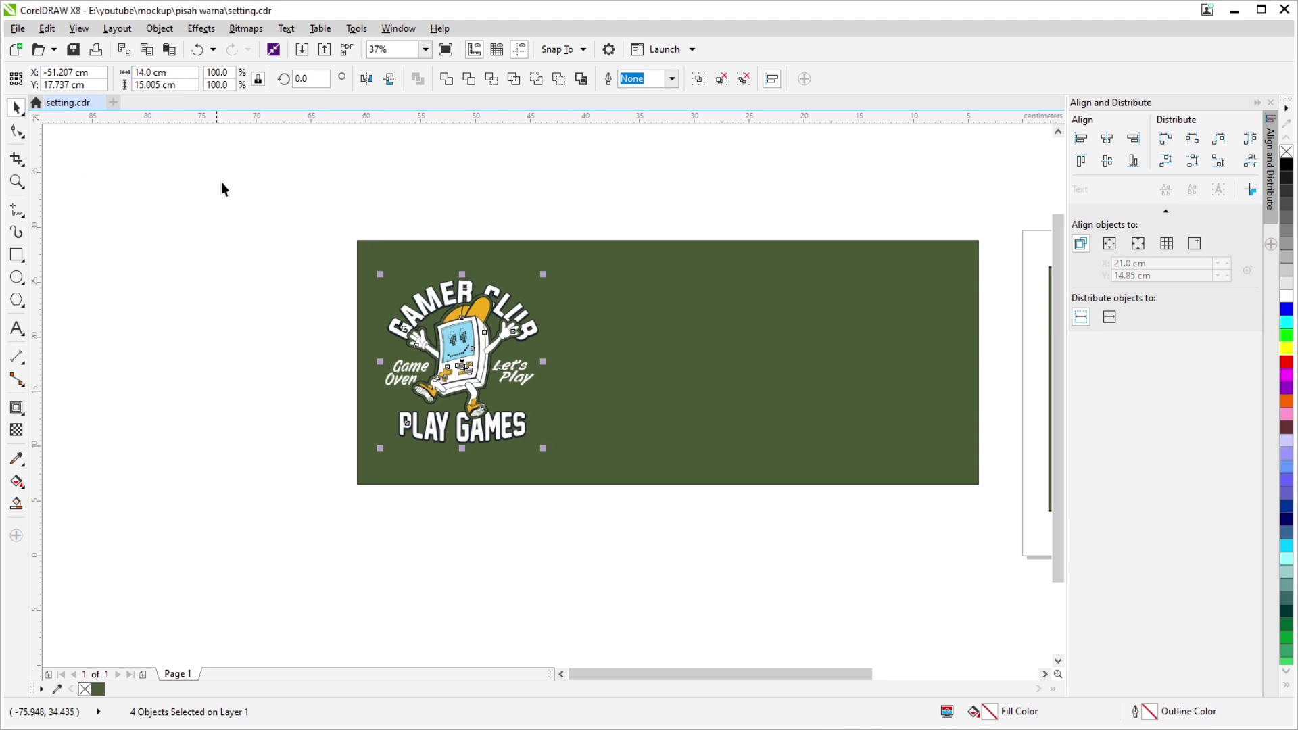
click(554, 206)
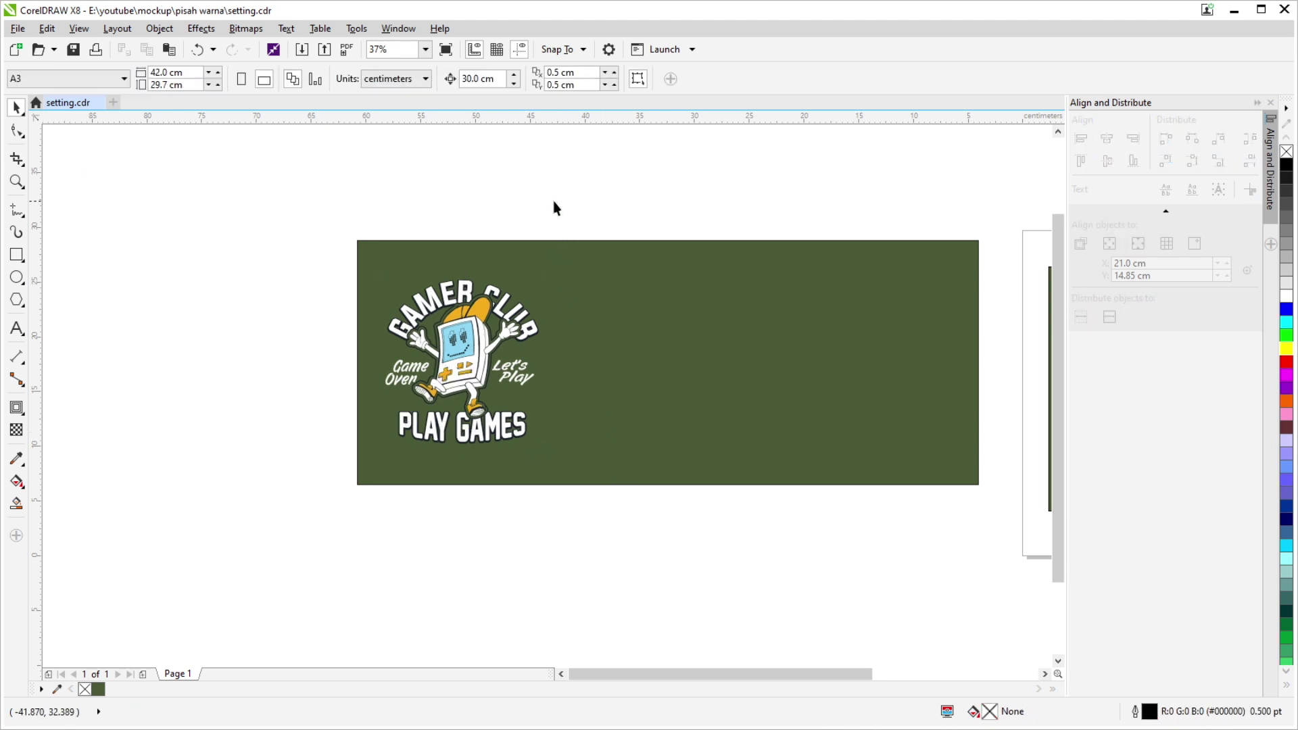
Change the nudge distance to 20 cm.
click(500, 78)
text(20)
key(Return)
scroll(431, 385, up, 2)
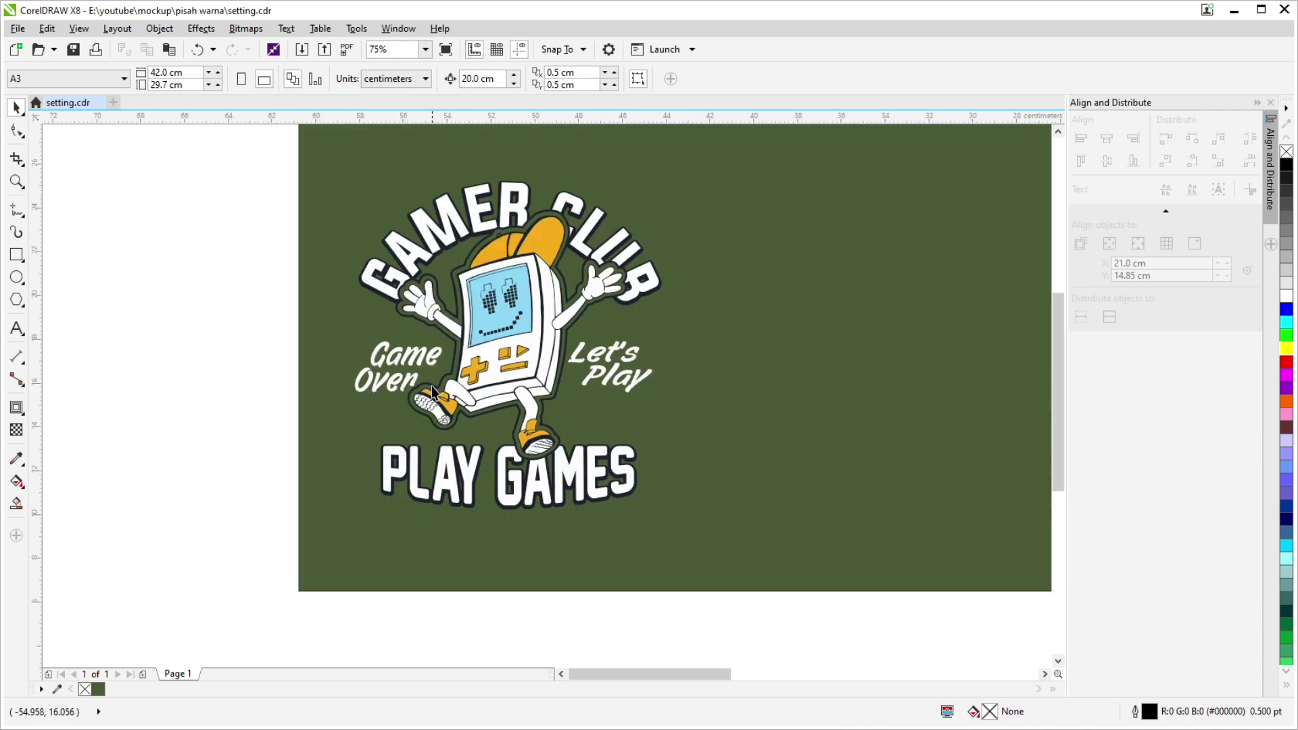
scroll(517, 318, up, 2)
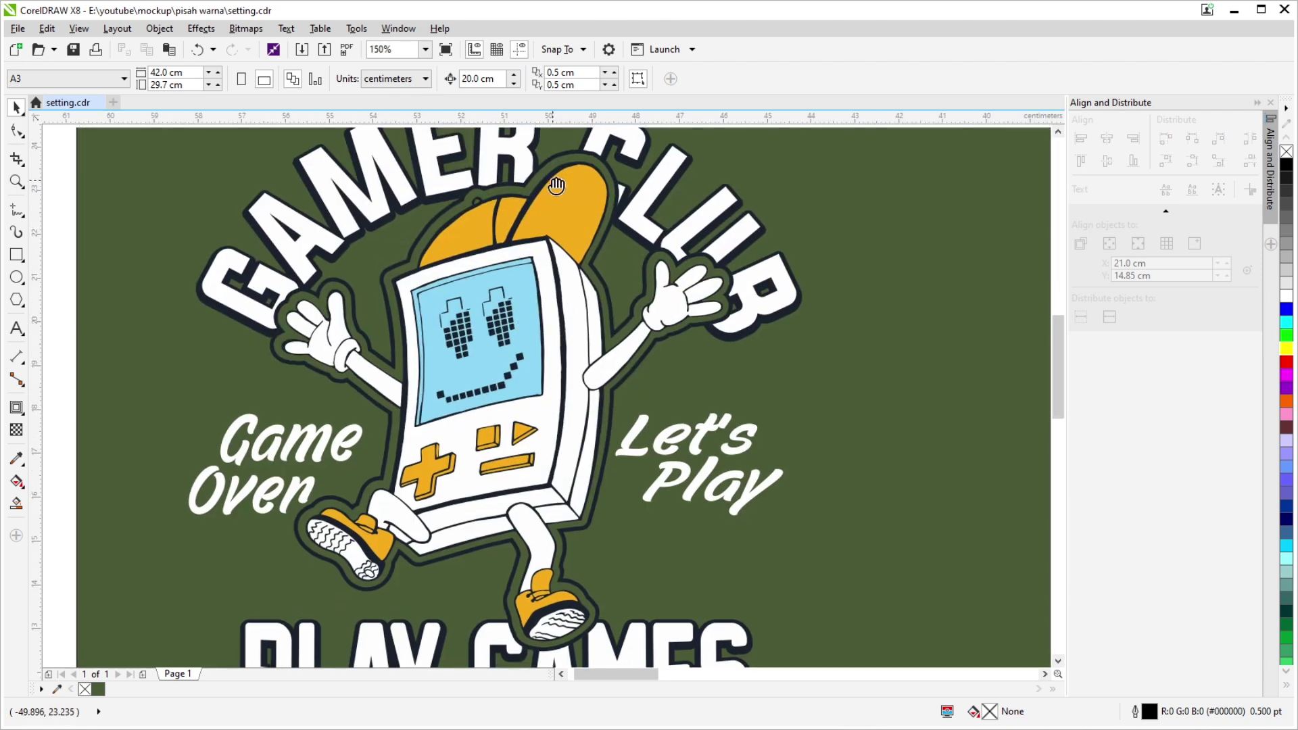
Nudge the yellow group 20 cm left, then back onto the character.
drag(584, 208, 354, 222)
key(ctrl+z)
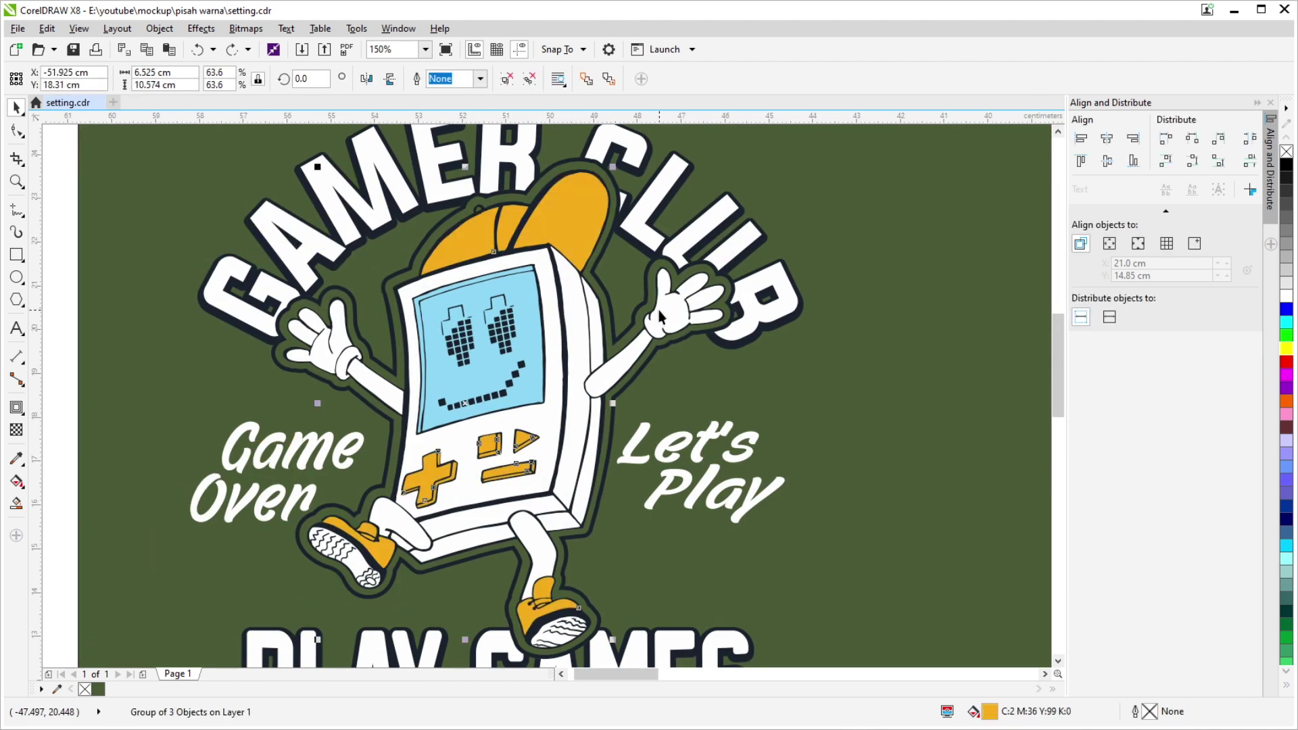
key(Left)
scroll(622, 329, down, 2)
scroll(621, 329, up, 2)
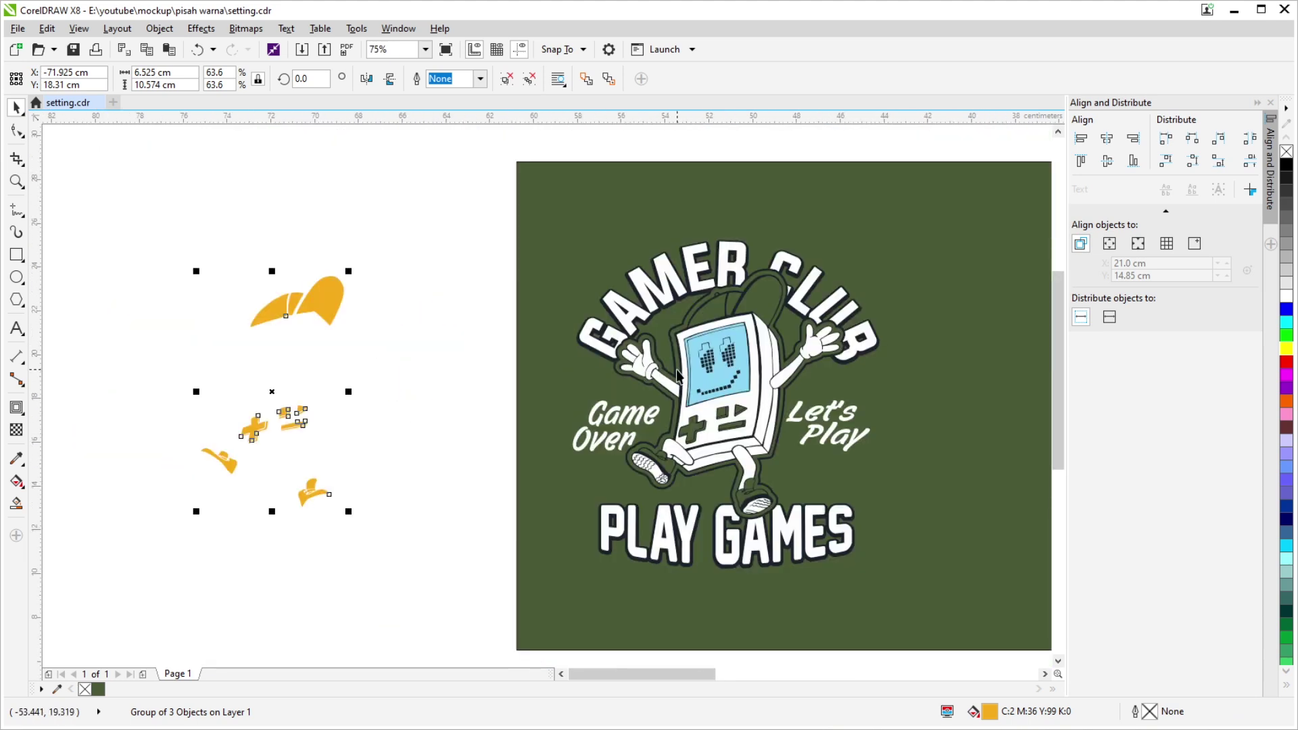
click(725, 366)
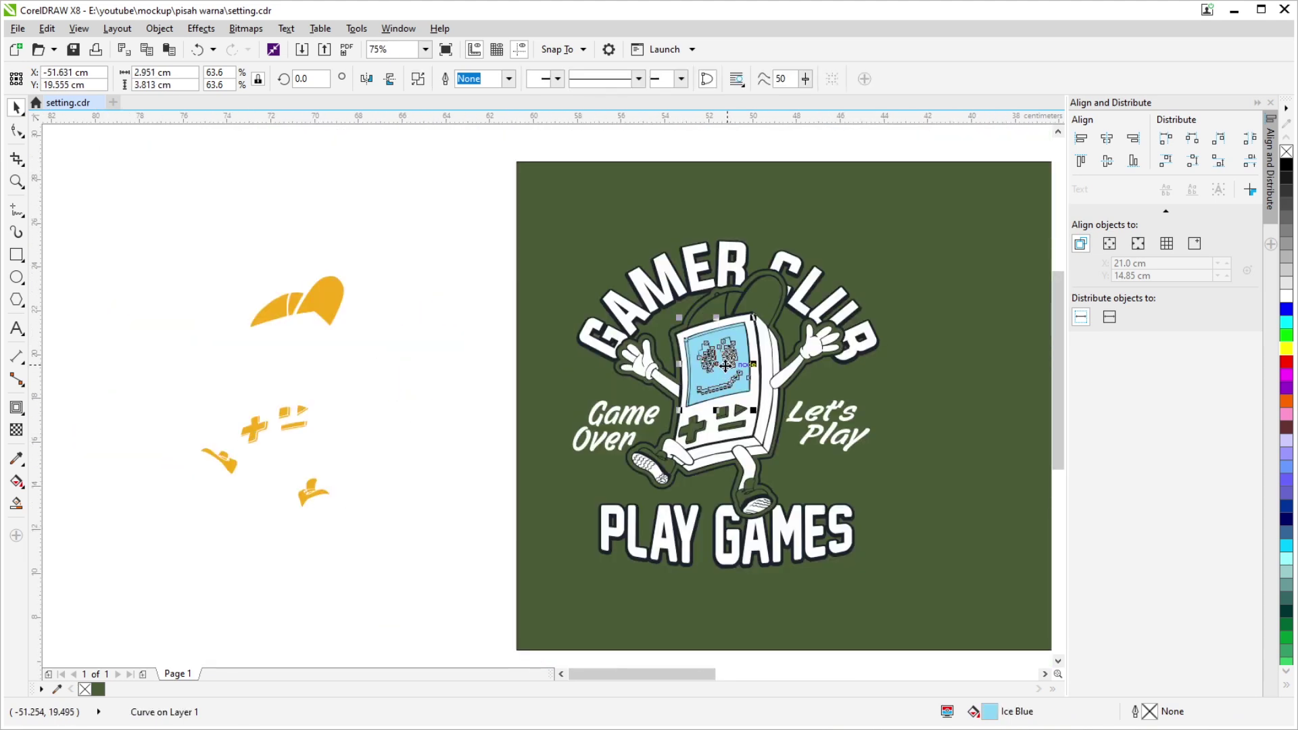
click(330, 294)
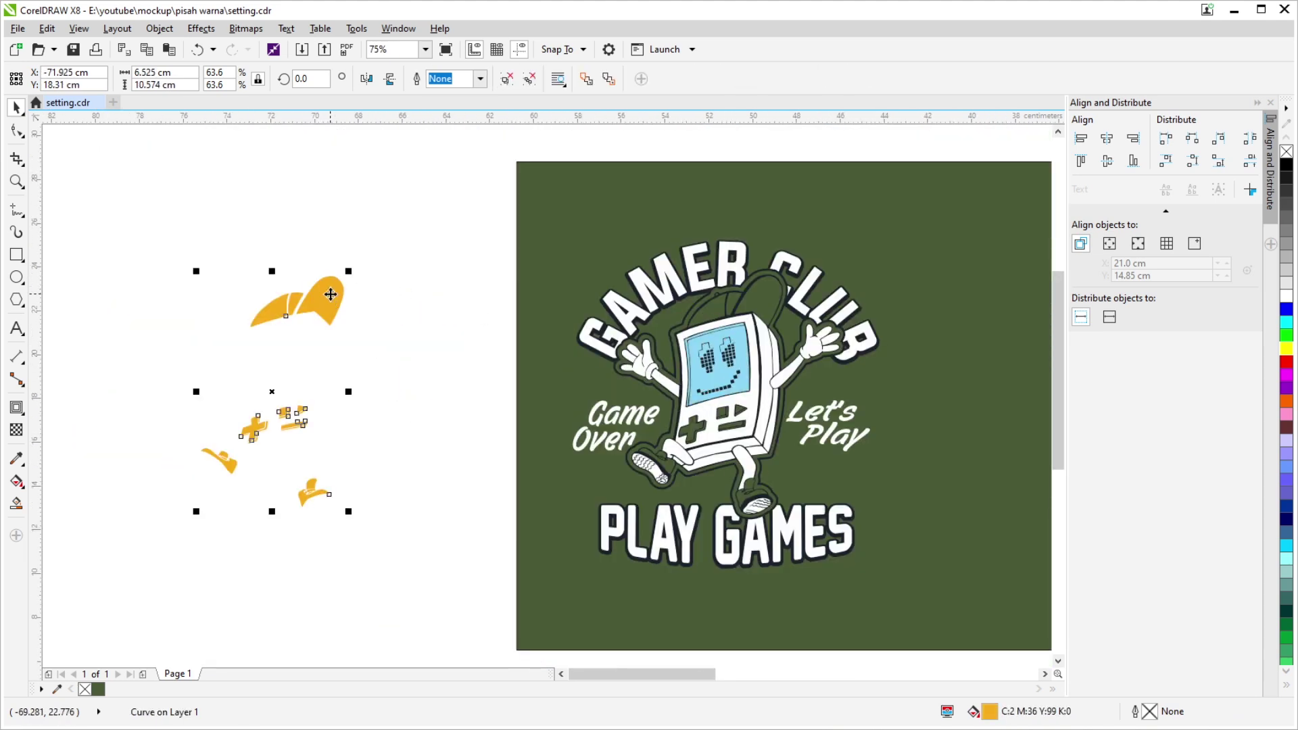
key(Right)
scroll(622, 472, up, 3)
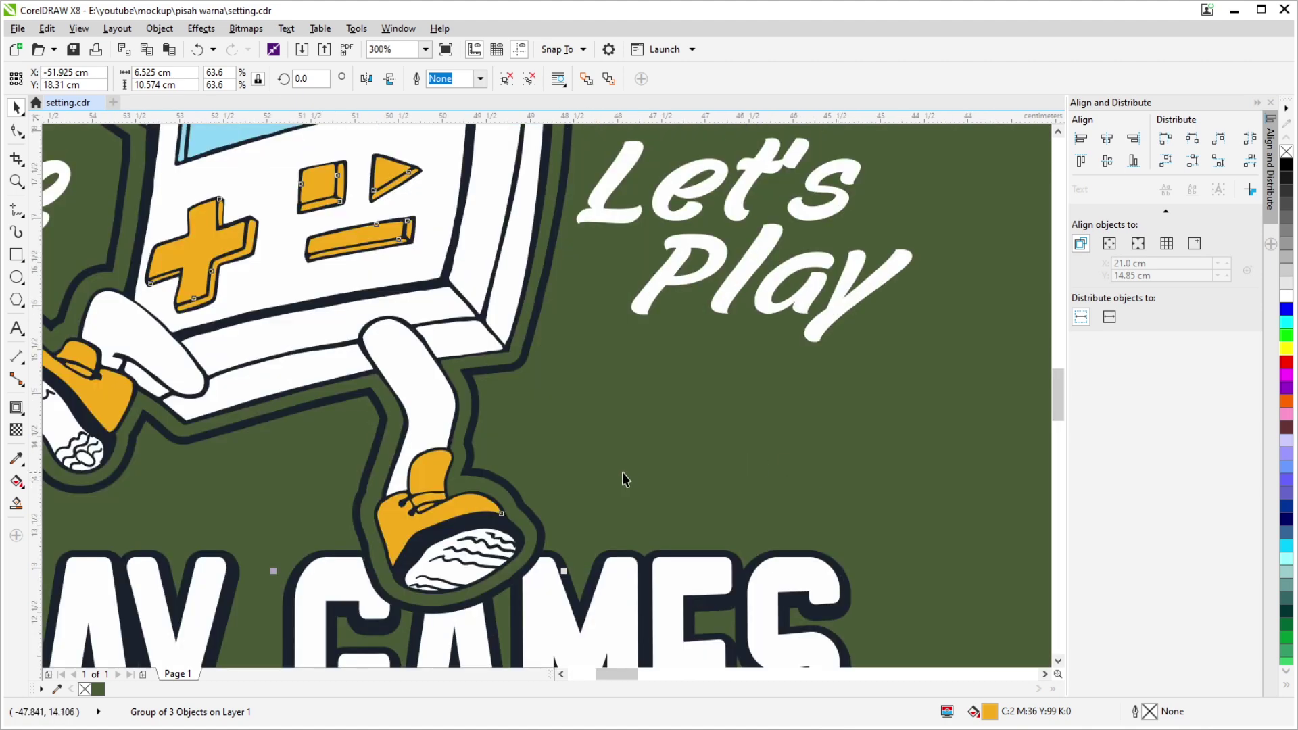
key(Escape)
Check the fit of the yellow and white shape groups, then clear the selection.
scroll(581, 456, up, 2)
scroll(539, 439, up, 2)
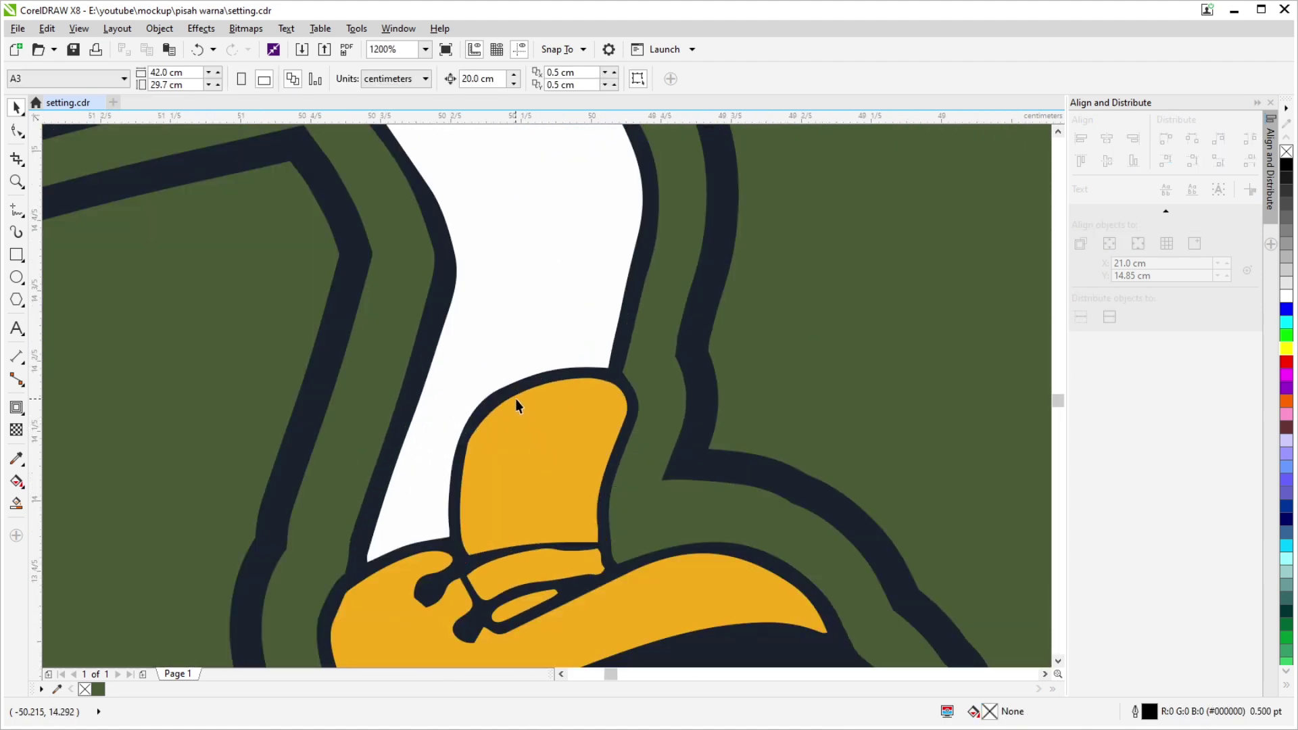
click(519, 413)
scroll(531, 399, up, 2)
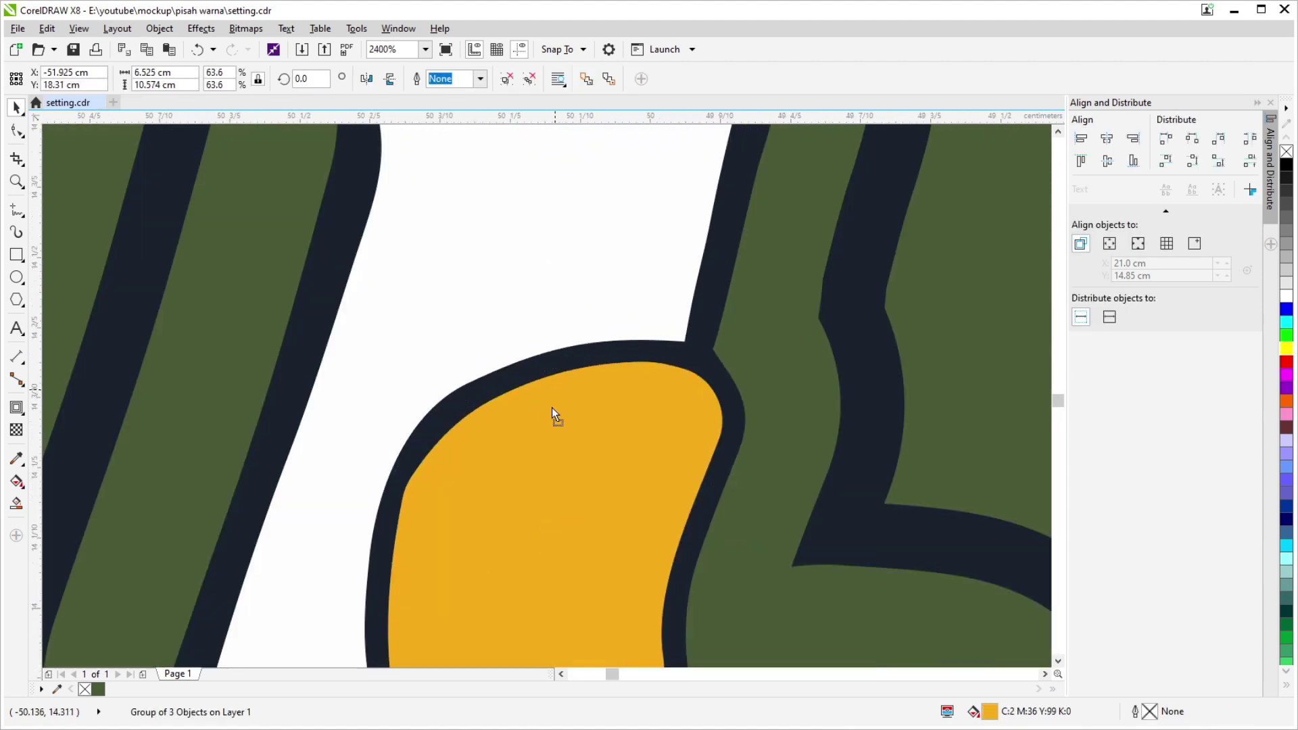
scroll(601, 370, up, 2)
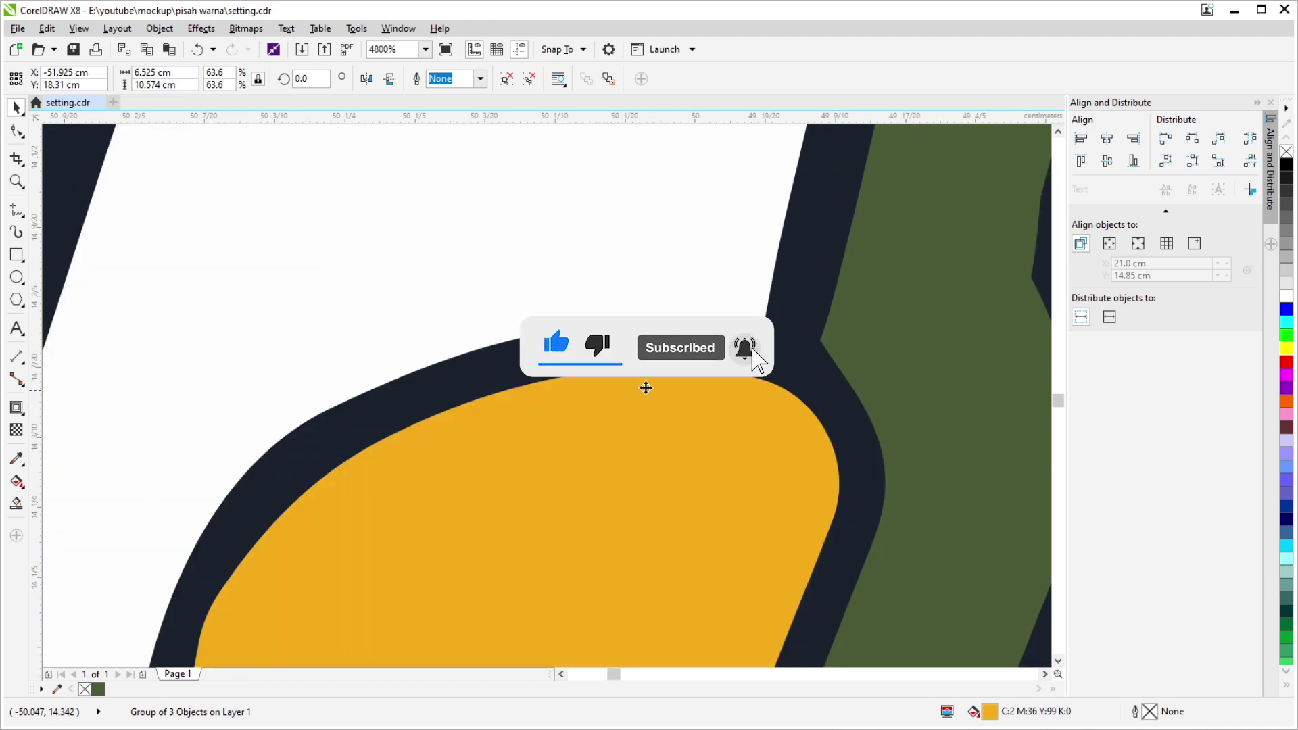
scroll(646, 388, down, 4)
scroll(734, 284, down, 2)
click(725, 453)
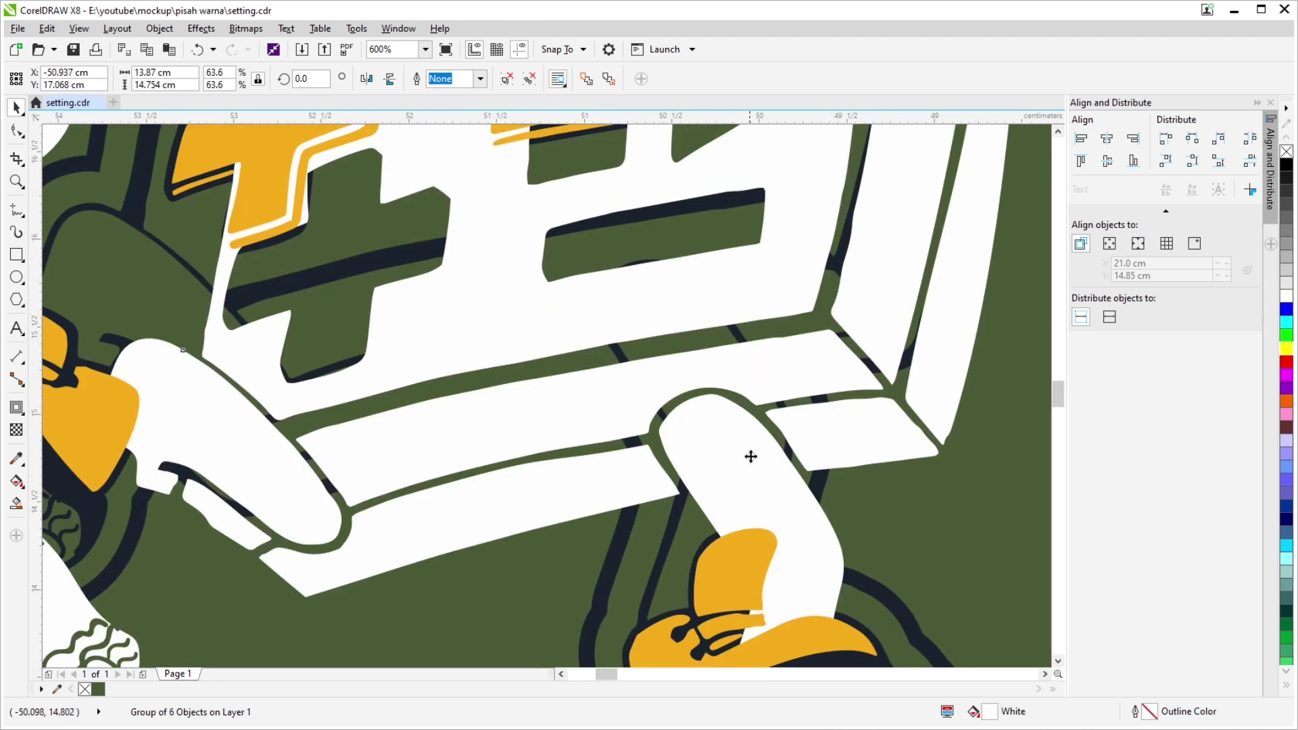
scroll(827, 508, down, 2)
scroll(733, 469, down, 2)
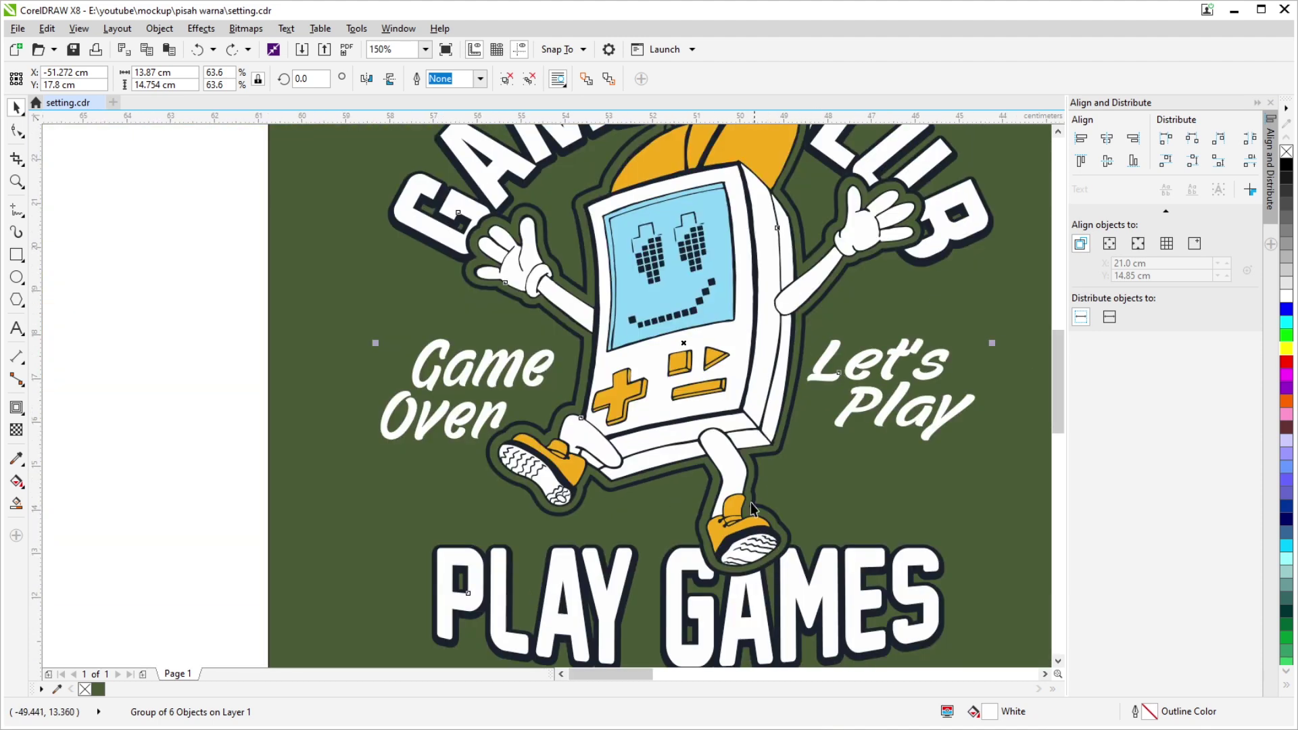
scroll(794, 312, down, 2)
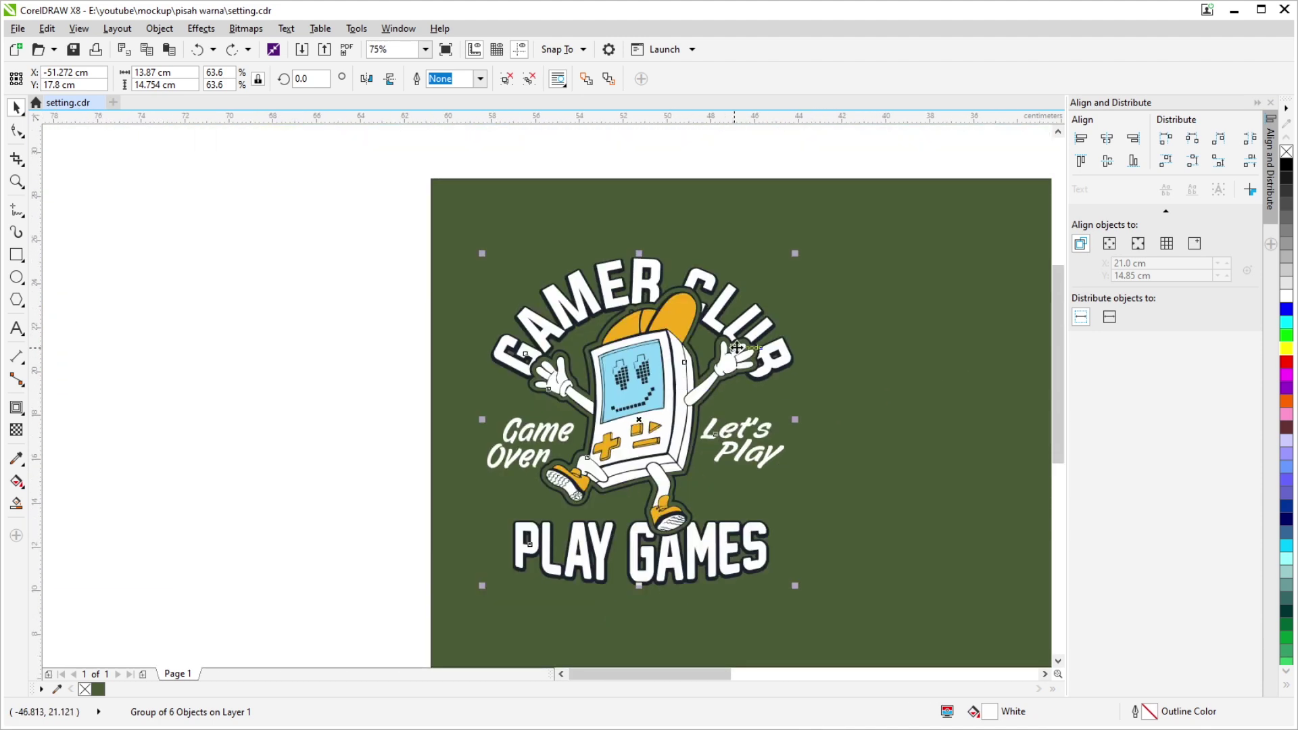
scroll(736, 346, down, 1)
scroll(676, 304, down, 1)
click(513, 199)
scroll(384, 365, up, 2)
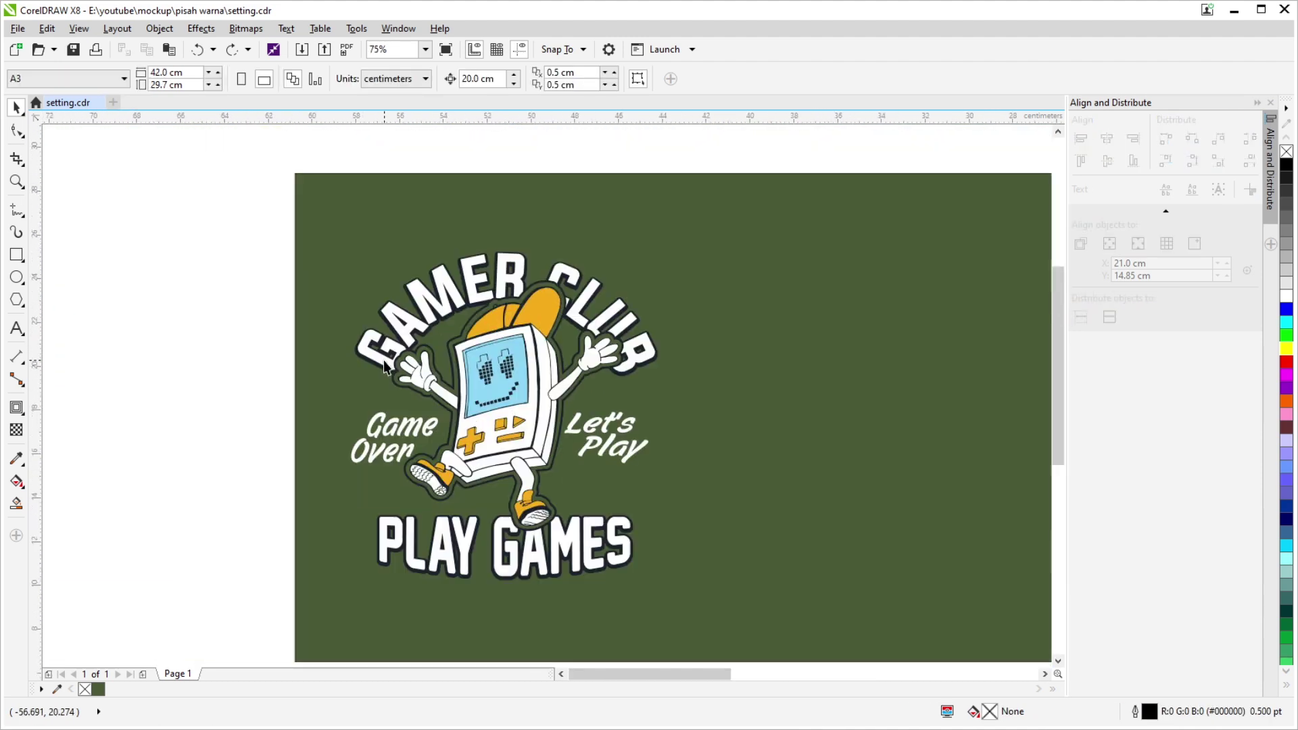
Draw a cross of freehand lines above the GAMER CLUB artwork.
click(17, 210)
scroll(519, 231, up, 2)
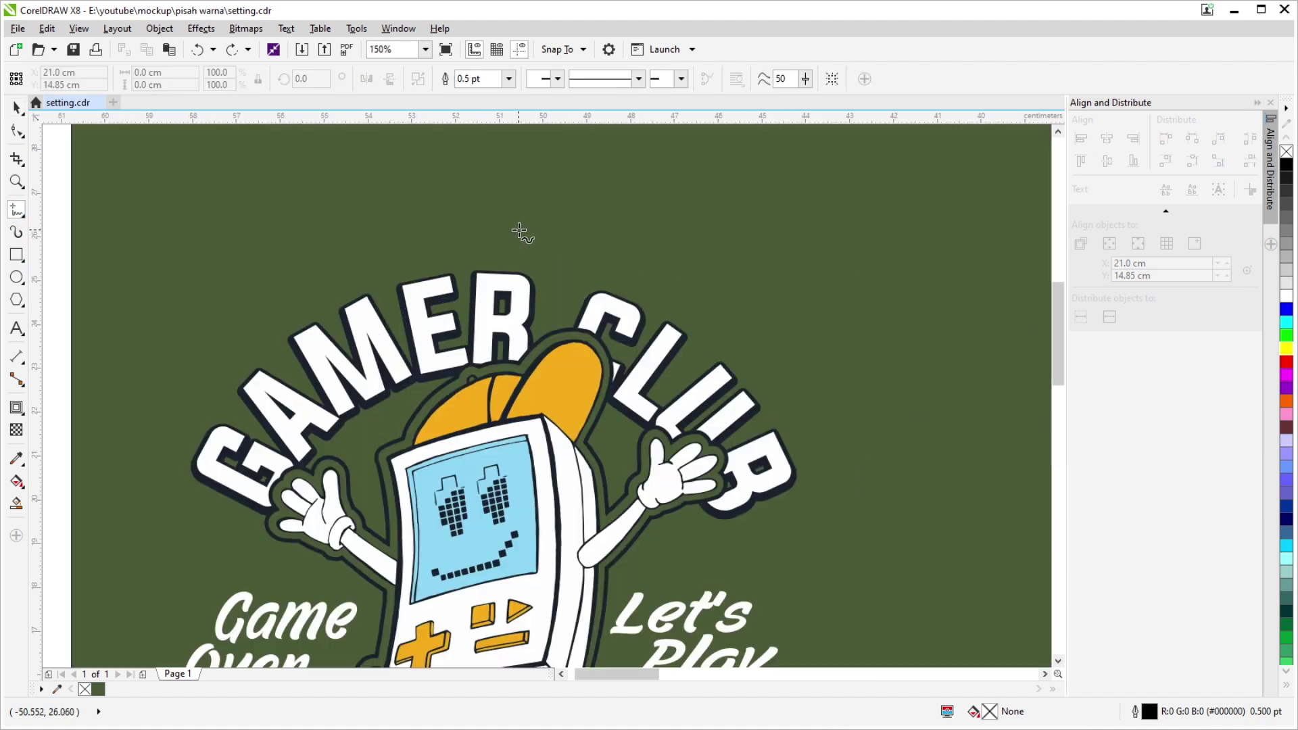
scroll(519, 231, up, 2)
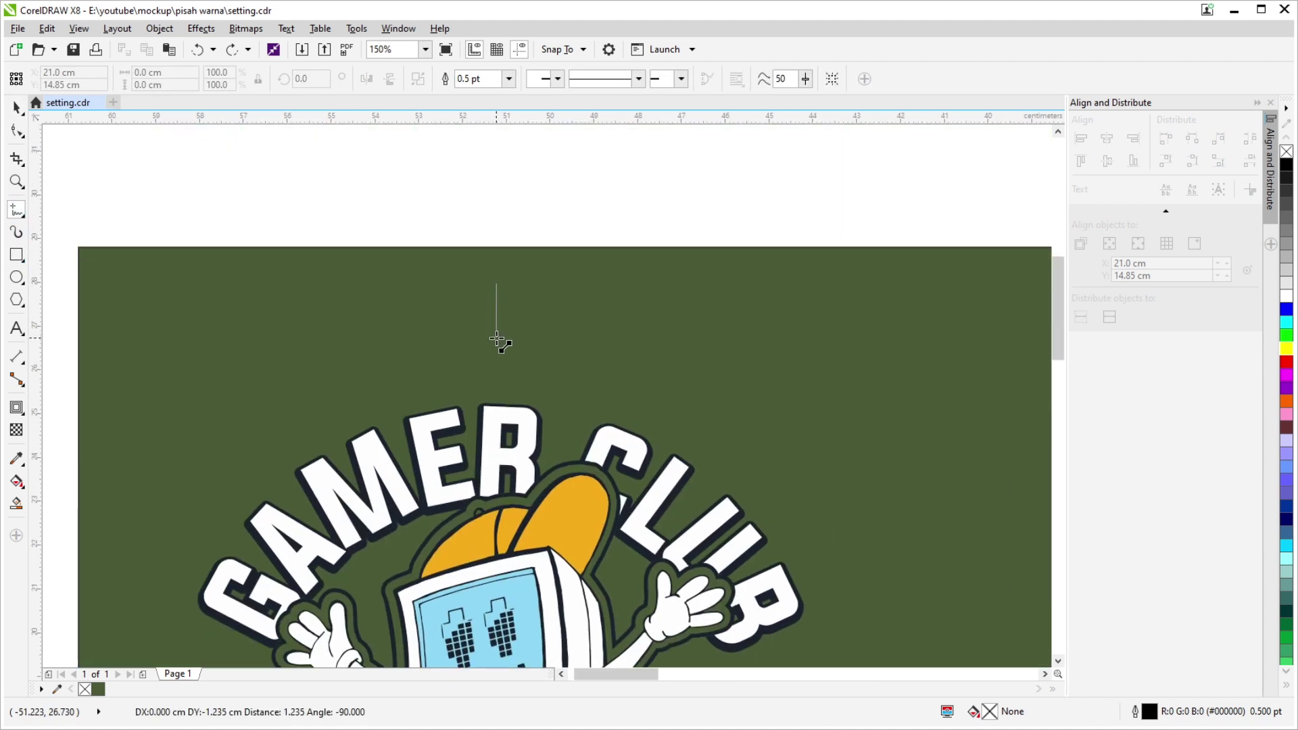
mouse_move(498, 336)
mouse_down()
mouse_move(518, 310)
mouse_move(555, 310)
mouse_up()
click(16, 107)
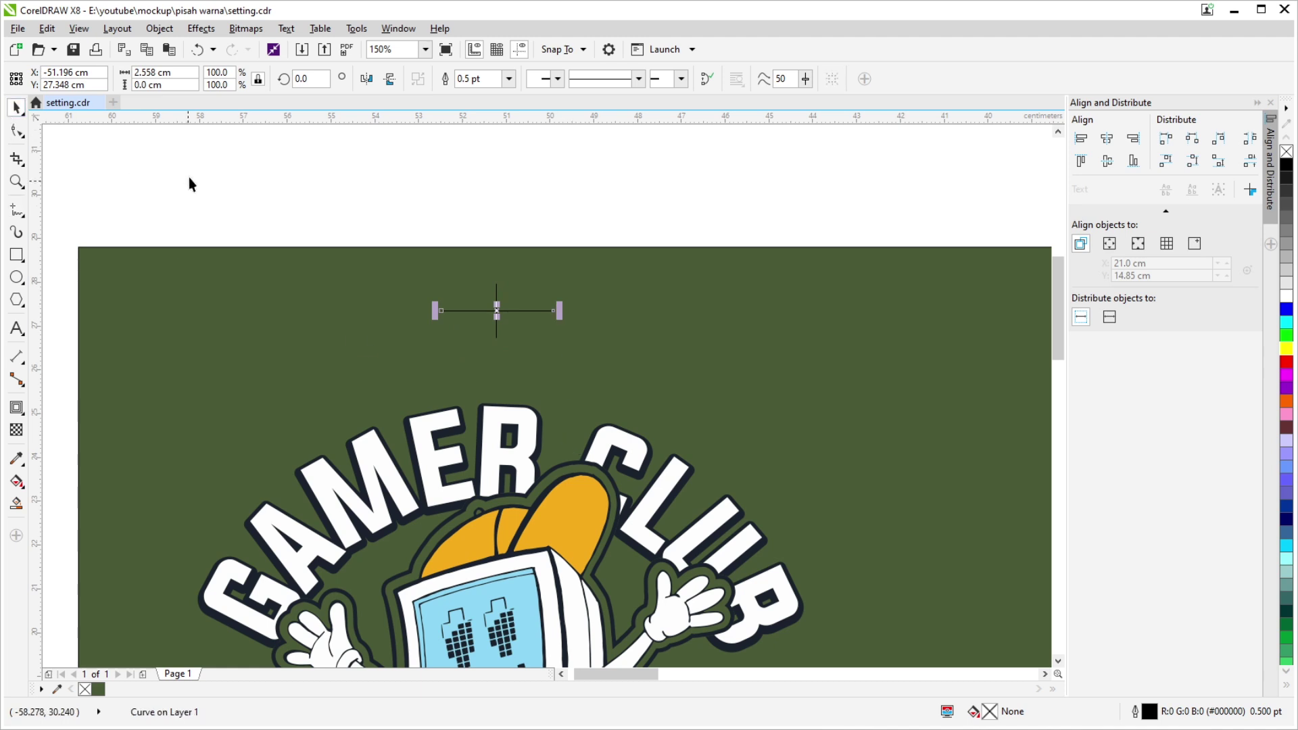
click(136, 140)
drag(194, 168, 530, 321)
Size the cross's two lines to 2.0 cm wide.
scroll(529, 322, up, 1)
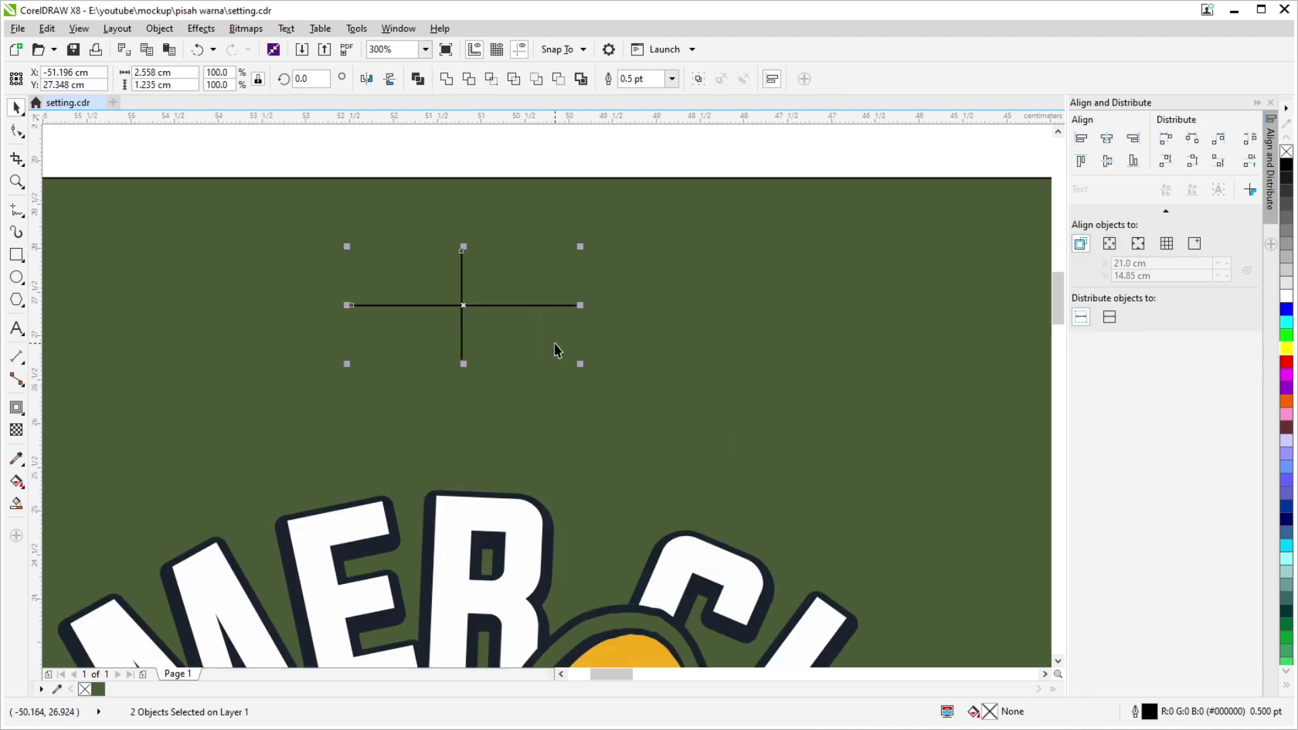
scroll(538, 176, up, 1)
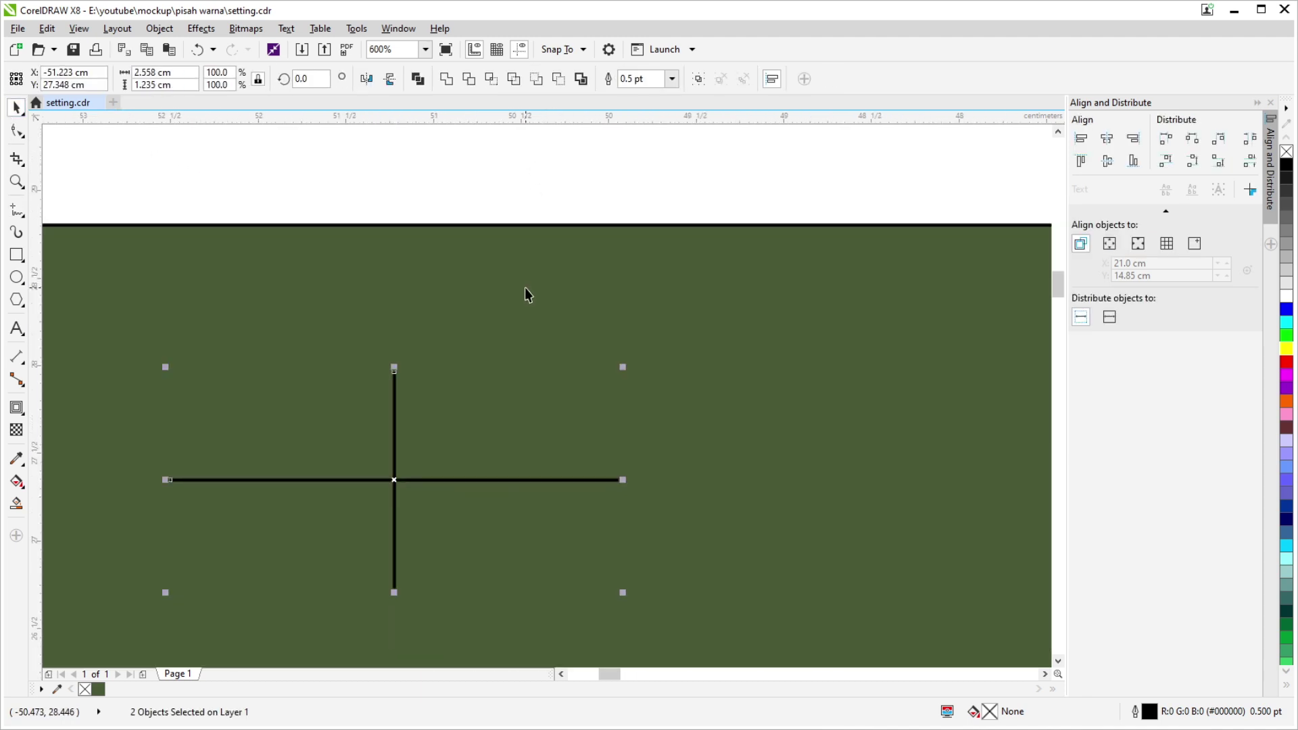
scroll(526, 289, down, 1)
drag(209, 177, 796, 614)
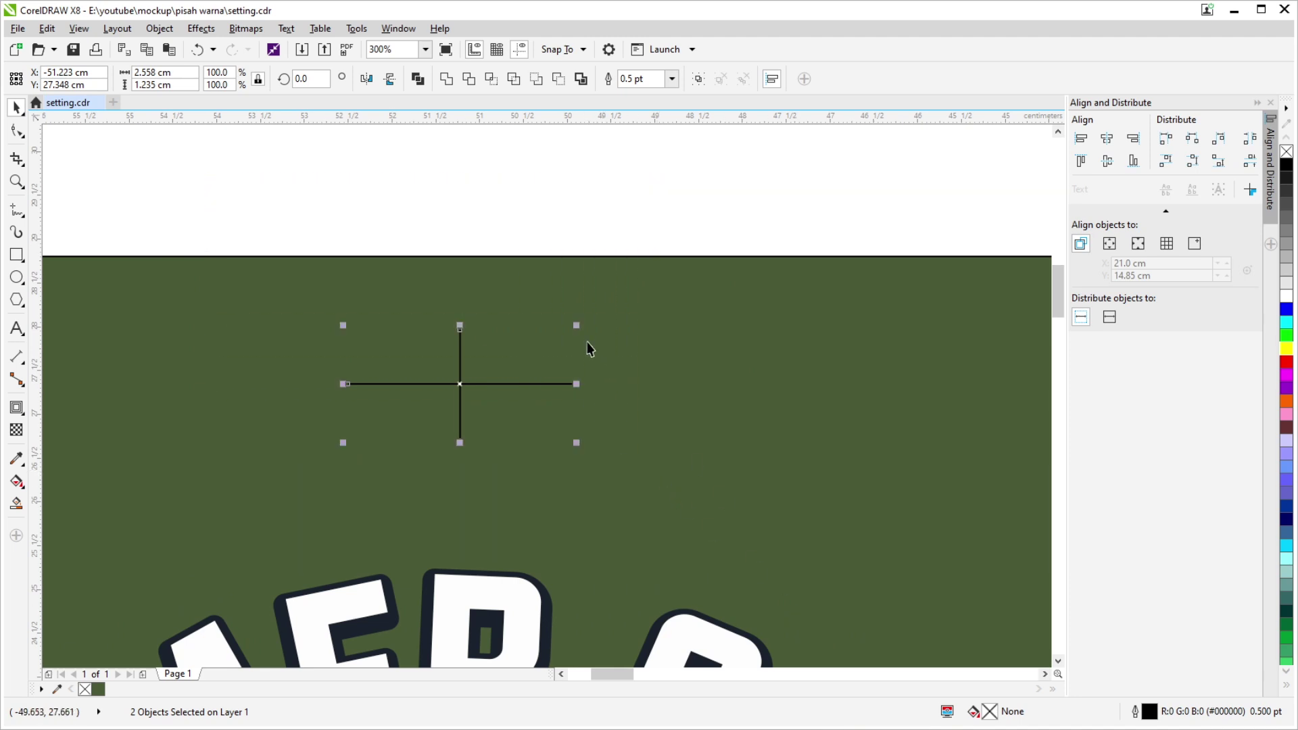
scroll(576, 347, down, 1)
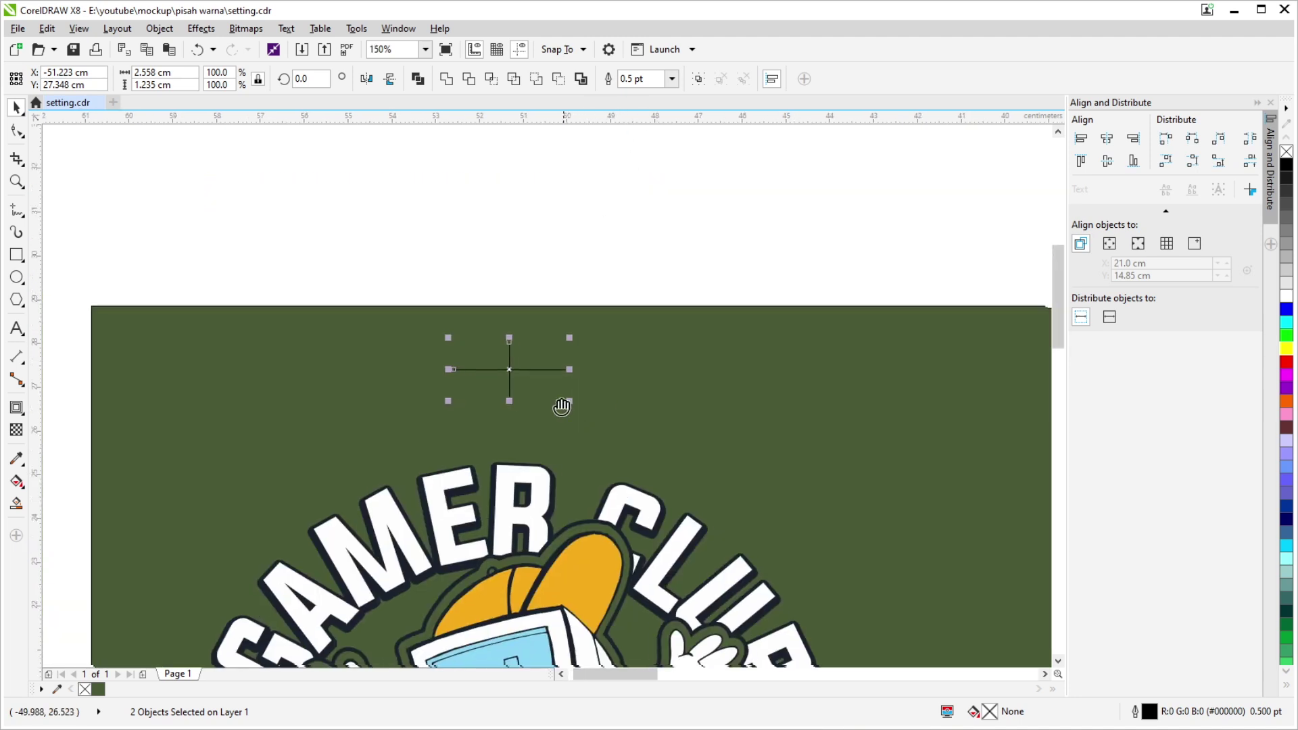
scroll(531, 277, down, 1)
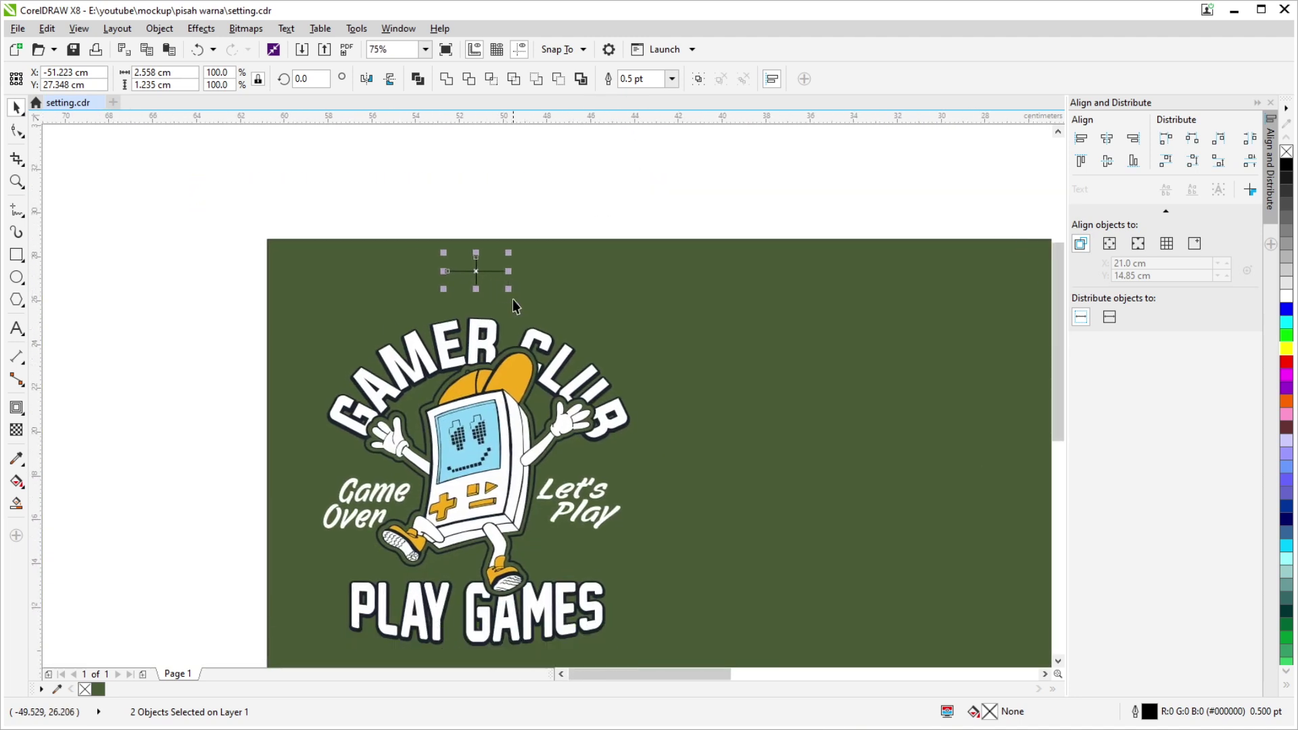
click(548, 179)
scroll(530, 229, up, 1)
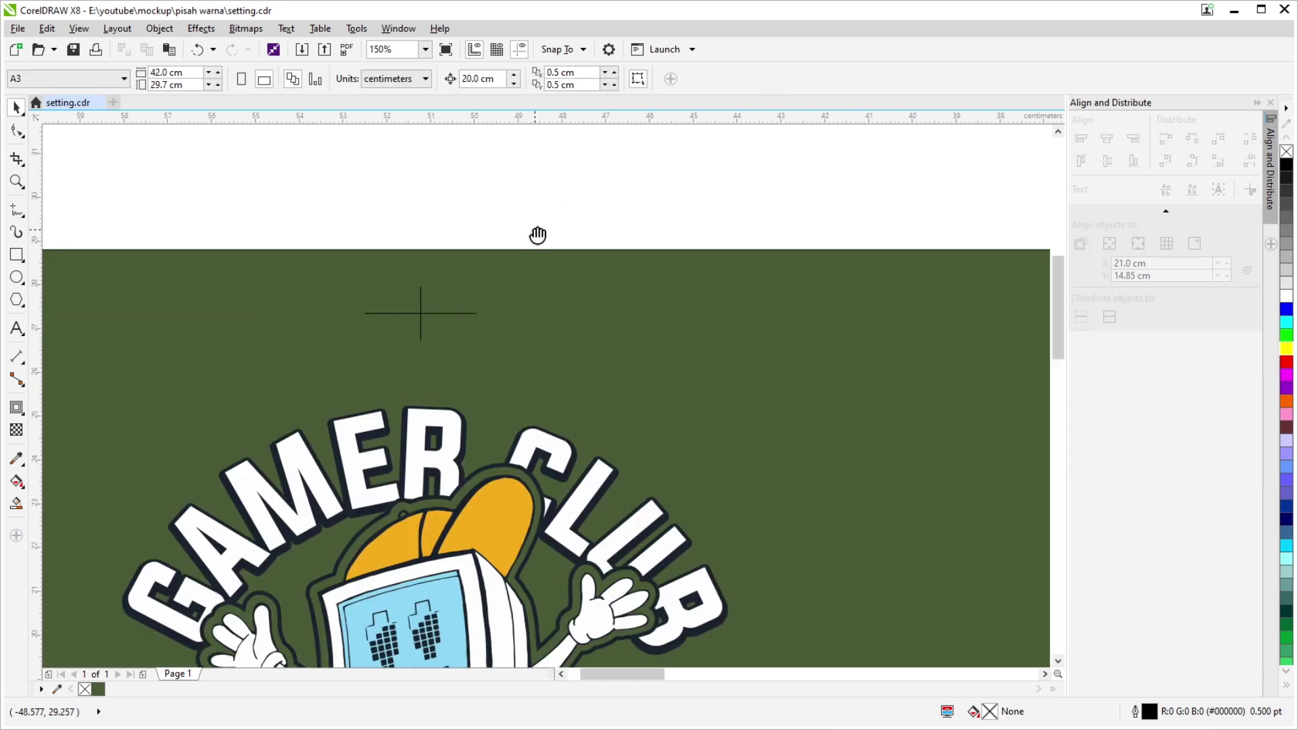
mouse_move(205, 205)
mouse_down()
mouse_move(568, 419)
mouse_move(546, 325)
mouse_up()
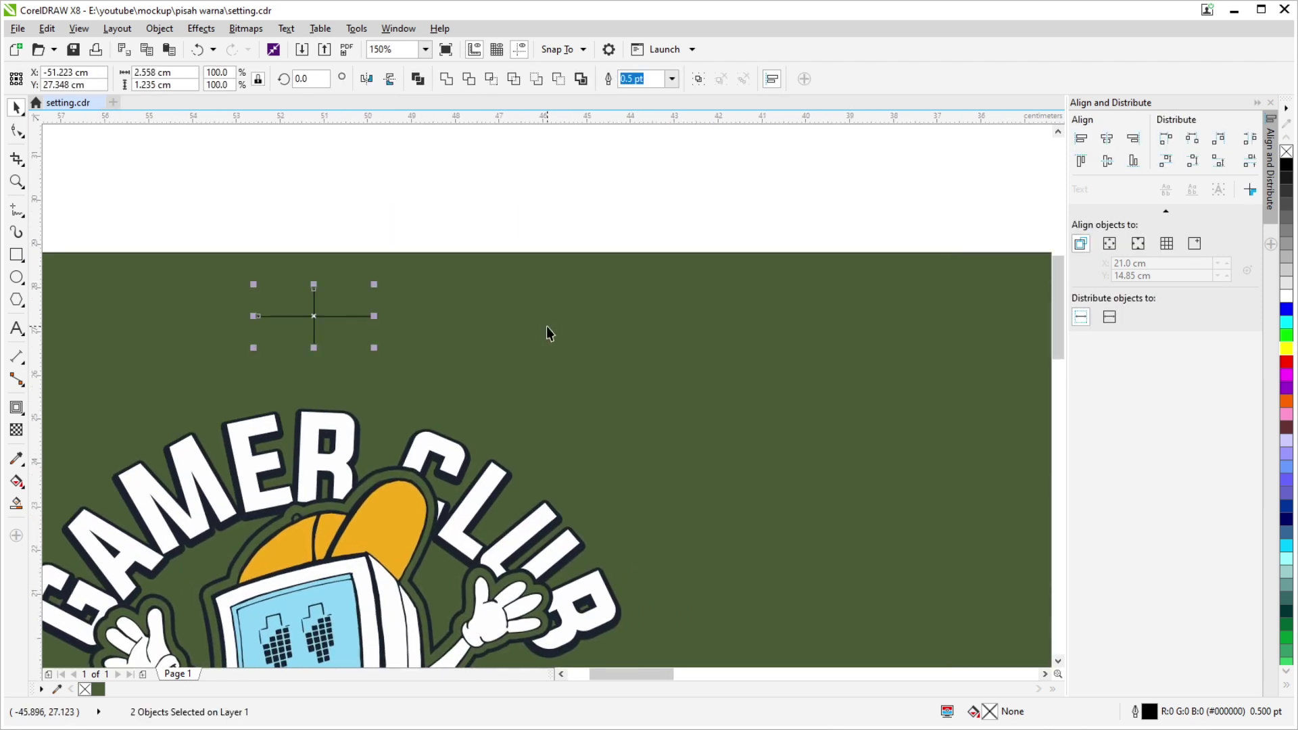
click(156, 72)
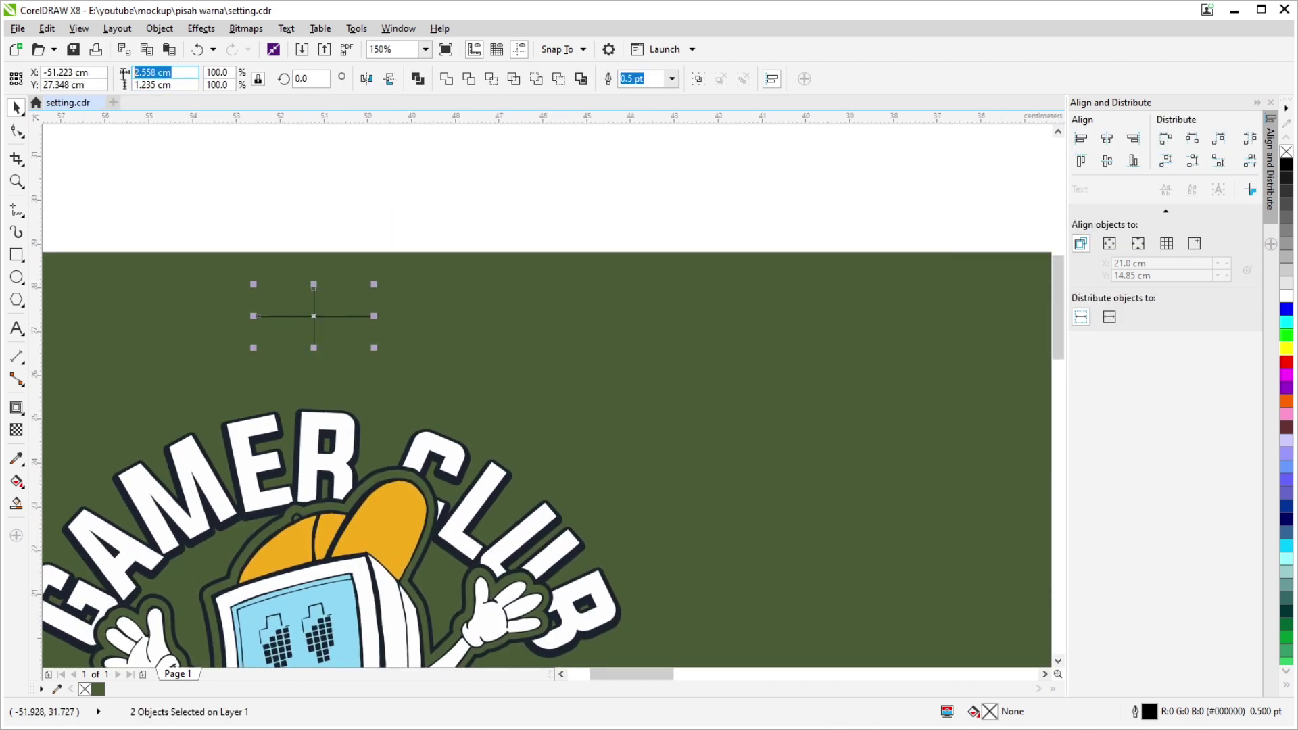
text(2)
key(Return)
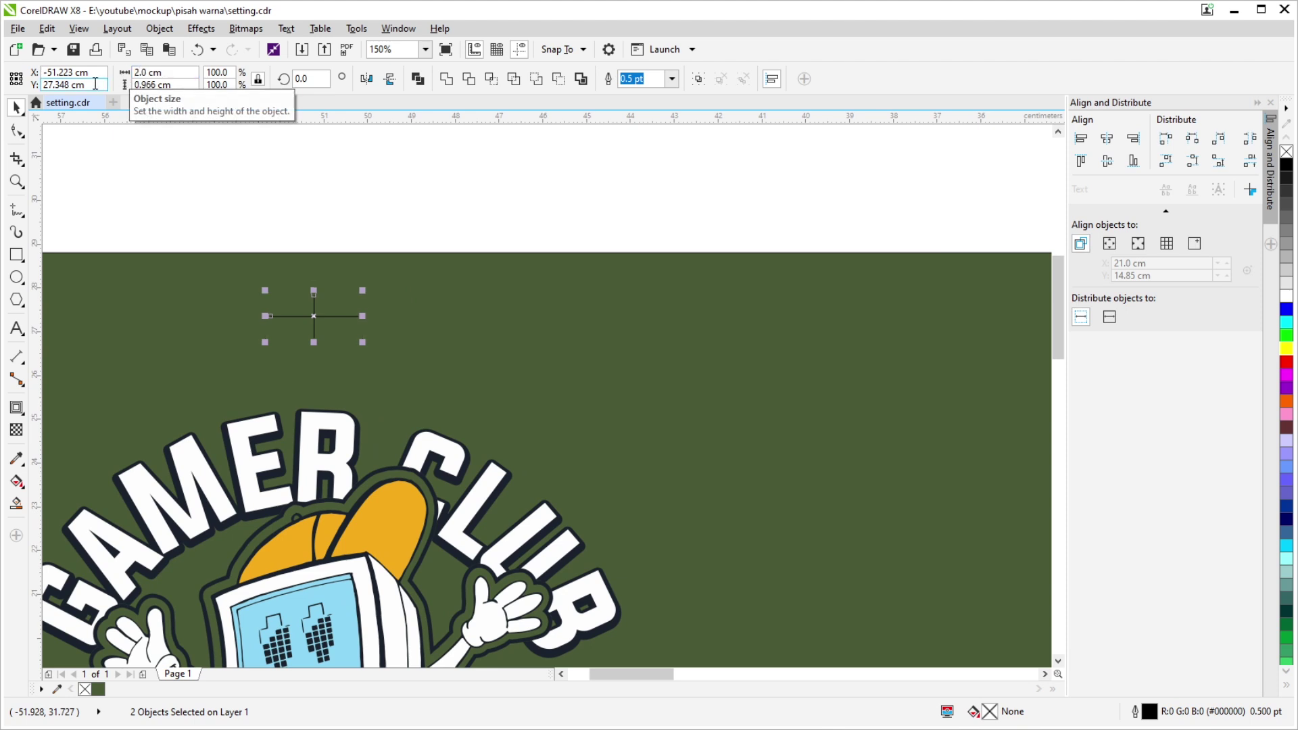
Give the cross 1.5 pt outlines and convert them to solid black objects.
click(673, 80)
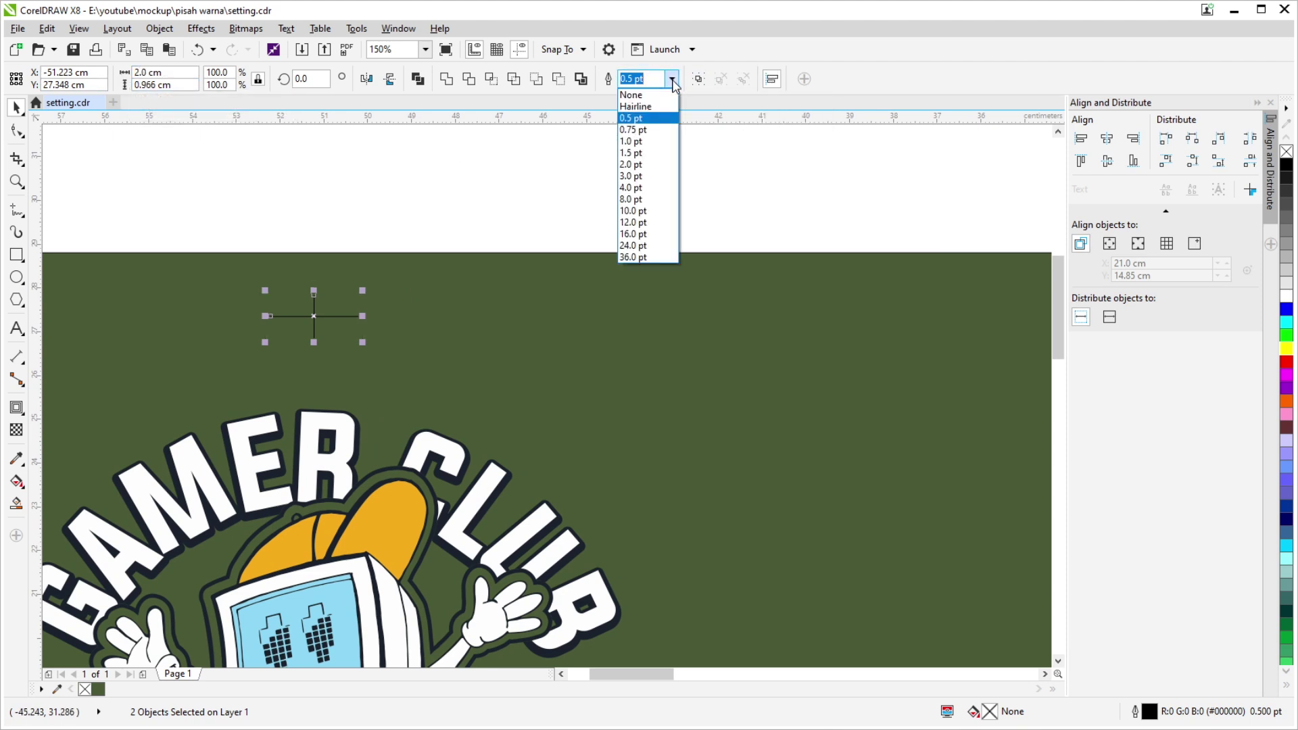
click(642, 153)
drag(614, 229, 527, 265)
scroll(526, 265, up, 2)
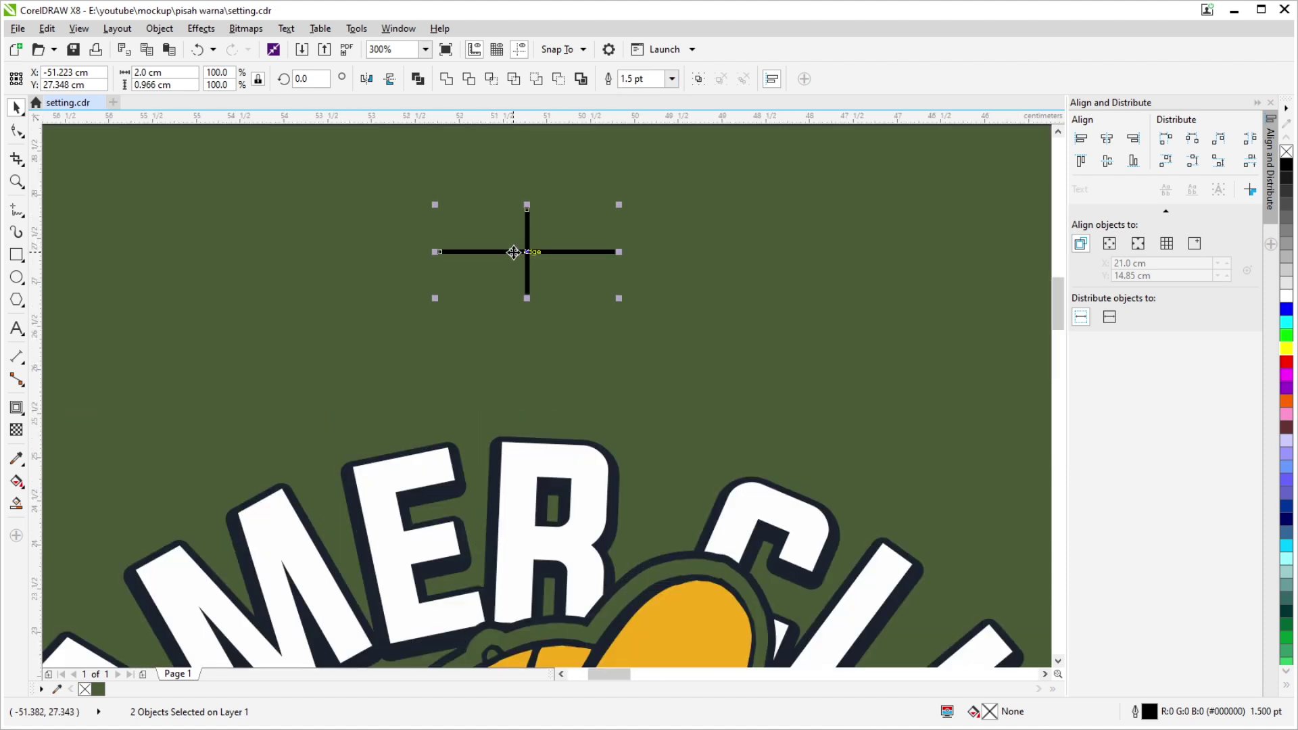
key(ctrl+shift+q)
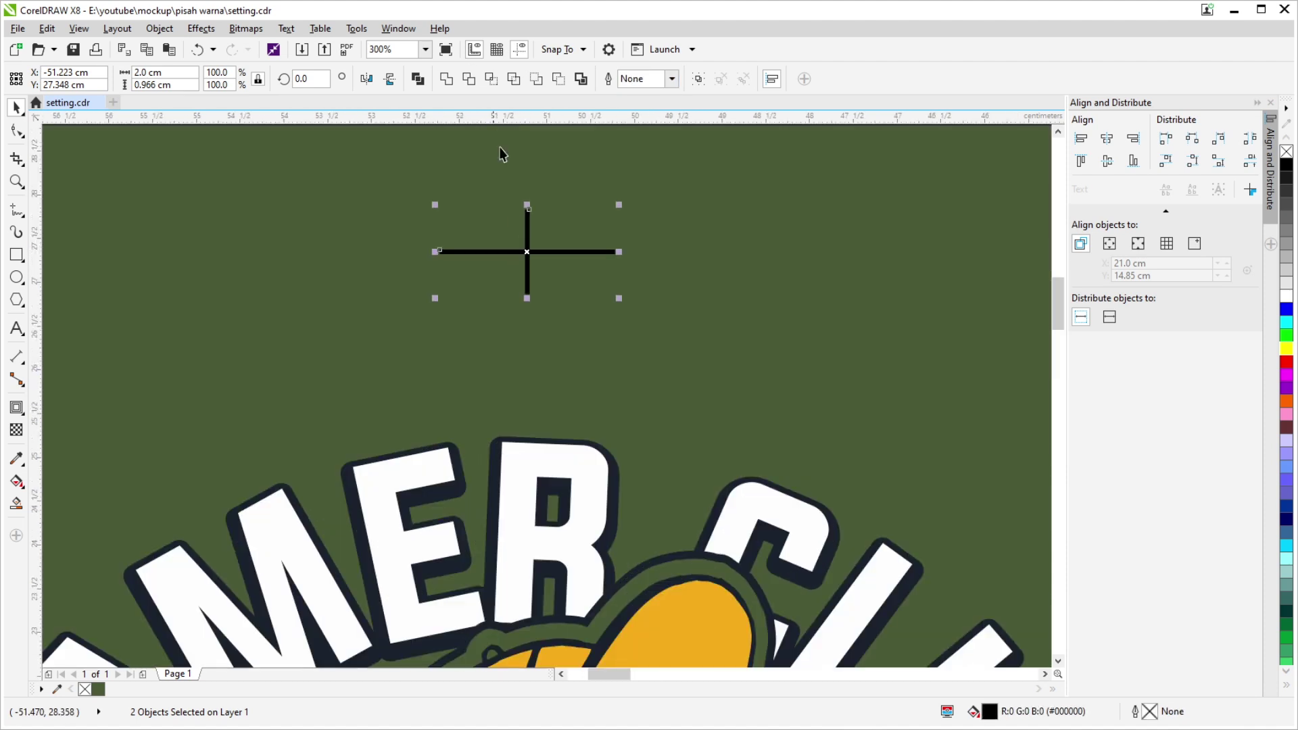
Group the two parts of the registration cross with Ctrl+G.
key(ctrl+g)
scroll(525, 438, down, 2)
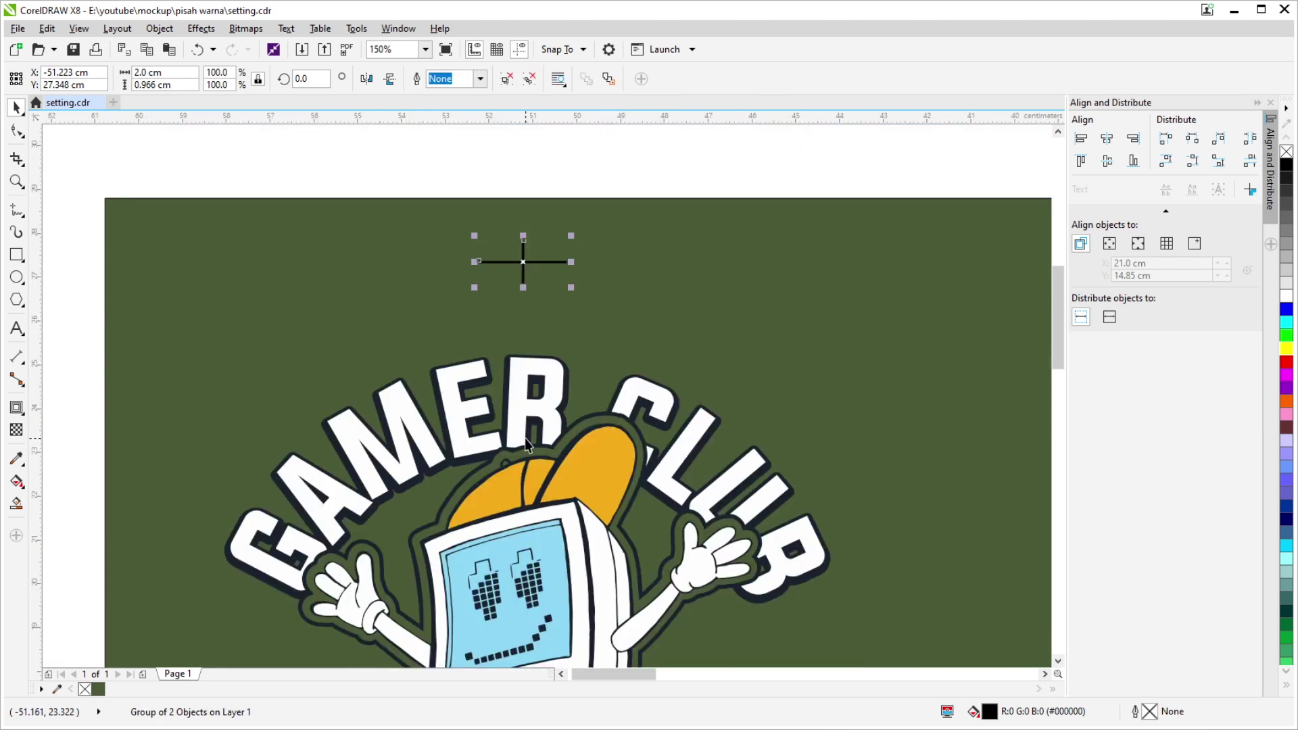
scroll(525, 438, down, 1)
scroll(463, 269, up, 3)
scroll(463, 269, down, 2)
scroll(506, 276, down, 1)
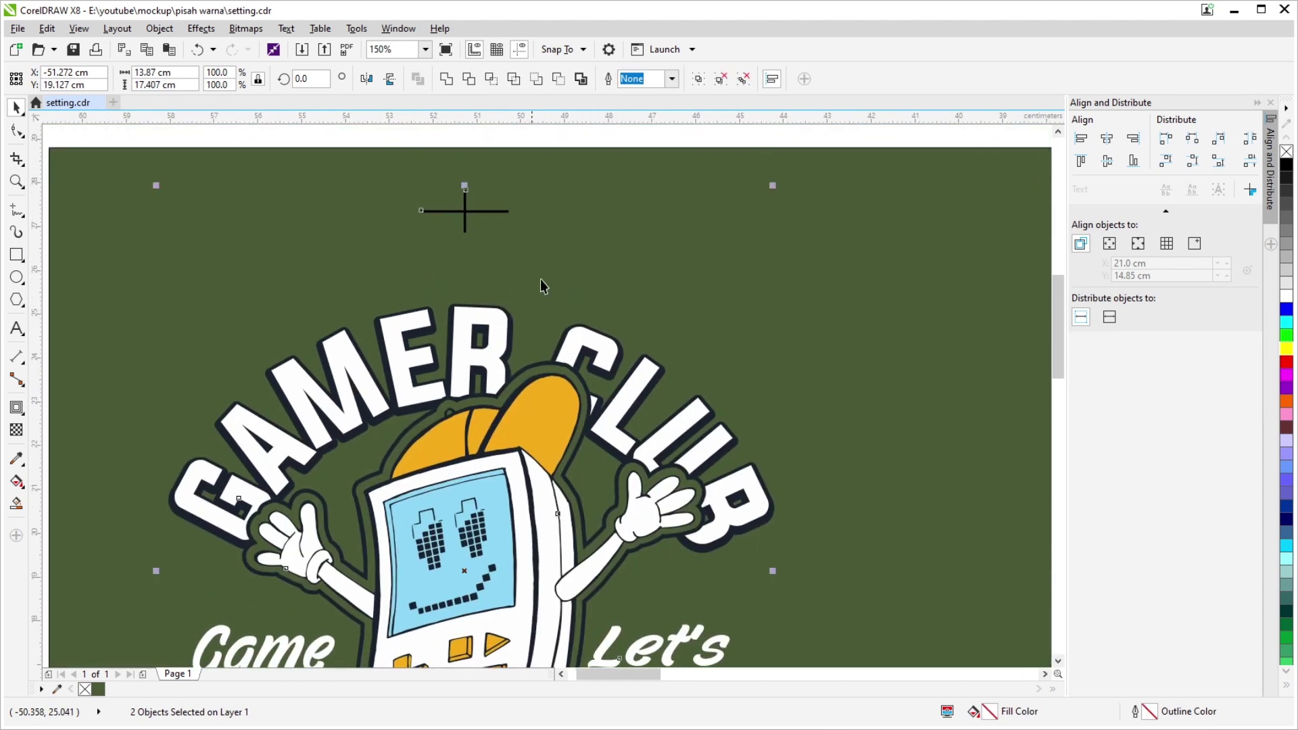
key(Escape)
scroll(518, 250, down, 2)
Shift the cross slightly lower and check it against the artwork.
drag(446, 151, 614, 290)
scroll(519, 240, up, 2)
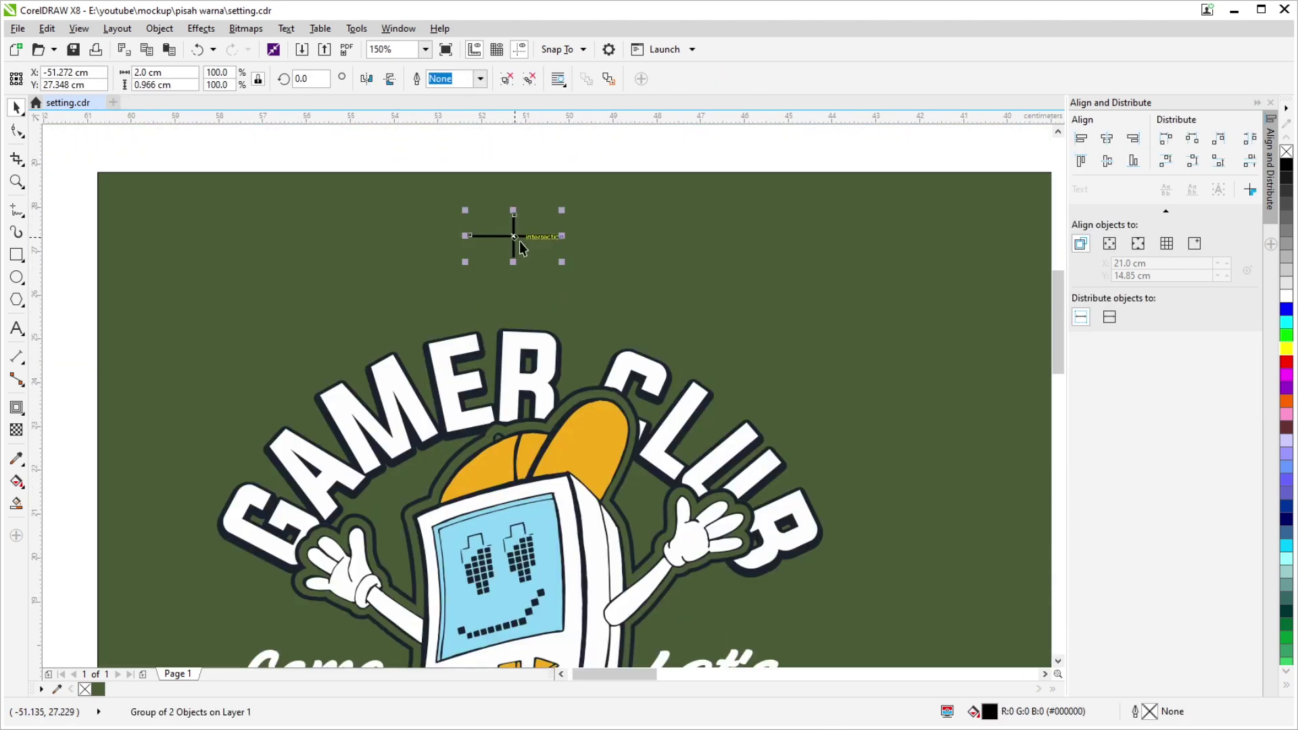
drag(517, 239, 517, 278)
shift+click(513, 342)
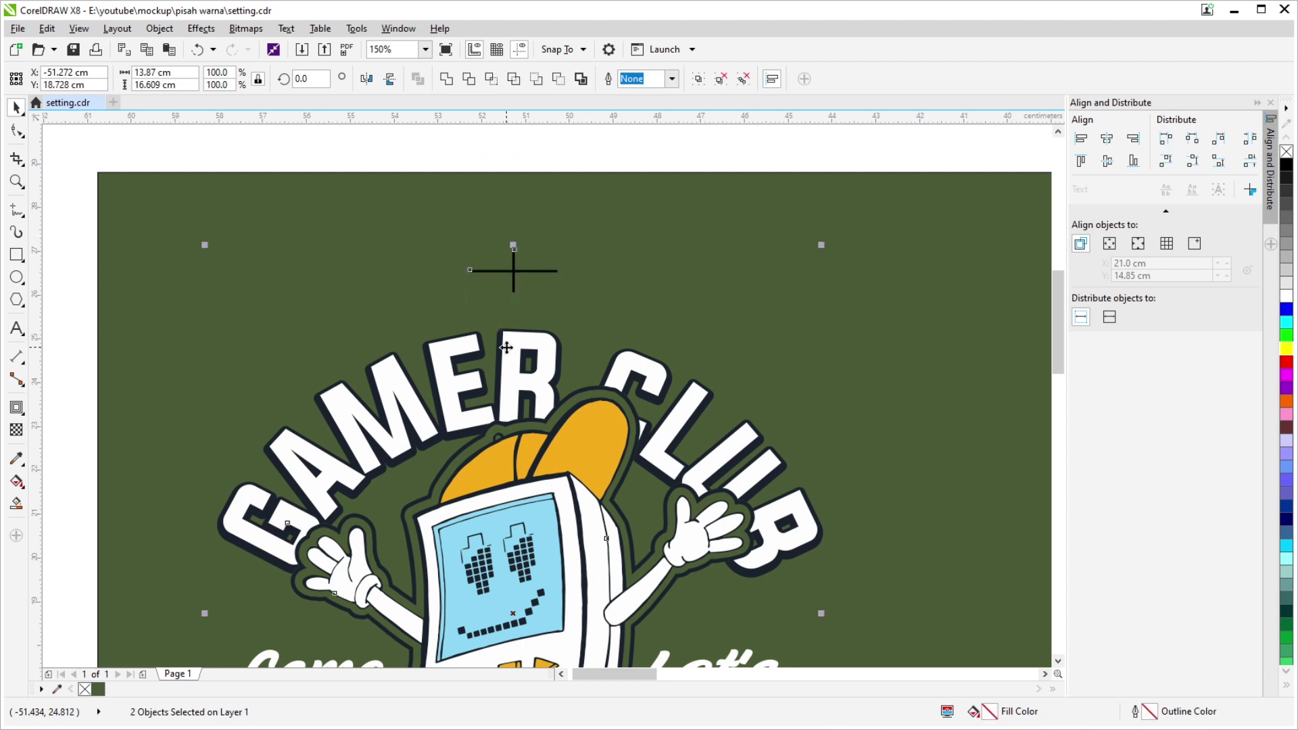
scroll(527, 353, down, 2)
key(Escape)
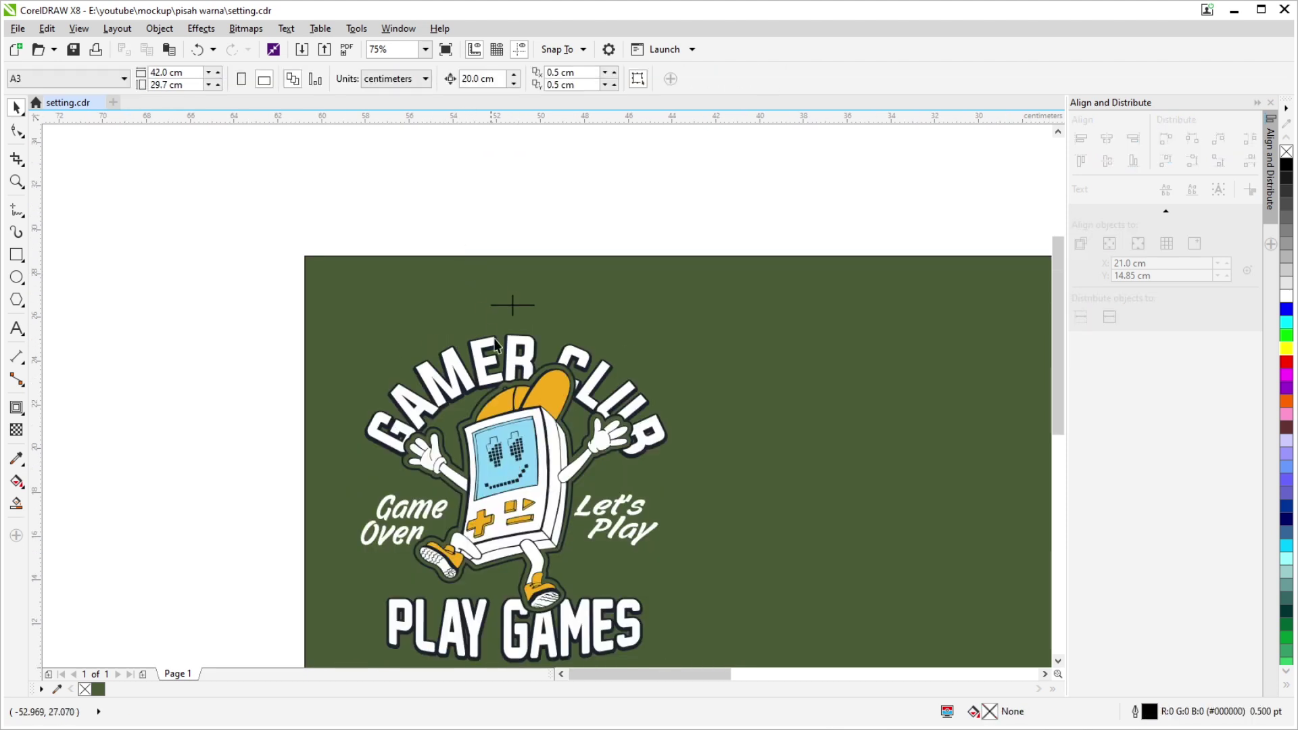
Try a second cross to the right, then undo back to one centred cross.
drag(495, 344, 484, 298)
click(497, 263)
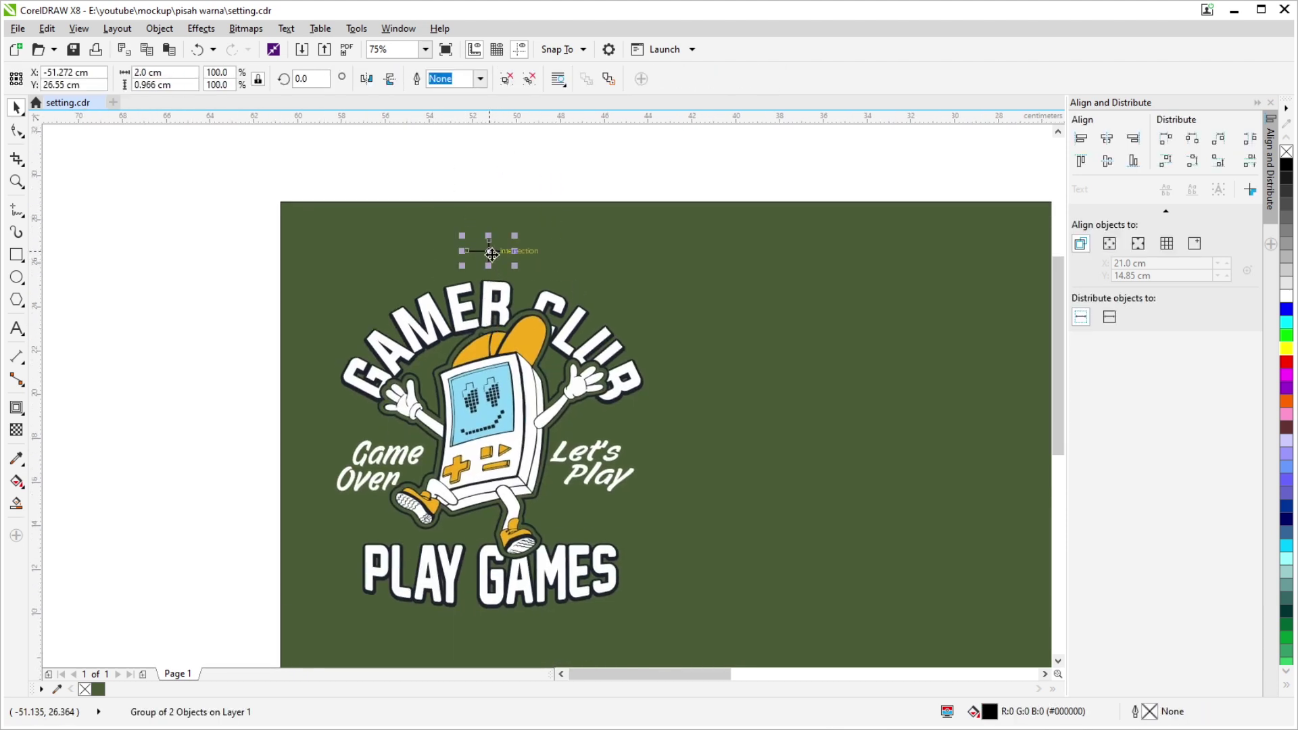
mouse_move(491, 253)
mouse_down()
mouse_move(388, 254)
mouse_move(604, 253)
mouse_up()
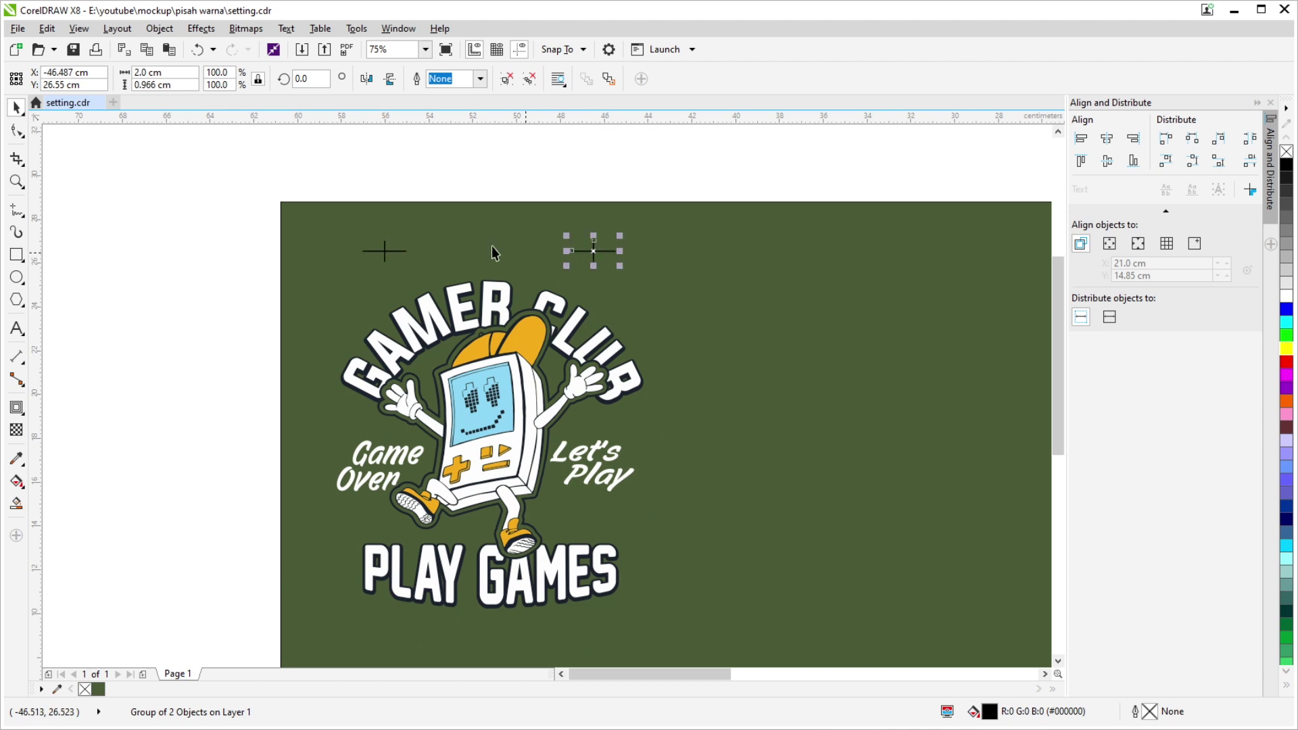
drag(238, 159, 709, 318)
click(700, 396)
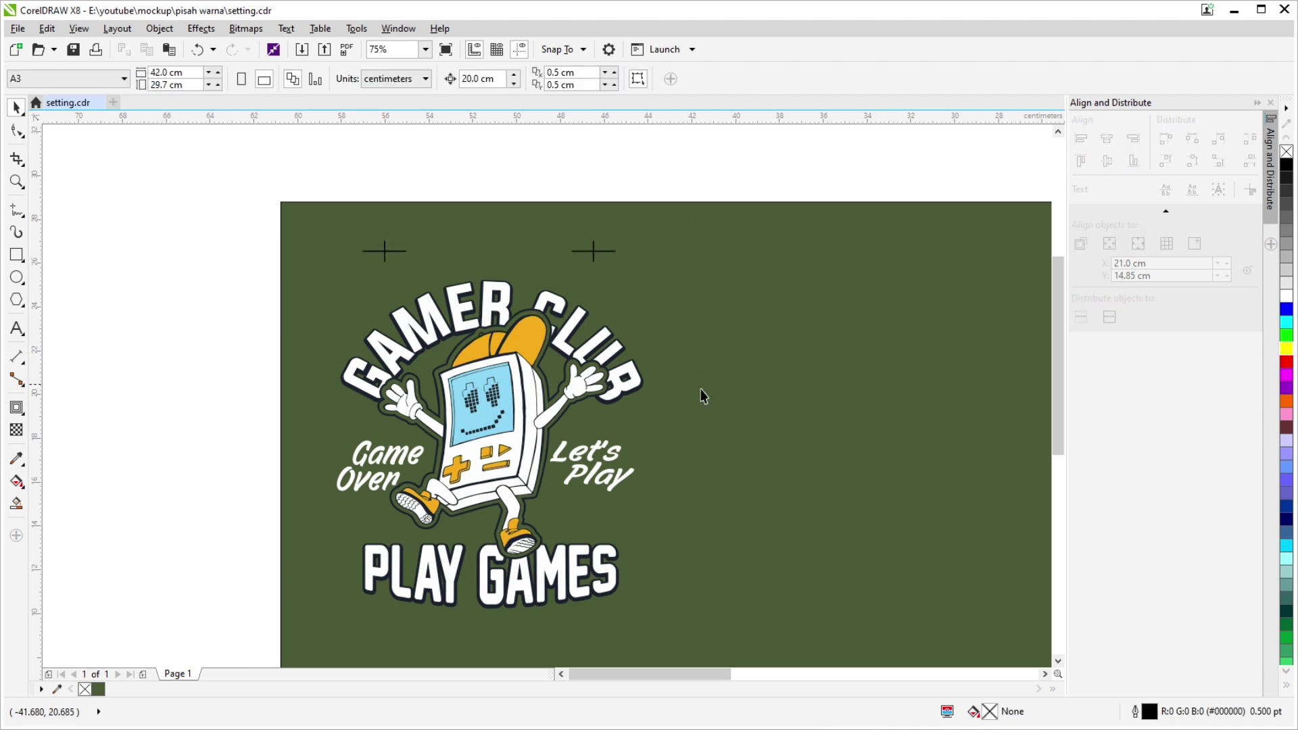
key(ctrl+z)
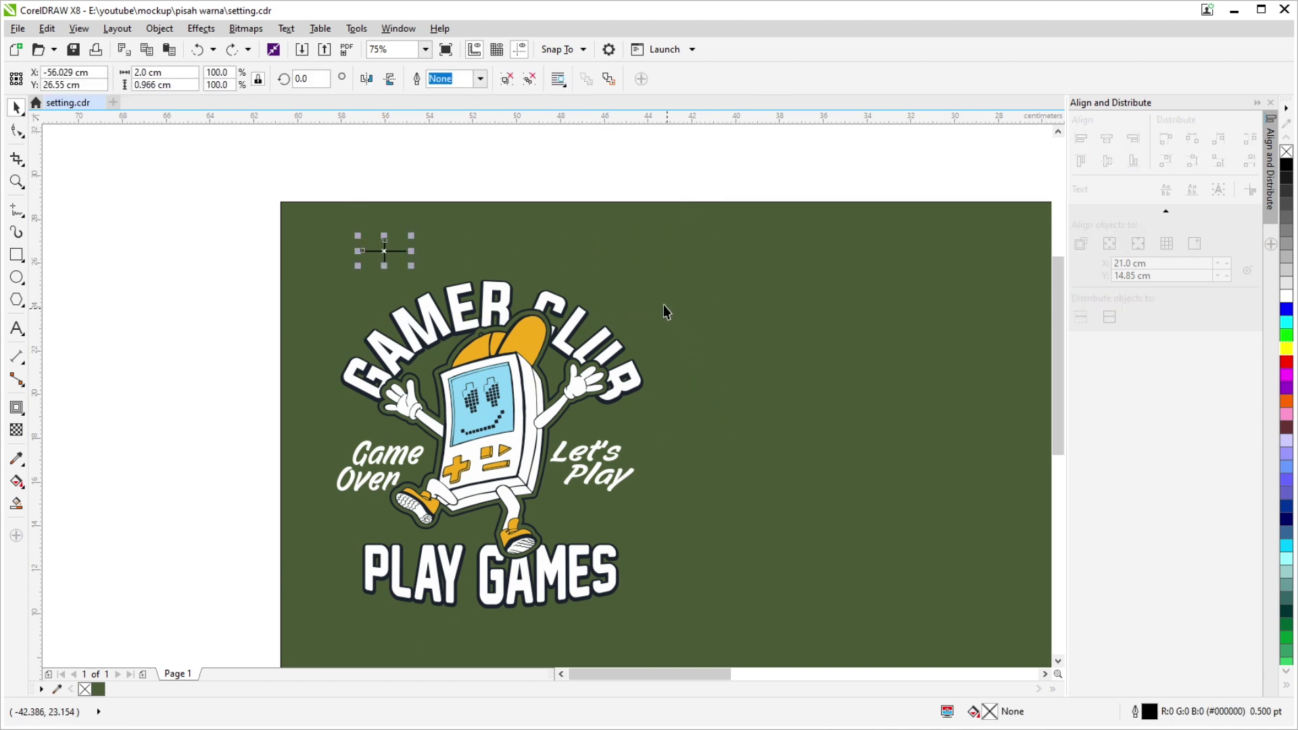
key(ctrl+z)
drag(419, 140, 575, 271)
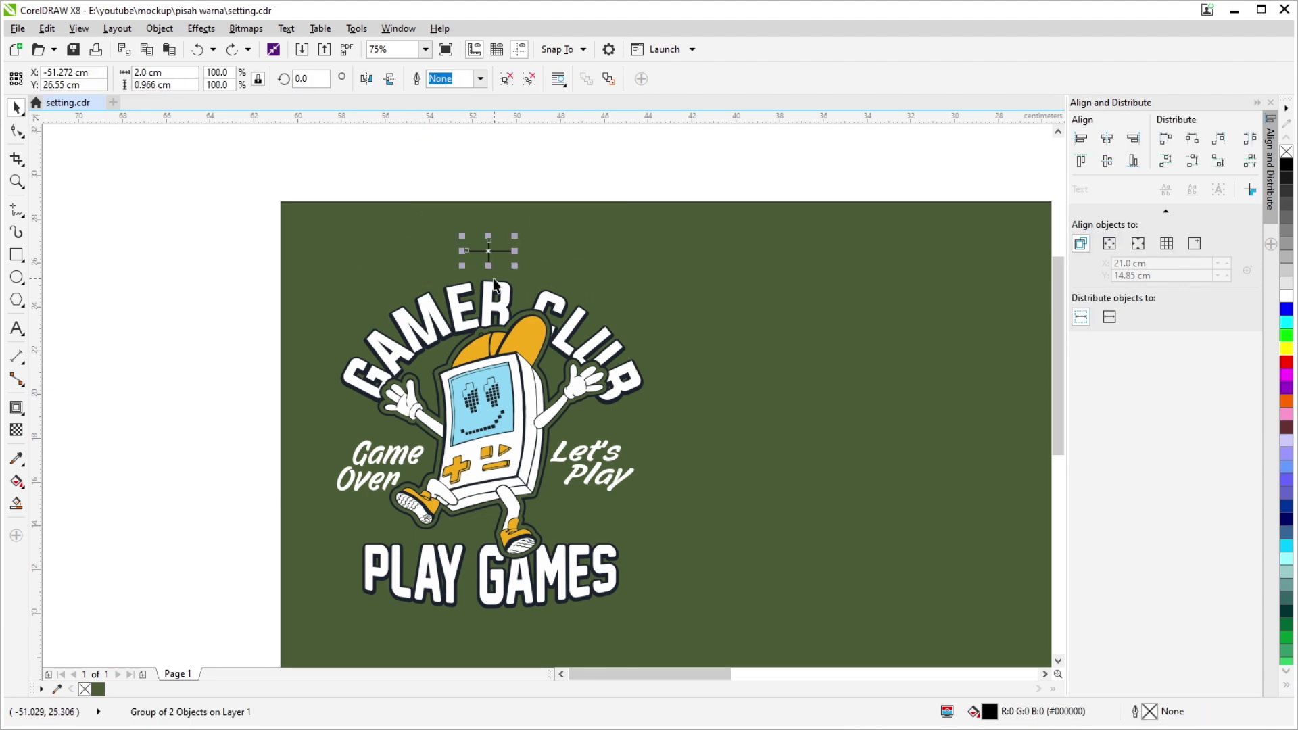
scroll(460, 332, down, 2)
scroll(538, 263, up, 1)
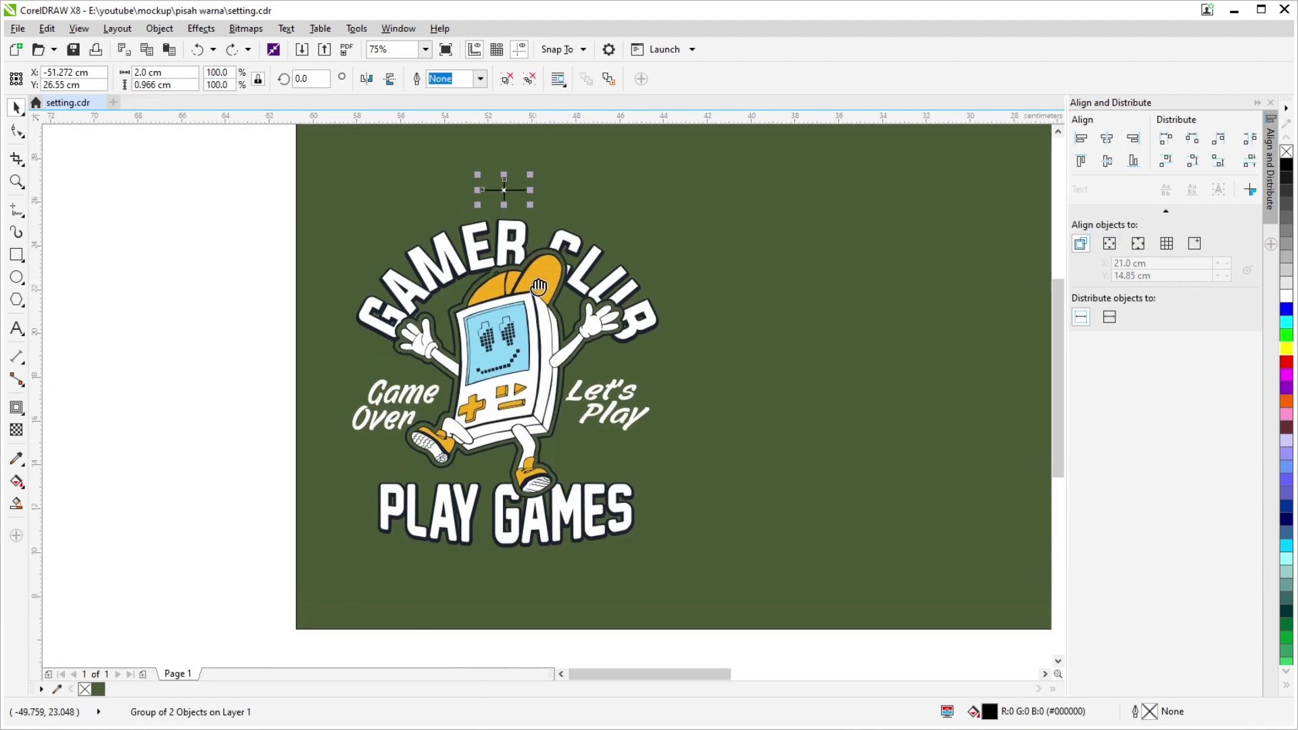
scroll(526, 211, up, 4)
Place a second registration cross at the page bottom below PLAY GAMES.
scroll(492, 219, down, 4)
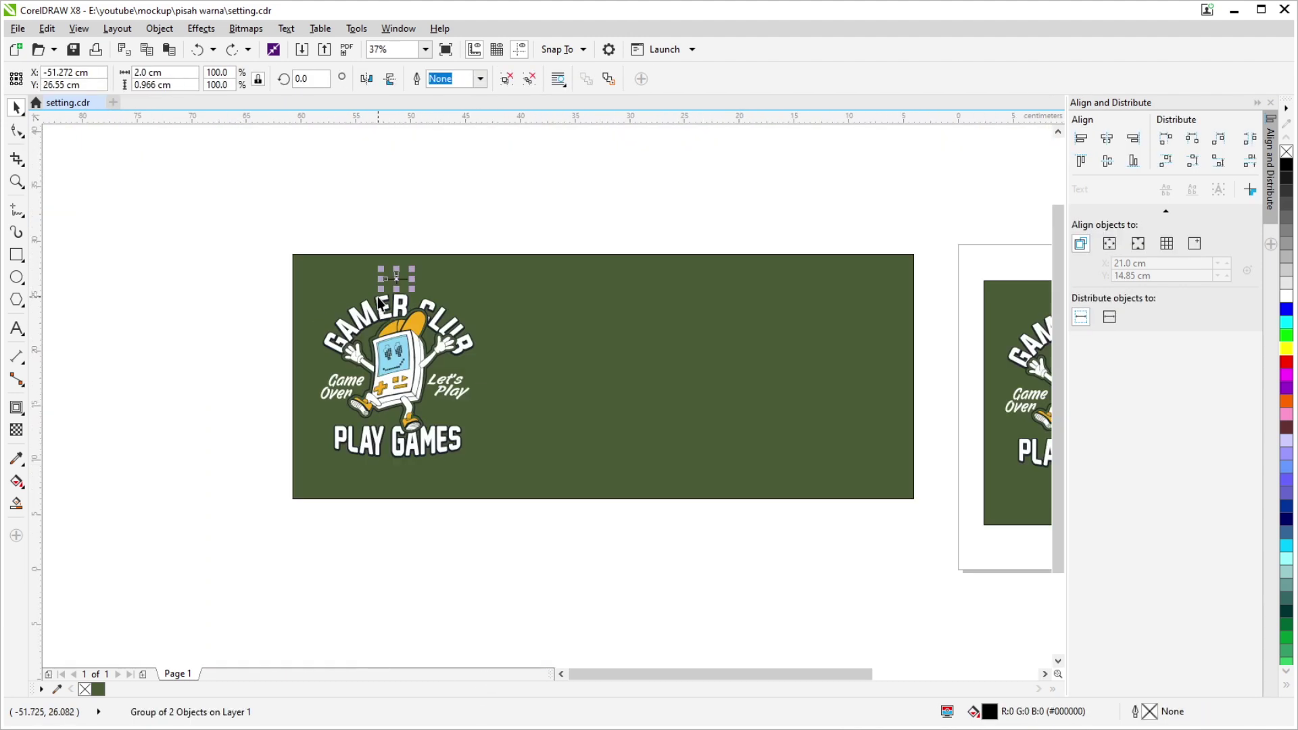
scroll(756, 348, down, 1)
scroll(681, 351, up, 1)
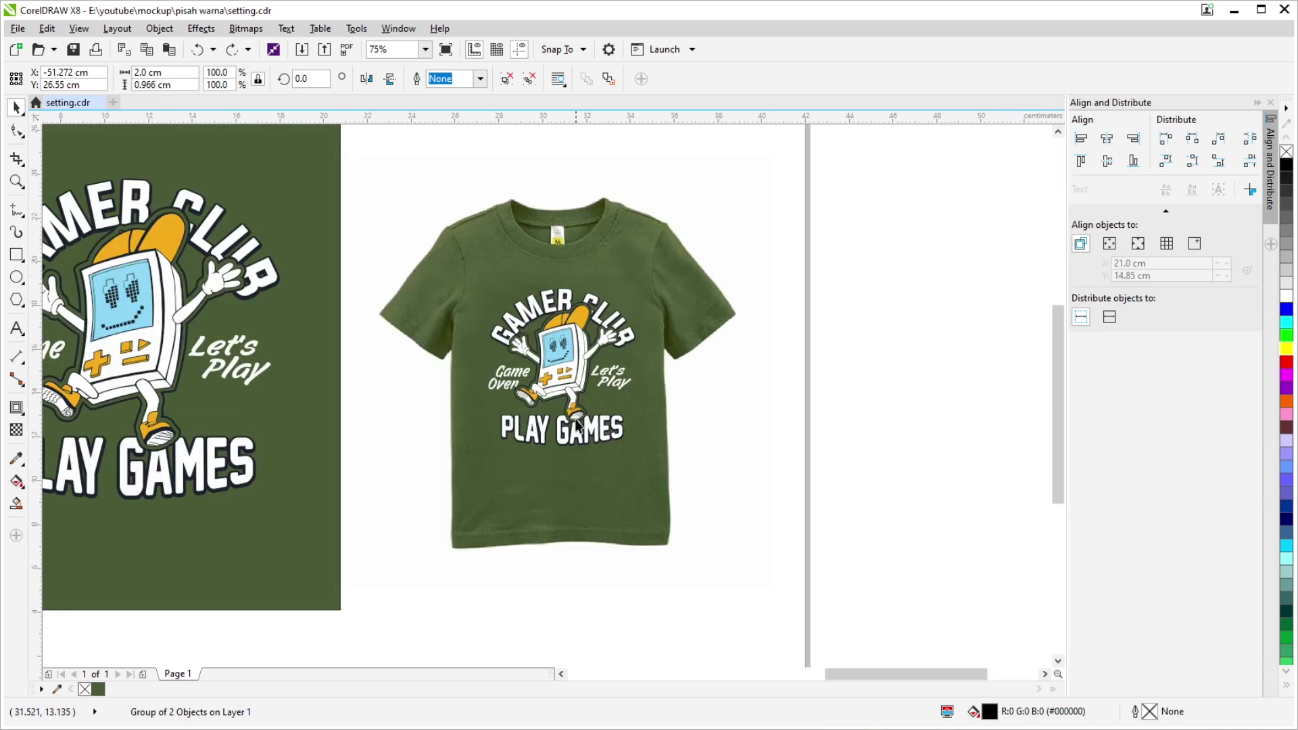
scroll(578, 295, down, 1)
scroll(359, 295, up, 2)
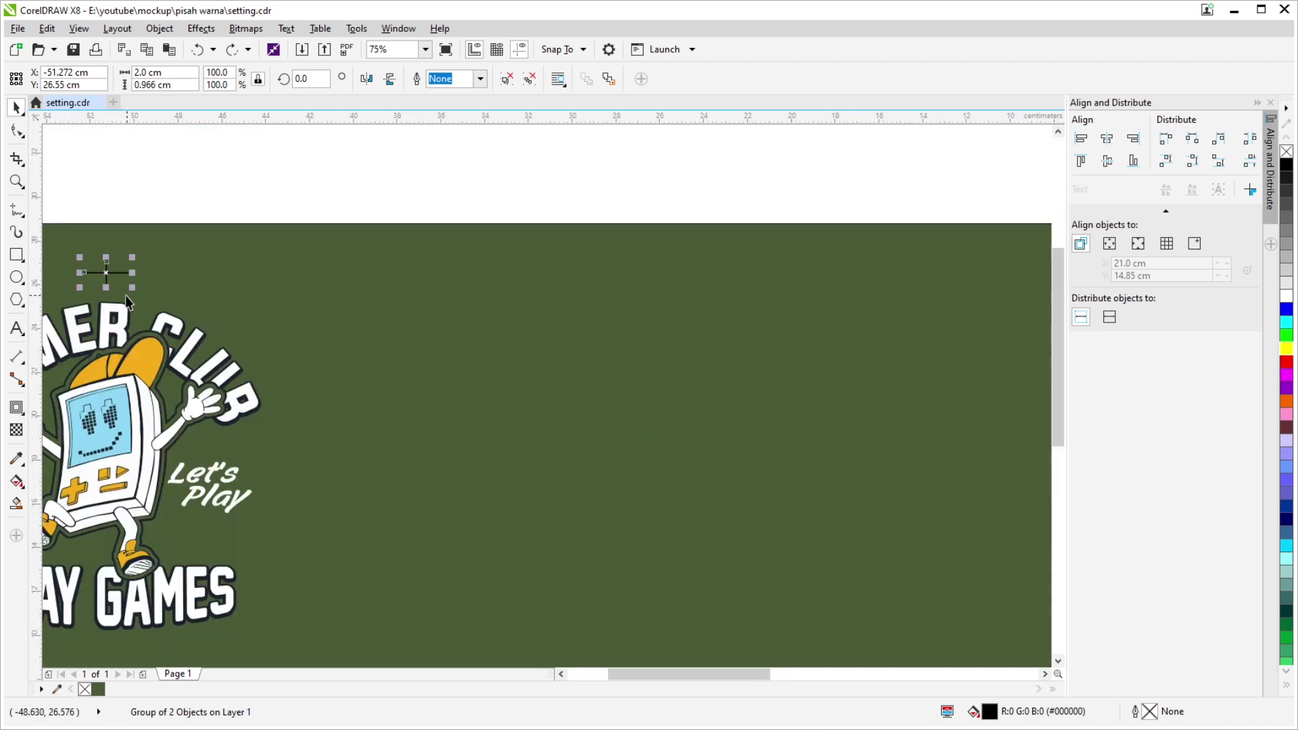
scroll(358, 296, left, 3)
scroll(666, 276, up, 1)
scroll(575, 223, down, 1)
scroll(530, 206, down, 1)
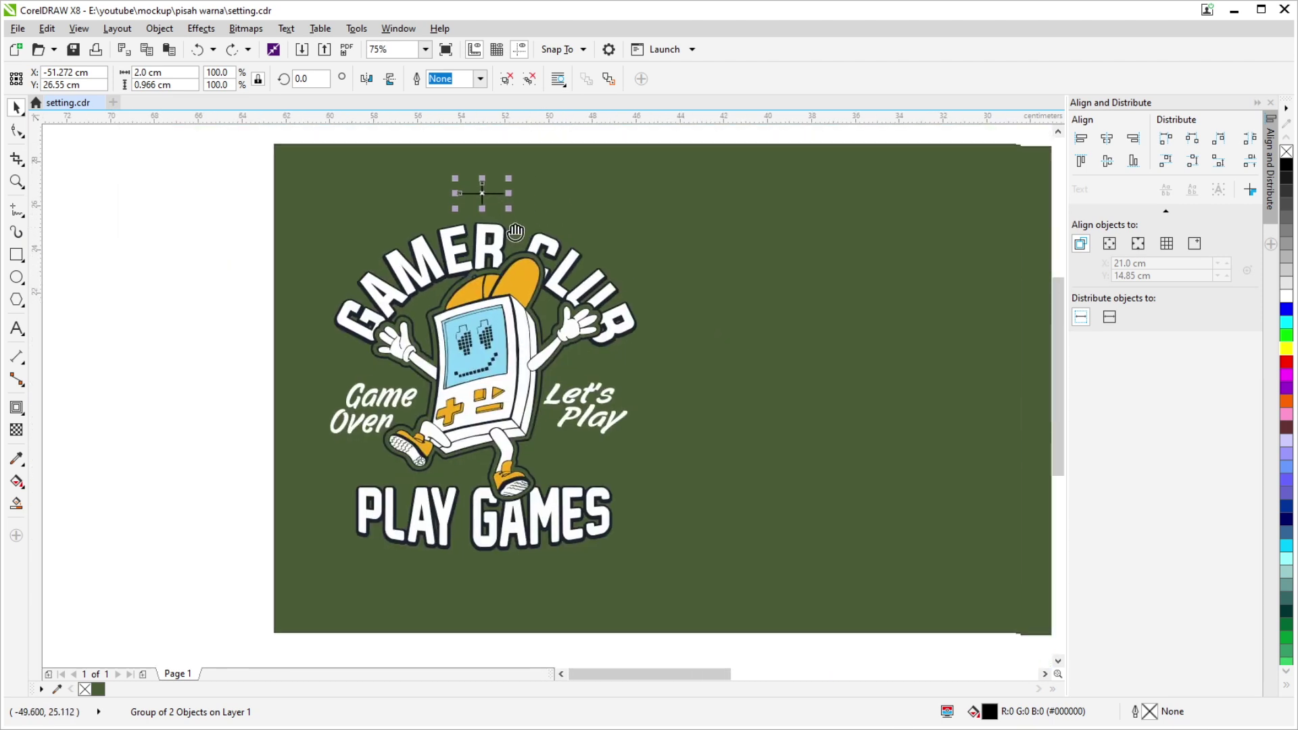
drag(449, 203, 470, 570)
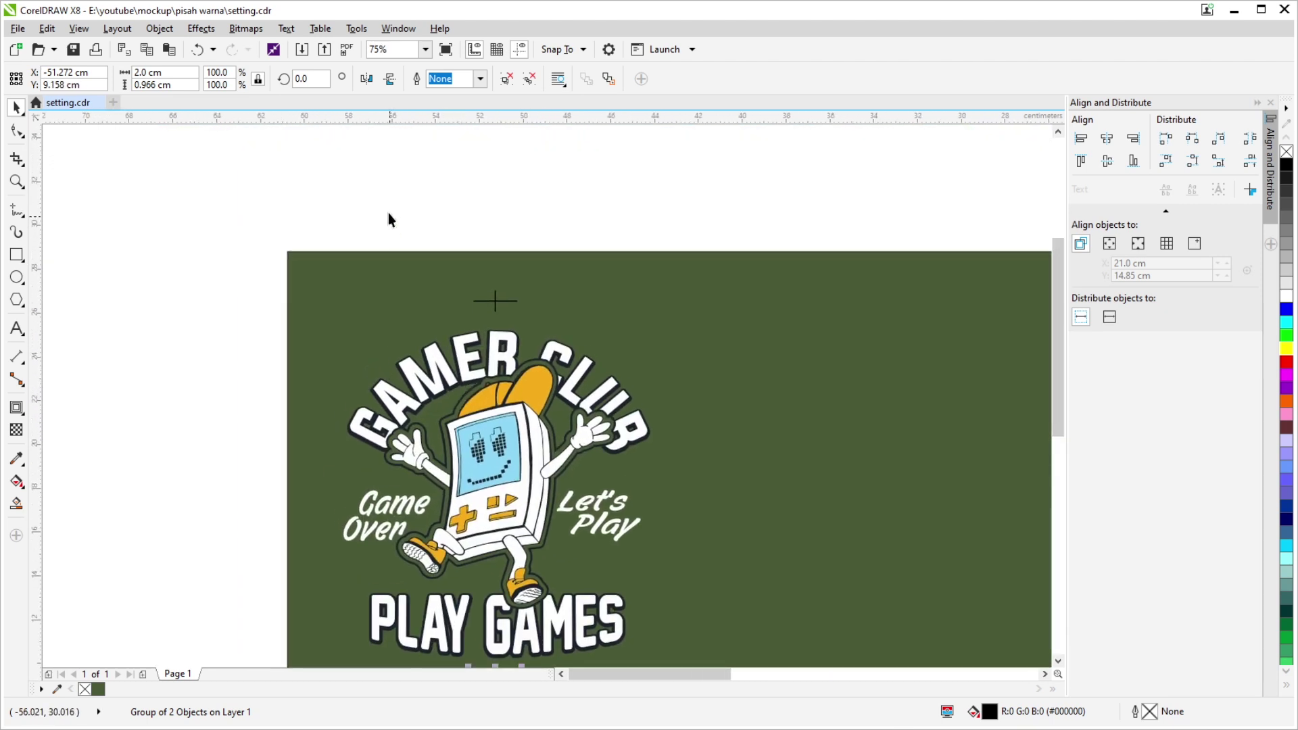
Group the top and bottom registration crosses together with Ctrl+G.
drag(388, 213, 598, 361)
key(ctrl+g)
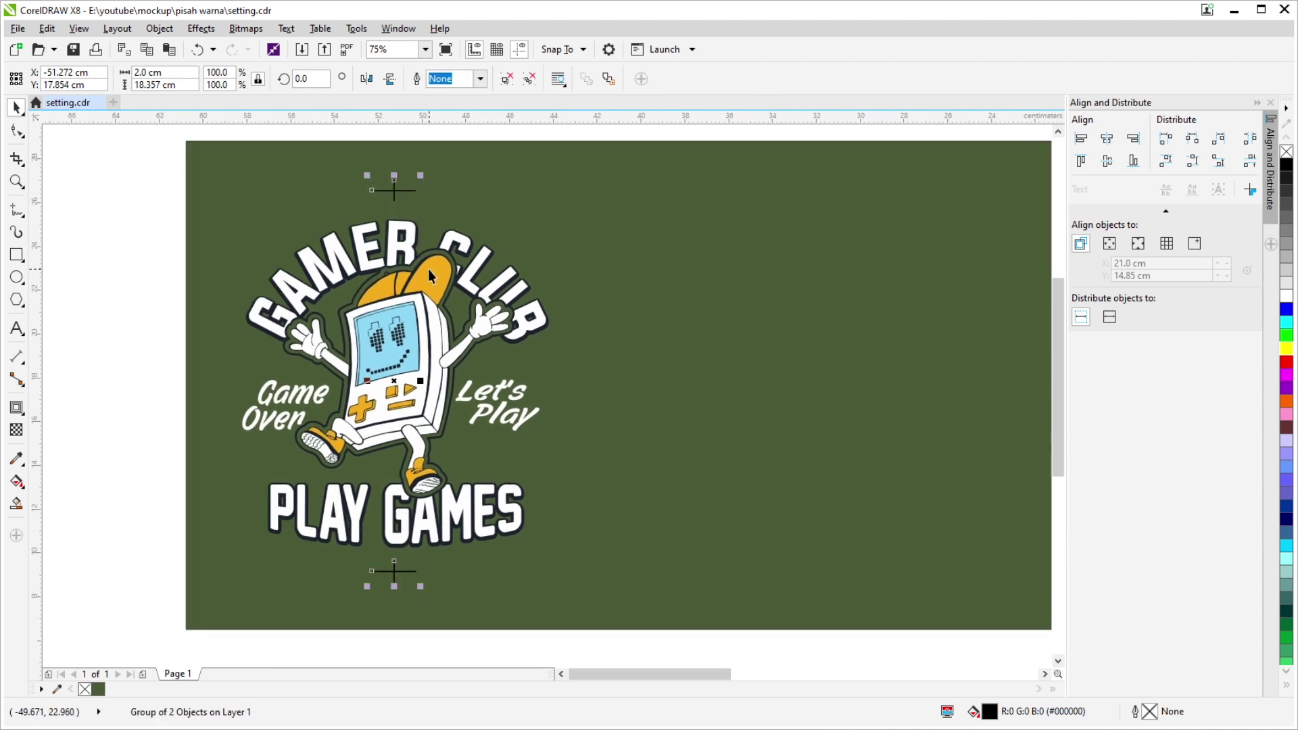
shift+click(427, 270)
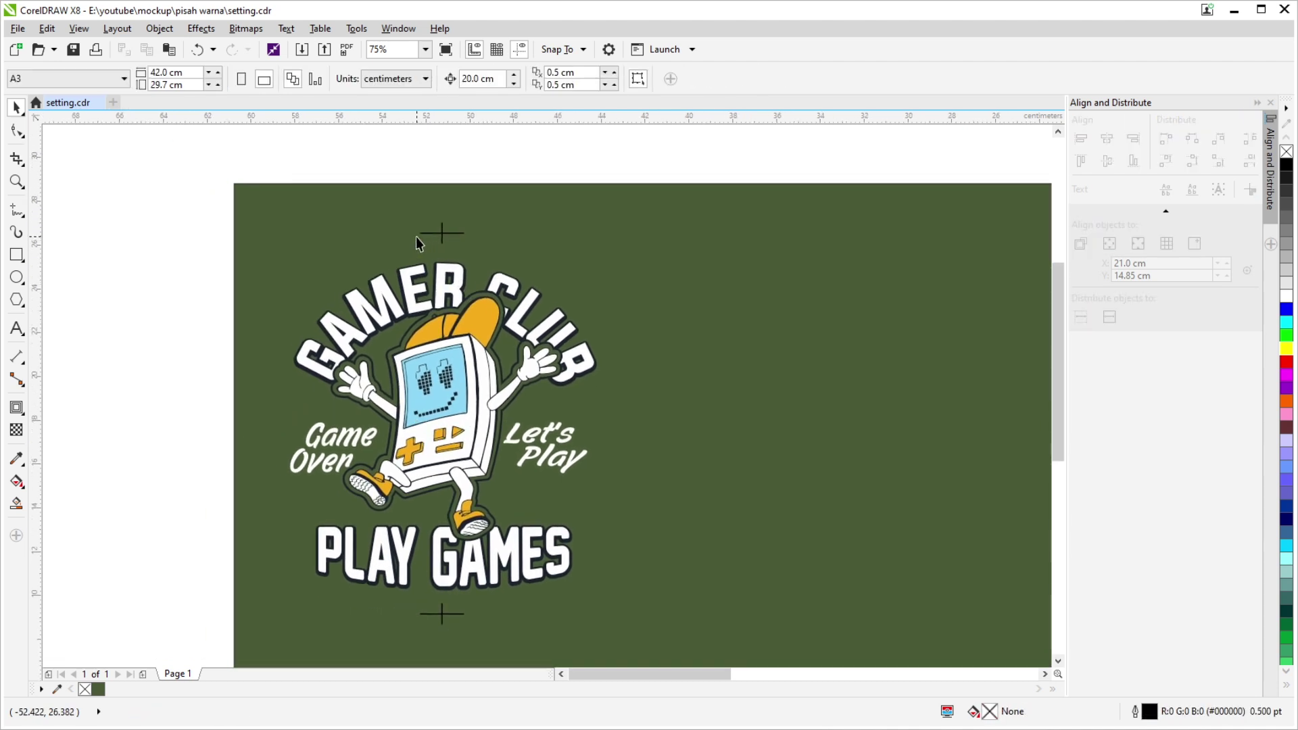
click(420, 232)
scroll(454, 287, up, 4)
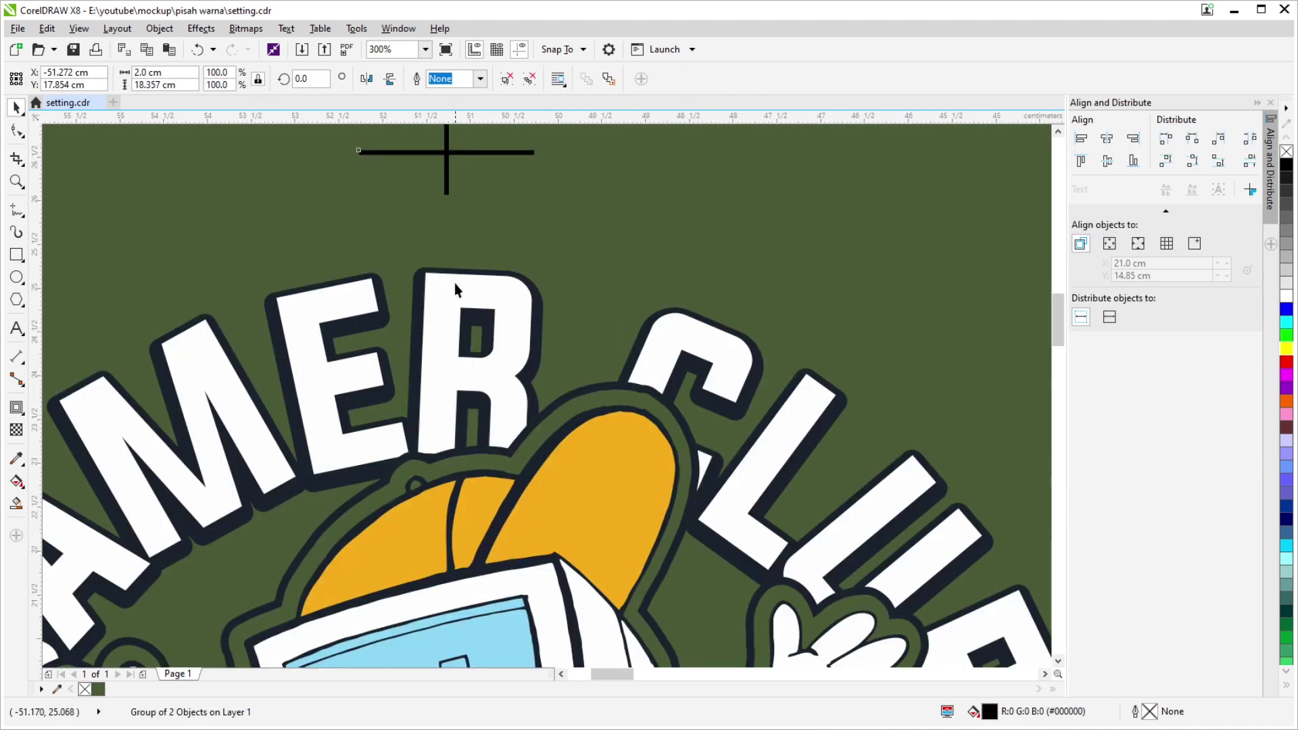
shift+click(415, 281)
Reselect the grouped crosses and nudge them 20 cm right and back again.
scroll(415, 281, down, 4)
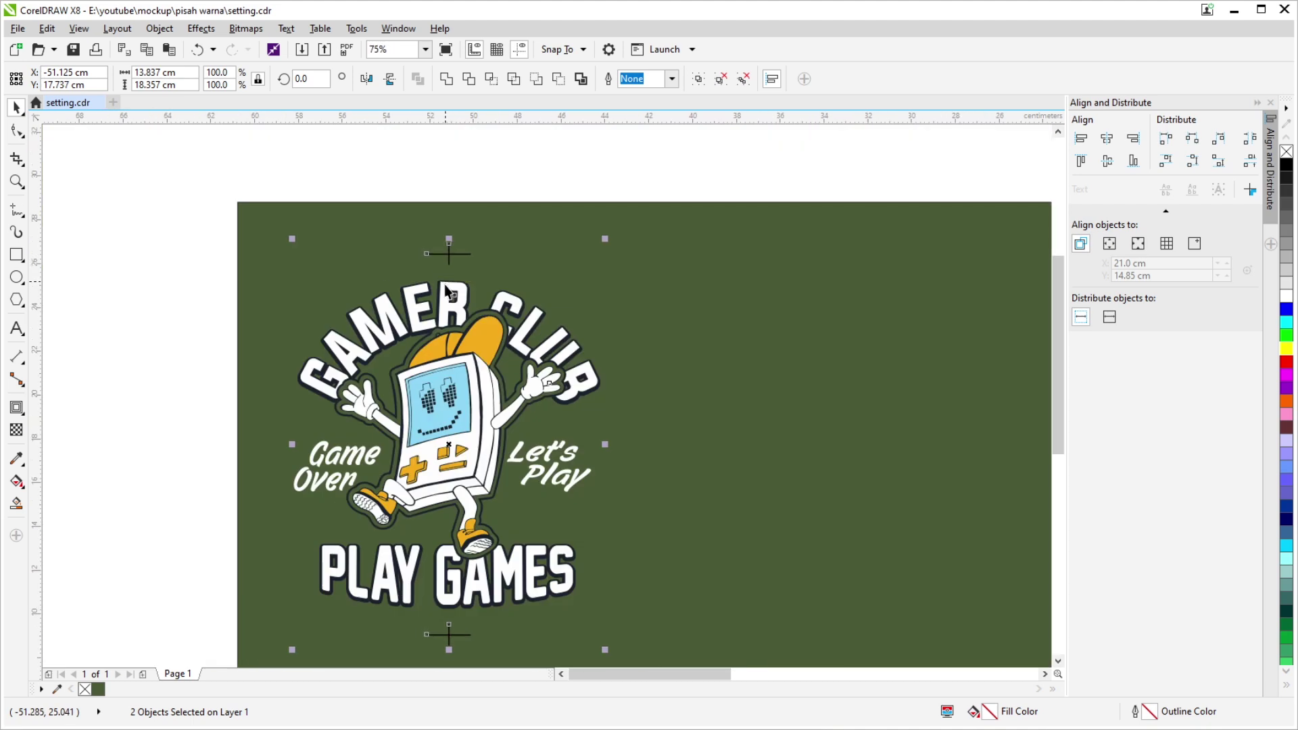
scroll(399, 292, down, 1)
click(241, 292)
scroll(389, 284, up, 1)
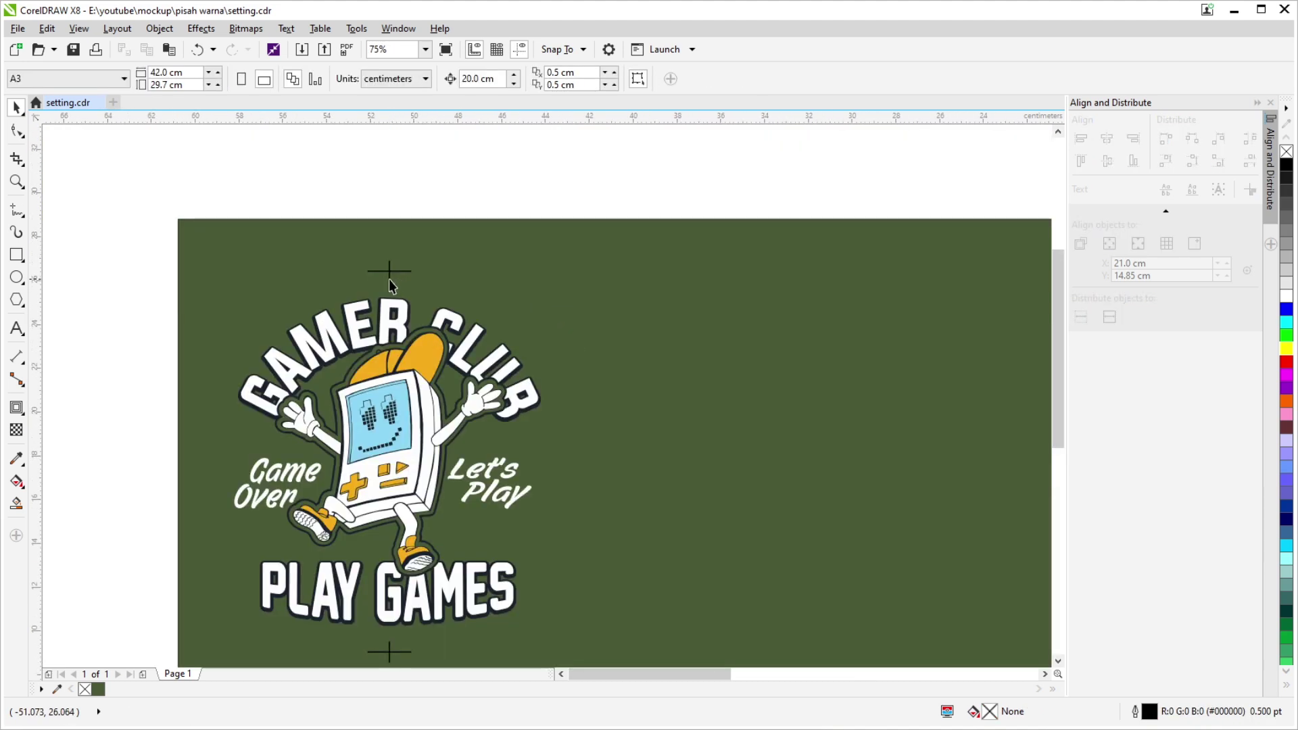
click(390, 284)
scroll(675, 284, down, 2)
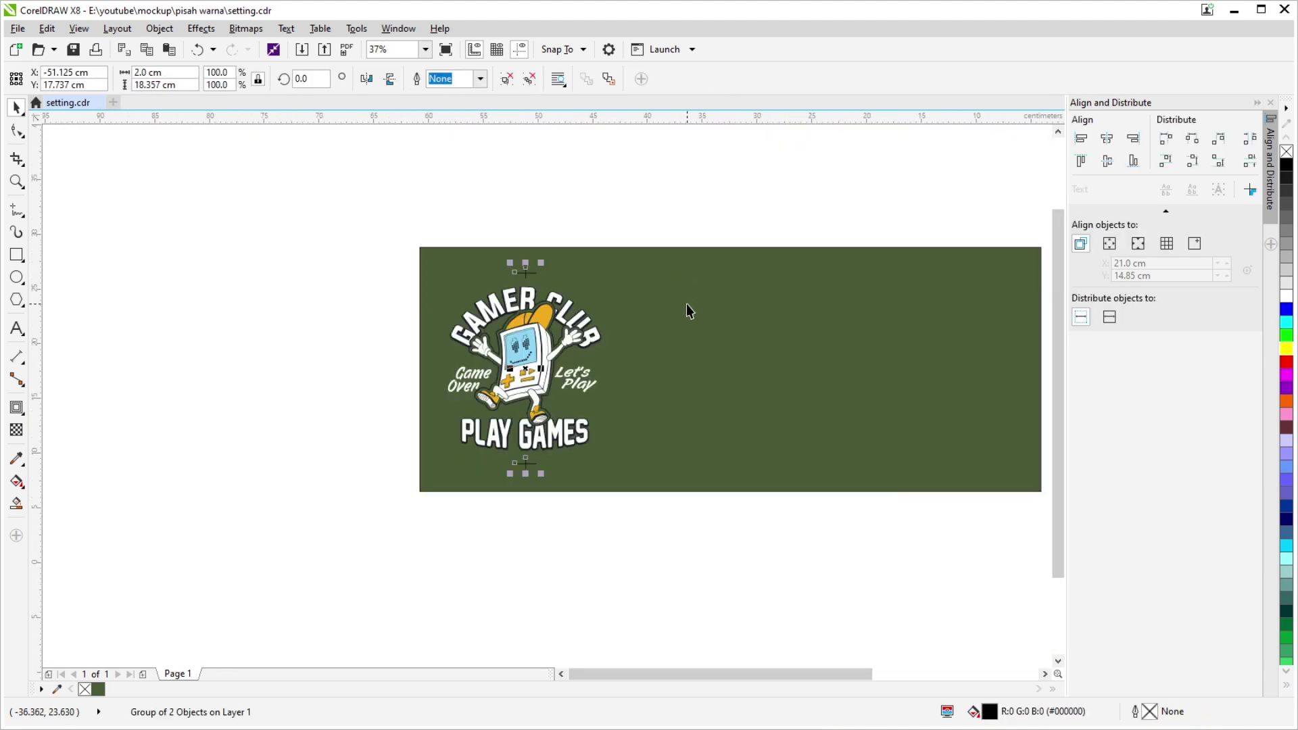
key(Right)
key(Left)
click(17, 327)
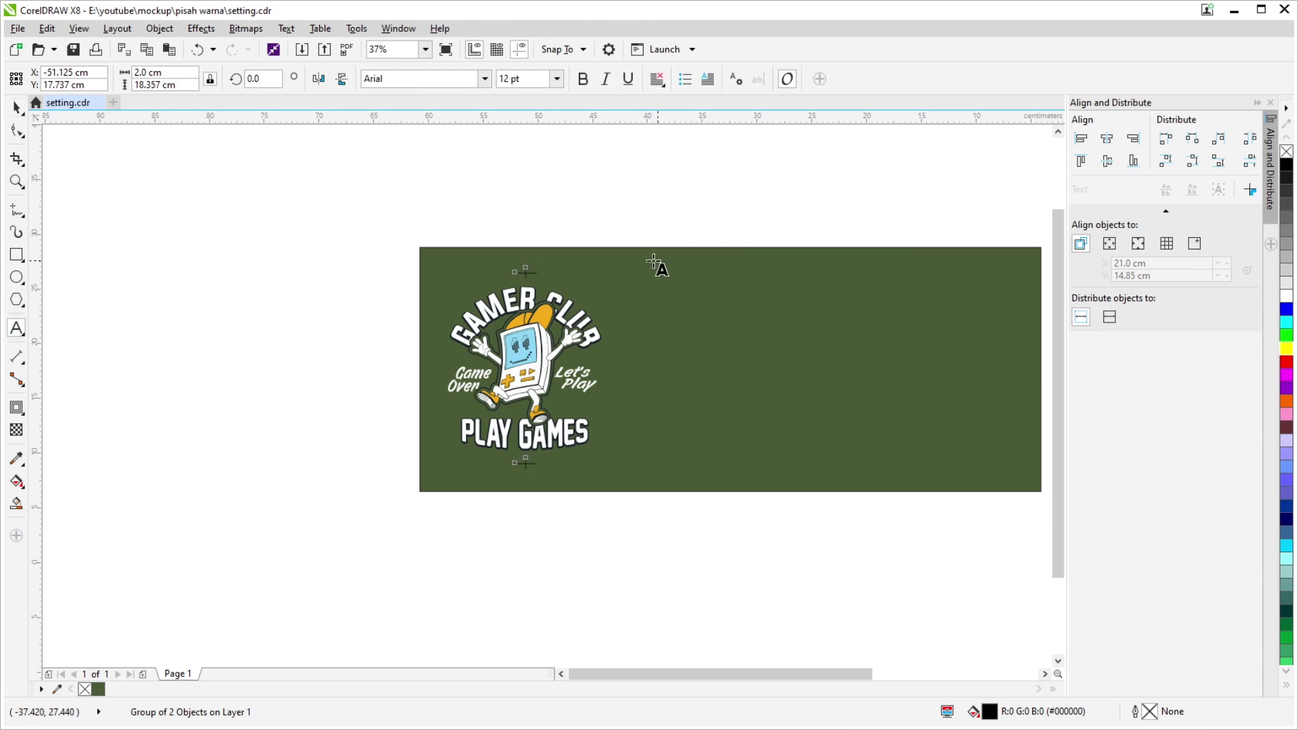
Start the colour key beside the top cross with the line 'putih 1'.
scroll(608, 270, up, 3)
scroll(432, 277, up, 2)
click(481, 270)
scroll(518, 275, down, 1)
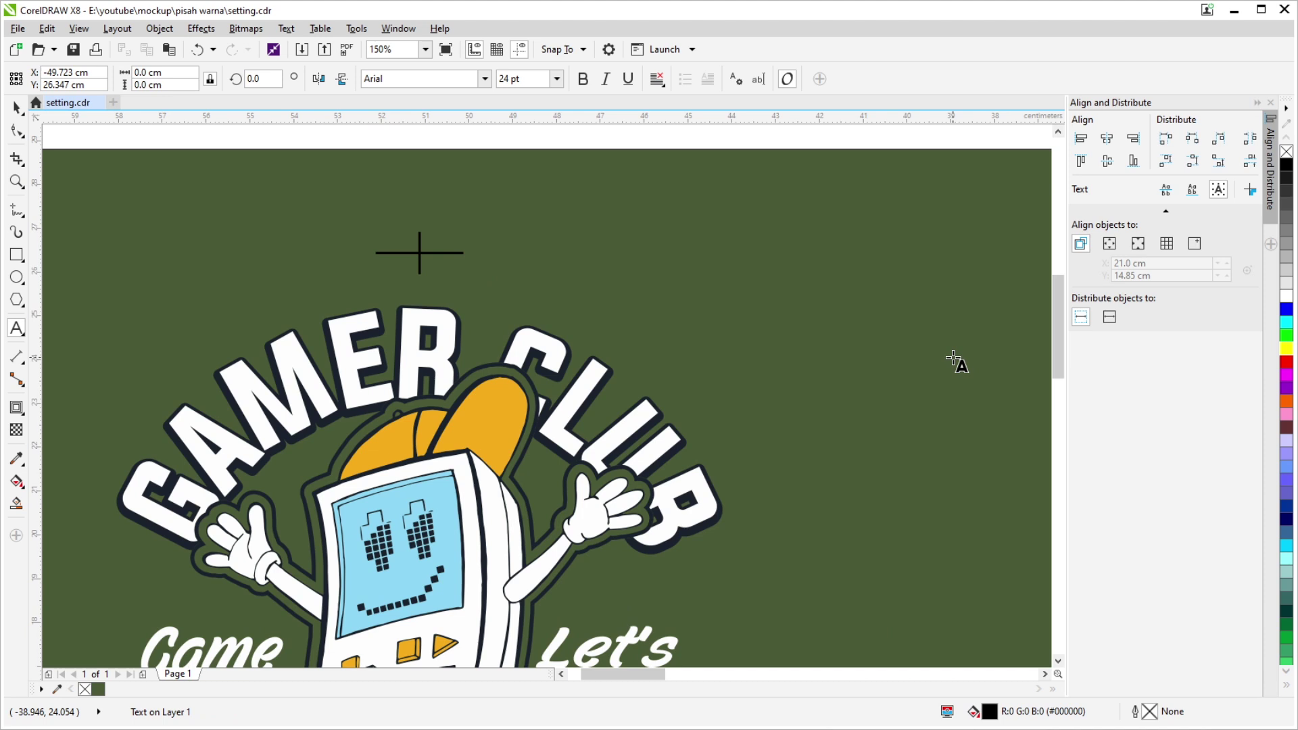
text(putih )
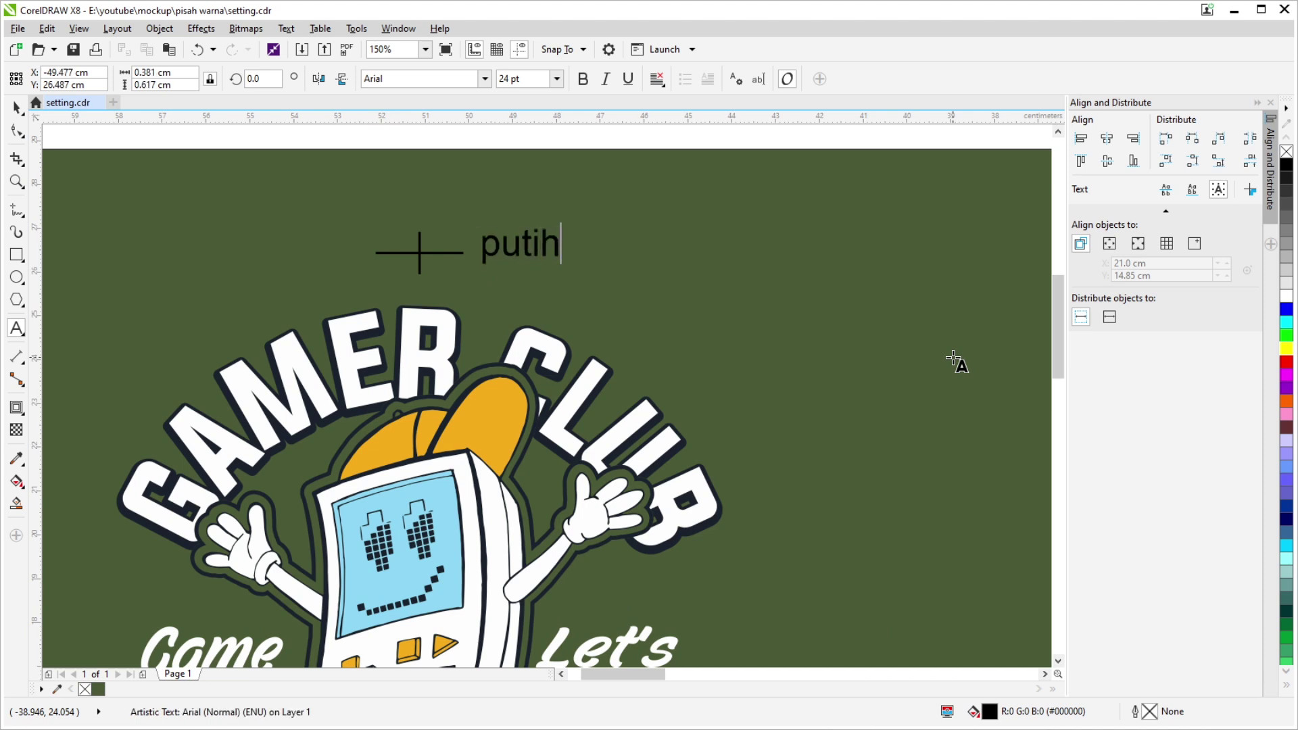
text(1)
key(Escape)
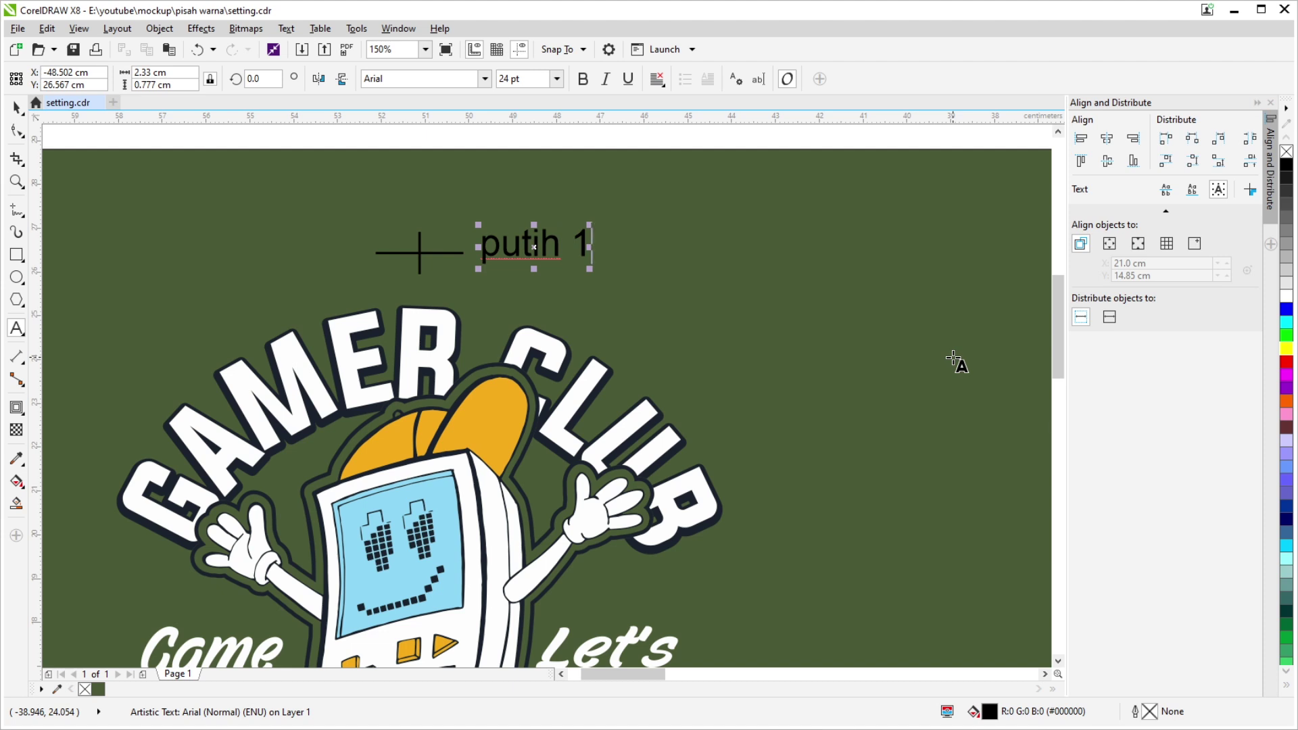
Add the lines 'biru muda 2', 'kuning busuk 3' and 'navy / hitam 4' below it.
key(Return)
text(bi)
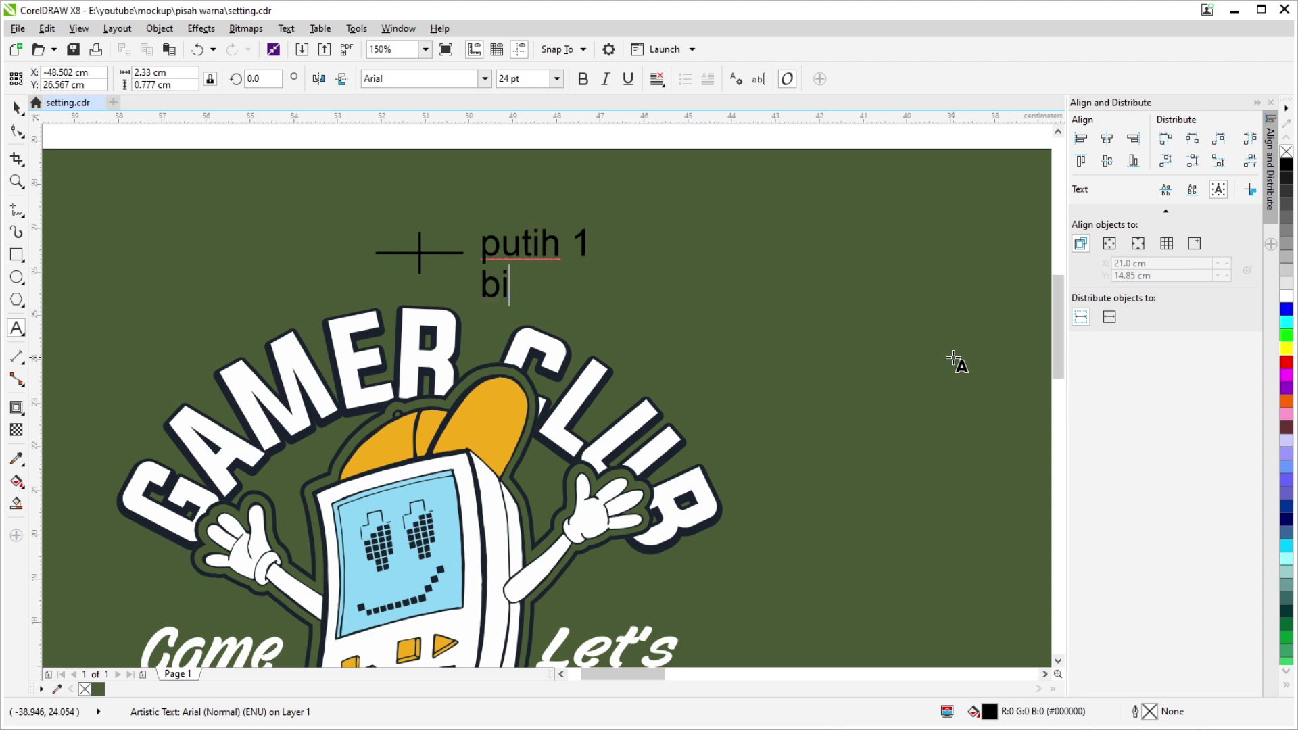
text(ru muda)
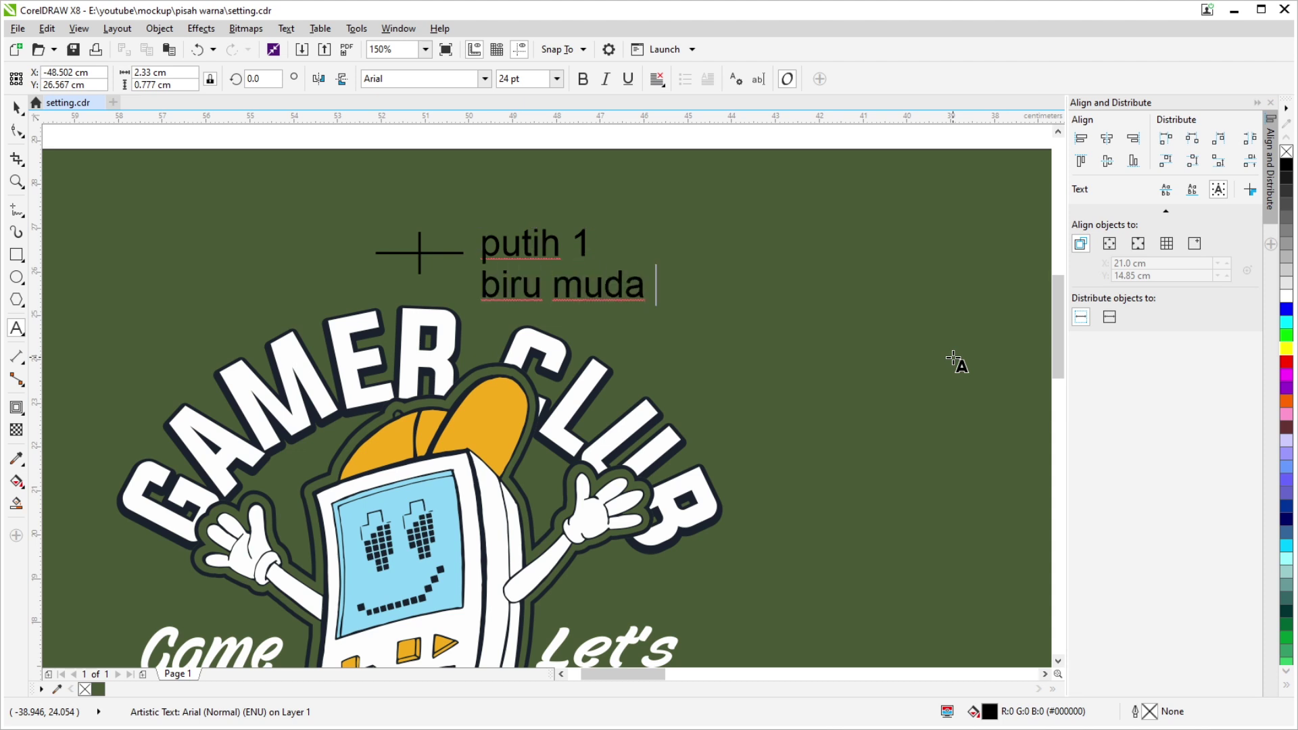
text( 2)
key(Return)
text(kuning b)
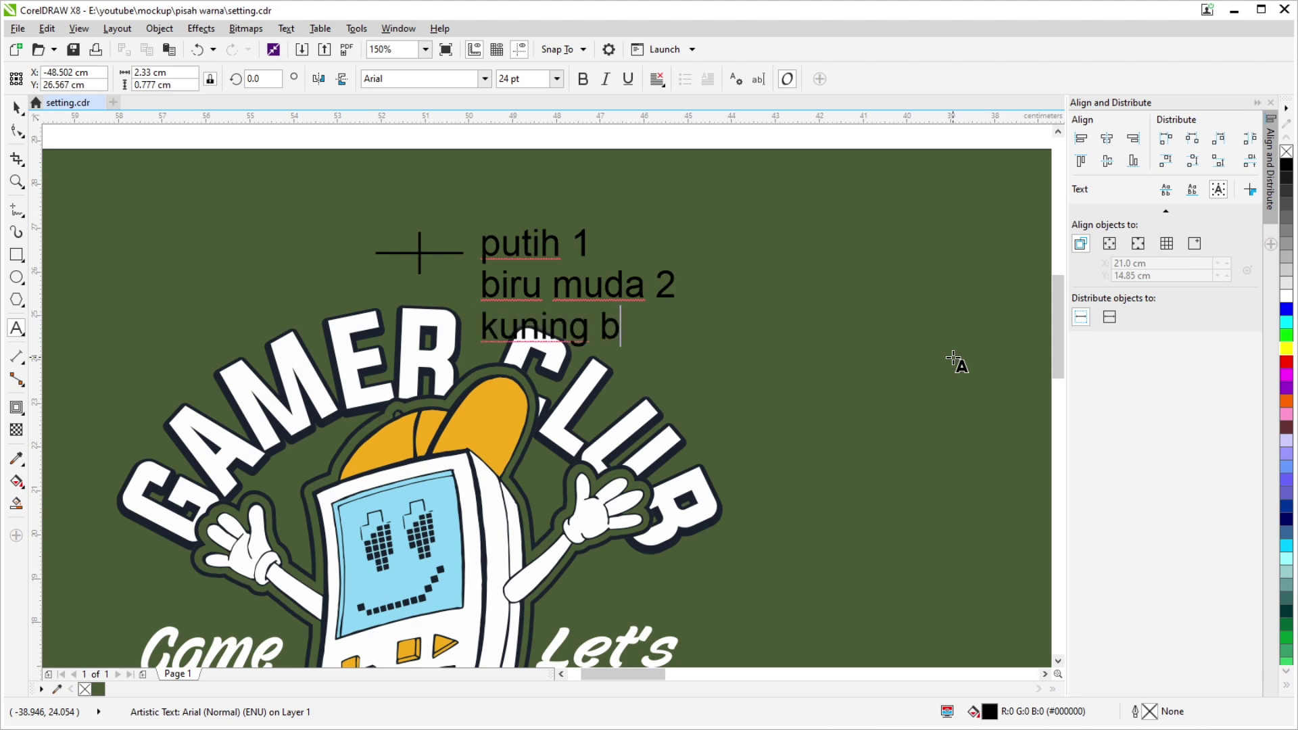
text(usu)
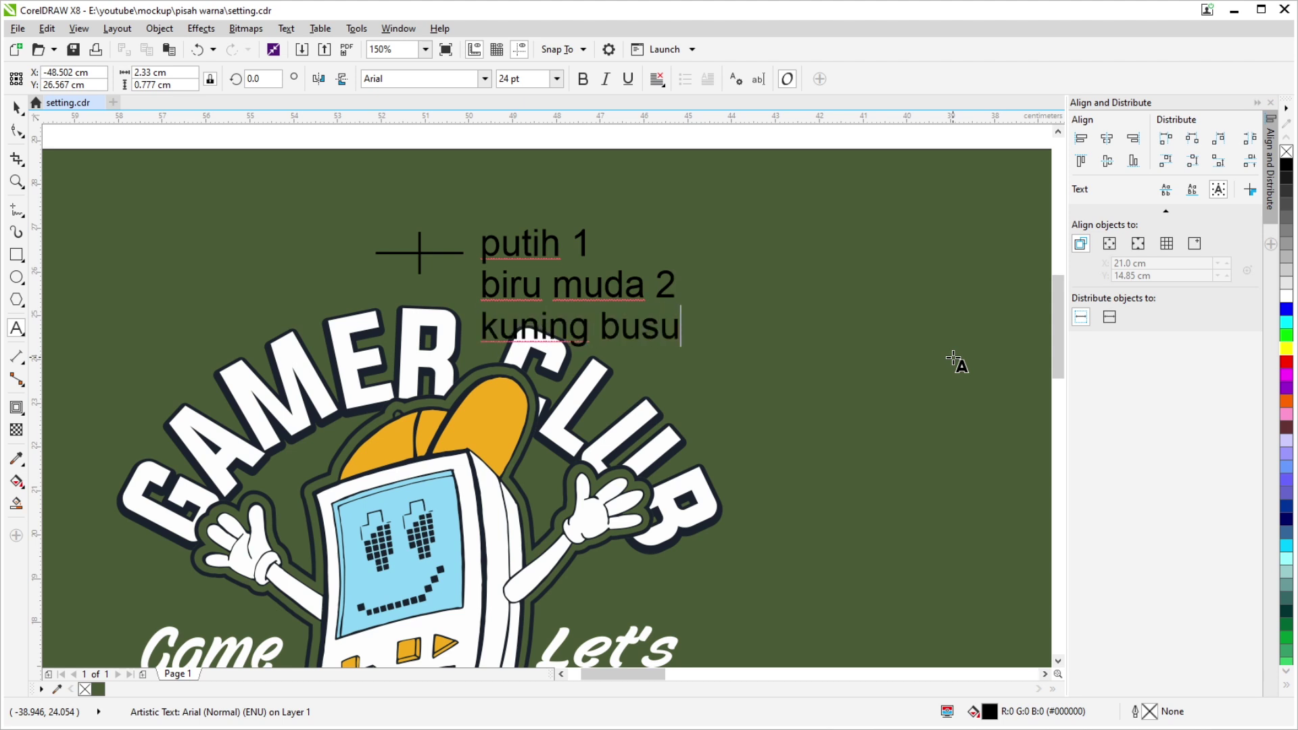
text(k 3)
key(Return)
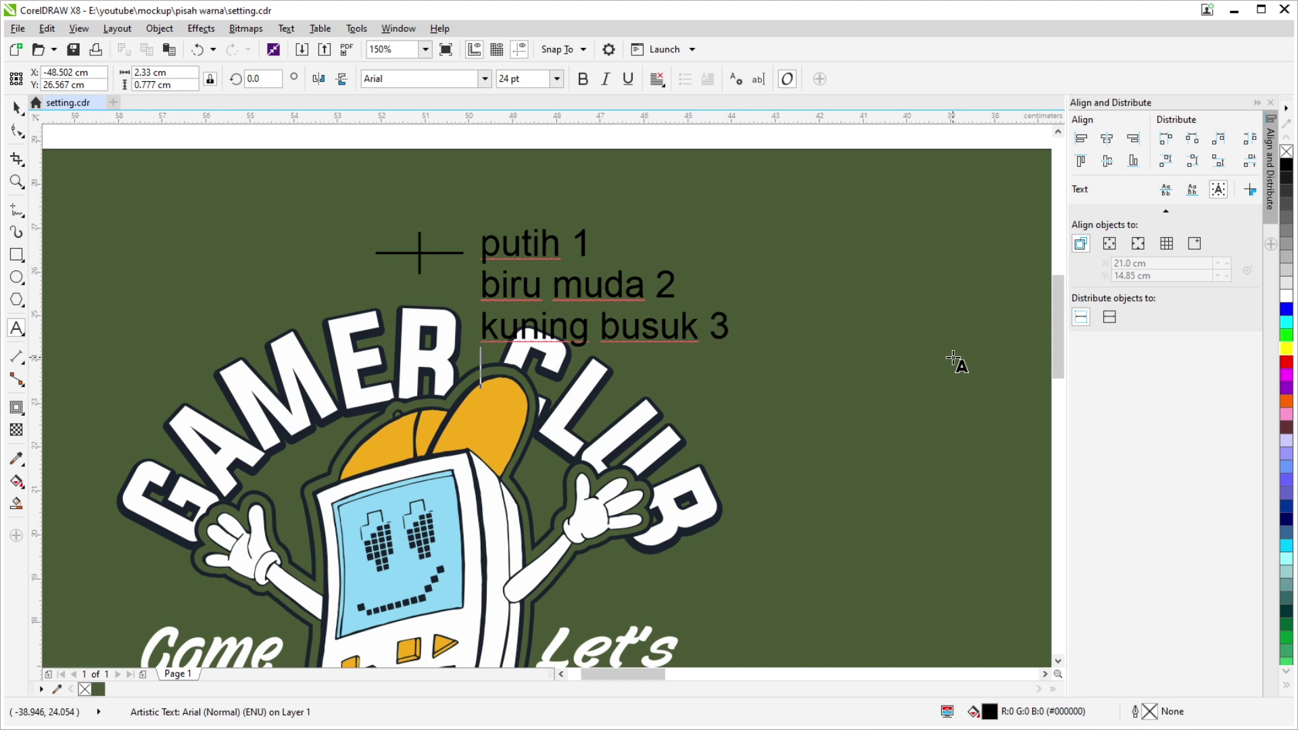
text(navy ata)
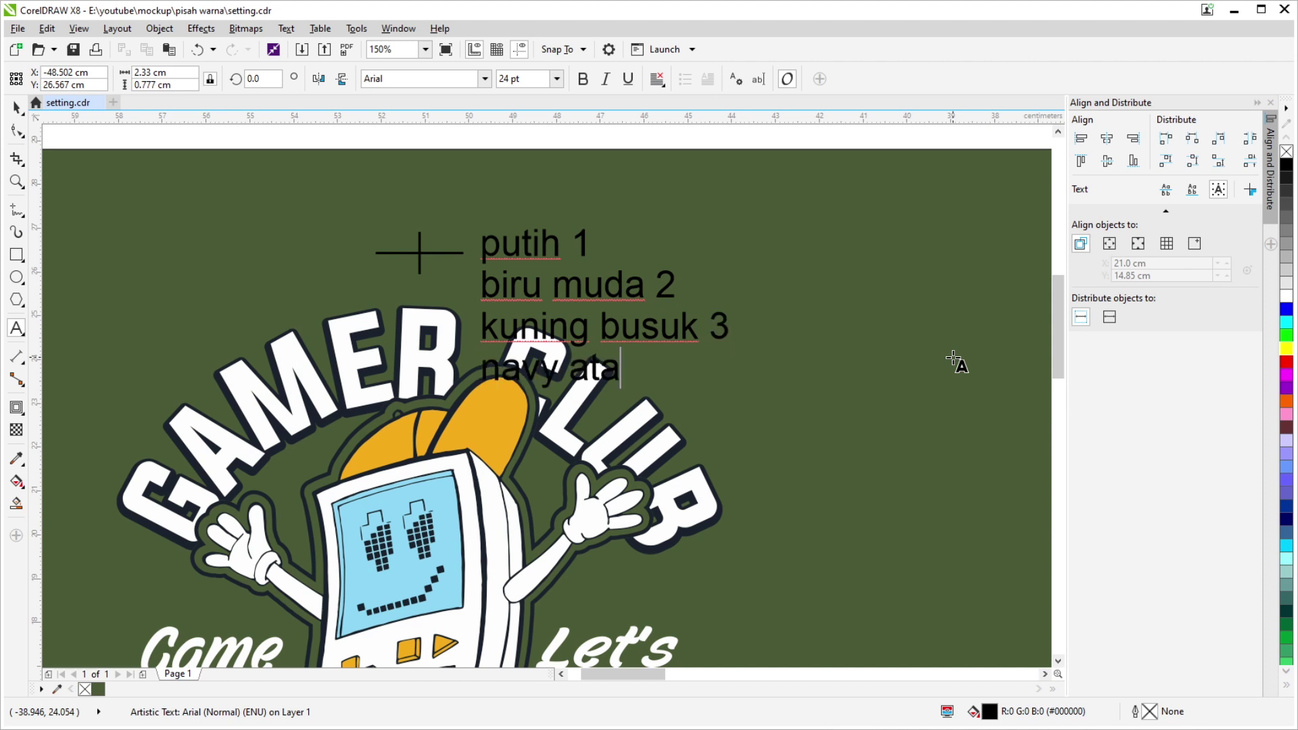
text(u)
key(BackSpace)
key(BackSpace)
key(BackSpace)
key(BackSpace)
key(BackSpace)
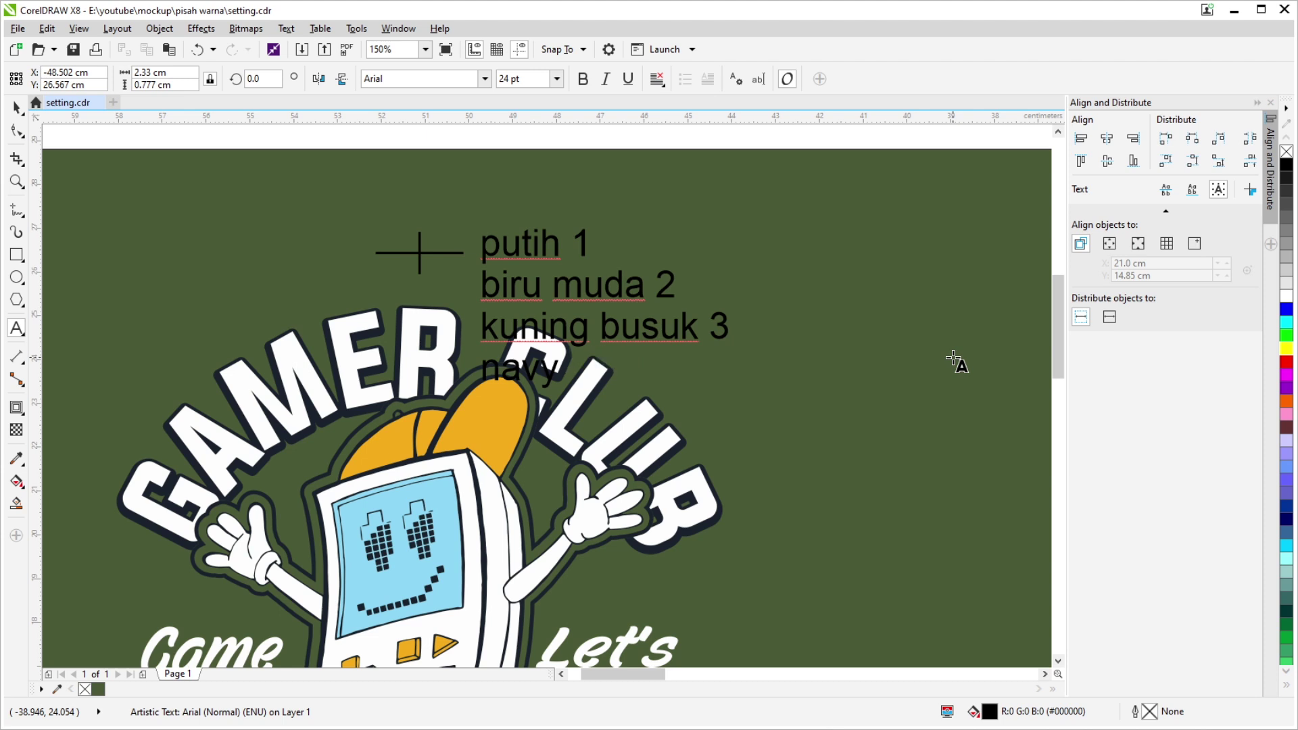
text( / hit)
text(am 4)
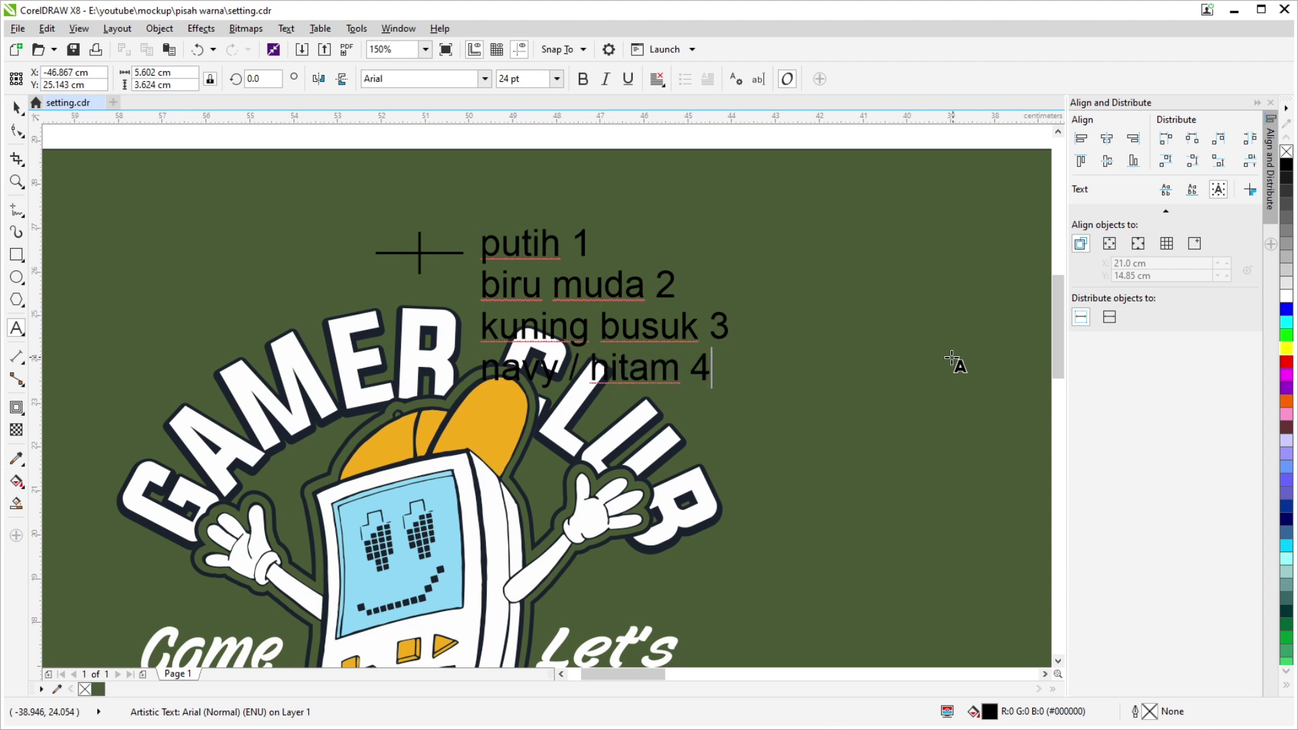
key(ctrl+space)
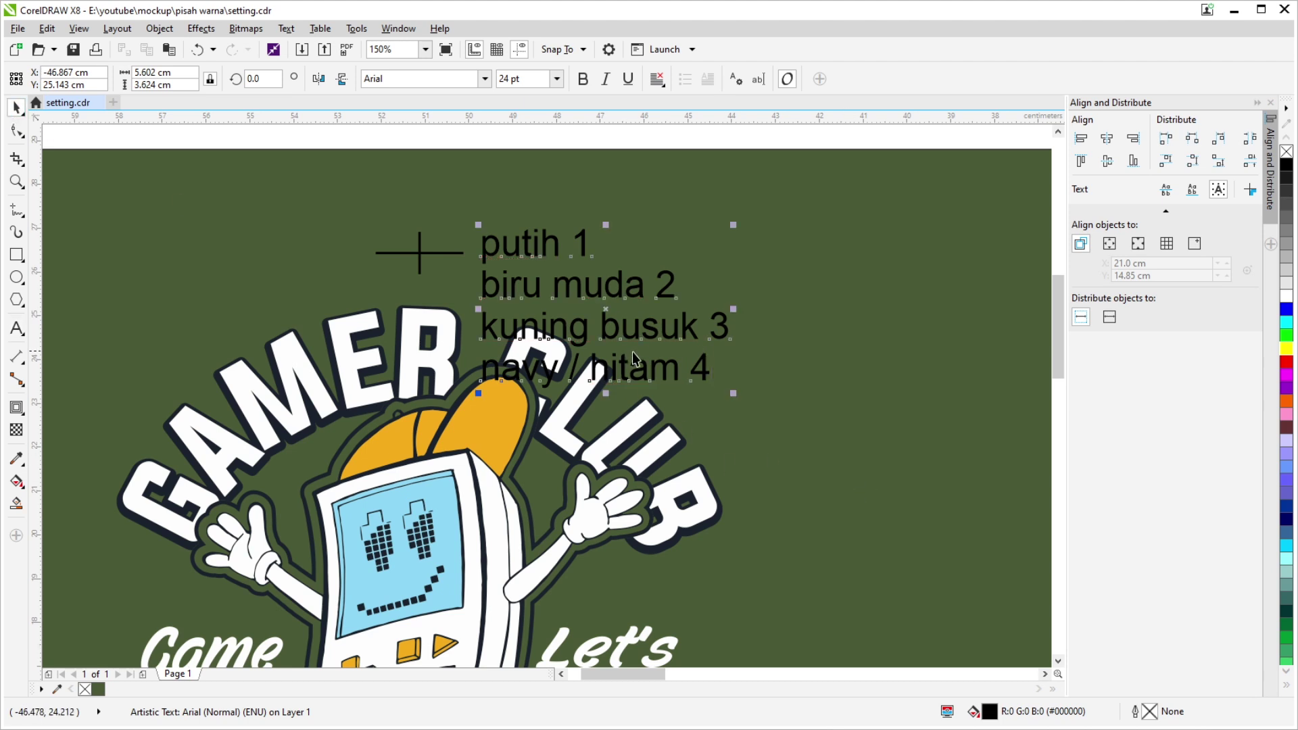
Shrink the colour key text block and set its font size to 12 pt.
mouse_move(733, 392)
mouse_down()
mouse_move(643, 298)
mouse_move(667, 307)
mouse_up()
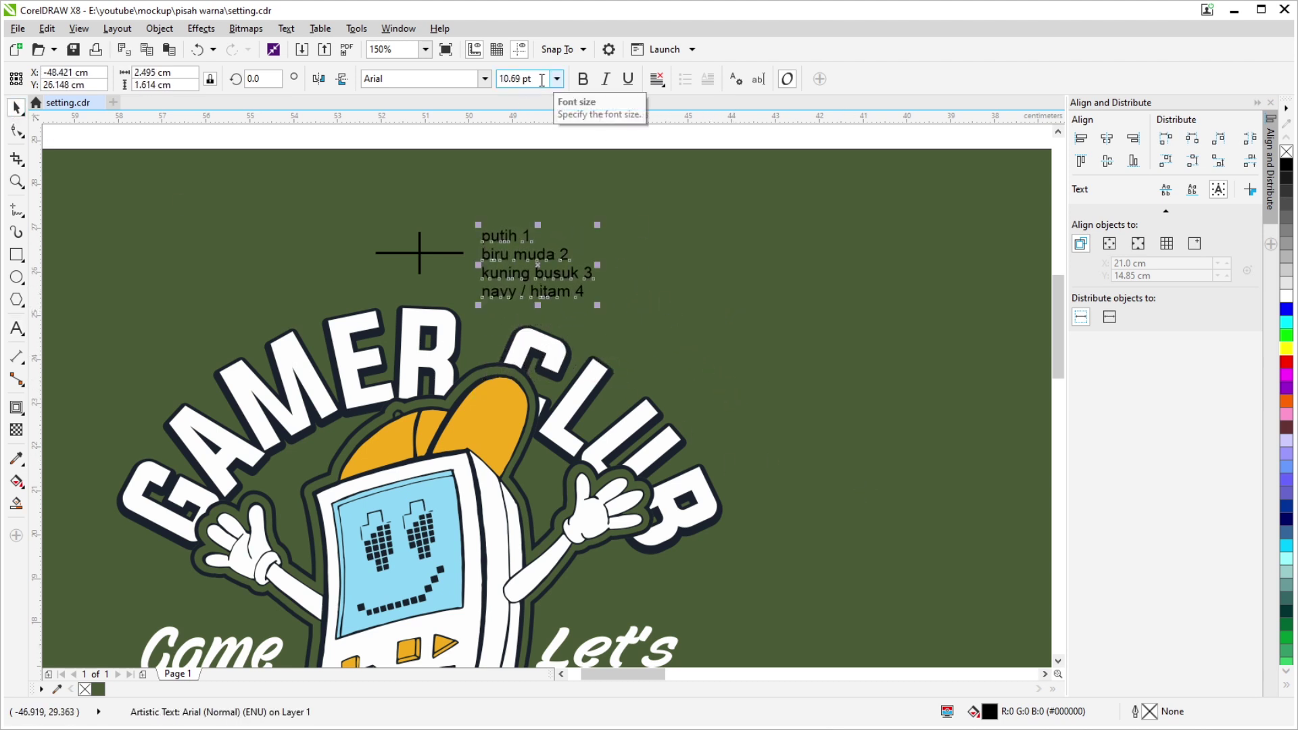
click(548, 78)
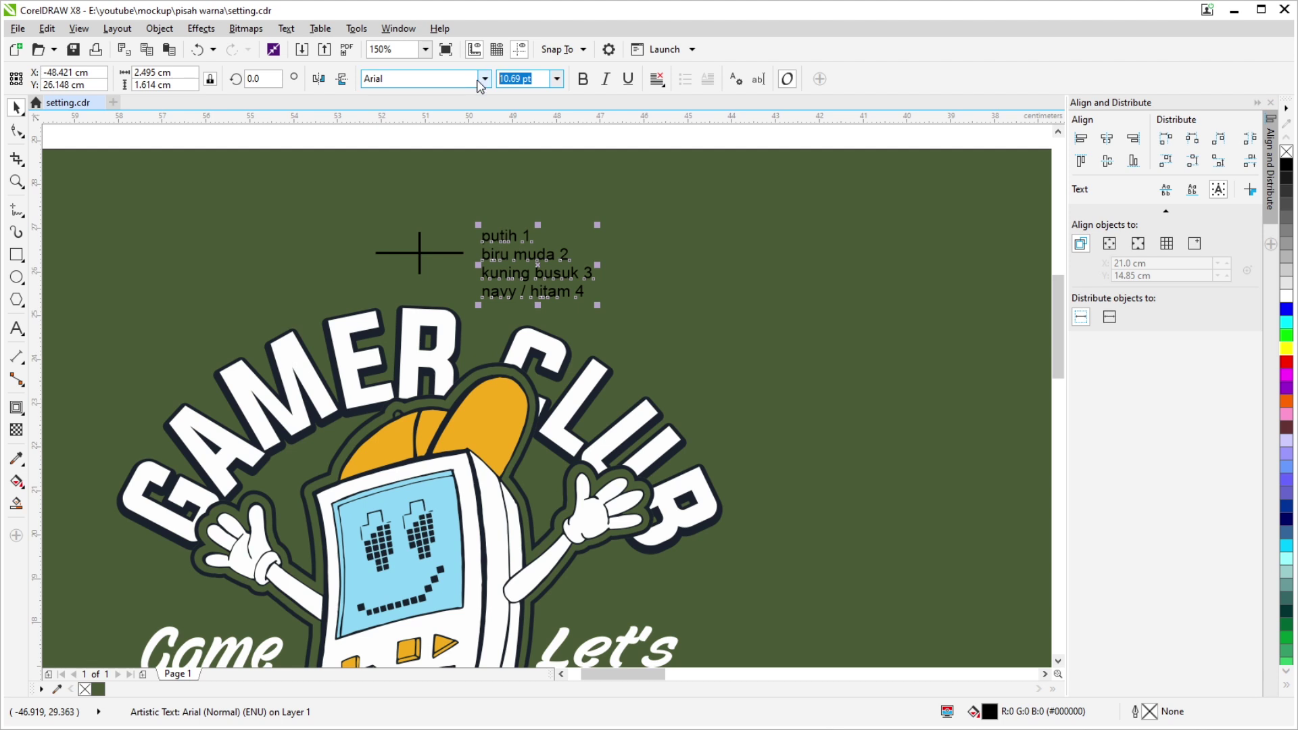
text(1)
text(2)
key(Return)
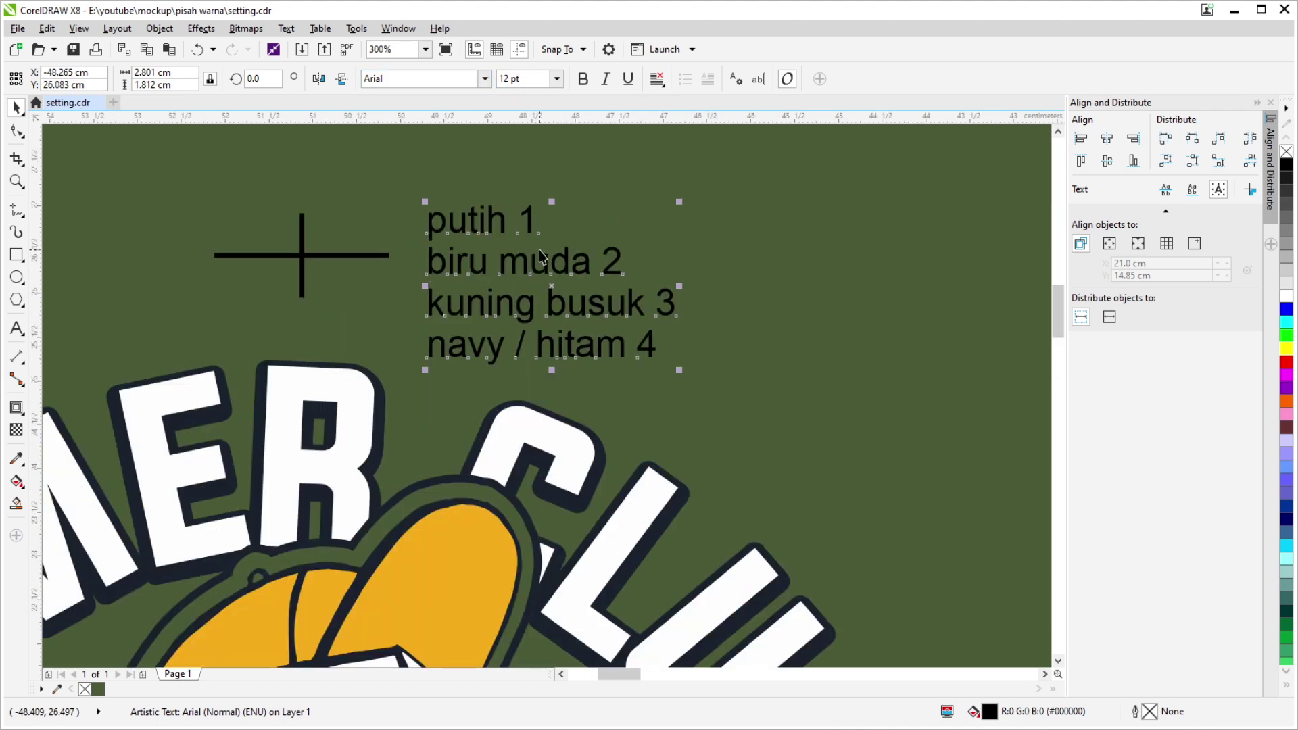
Move the four-line colour key up above the top registration cross.
scroll(544, 277, up, 1)
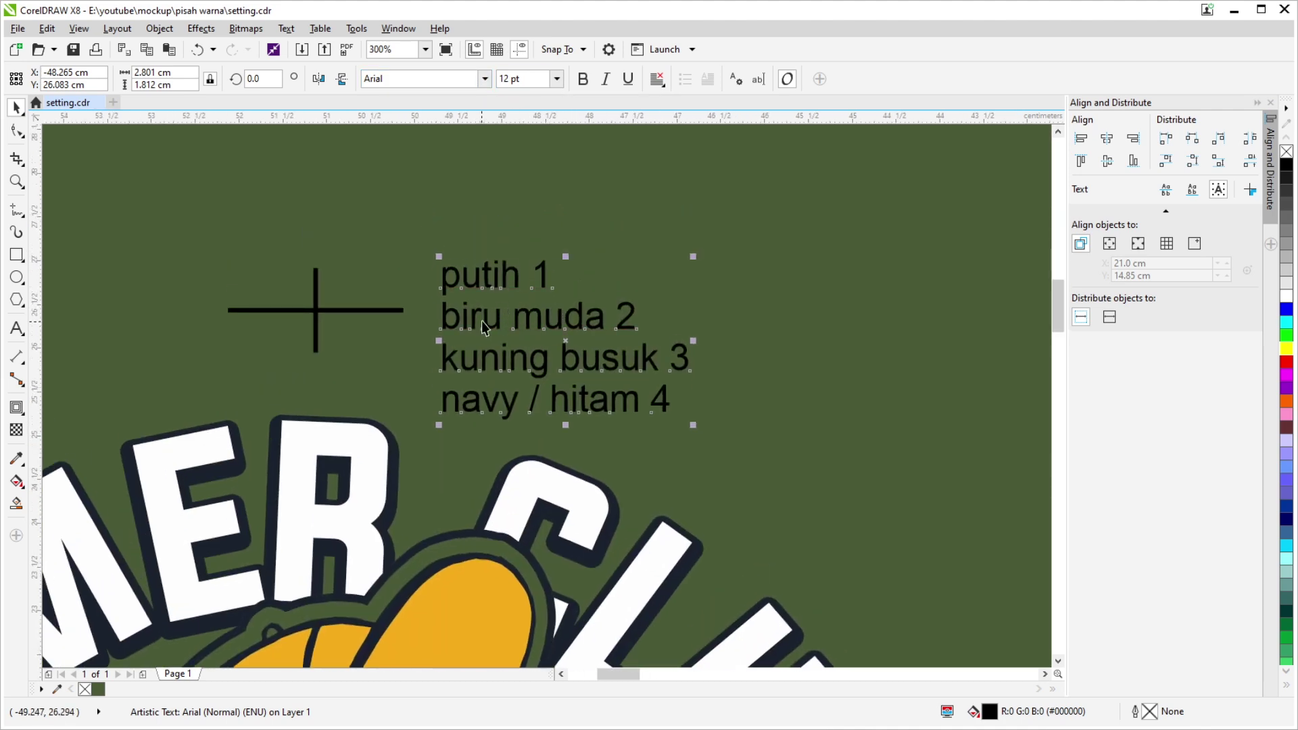
scroll(486, 330, down, 1)
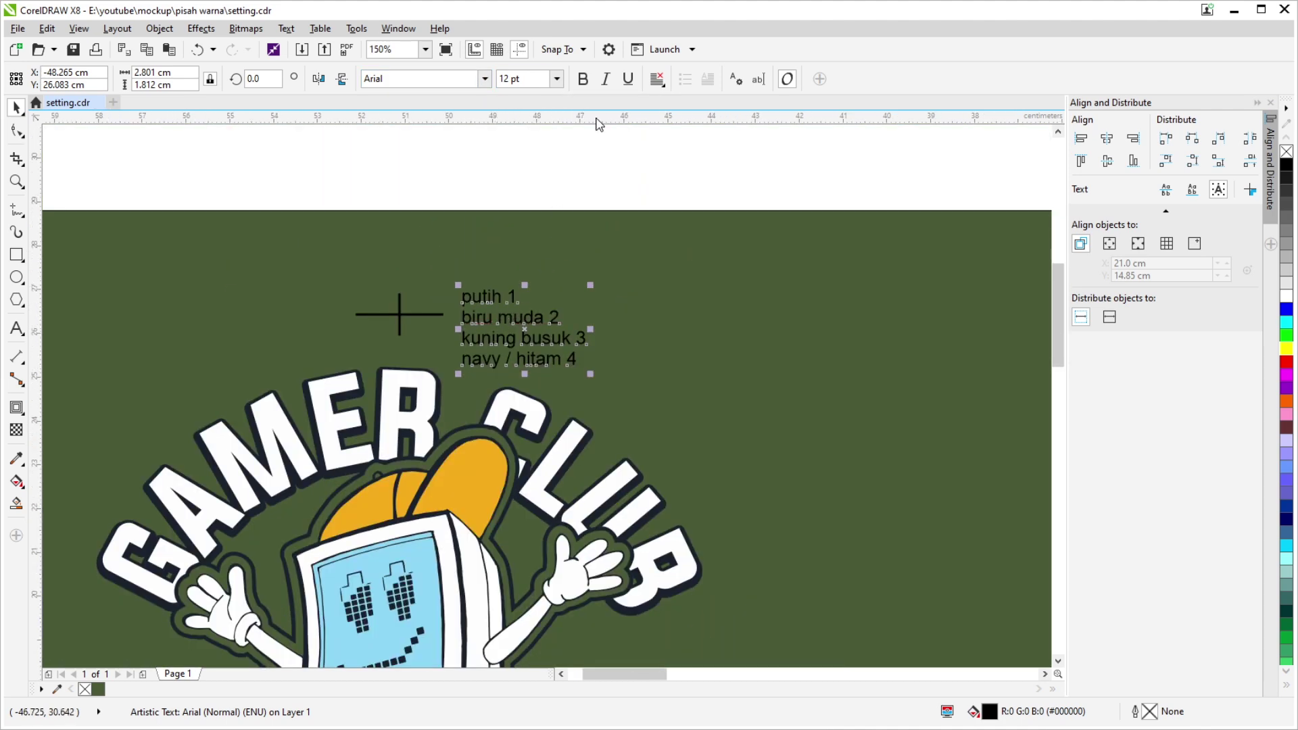
key(ctrl+k)
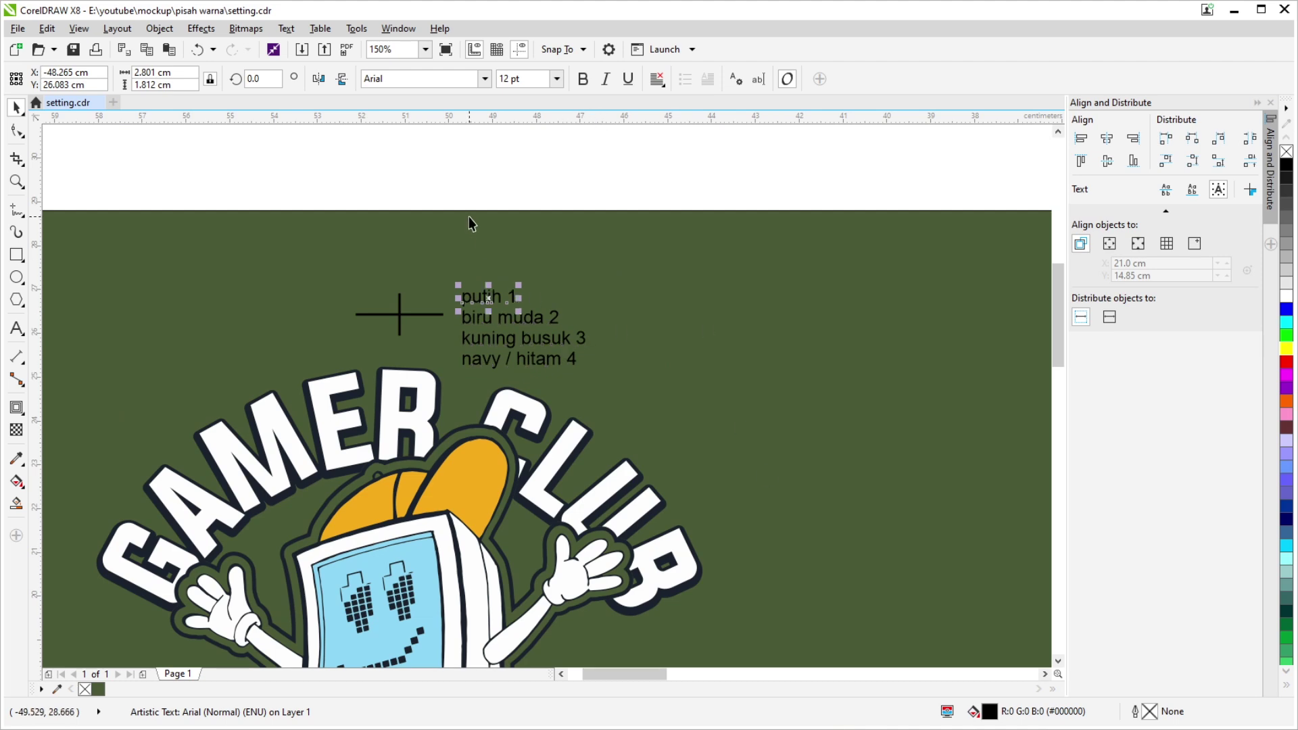
drag(423, 189, 556, 307)
drag(673, 406, 674, 406)
drag(504, 324, 447, 175)
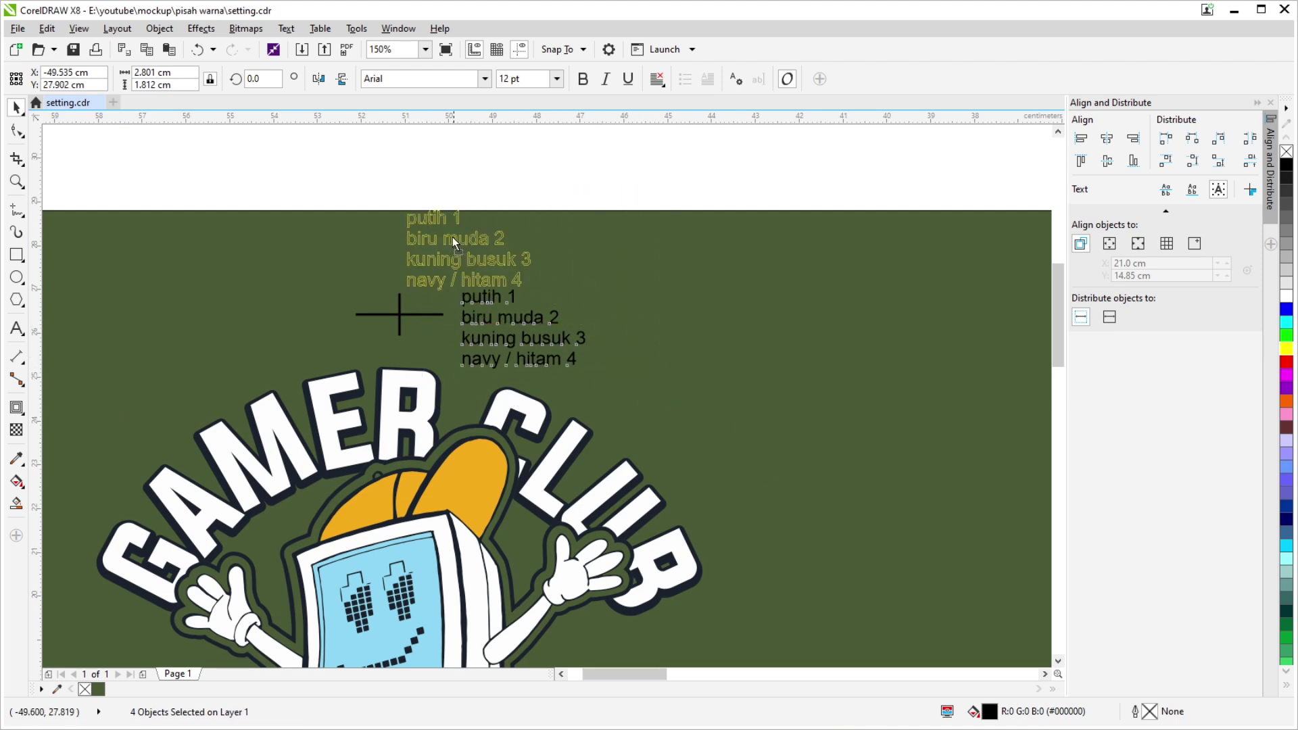
scroll(443, 250, down, 1)
scroll(473, 280, up, 1)
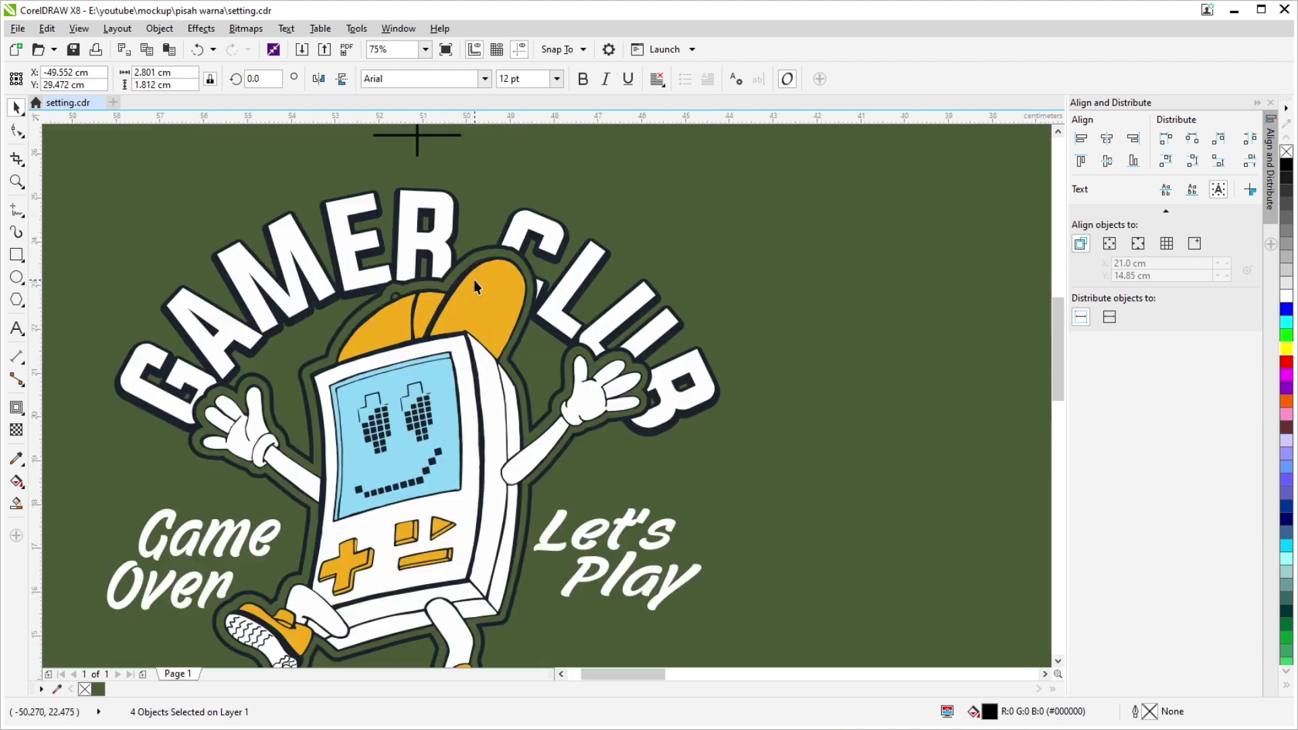
click(473, 280)
drag(473, 279, 500, 383)
key(ctrl+z)
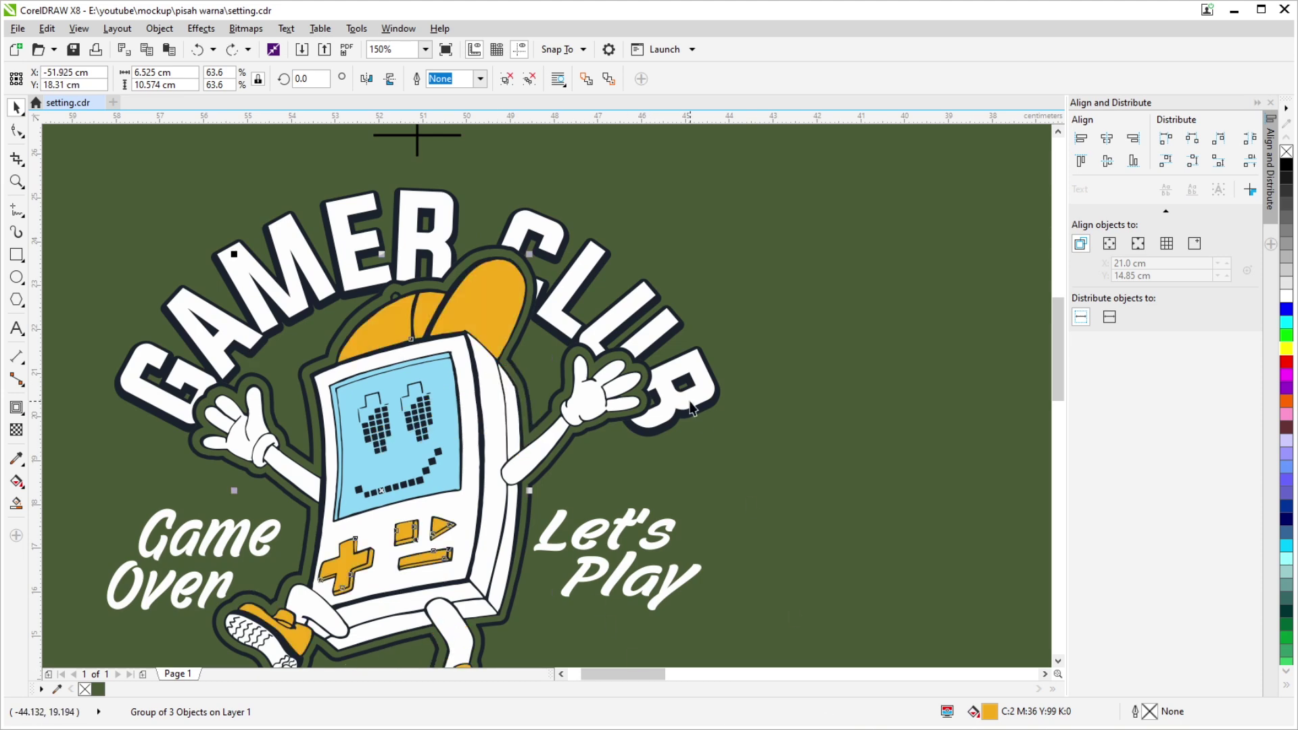
scroll(492, 365, up, 1)
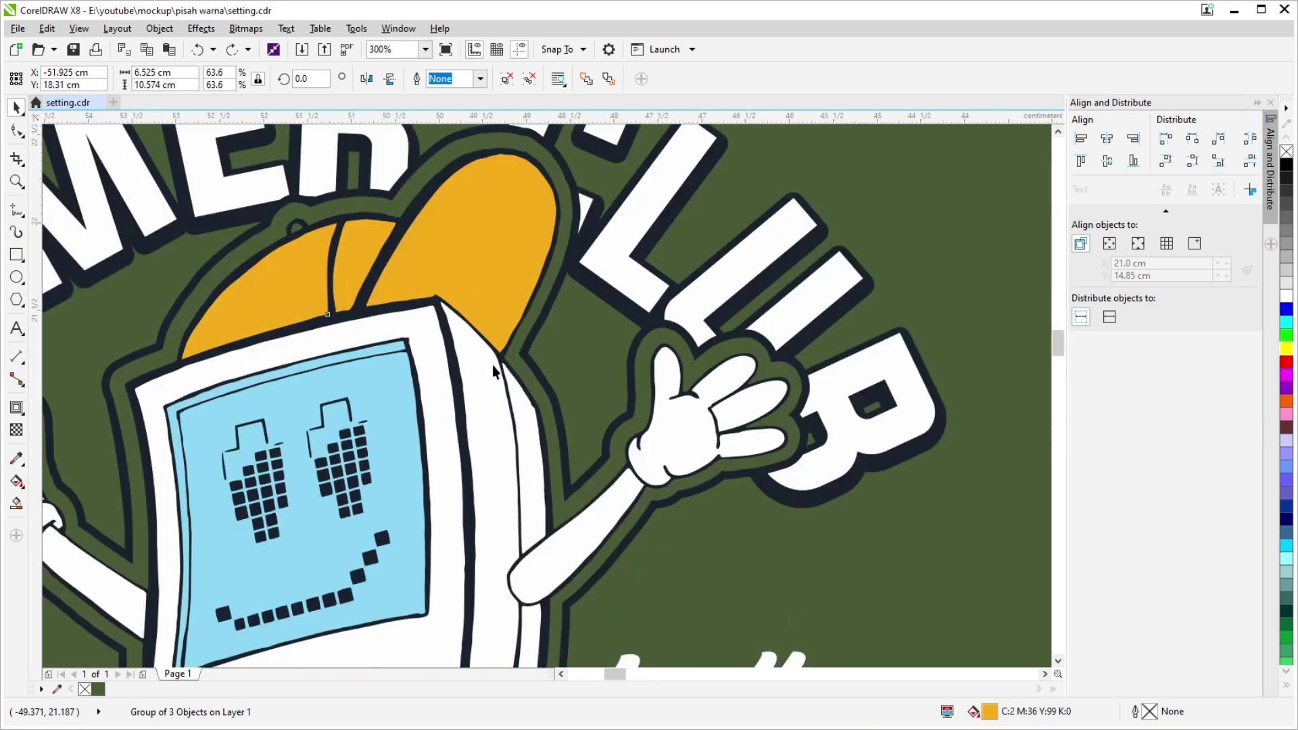
scroll(501, 364, down, 1)
click(589, 367)
scroll(589, 367, up, 3)
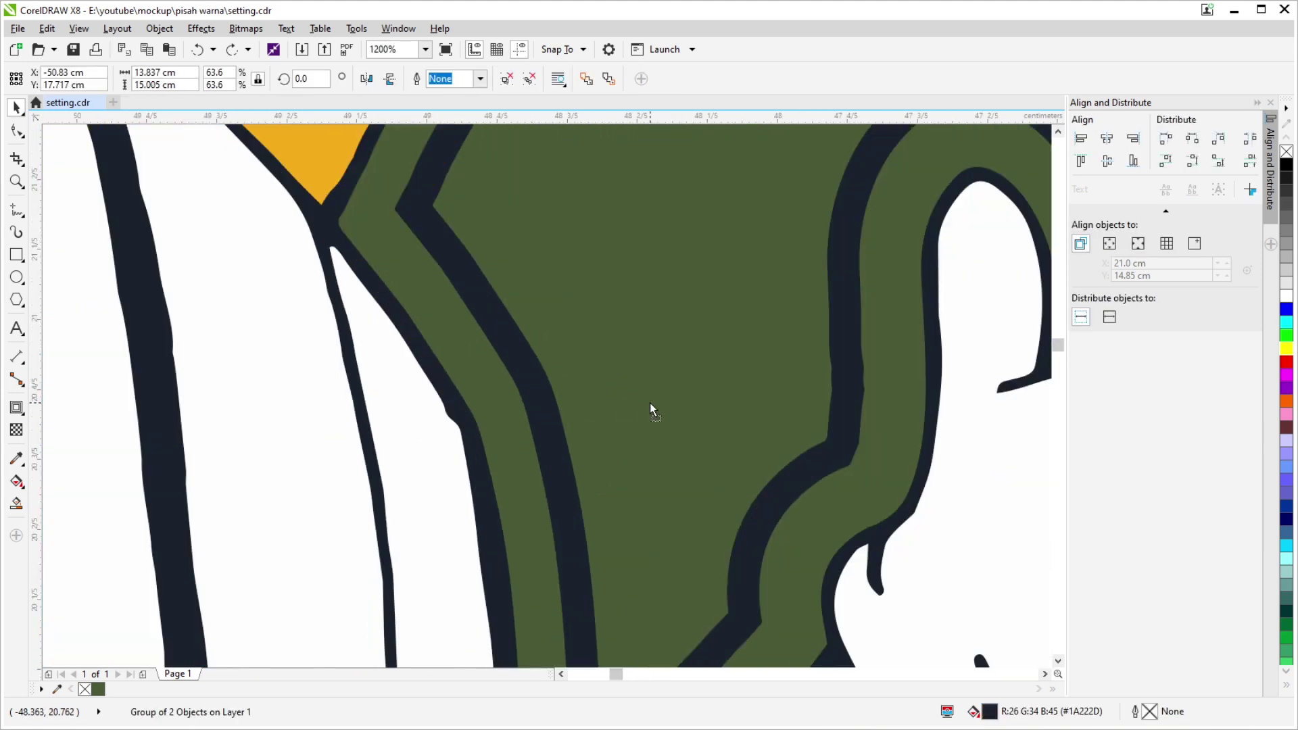
scroll(643, 403, down, 1)
scroll(434, 264, up, 1)
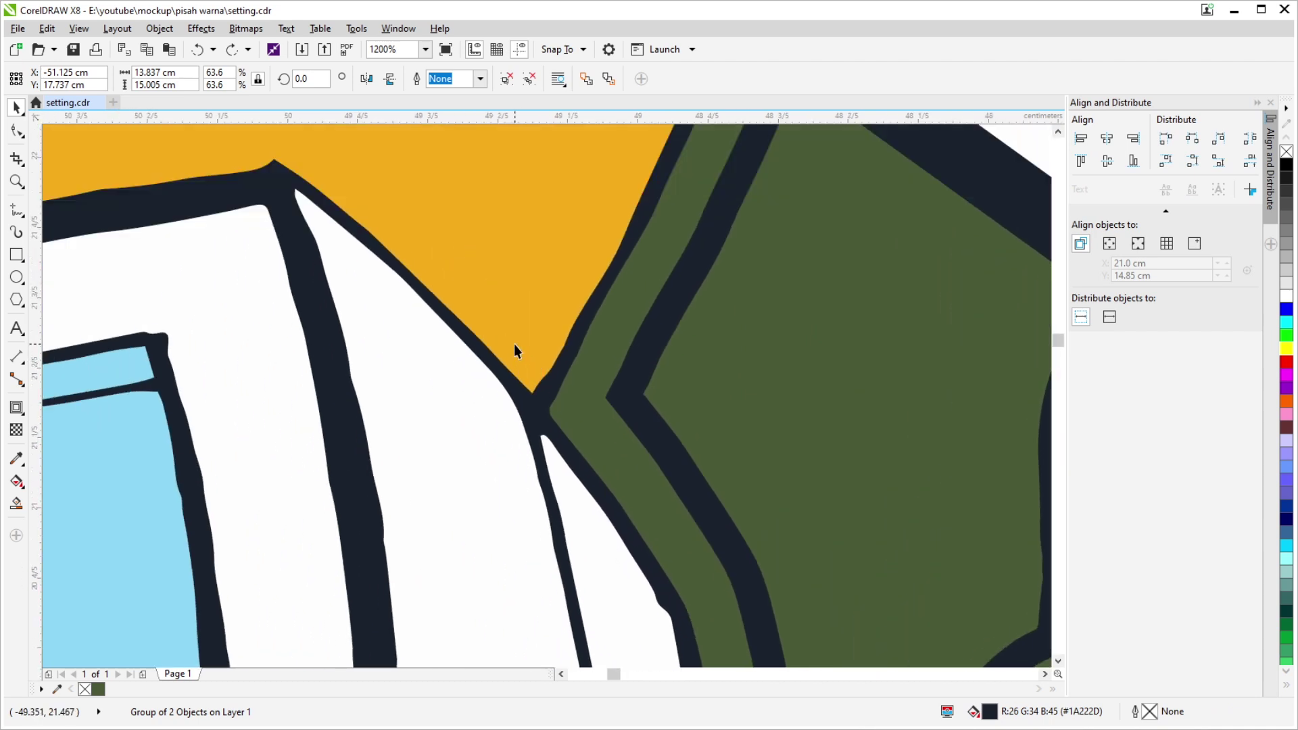
scroll(513, 344, down, 1)
click(509, 429)
scroll(568, 302, down, 1)
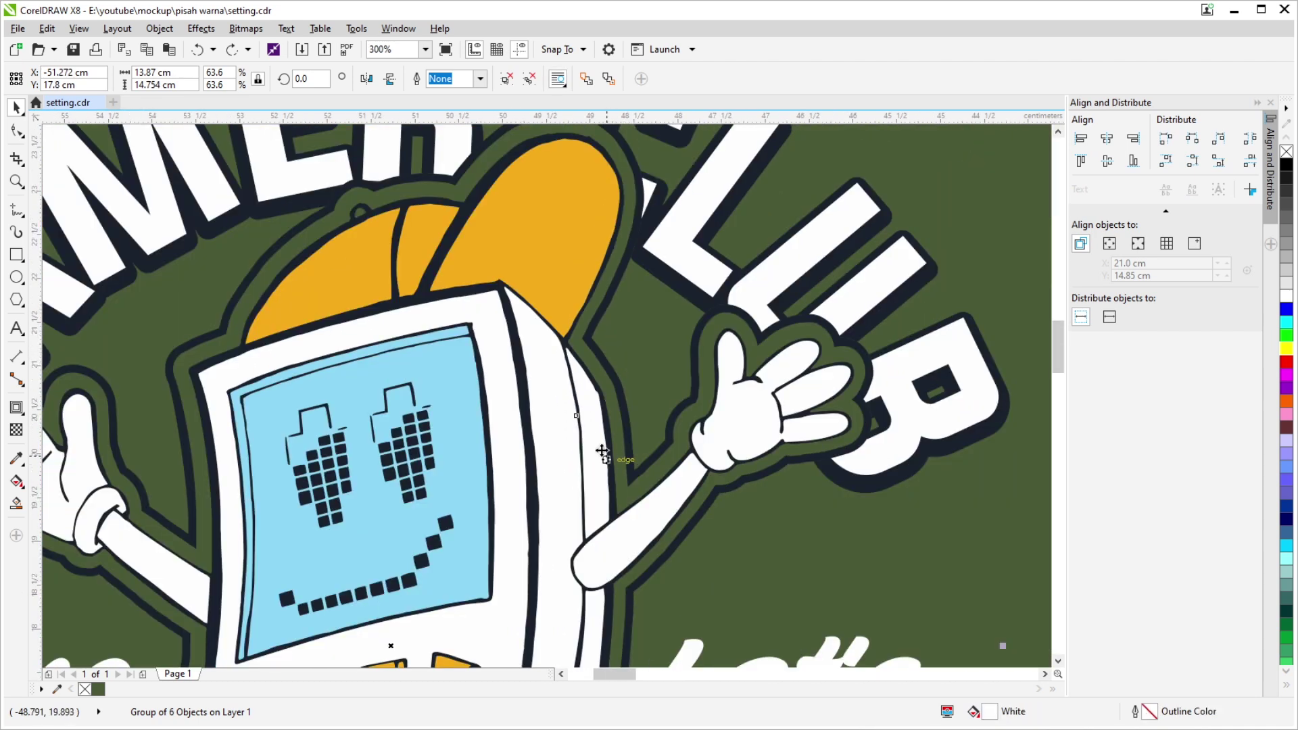
scroll(602, 451, down, 1)
scroll(617, 407, up, 1)
scroll(620, 416, up, 2)
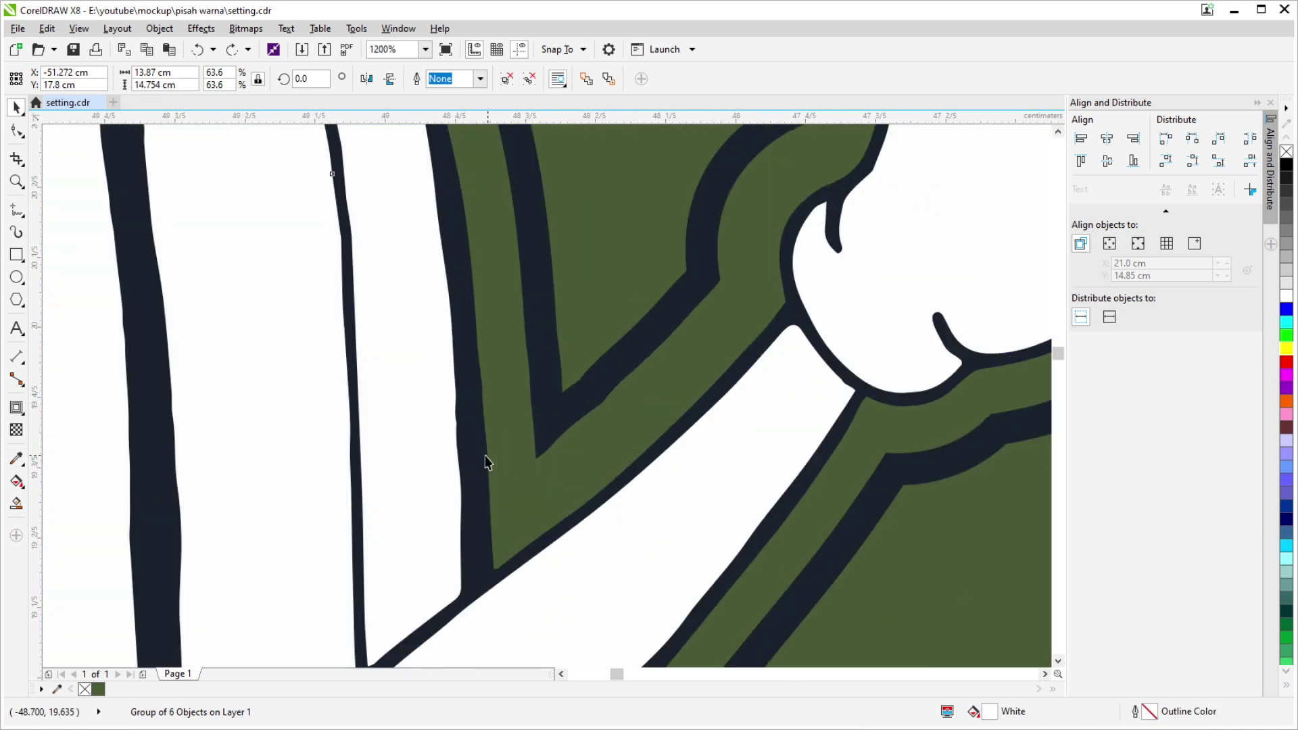
scroll(526, 349, down, 2)
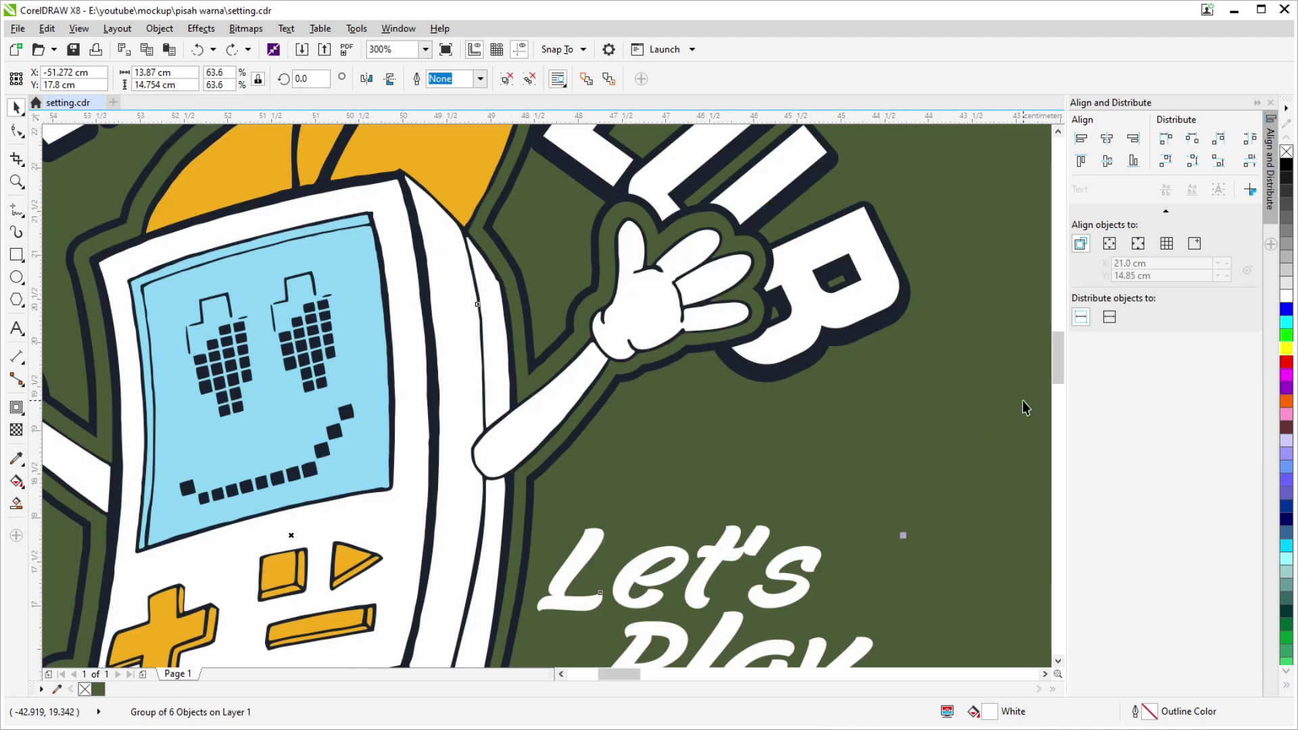
scroll(426, 331, down, 2)
scroll(311, 415, up, 1)
scroll(310, 415, down, 1)
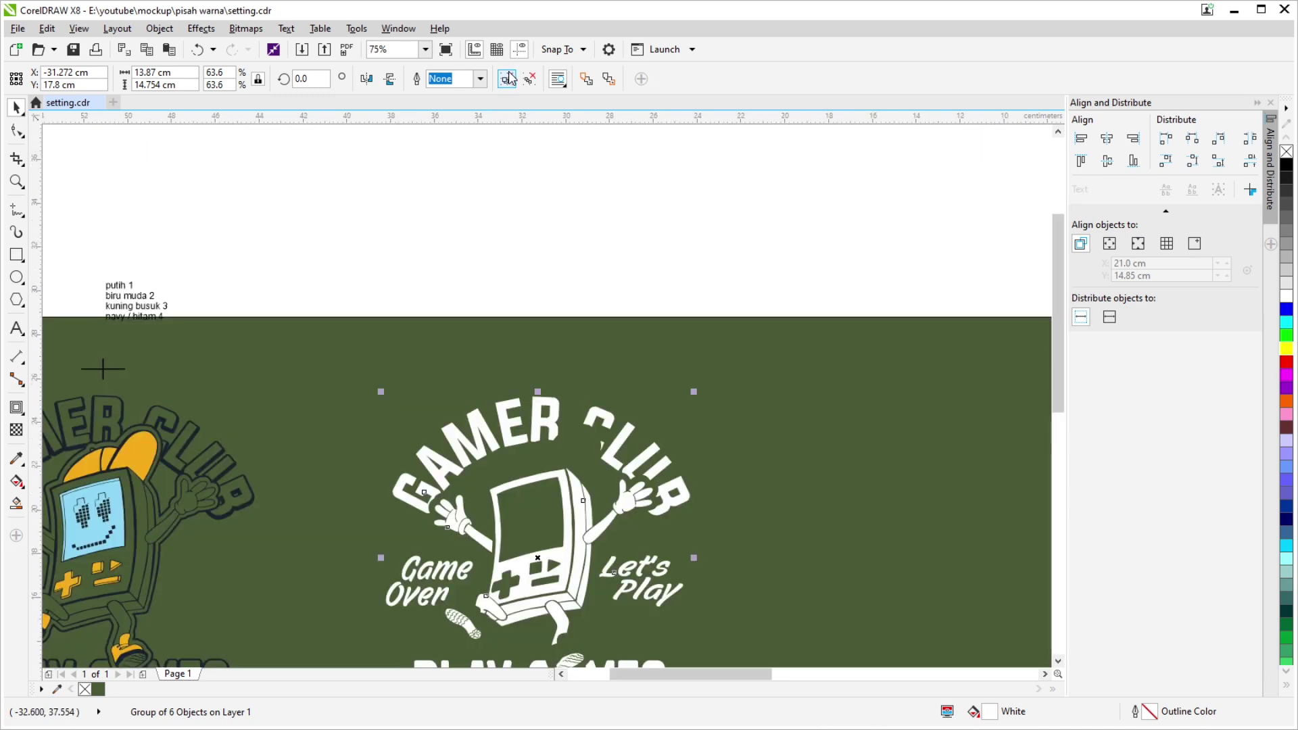
Ungroup the white design and move the Game Over and Let's Play text right of the logo.
click(510, 79)
scroll(644, 461, down, 2)
click(703, 323)
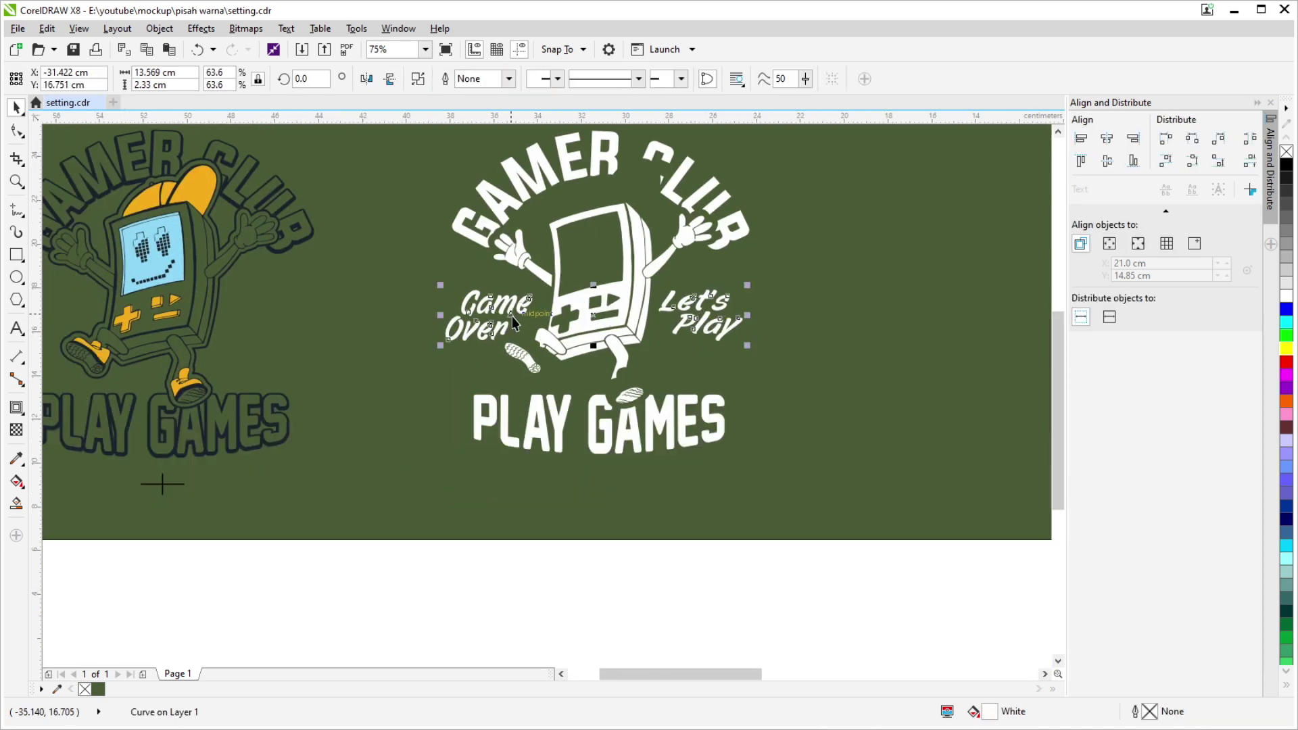
drag(513, 323, 953, 428)
scroll(655, 403, down, 1)
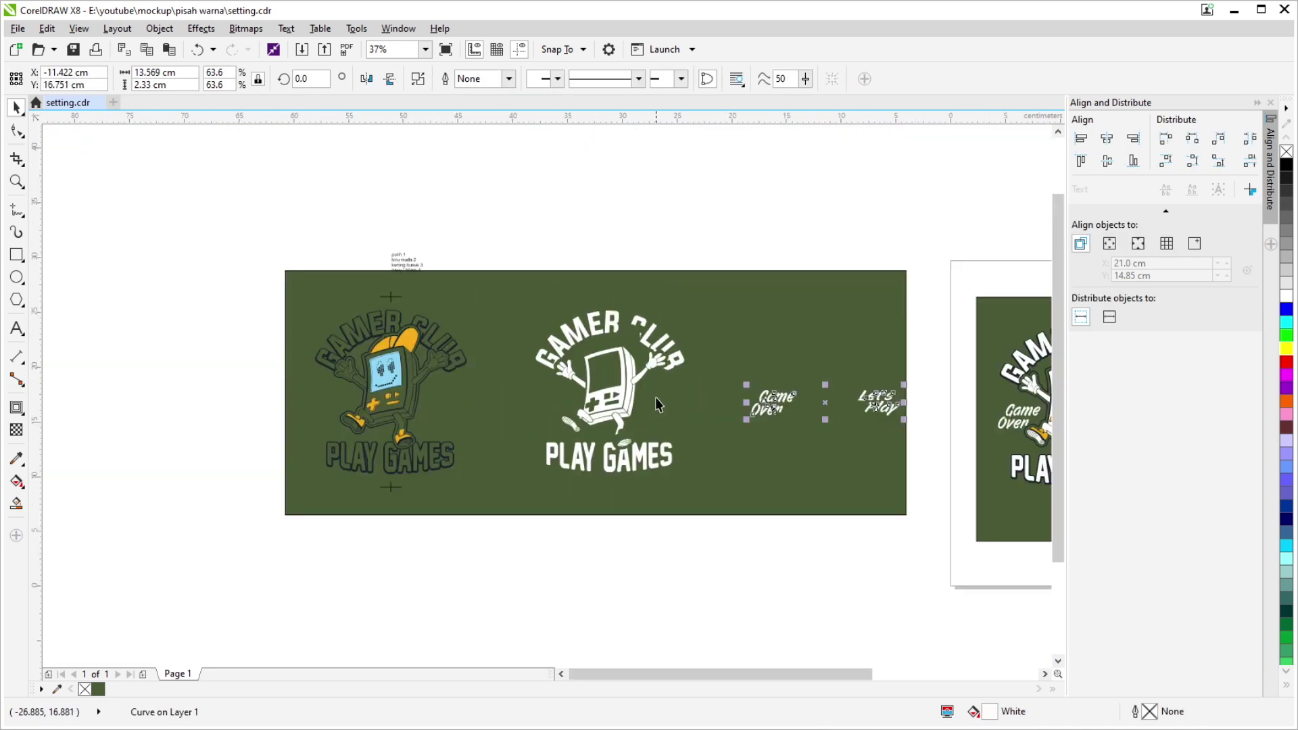
Weld the five remaining white logo parts into a single curve.
drag(484, 223, 708, 502)
scroll(666, 453, up, 1)
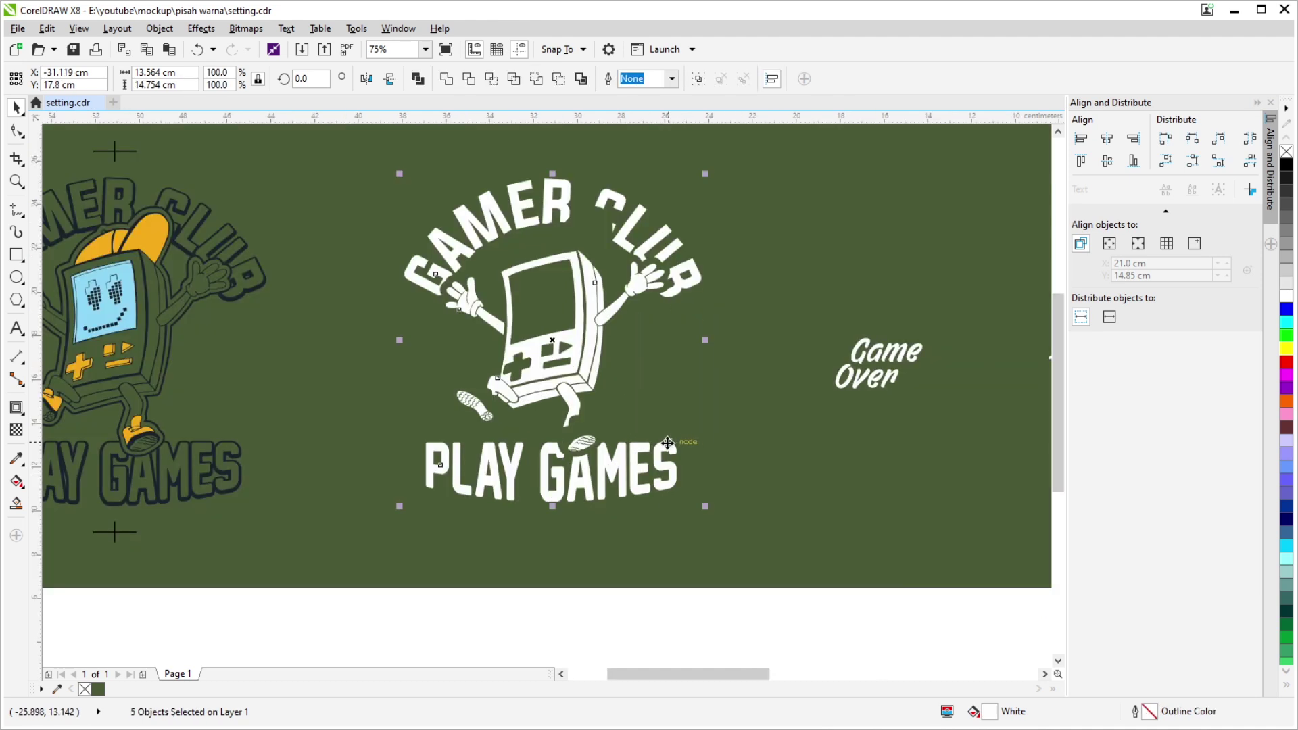
scroll(564, 430, up, 1)
scroll(559, 433, up, 2)
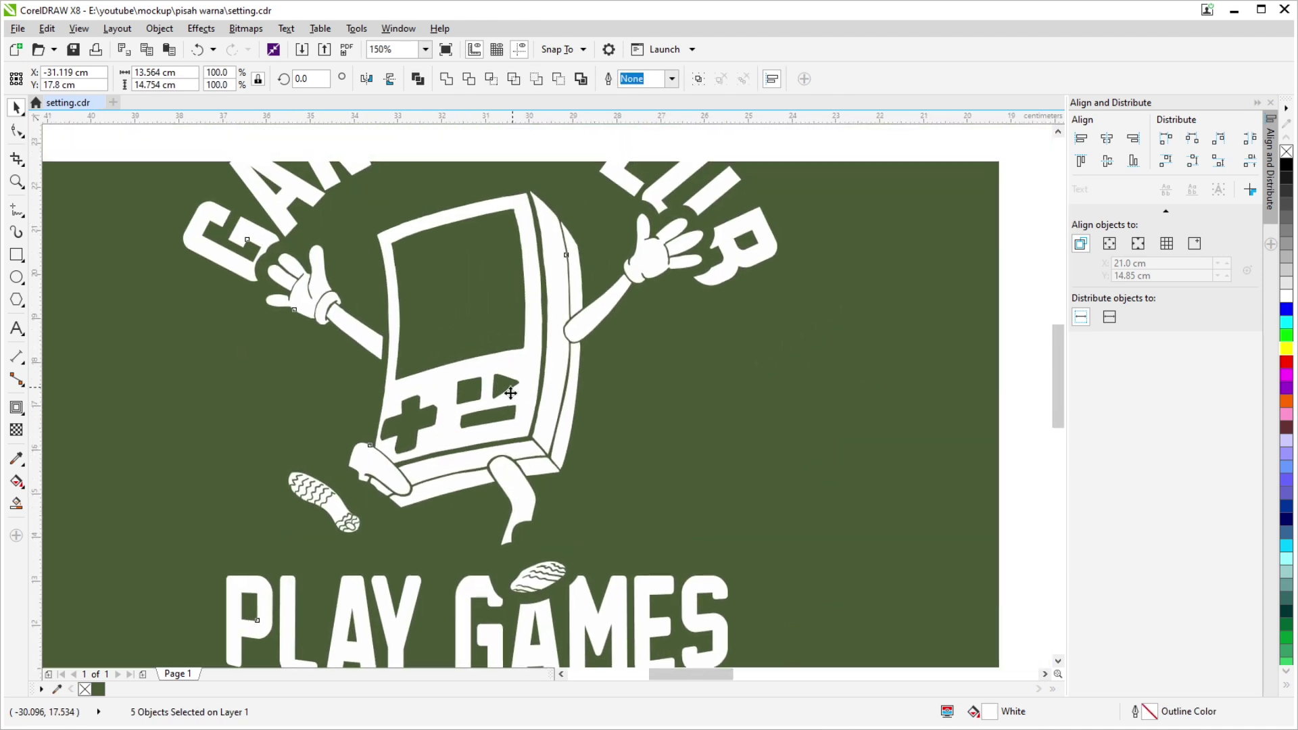
scroll(513, 412, right, 1)
key(ctrl+g)
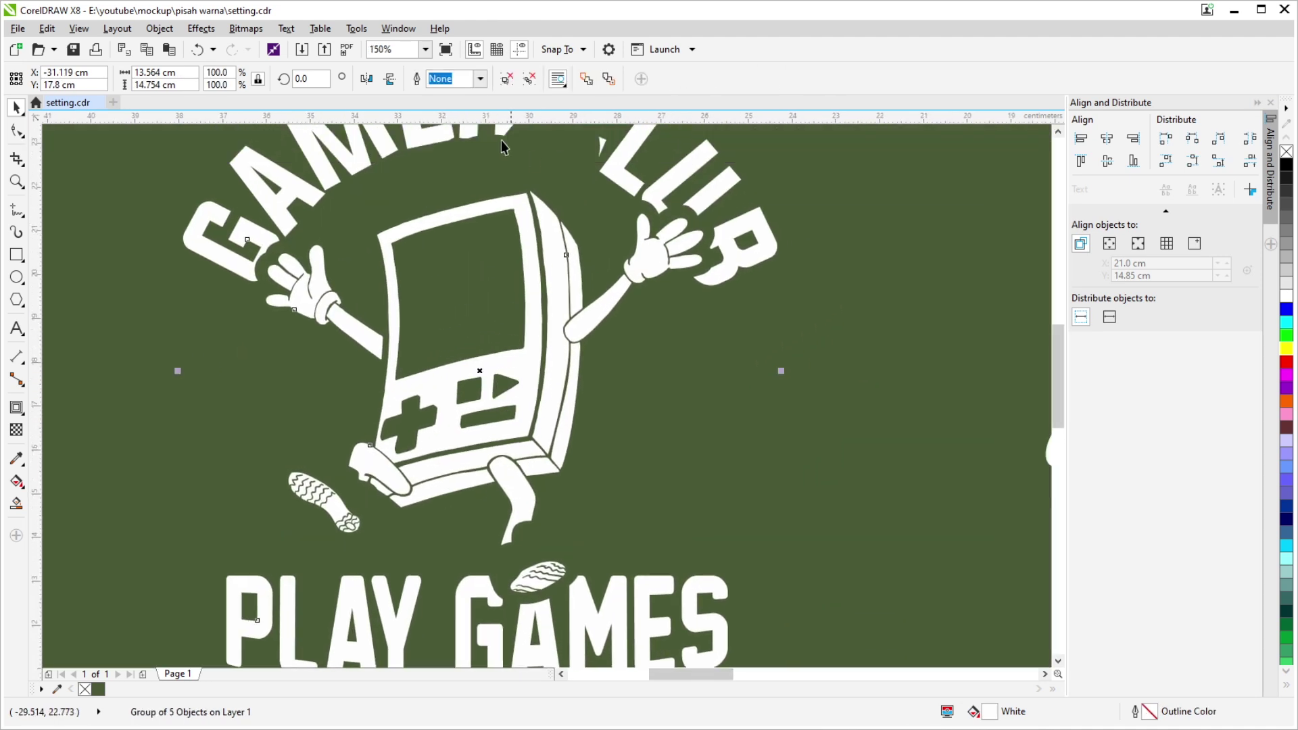
click(505, 79)
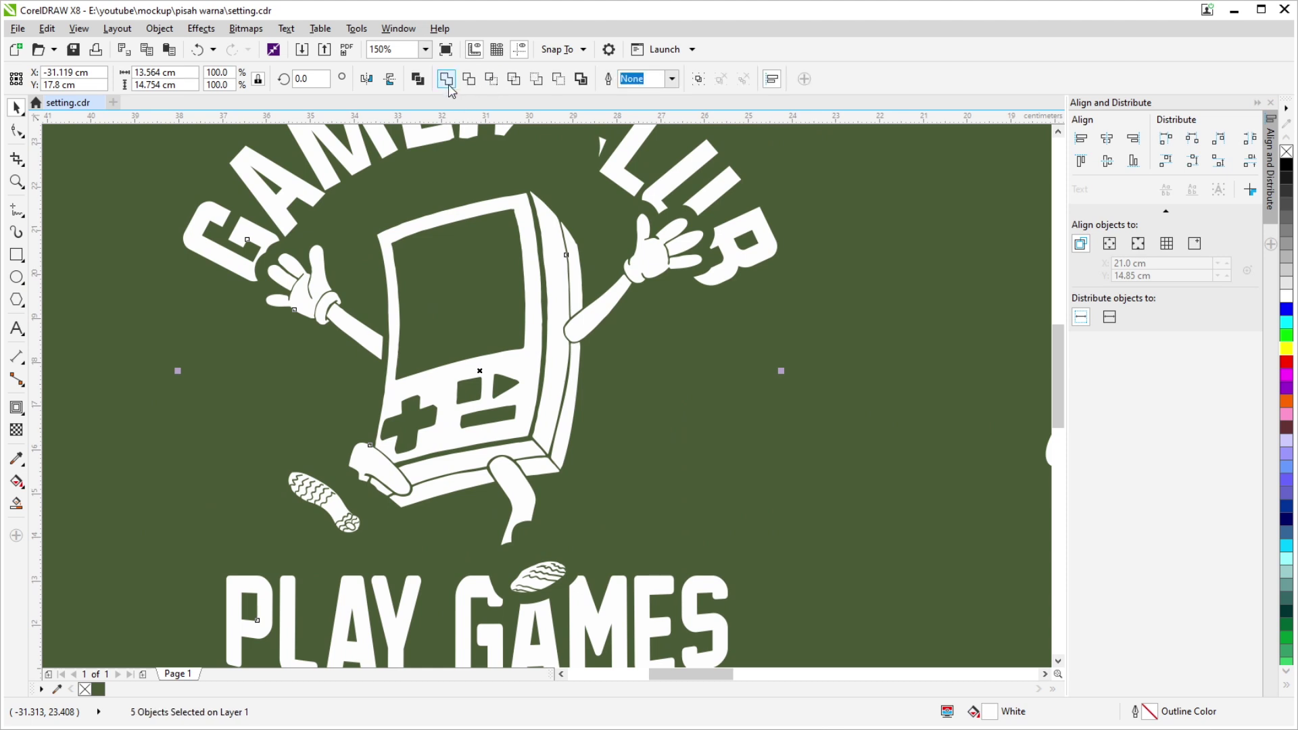
click(447, 80)
scroll(553, 484, down, 2)
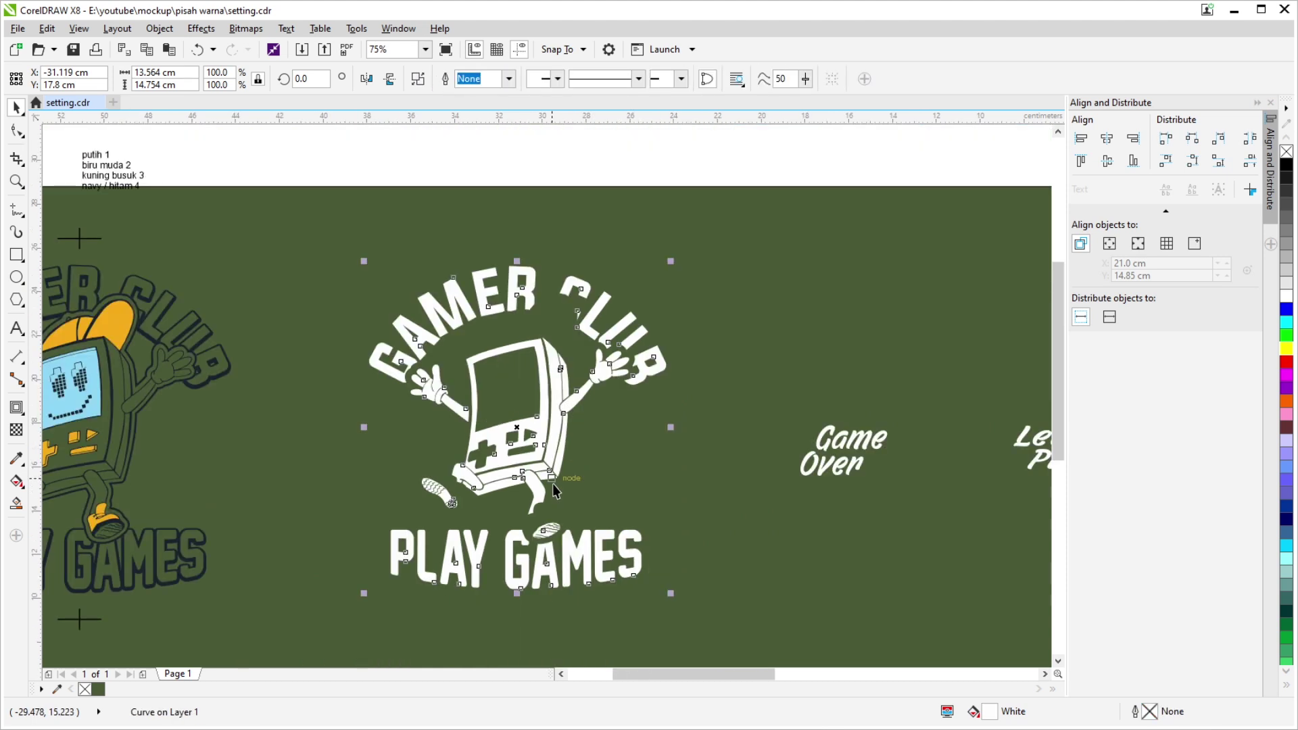
scroll(521, 158, up, 2)
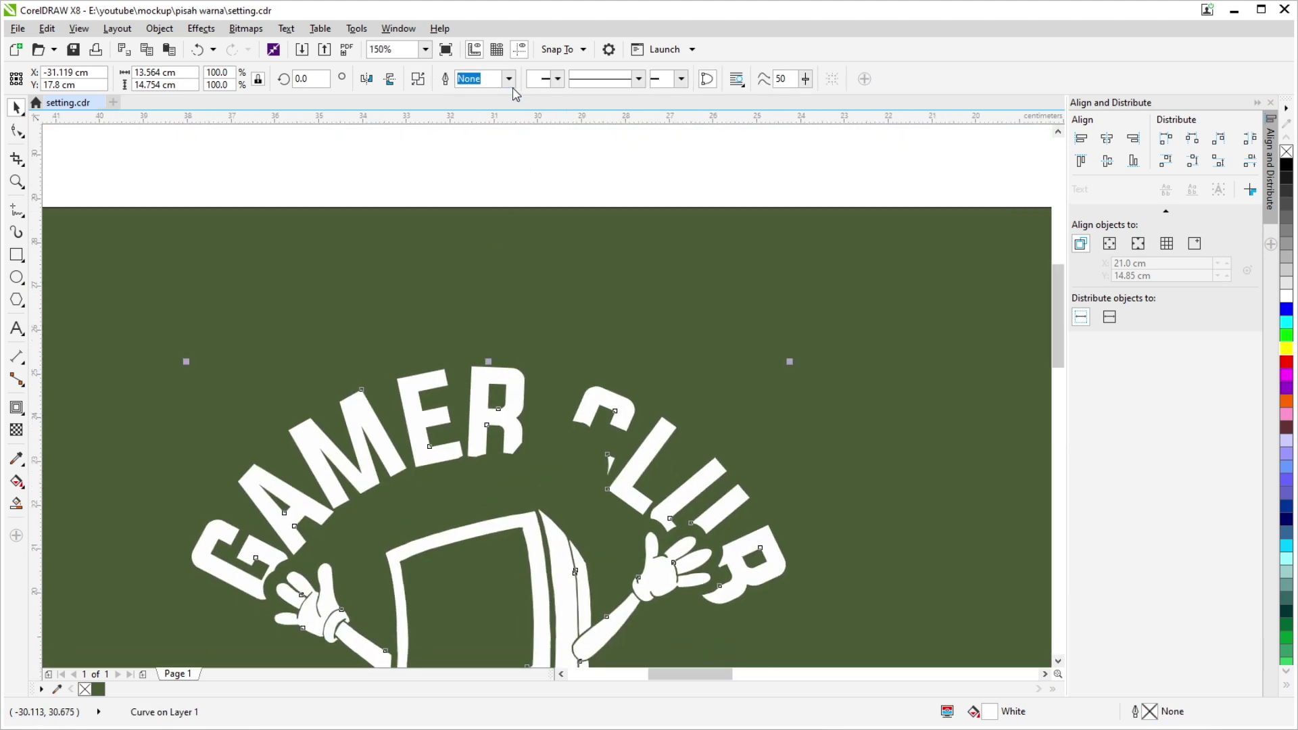
Set the welded logo's outline width to 0.75 pt.
click(508, 79)
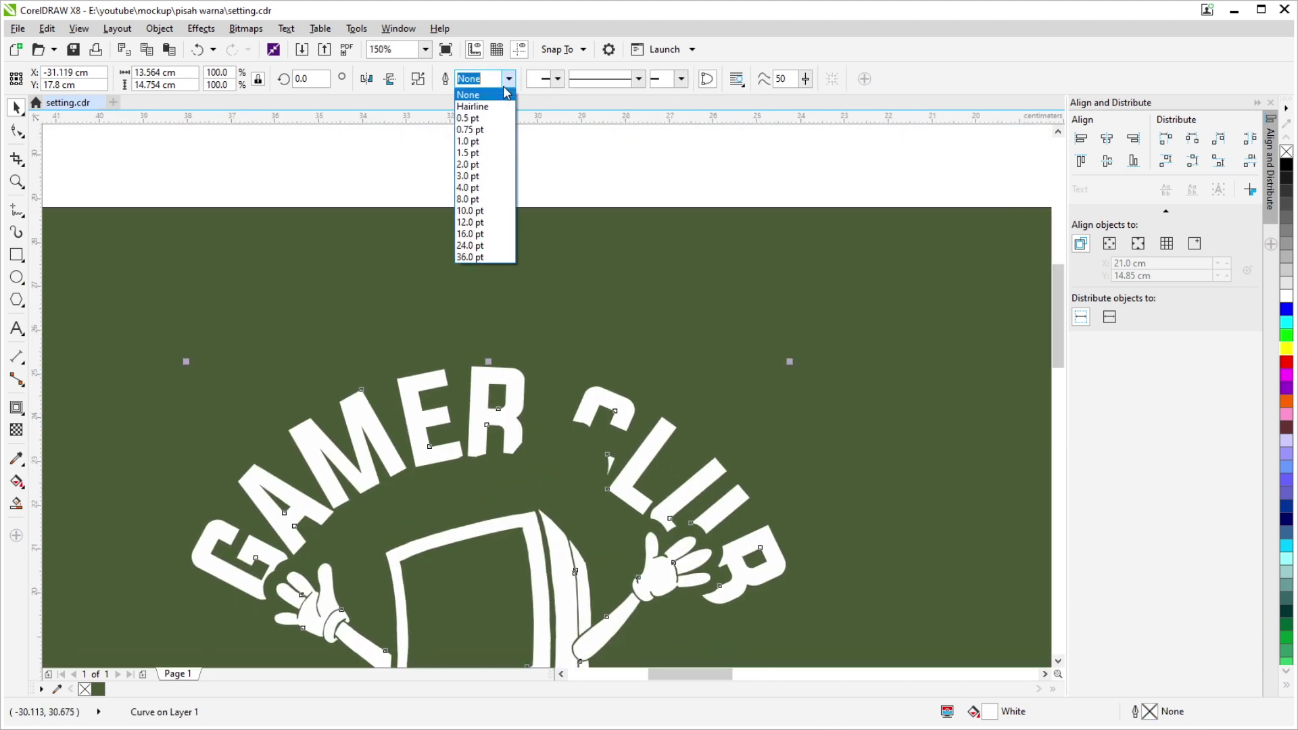
click(497, 129)
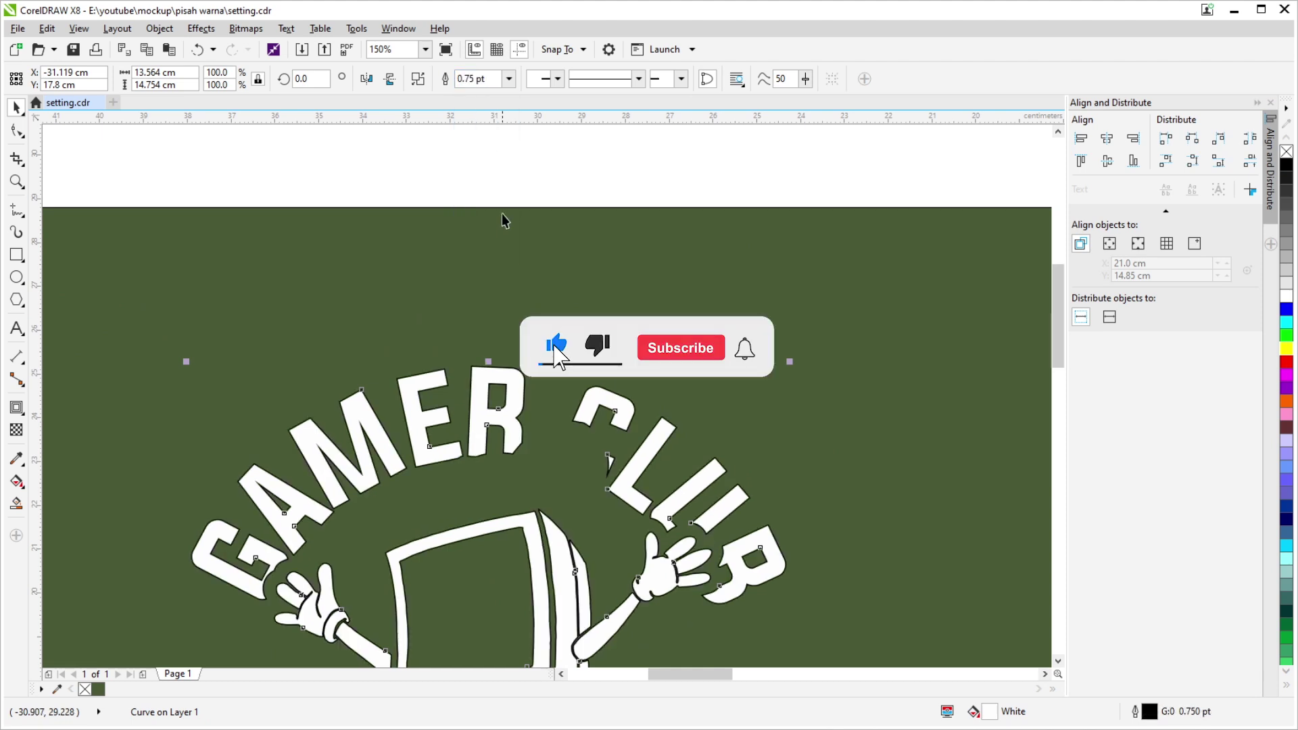
scroll(588, 493, up, 2)
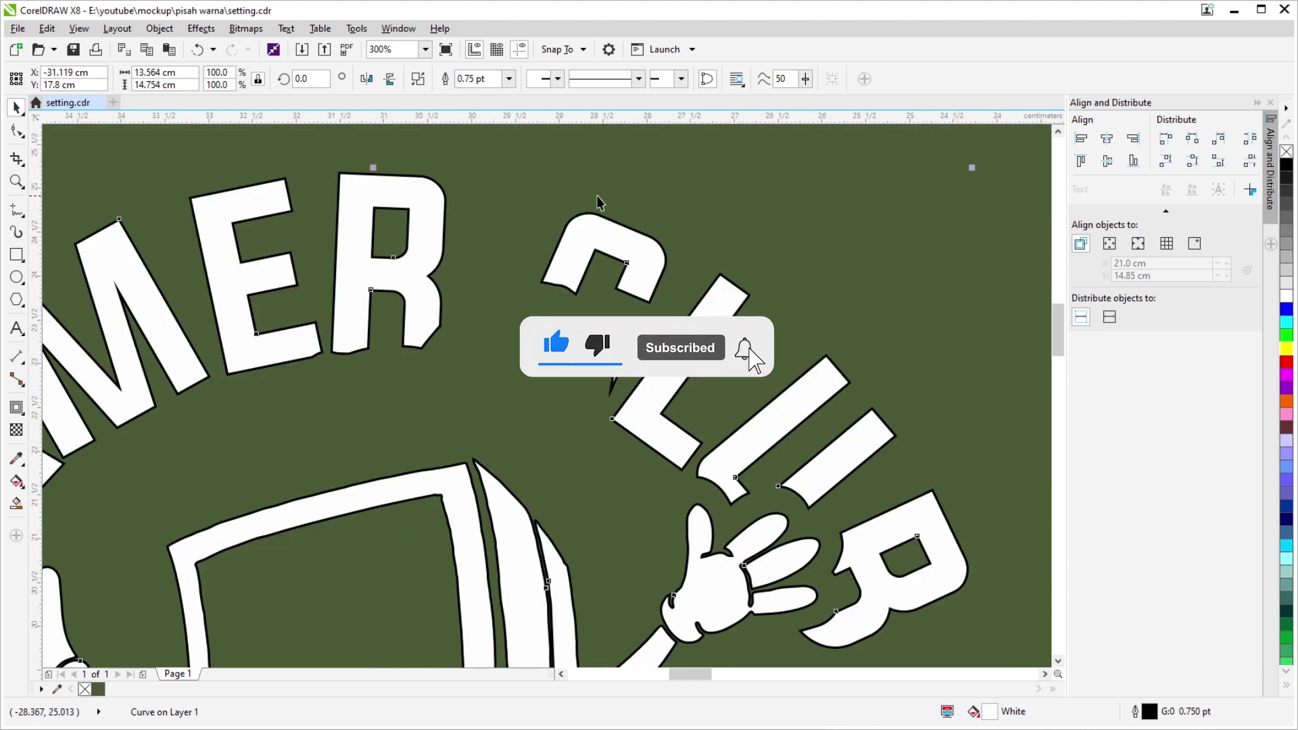
scroll(453, 319, down, 2)
scroll(402, 345, up, 4)
scroll(403, 345, down, 4)
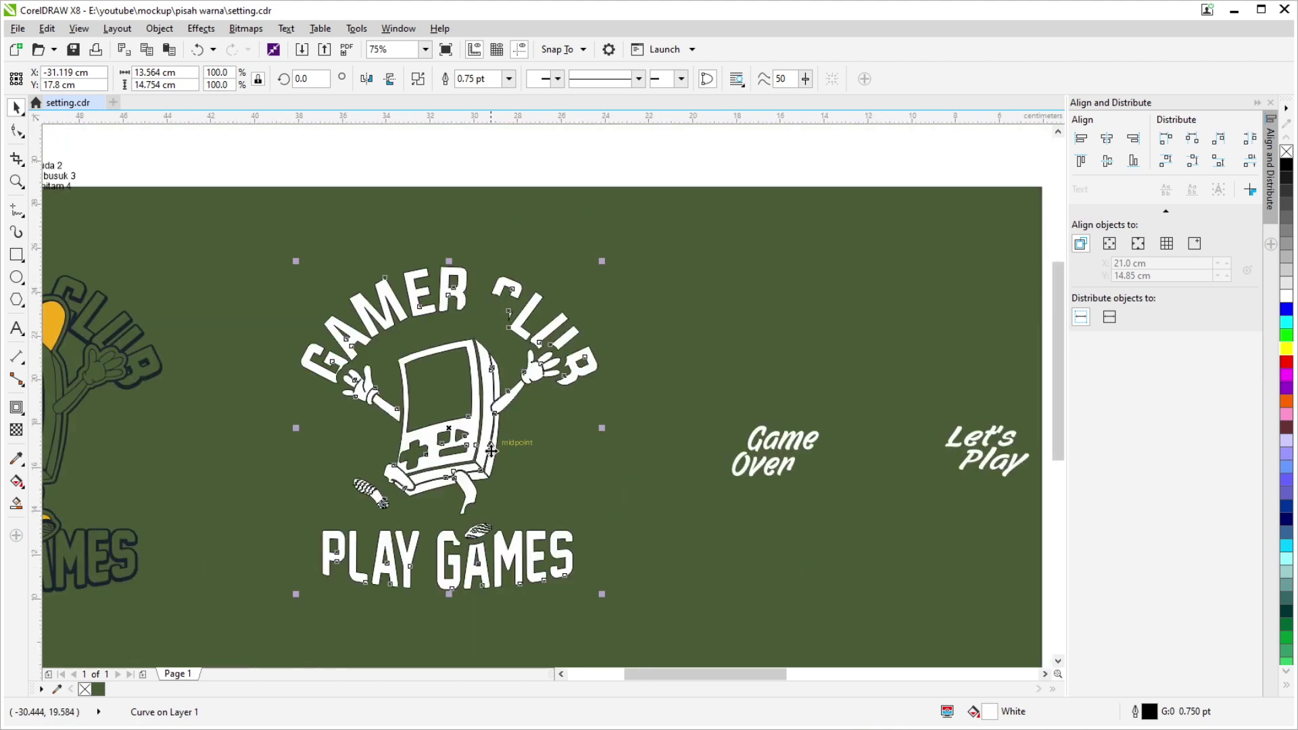
scroll(428, 551, up, 2)
scroll(458, 541, down, 1)
scroll(450, 587, up, 4)
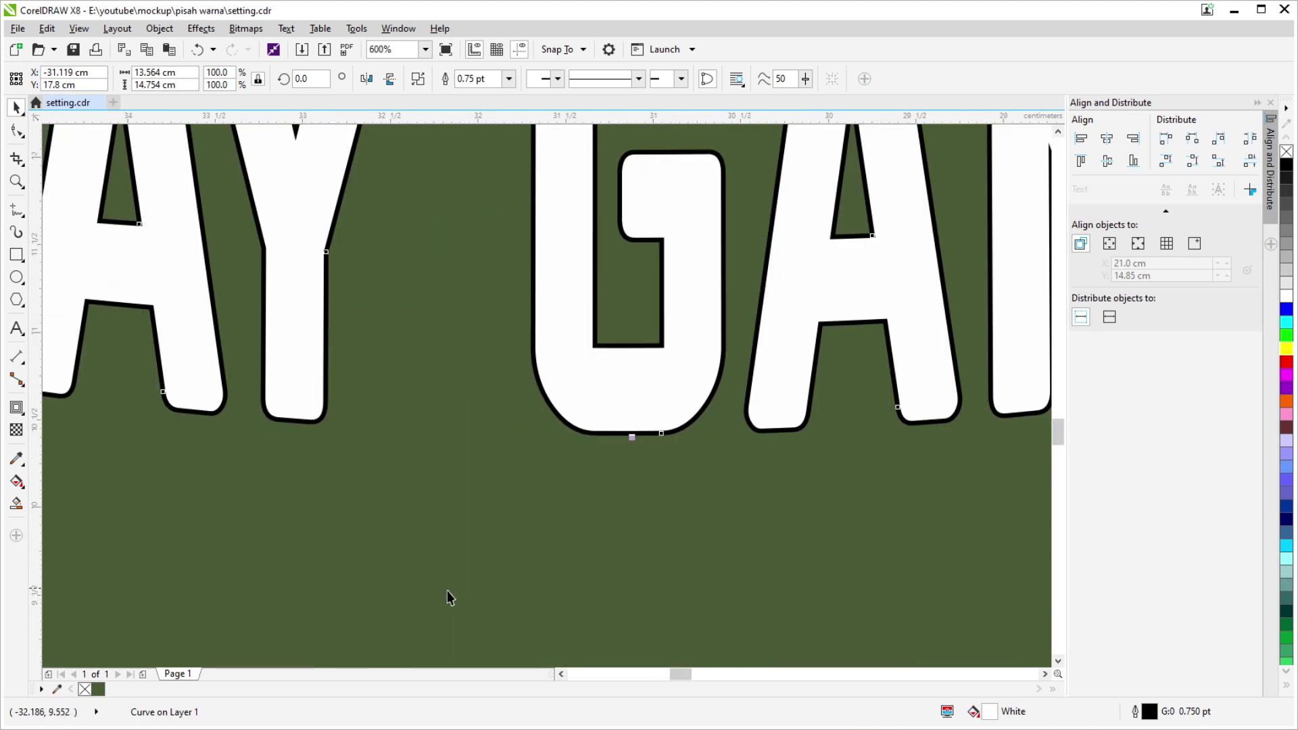
scroll(562, 469, down, 2)
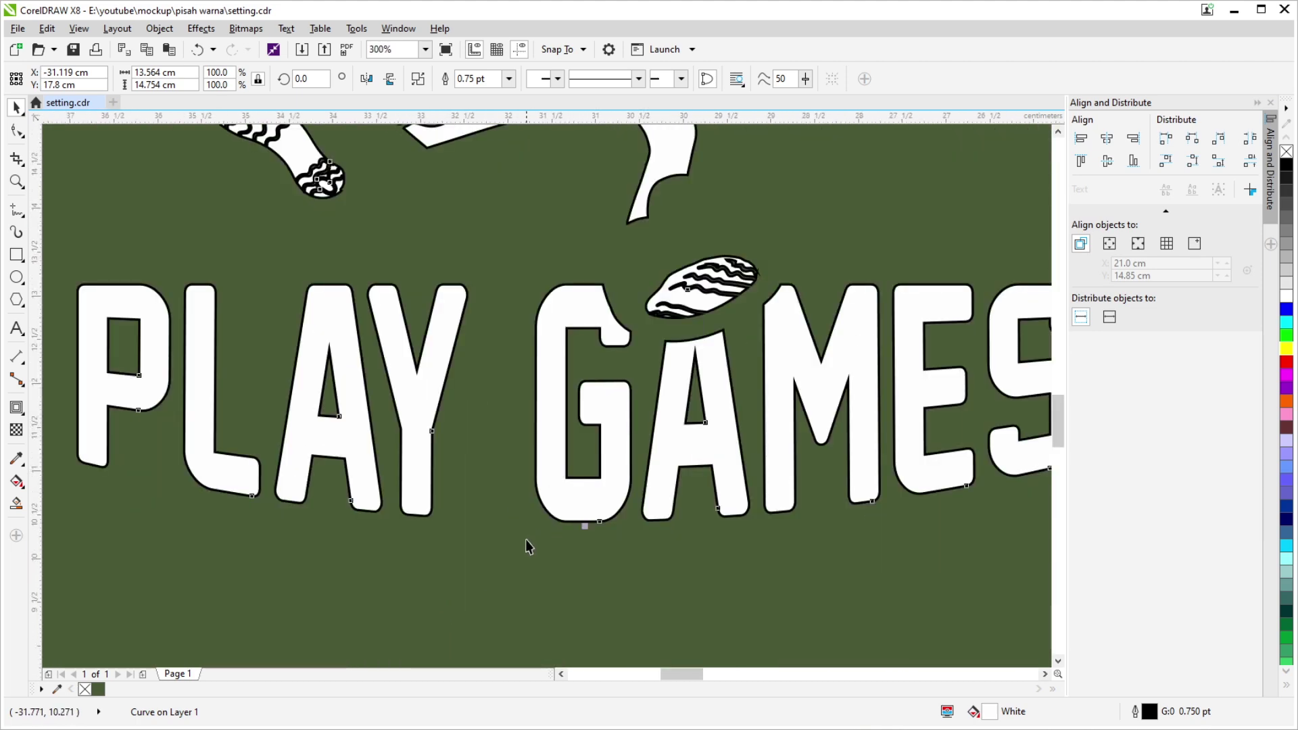
Try converting the logo outline to an object, then undo the conversion.
key(ctrl+shift+q)
scroll(523, 526, down, 3)
scroll(430, 230, up, 3)
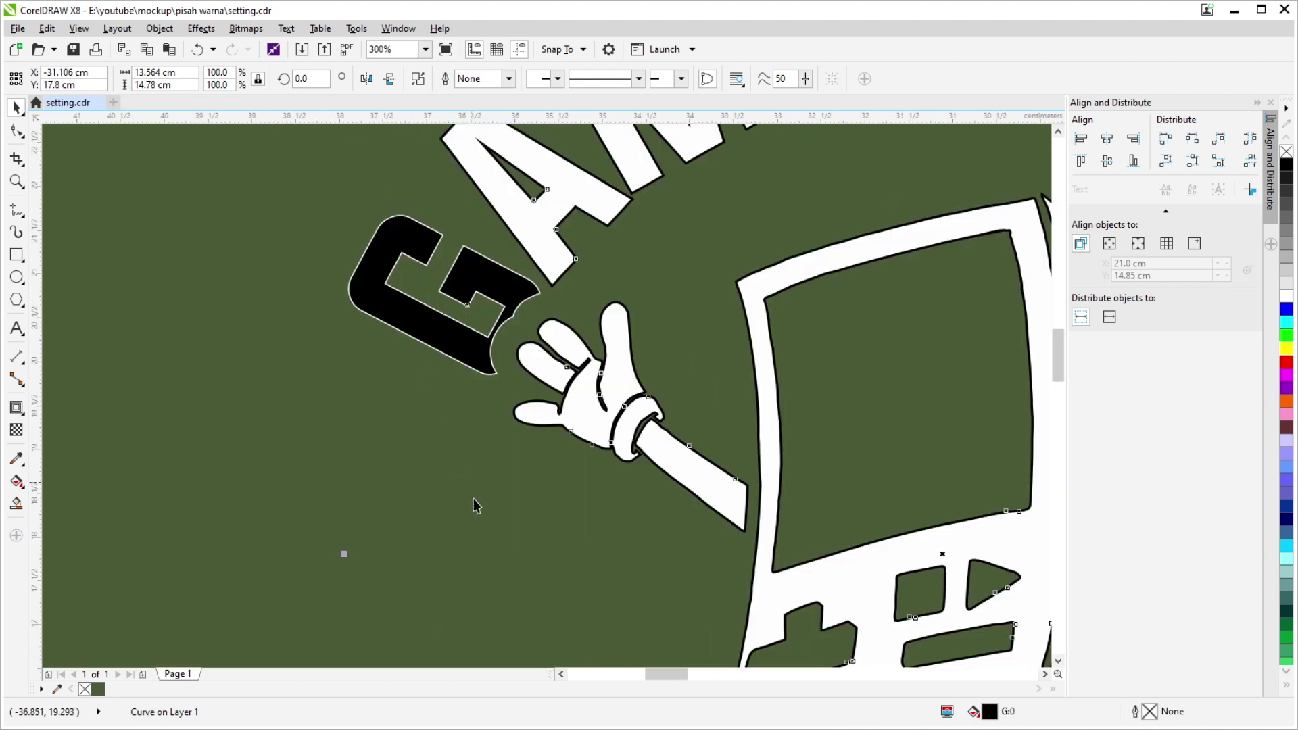
scroll(430, 230, up, 2)
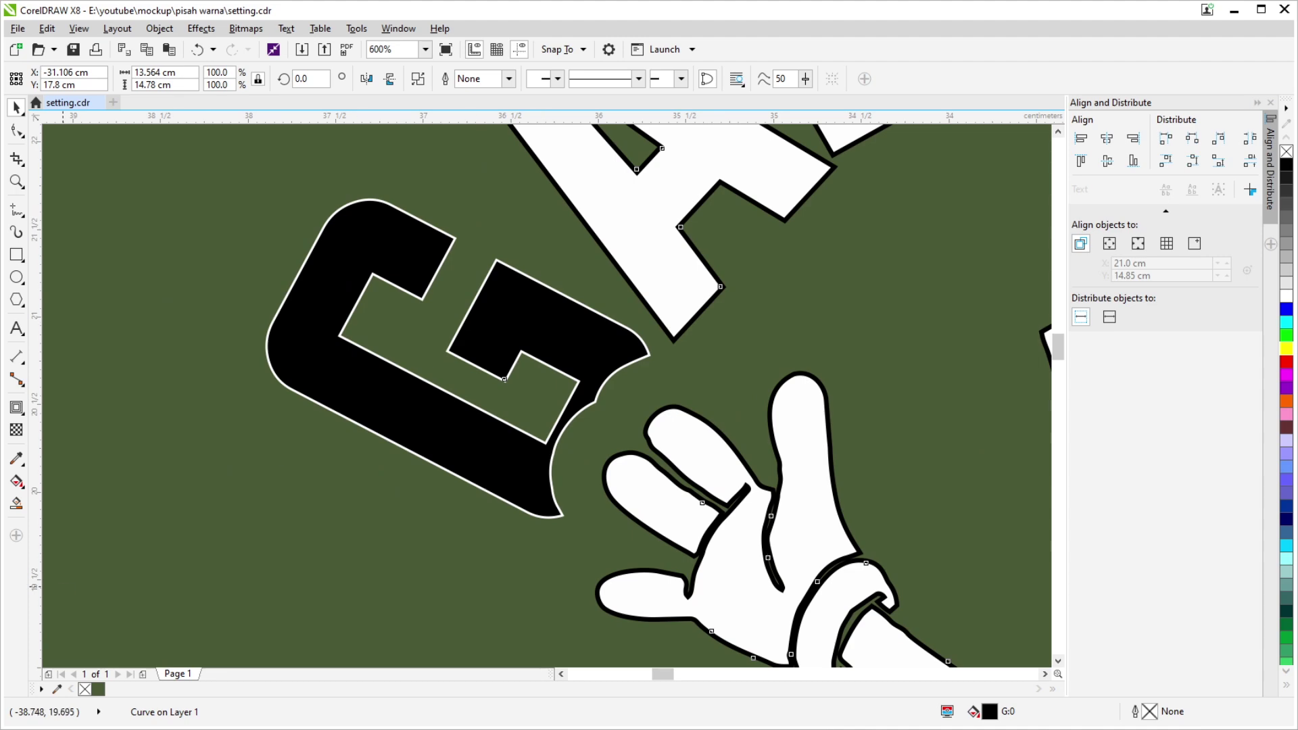
key(ctrl+z)
scroll(442, 161, down, 2)
scroll(442, 161, down, 1)
Make the logo's outline colour white from the palette.
scroll(441, 161, up, 1)
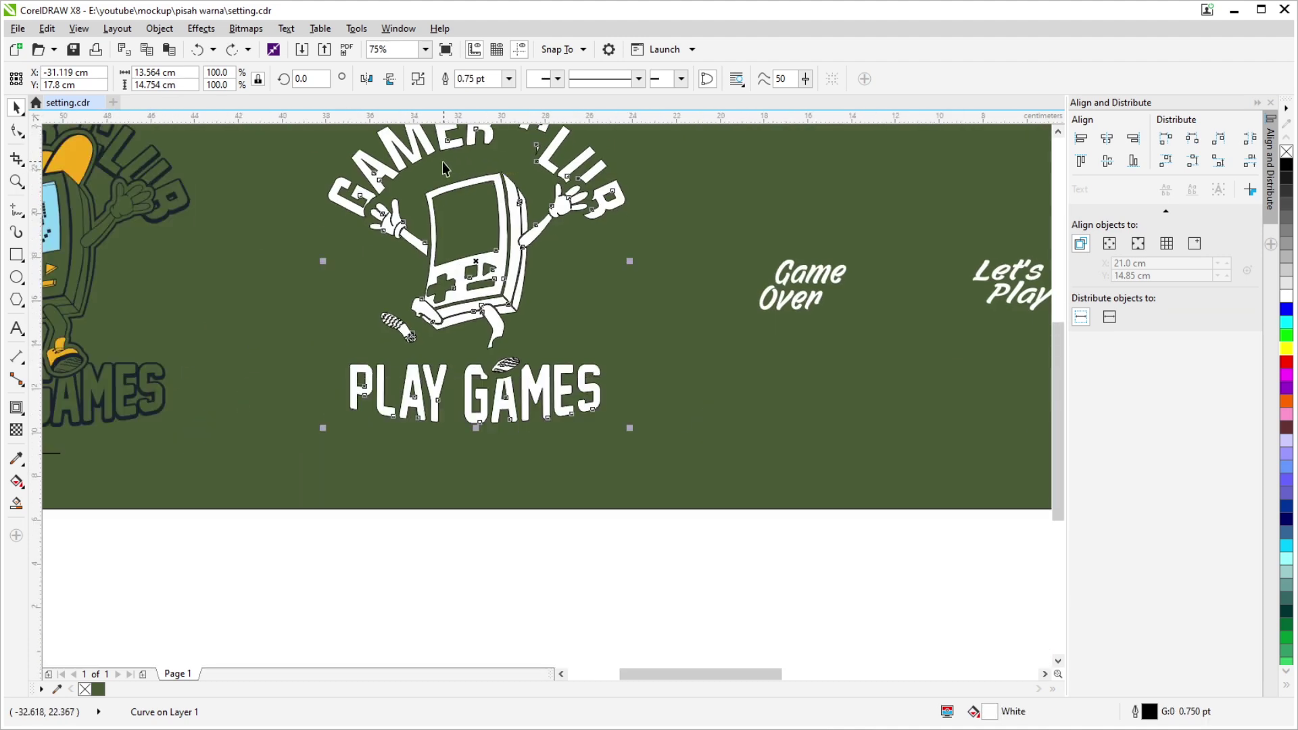
scroll(442, 160, up, 2)
scroll(355, 389, up, 2)
scroll(355, 389, down, 1)
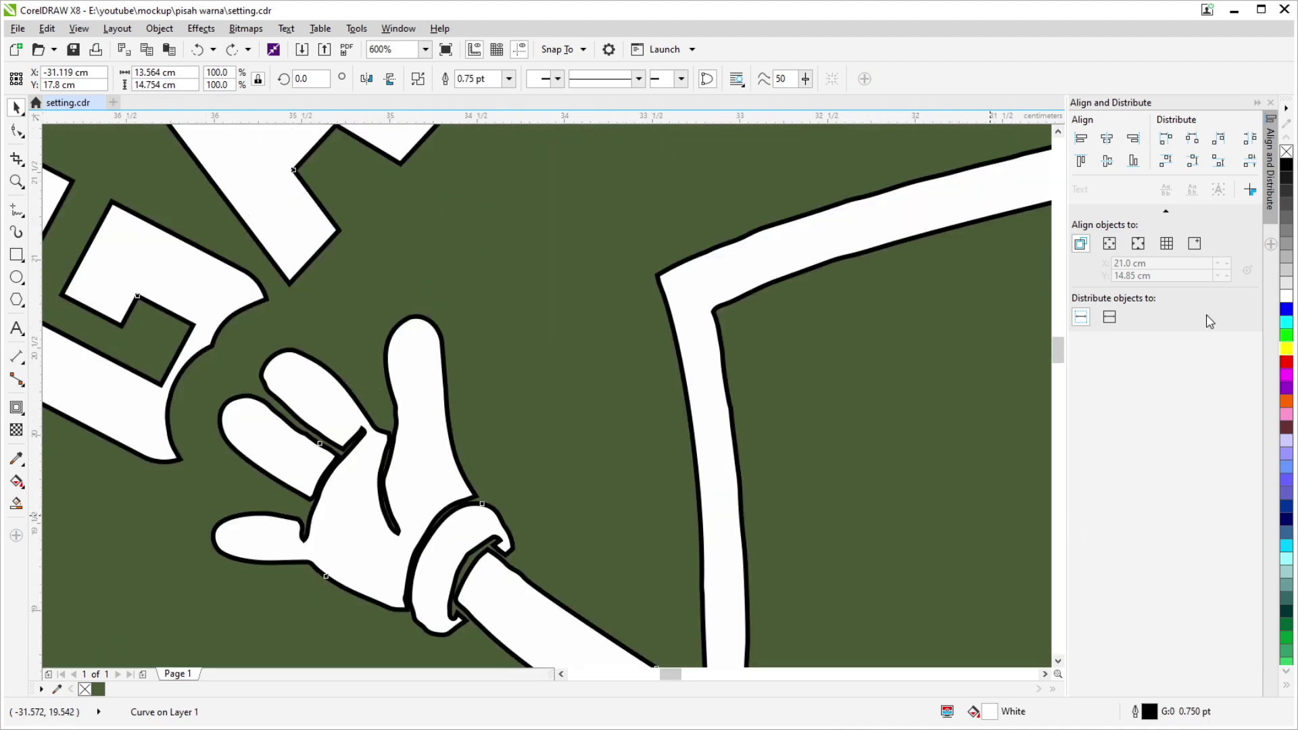
right_click(1287, 302)
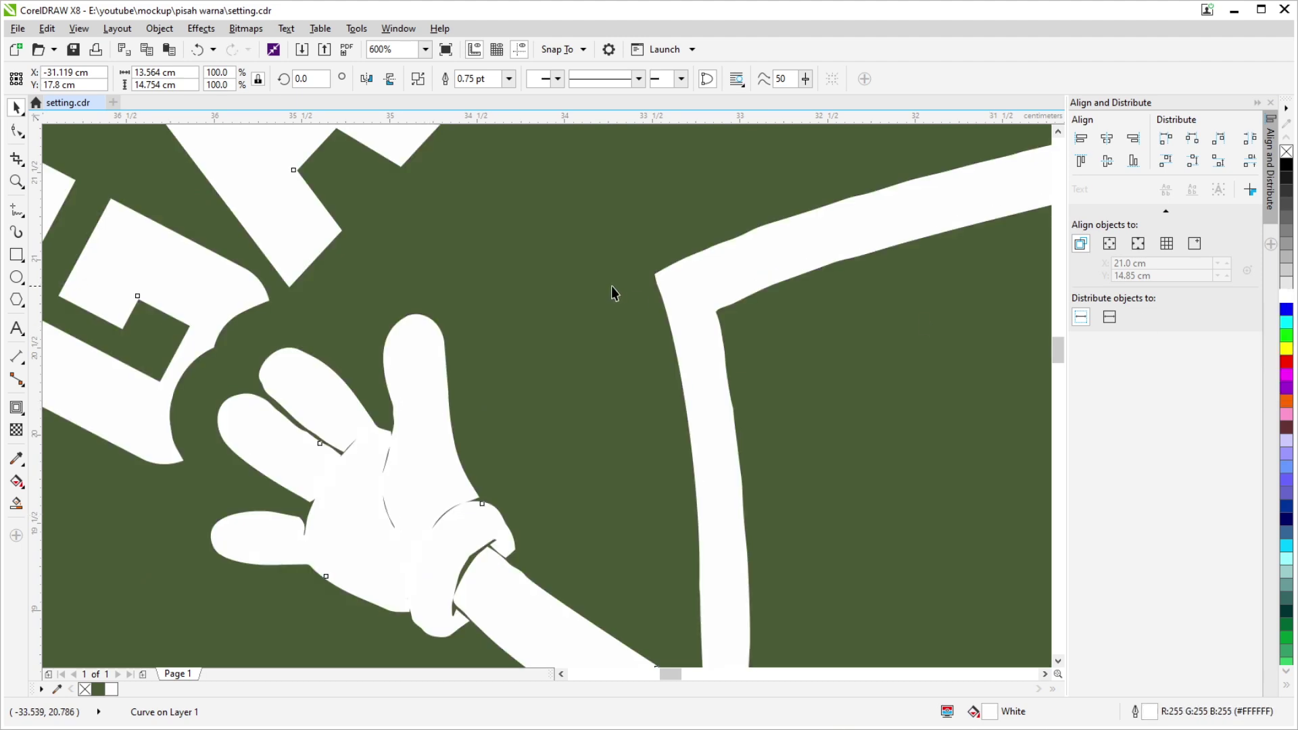
scroll(476, 342, down, 3)
scroll(476, 338, up, 1)
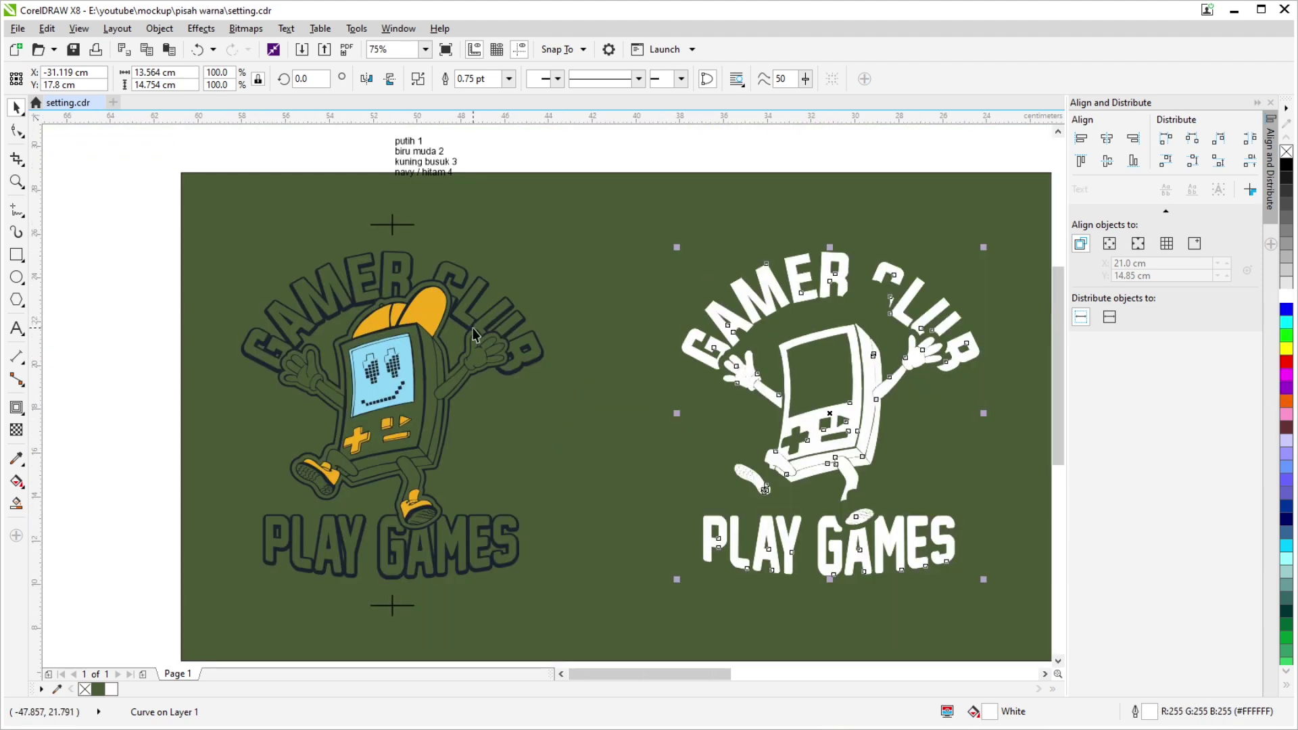
Shift the dark outline group 20 cm right onto the white logo, testing its stacking order.
click(511, 308)
key(Right)
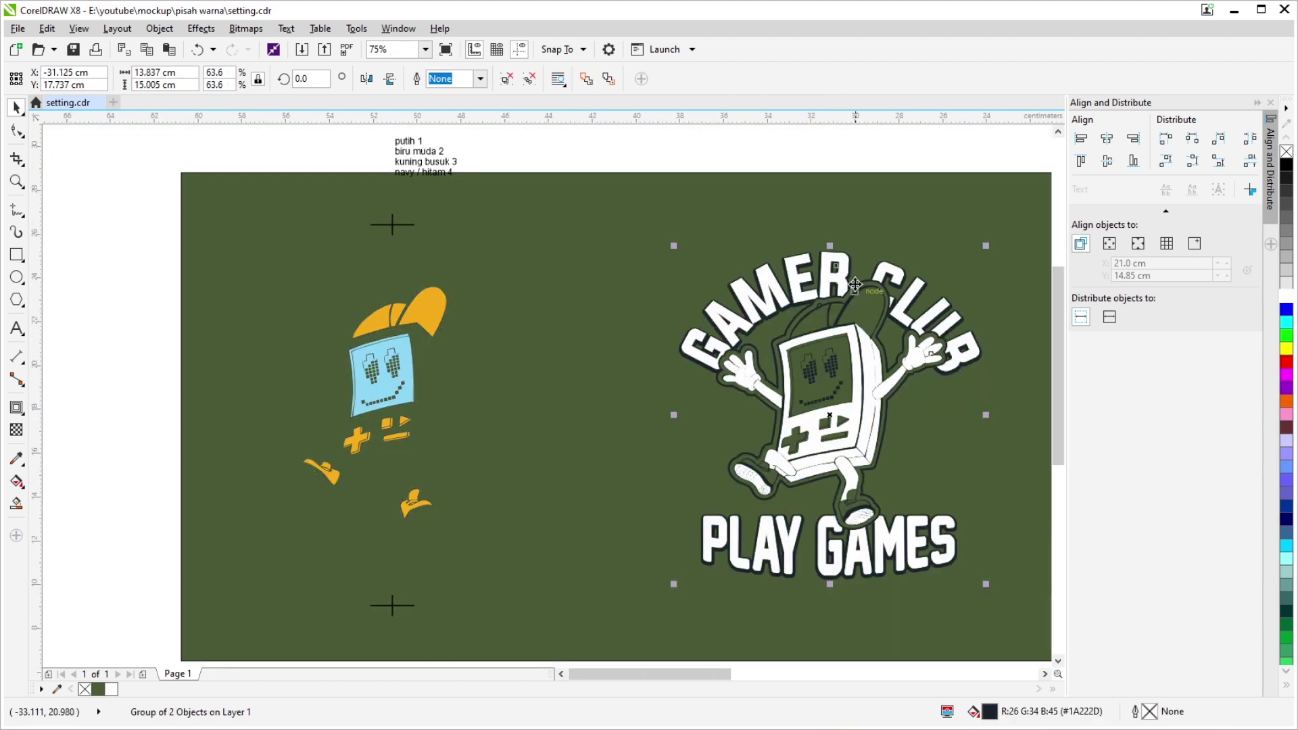
scroll(568, 270, up, 3)
scroll(439, 240, up, 2)
drag(439, 240, 441, 282)
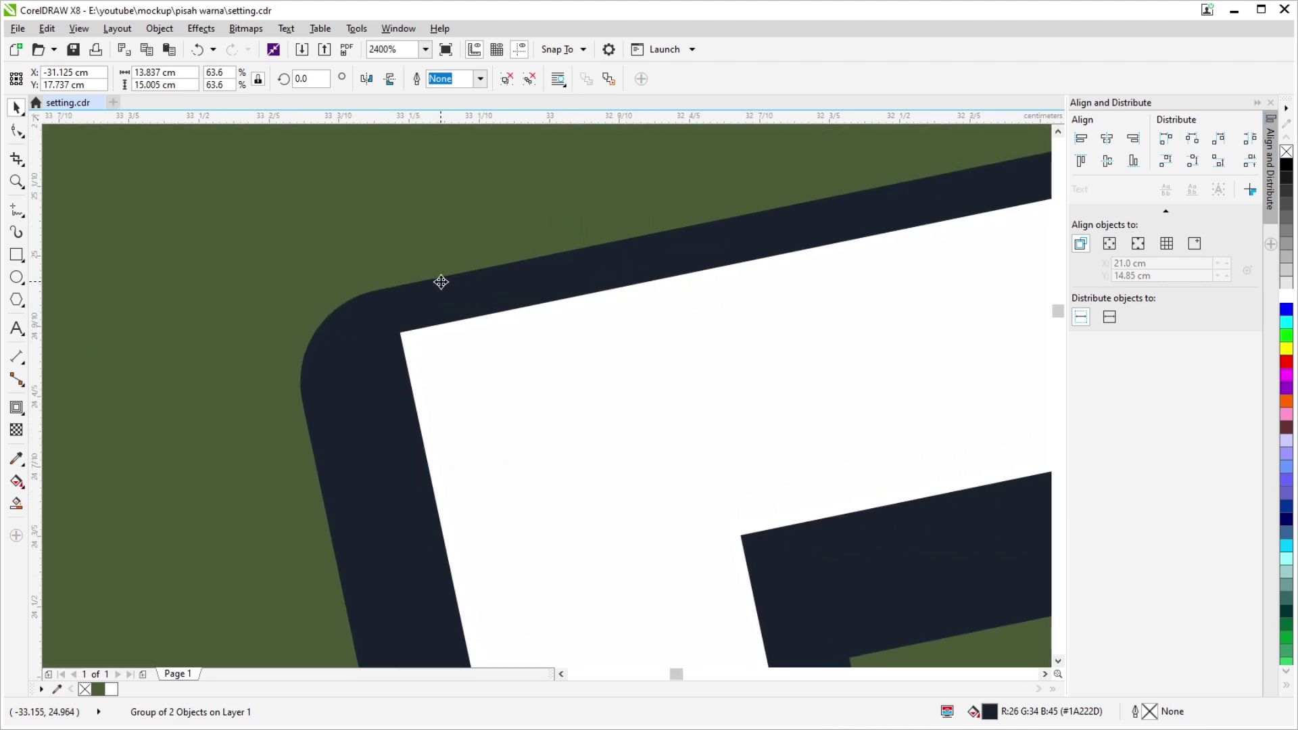
key(shift+Page_Down)
key(shift+Page_Down)
key(shift+Page_Up)
Check how the white fill shapes sit on their outlines, leaving them in place.
scroll(437, 281, down, 3)
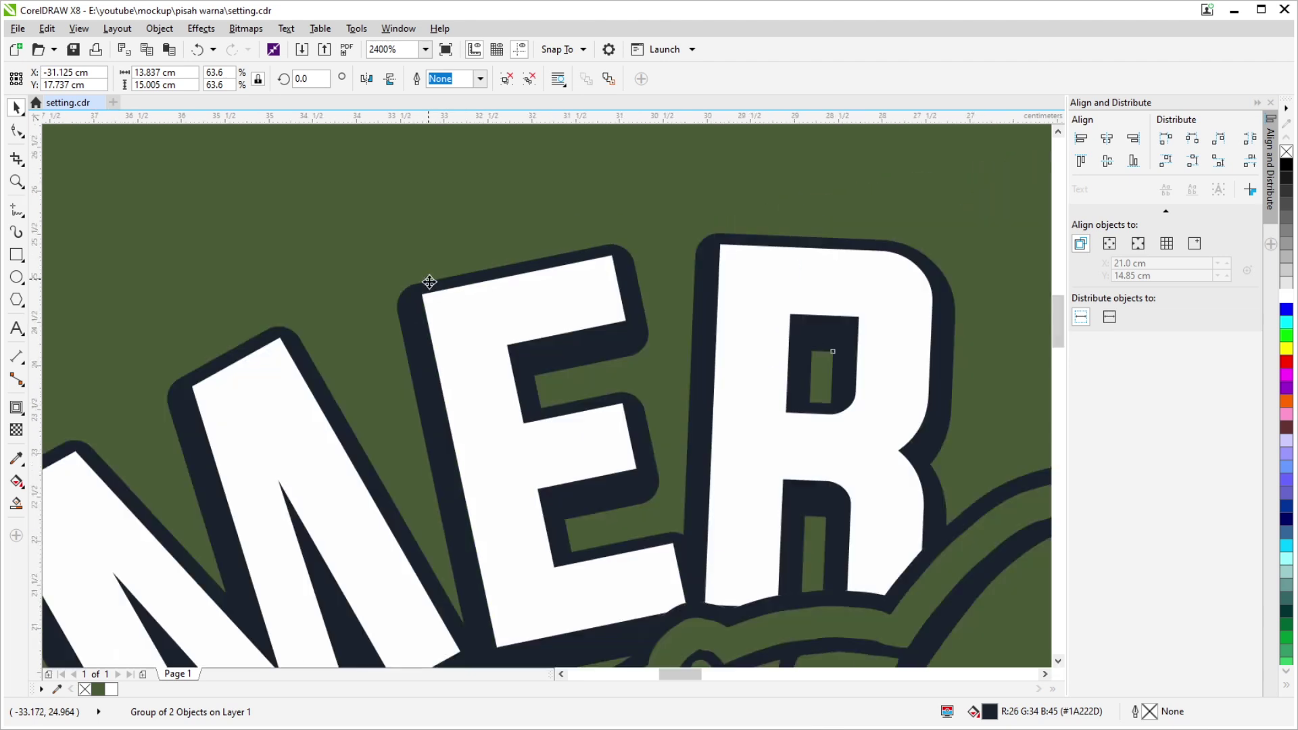
scroll(429, 281, down, 2)
scroll(533, 318, down, 1)
click(533, 317)
scroll(521, 270, up, 1)
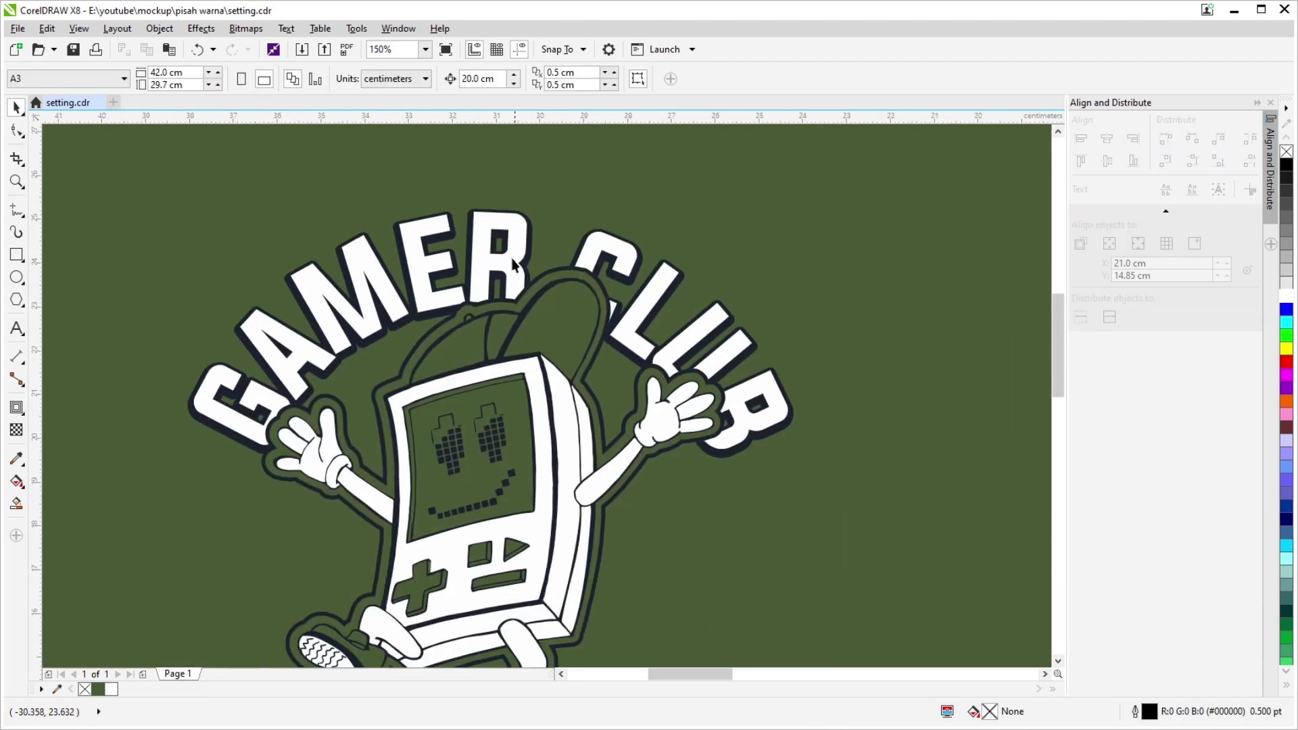
scroll(520, 244, up, 1)
drag(528, 233, 512, 311)
key(Escape)
scroll(512, 311, down, 1)
scroll(533, 324, up, 1)
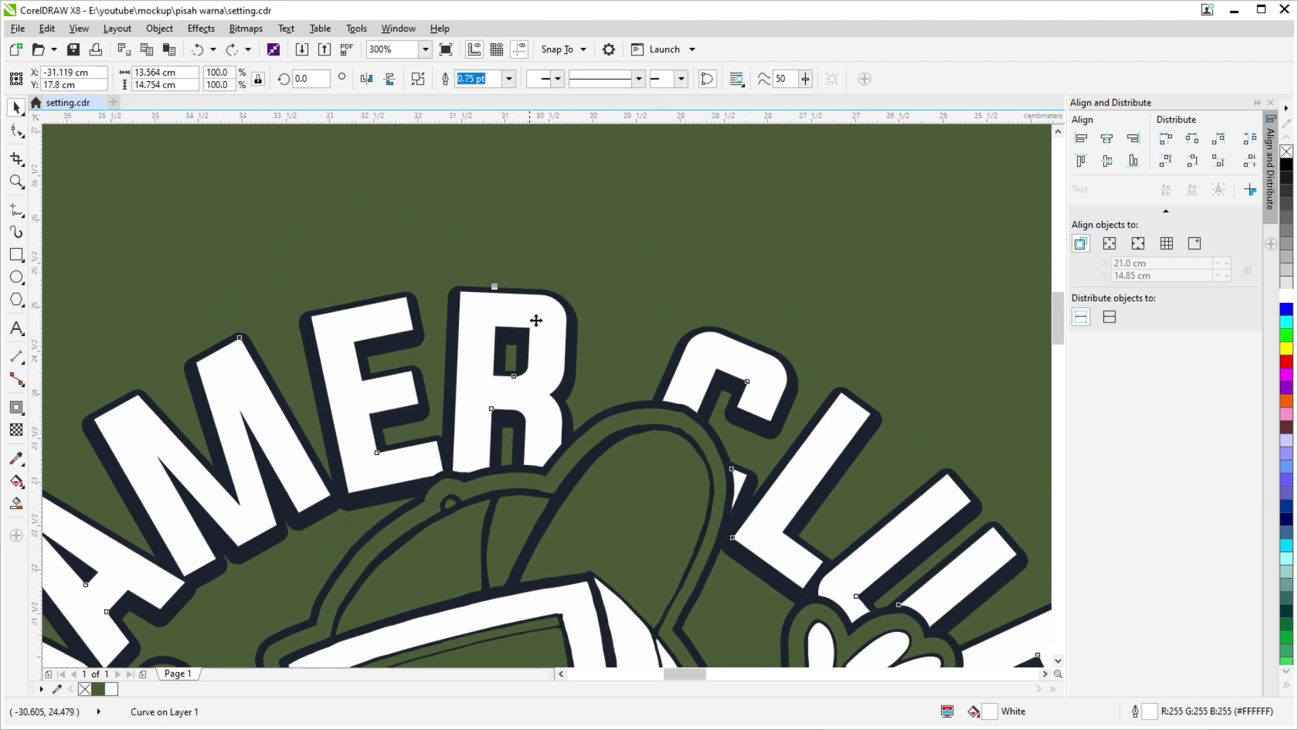
scroll(660, 292, up, 2)
key(Escape)
Compare with undo/redo, then set the navy outline group to no fill.
click(610, 356)
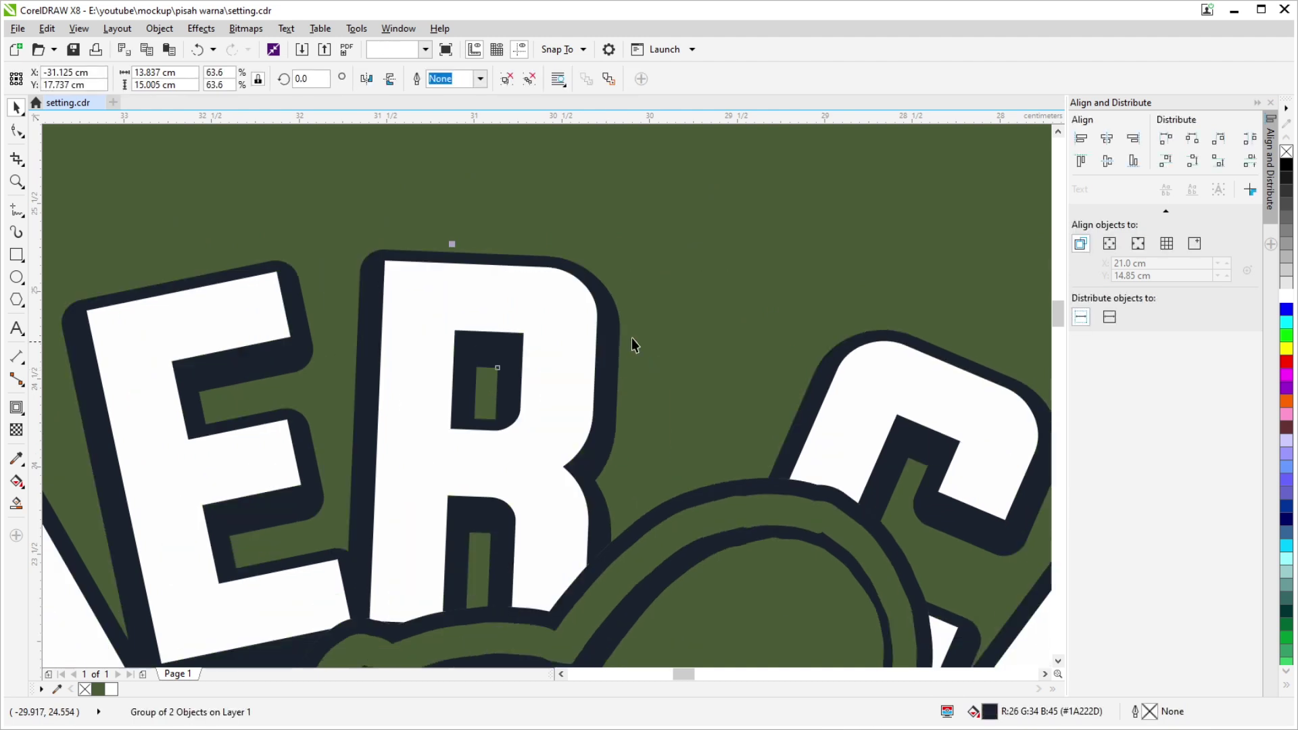
scroll(628, 338, up, 1)
key(ctrl+z)
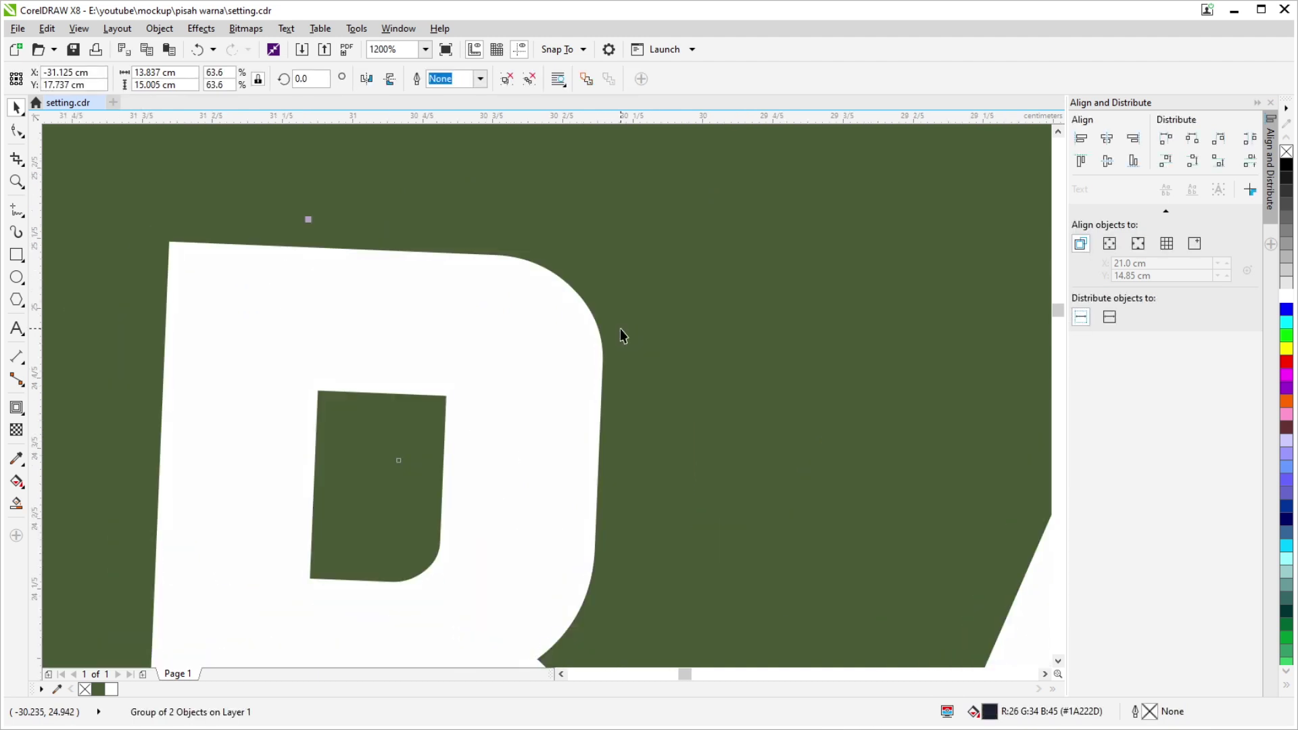
key(ctrl+shift+z)
key(ctrl+z)
key(ctrl+shift+z)
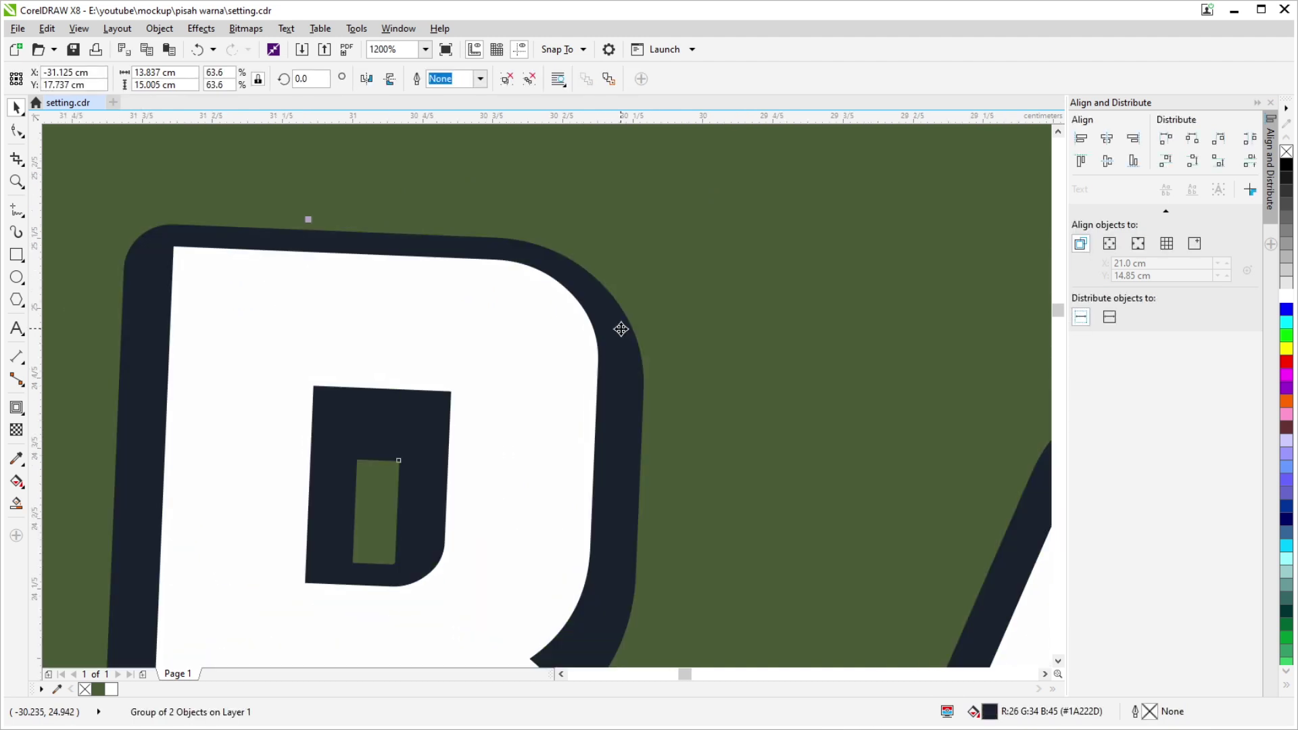
click(1286, 152)
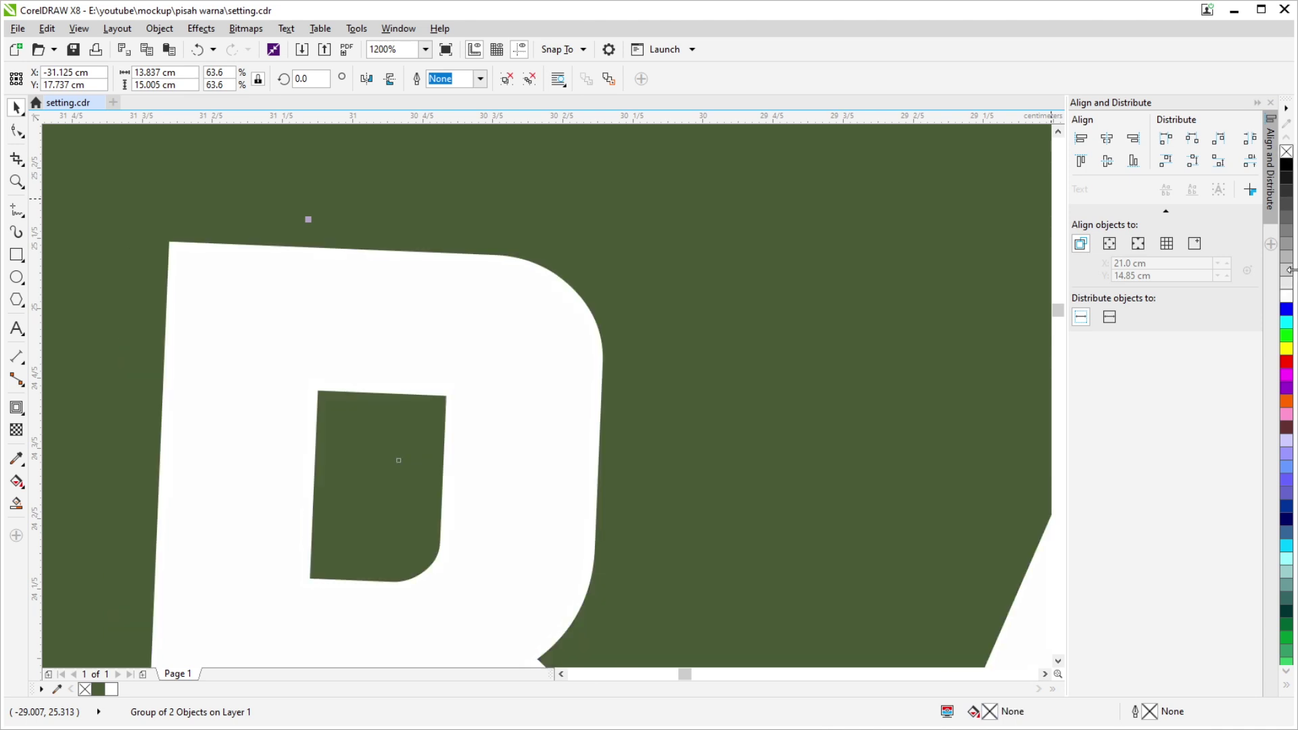
Give the white shapes a grey hairline outline and zoom in to check the edges.
right_click(1286, 217)
scroll(607, 323, up, 2)
scroll(555, 324, up, 1)
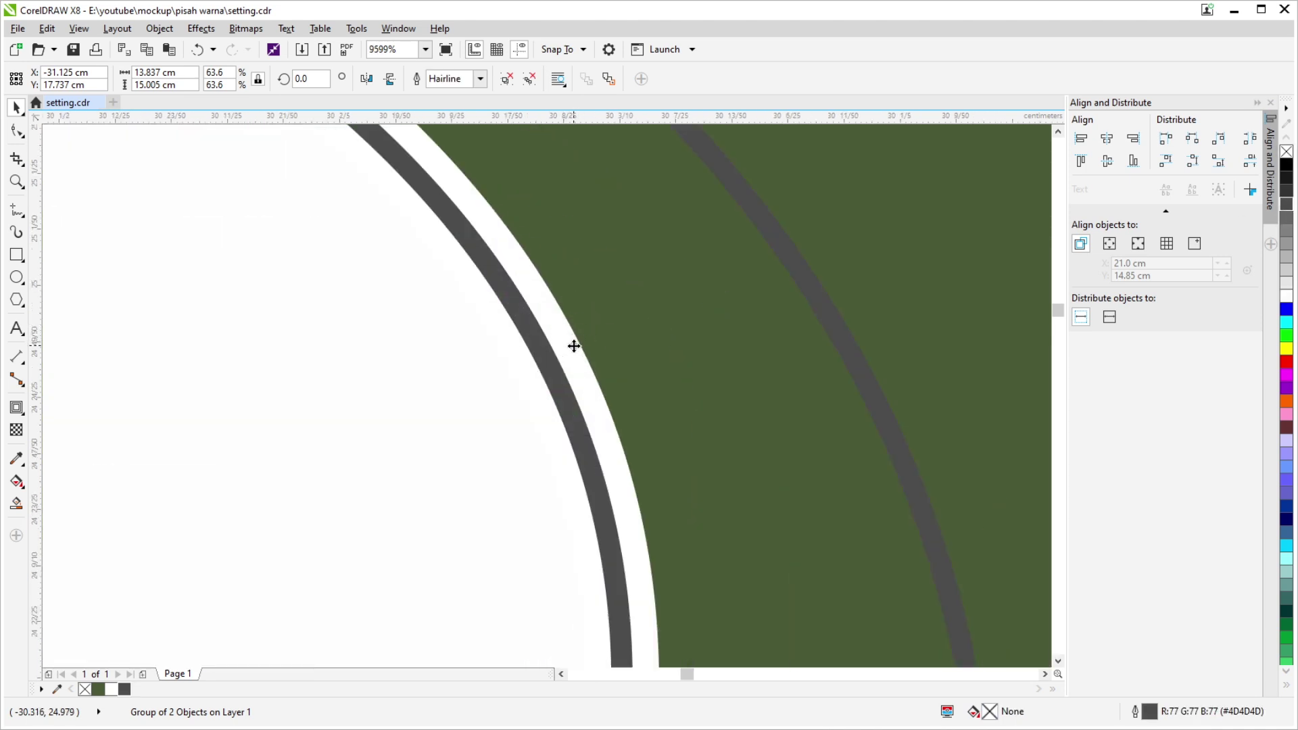
scroll(575, 339, down, 2)
scroll(574, 348, down, 1)
scroll(571, 344, down, 1)
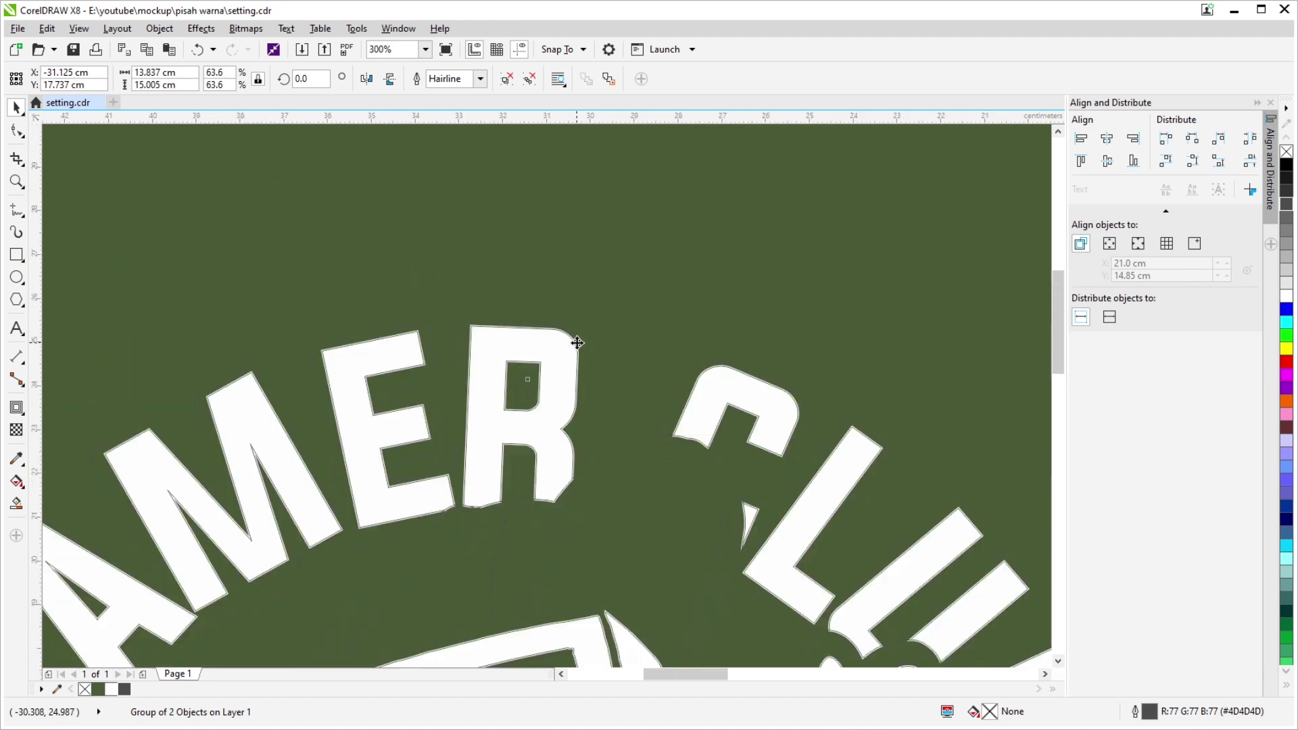
scroll(542, 469, down, 1)
scroll(549, 439, up, 1)
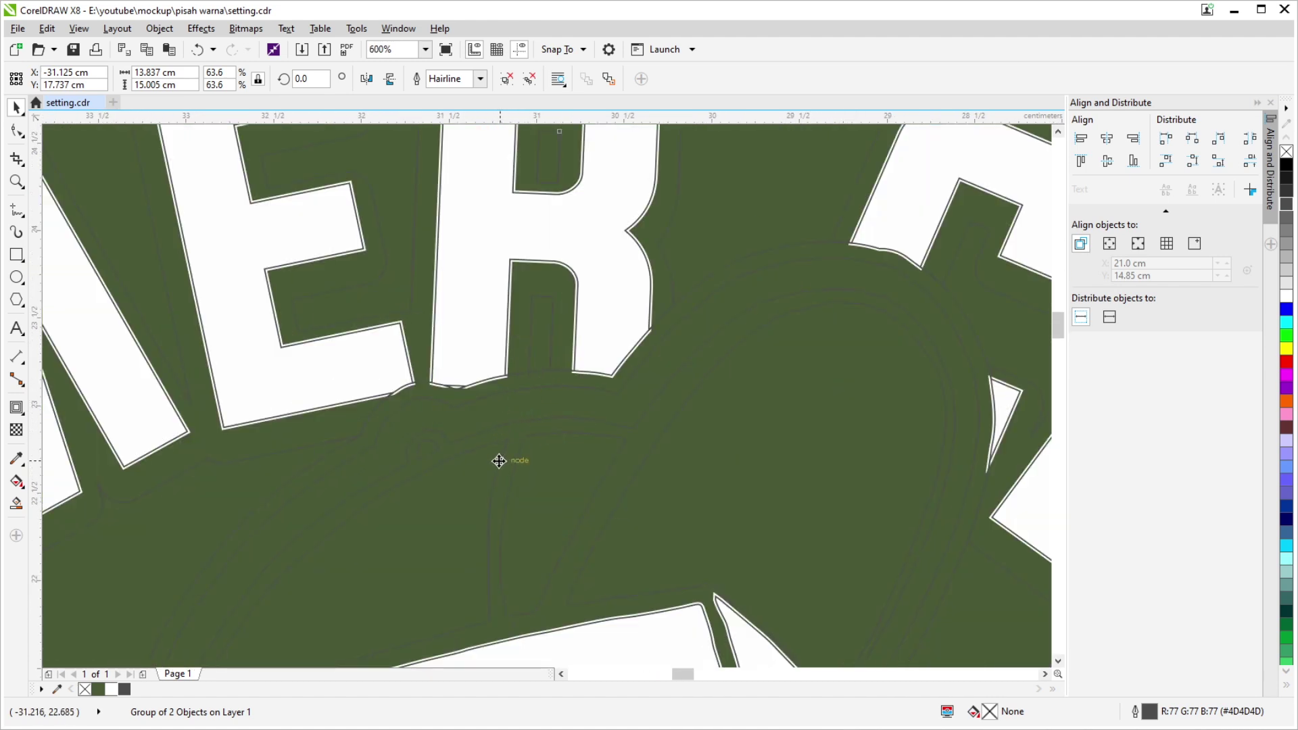
scroll(442, 369, up, 2)
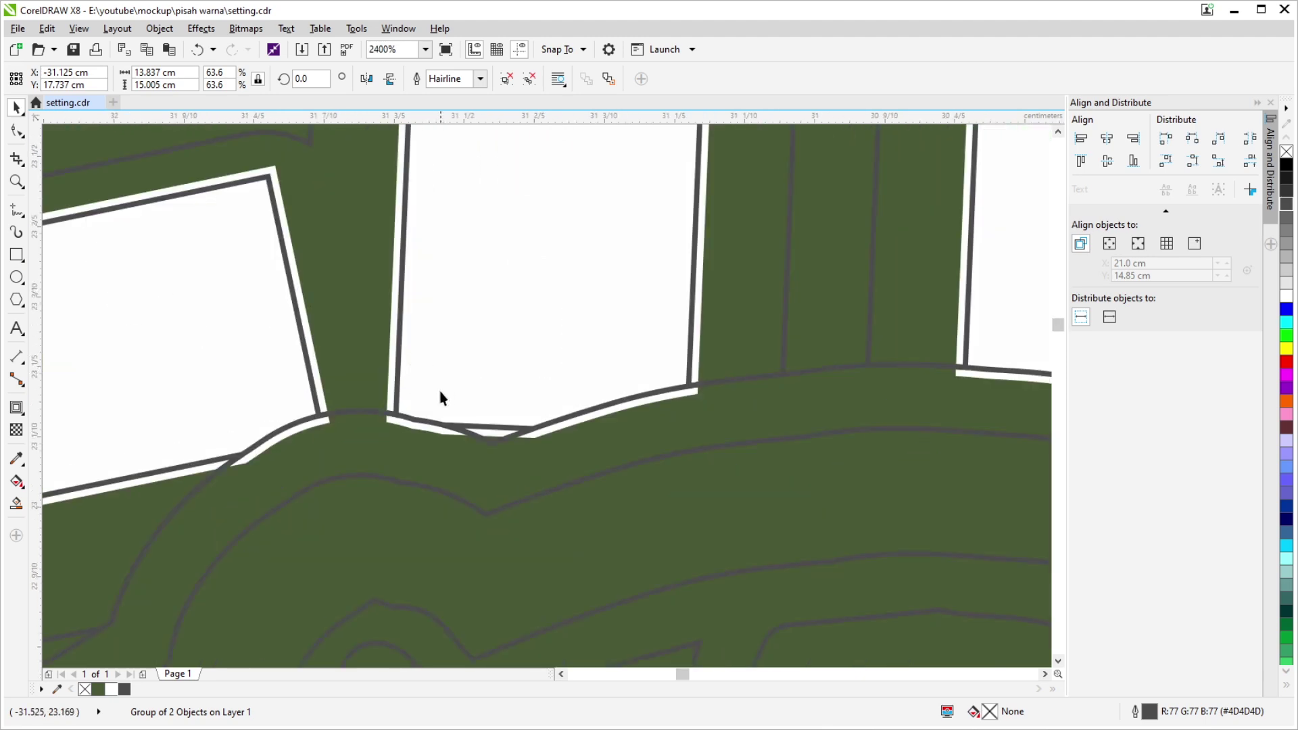
scroll(321, 405, up, 3)
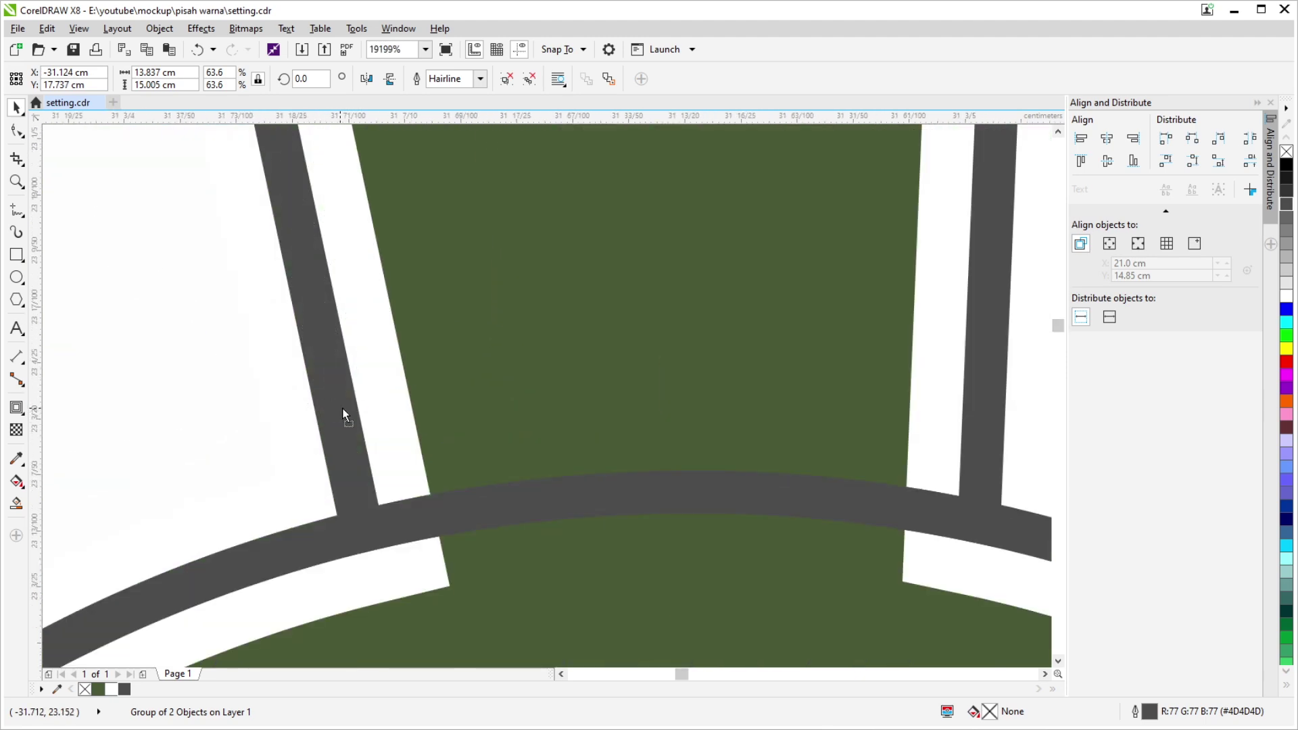
scroll(343, 409, down, 1)
scroll(358, 412, down, 3)
scroll(291, 422, down, 2)
scroll(270, 433, up, 2)
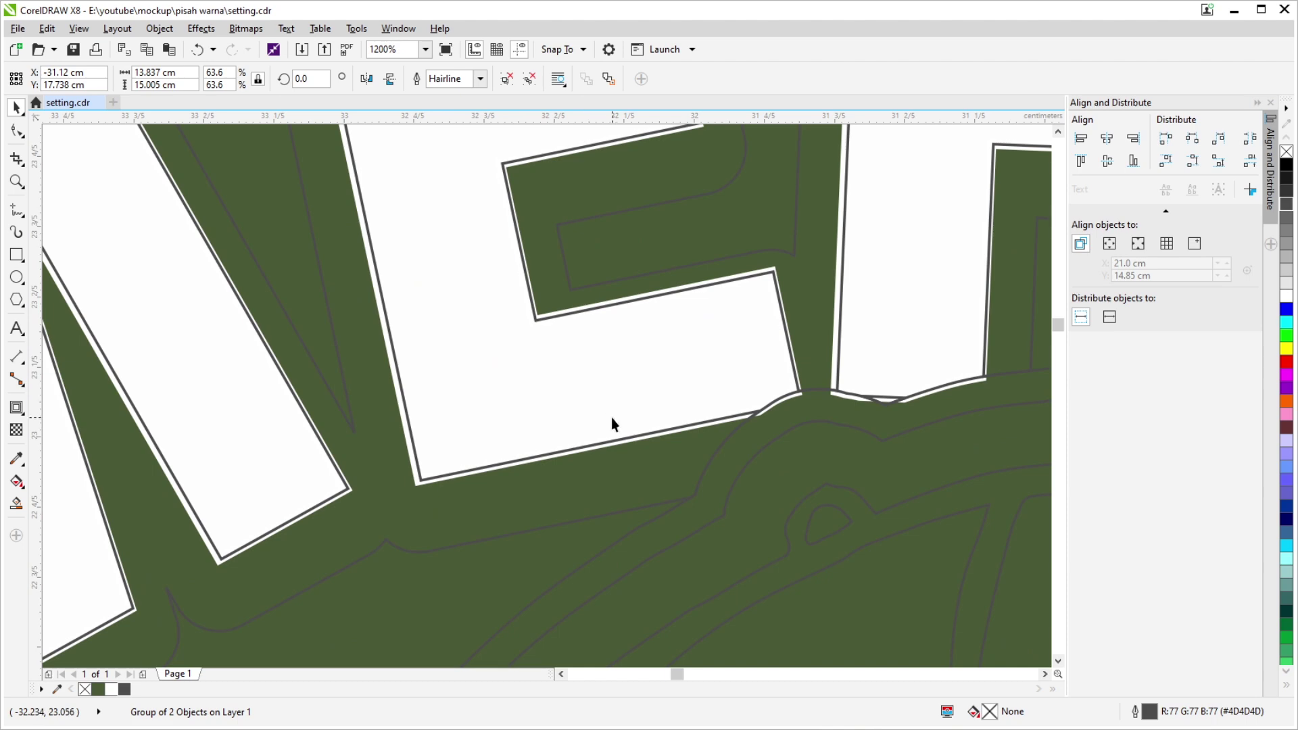
scroll(611, 416, down, 2)
scroll(709, 231, up, 1)
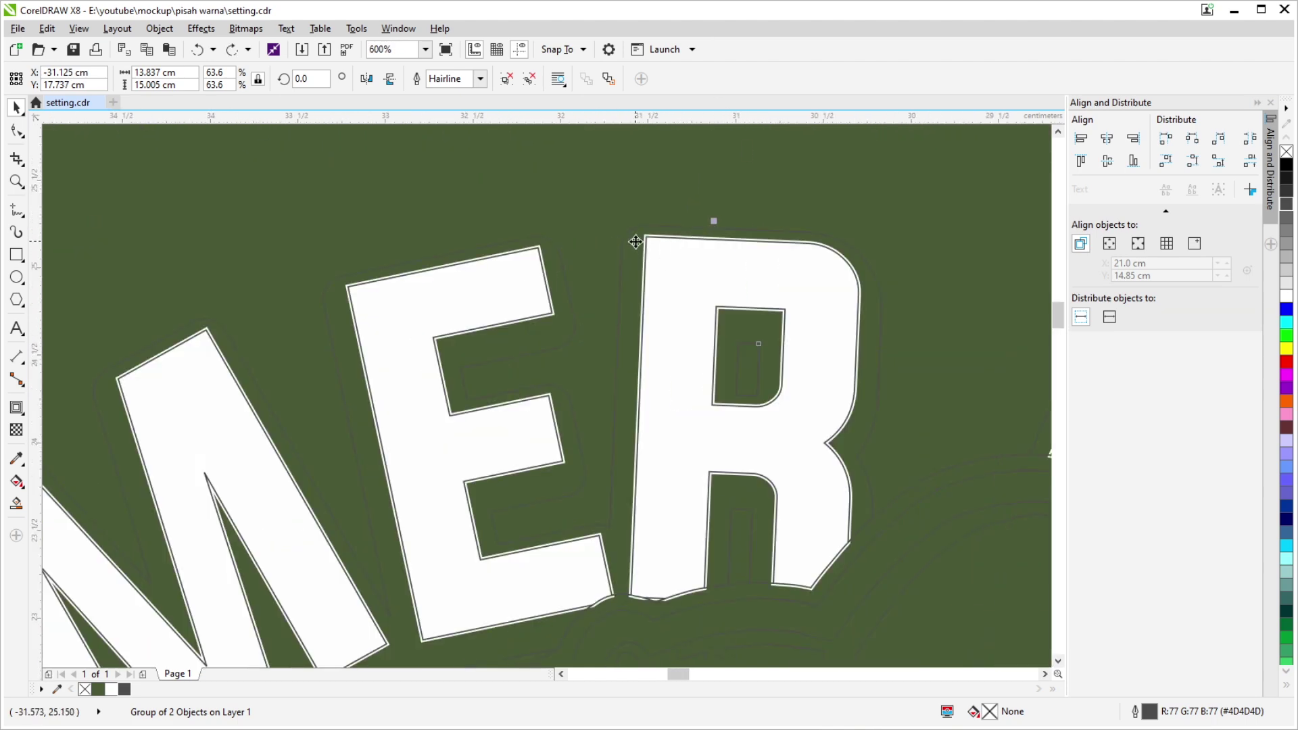
Move the navy outline group 20 cm left onto the yellow character.
scroll(436, 373, down, 2)
scroll(448, 418, down, 1)
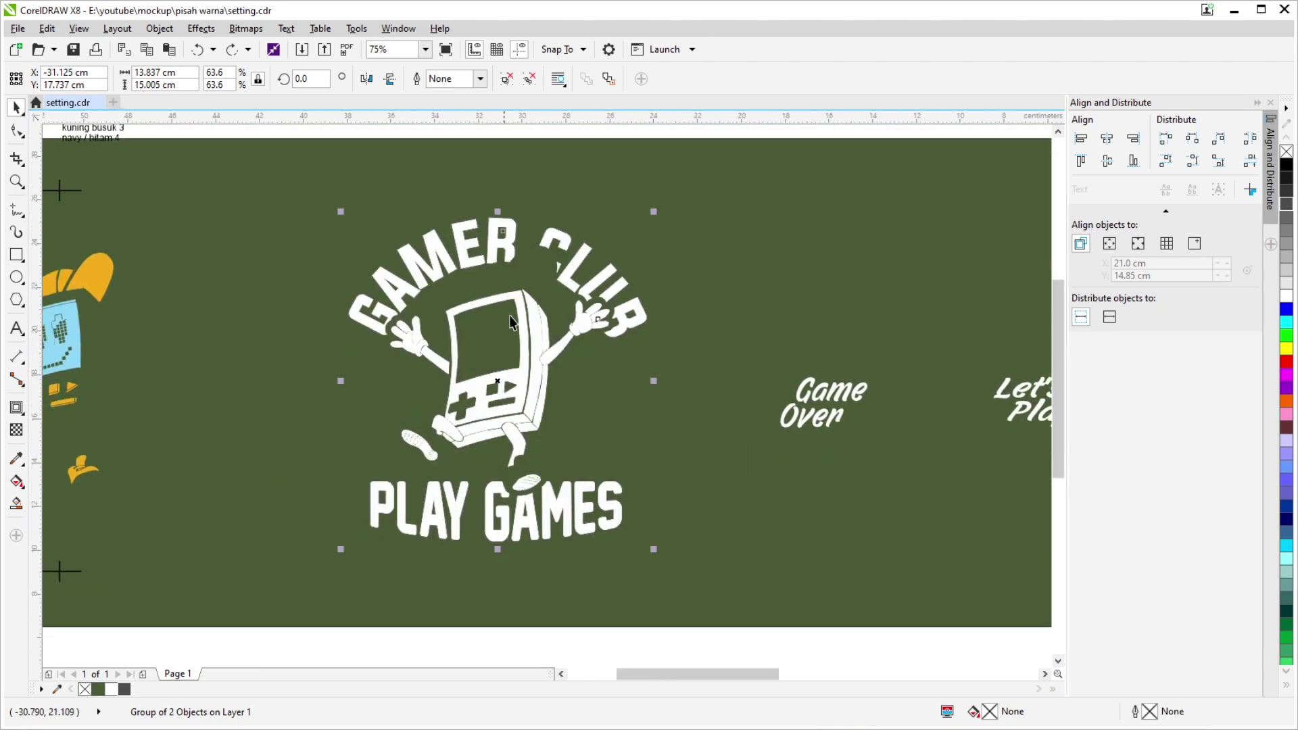
scroll(521, 267, up, 2)
scroll(586, 325, down, 2)
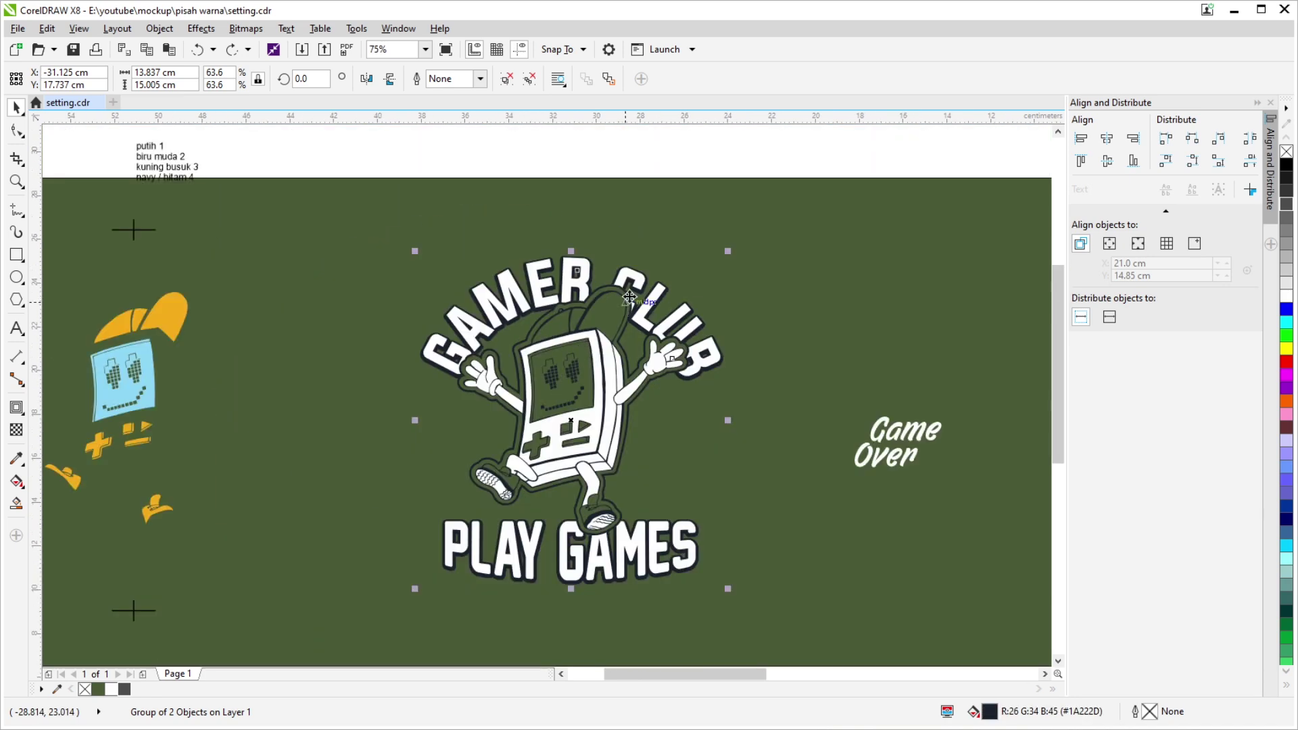
scroll(675, 338, left, 3)
key(ctrl+shift+z)
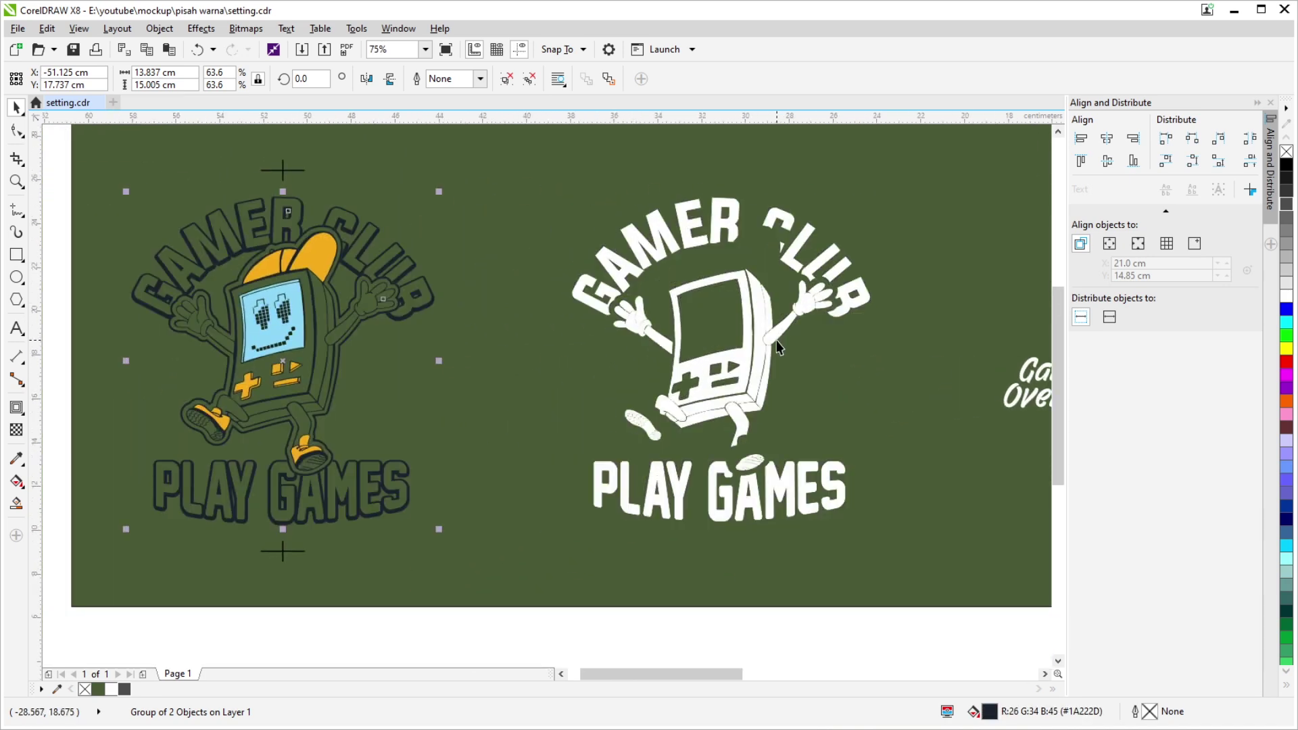
Give the welded white Gamer Club curve a black 0.75 pt outline, then deselect it.
scroll(776, 339, up, 1)
click(757, 382)
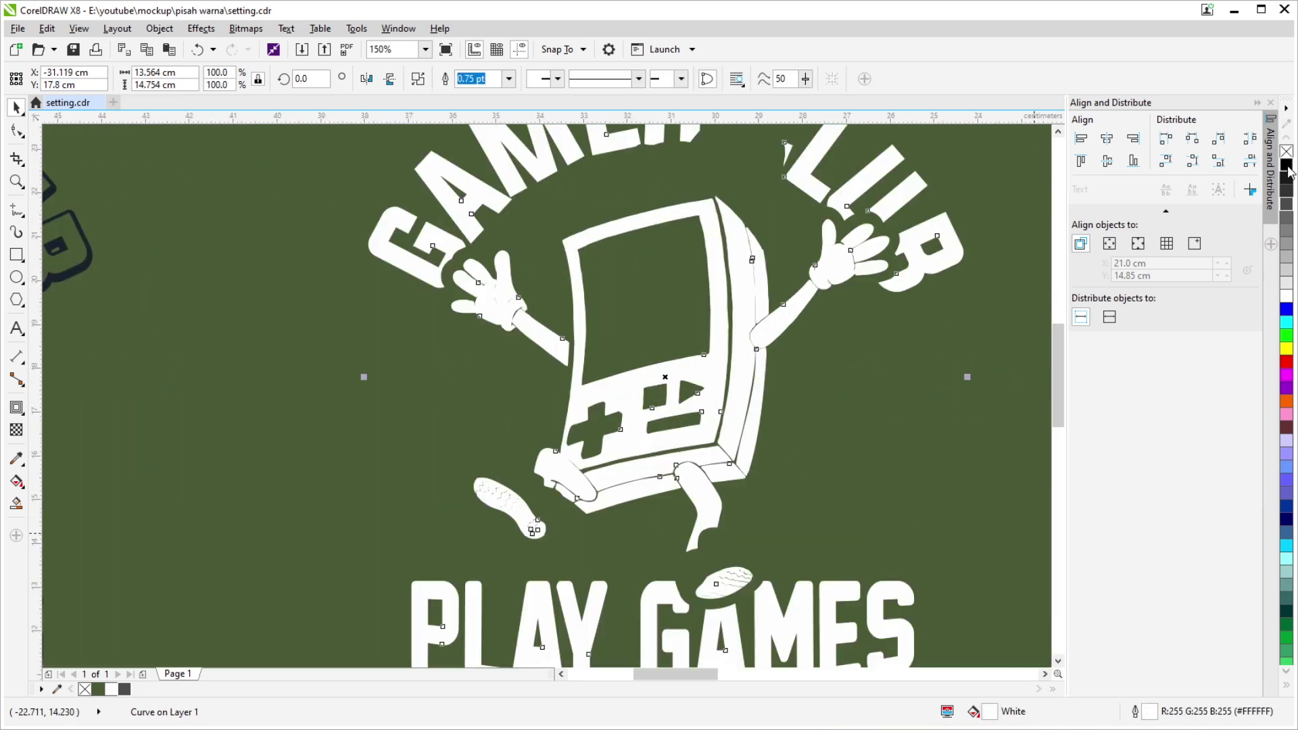
right_click(1286, 165)
scroll(814, 265, up, 3)
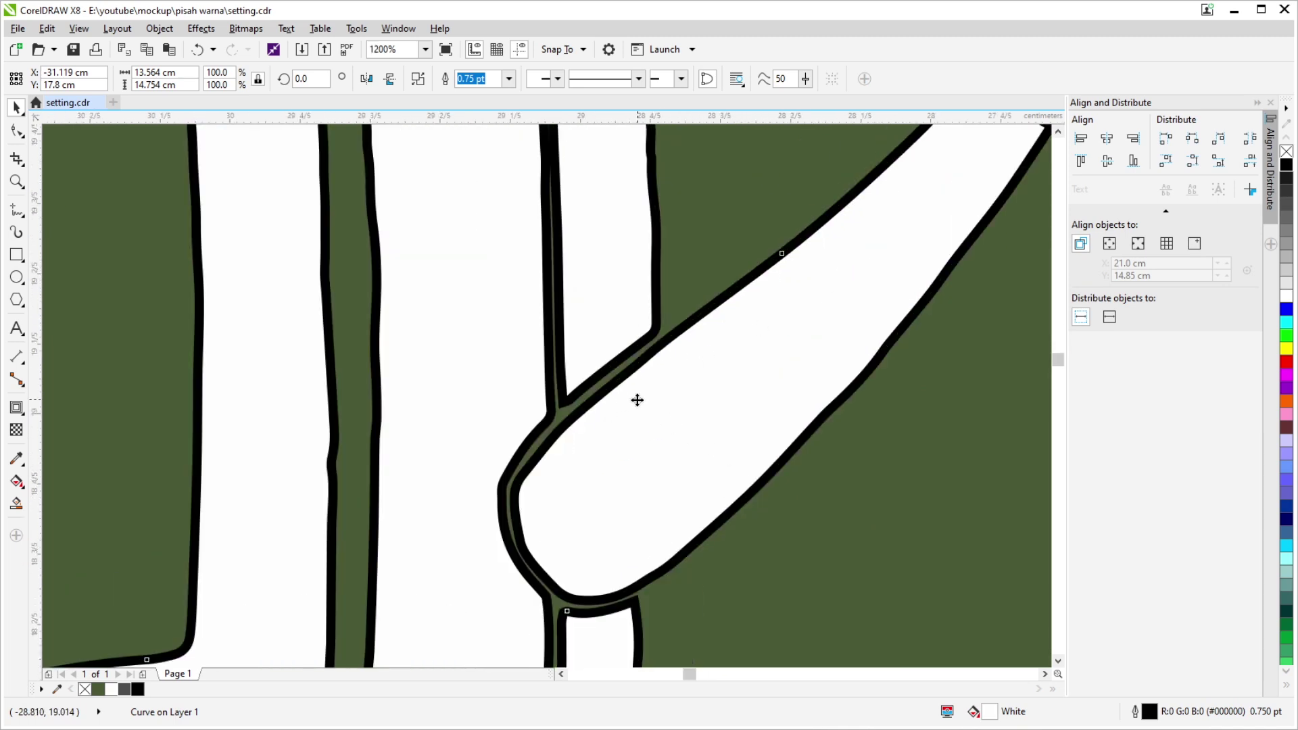
scroll(638, 396, down, 4)
scroll(514, 348, down, 2)
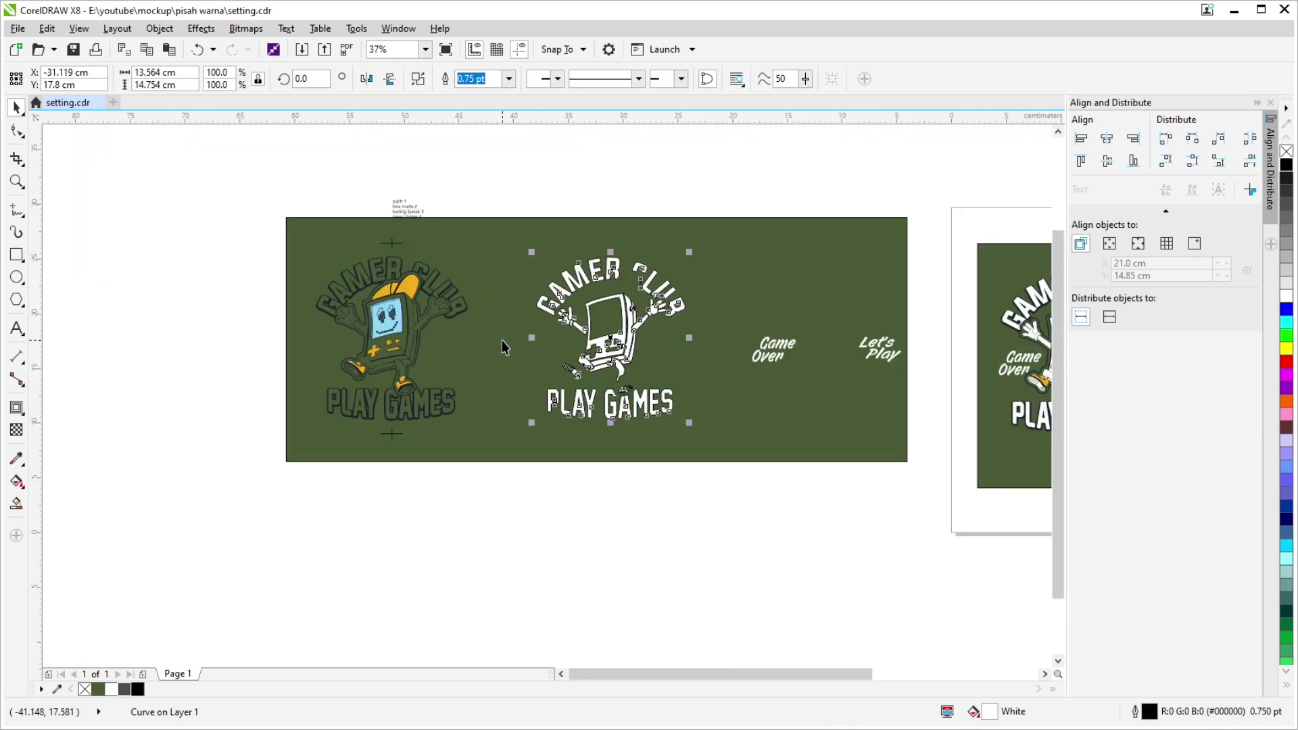
key(Escape)
scroll(493, 346, up, 3)
scroll(490, 346, up, 1)
scroll(534, 342, down, 1)
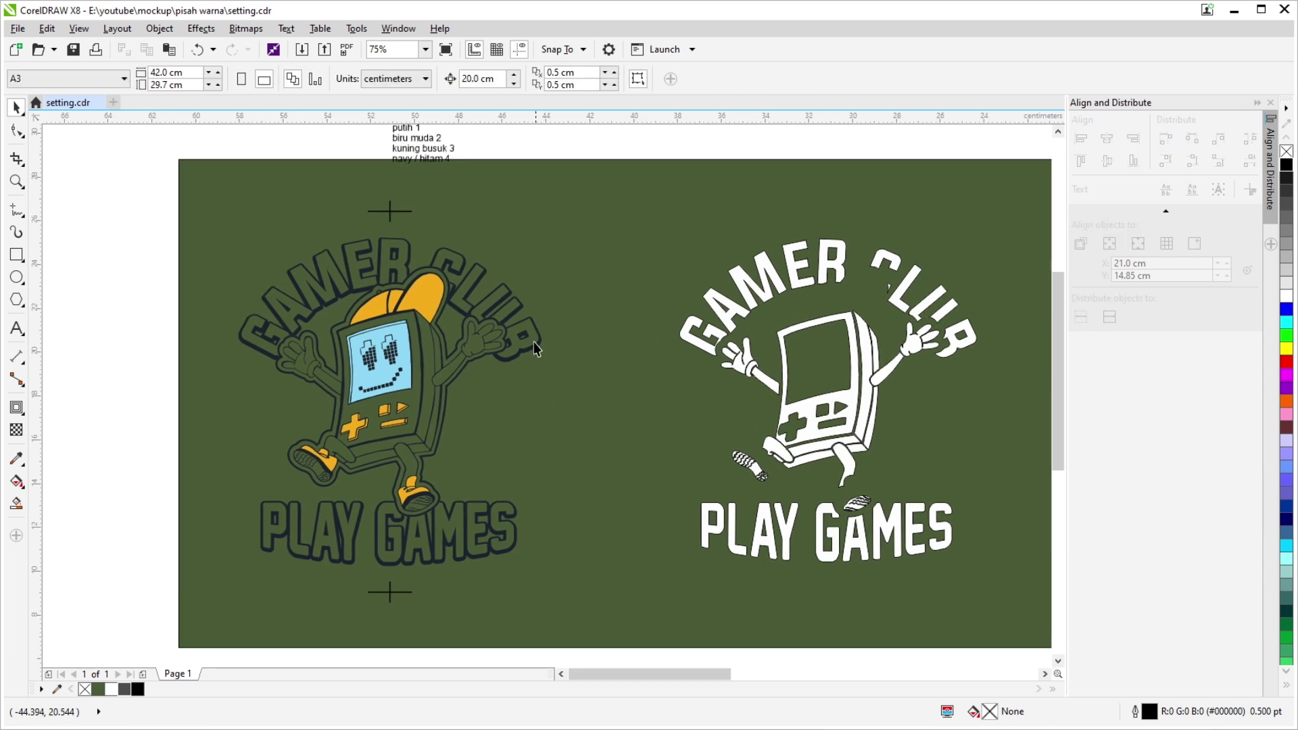
scroll(432, 304, up, 1)
scroll(223, 193, down, 1)
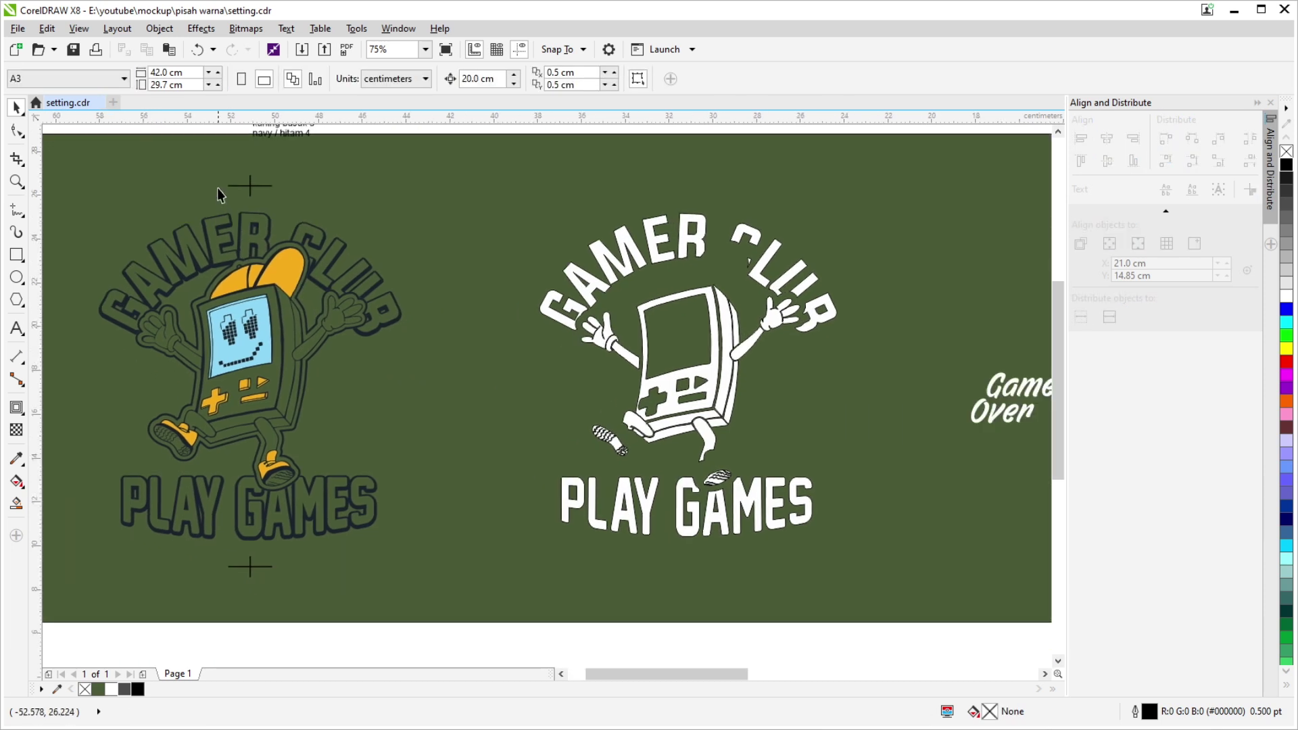
Shift the registration-mark group onto the white design and paste a copy onto the colour design.
click(253, 189)
key(p)
scroll(503, 359, up, 1)
scroll(454, 325, down, 1)
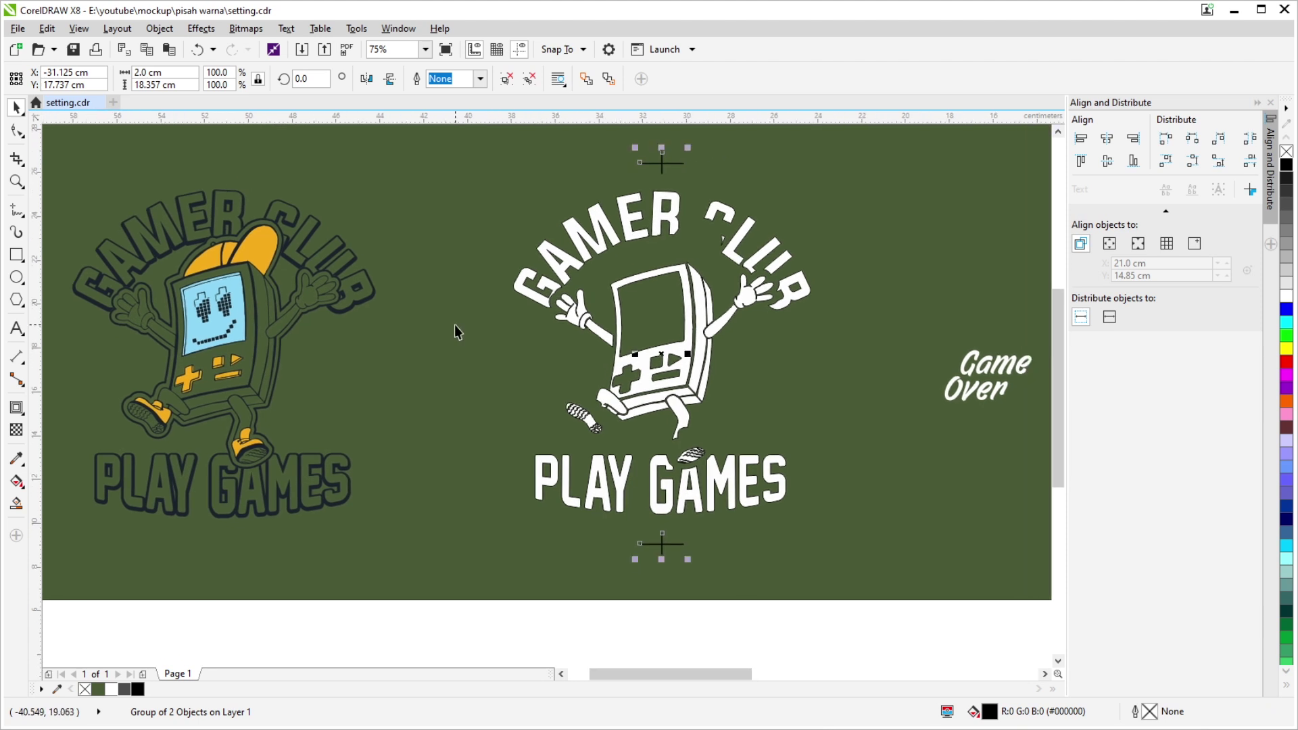
key(ctrl+v)
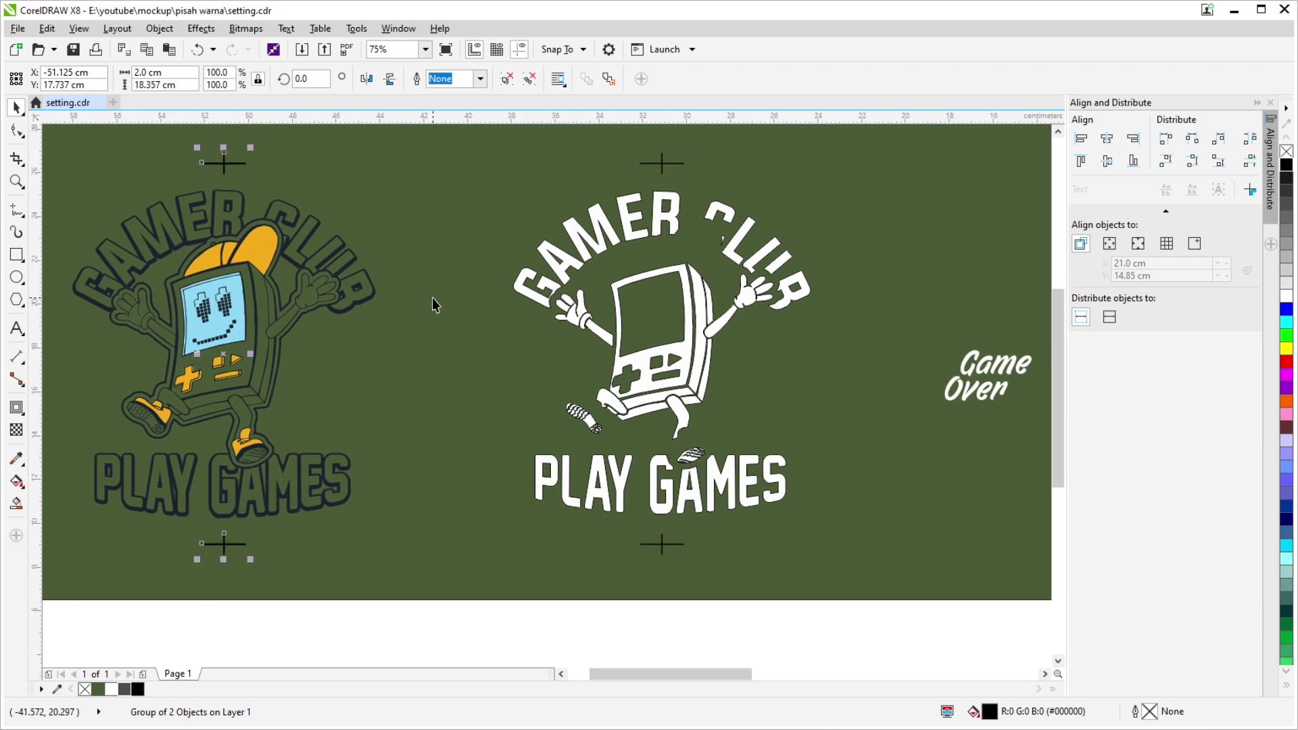
scroll(575, 304, right, 2)
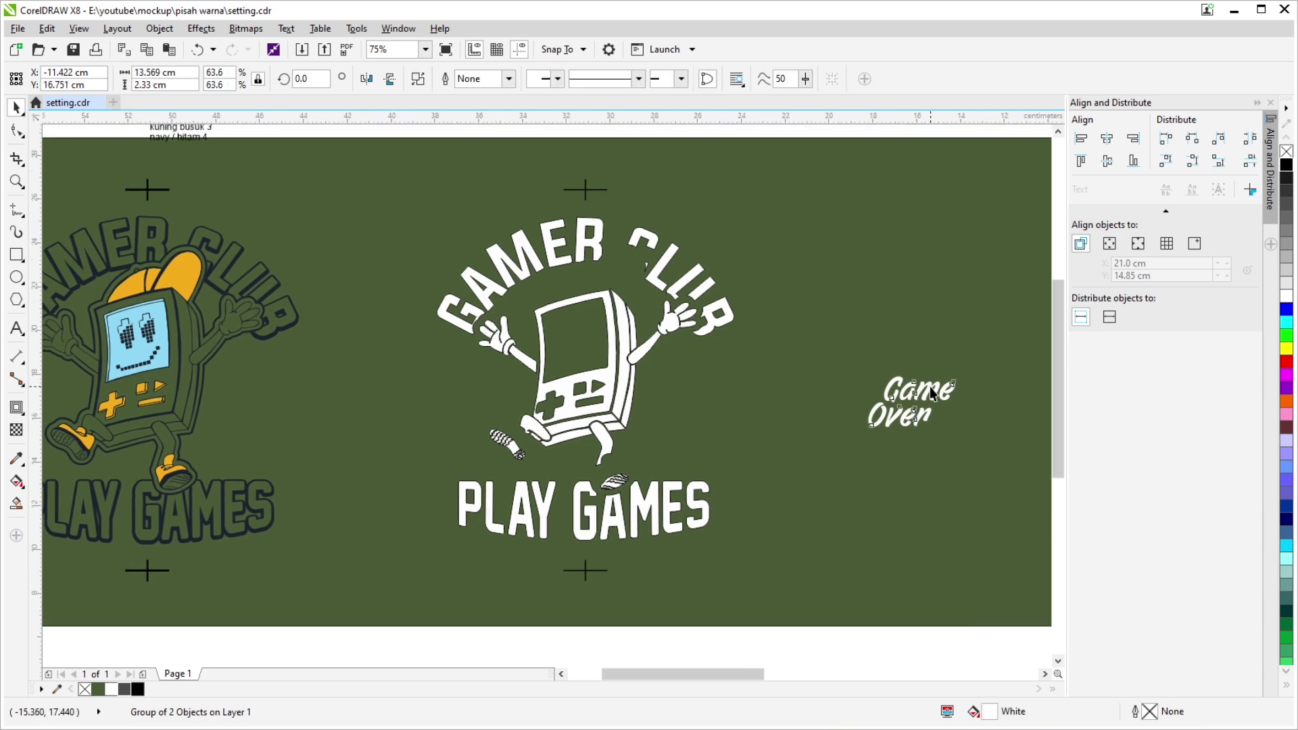
Move the Game Over and Let's Play slogans 20 cm left beside the white character.
click(860, 411)
key(ctrl+z)
key(F3)
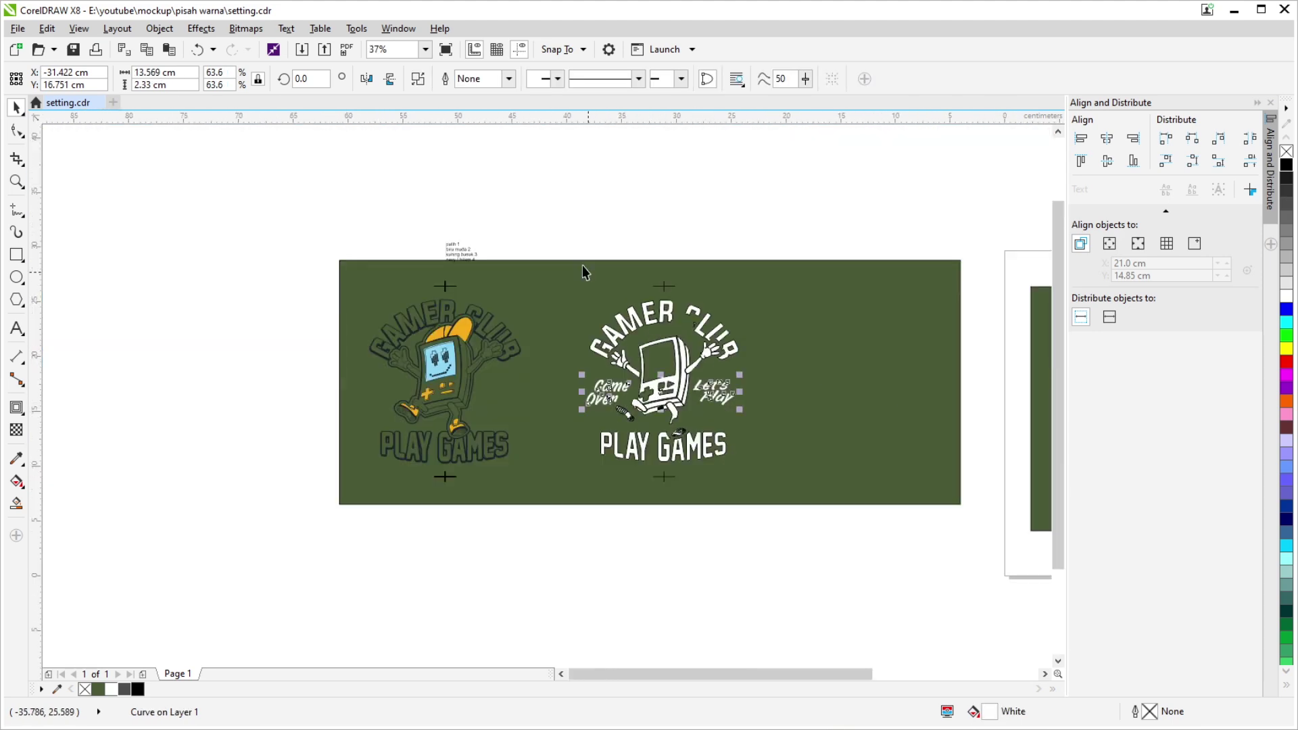
Group the white artwork with its registration marks and shift the group 20 cm right.
drag(529, 199, 820, 550)
key(ctrl+g)
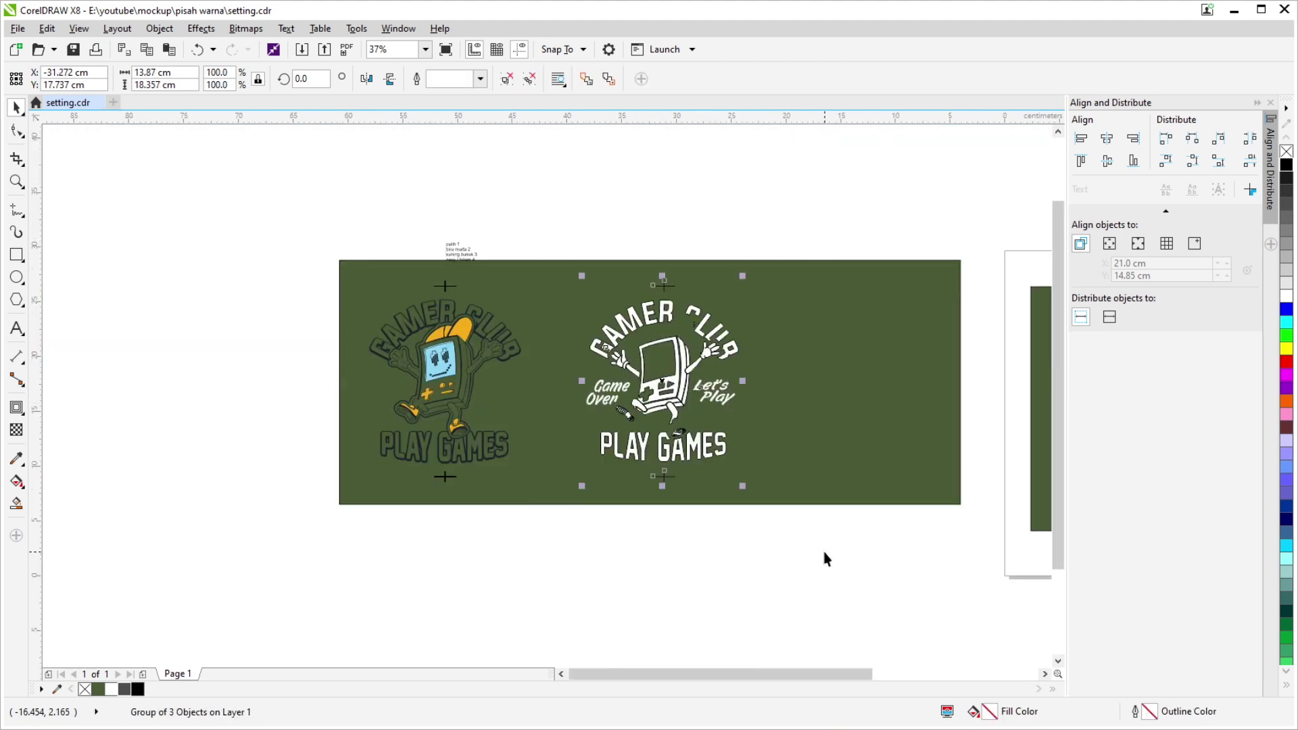
key(Right)
scroll(919, 415, up, 4)
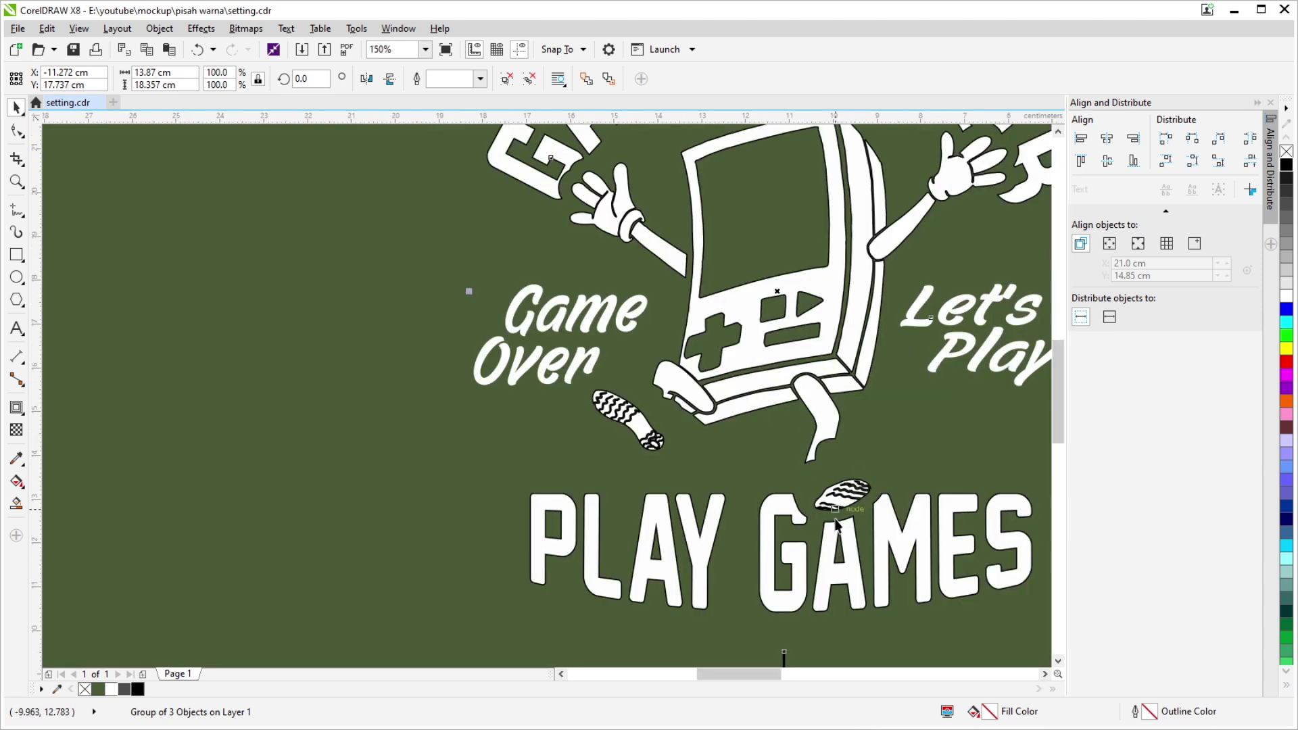
scroll(756, 528, up, 4)
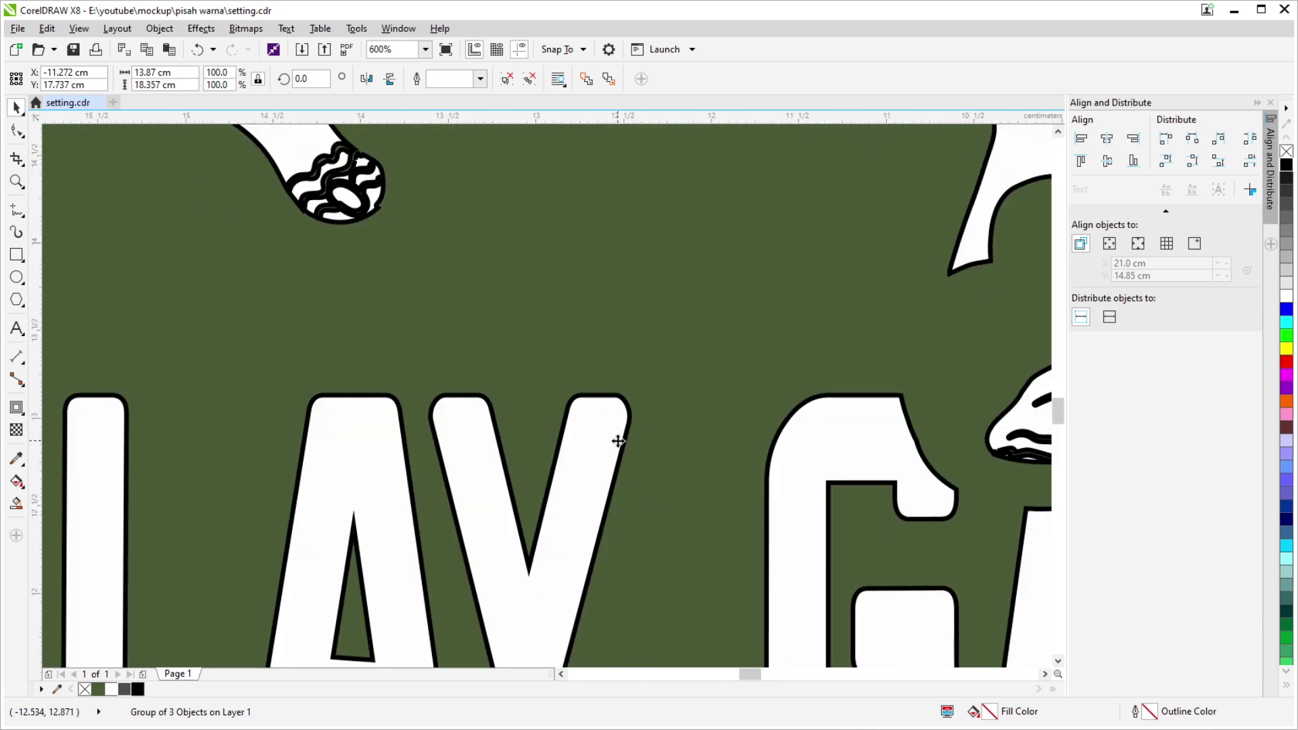
scroll(618, 440, down, 2)
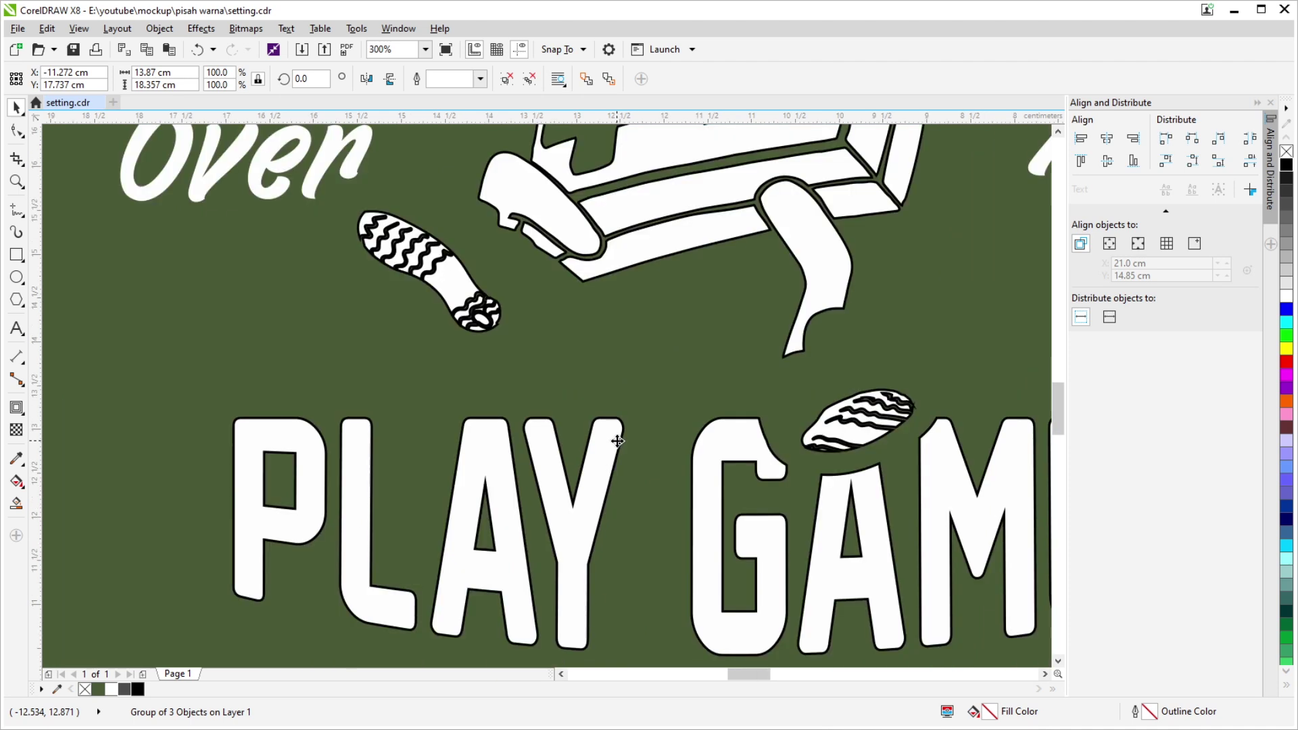
Remove the black outlines from the white design, then undo to restore them.
right_click(1286, 155)
key(ctrl+z)
scroll(897, 317, down, 6)
scroll(755, 194, up, 2)
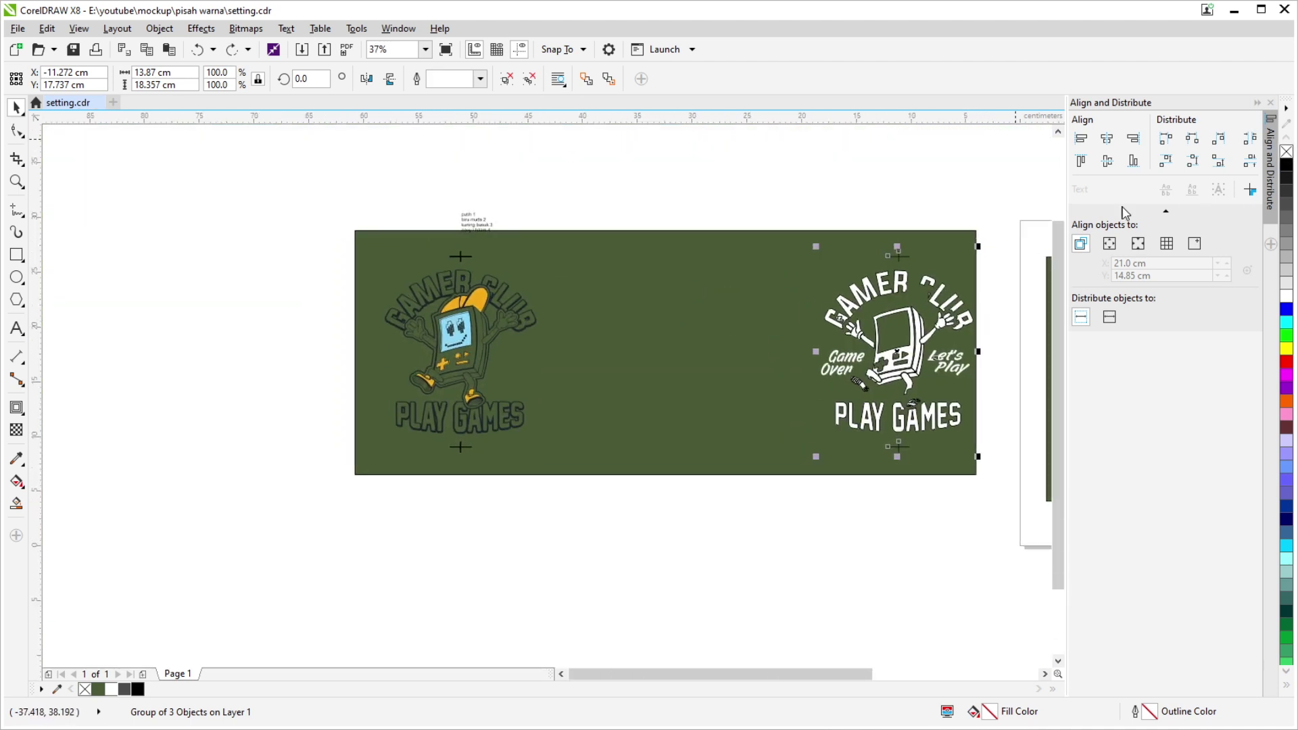
scroll(512, 307, up, 2)
Move the yellow cap, shoes and buttons out beside the logo.
click(420, 302)
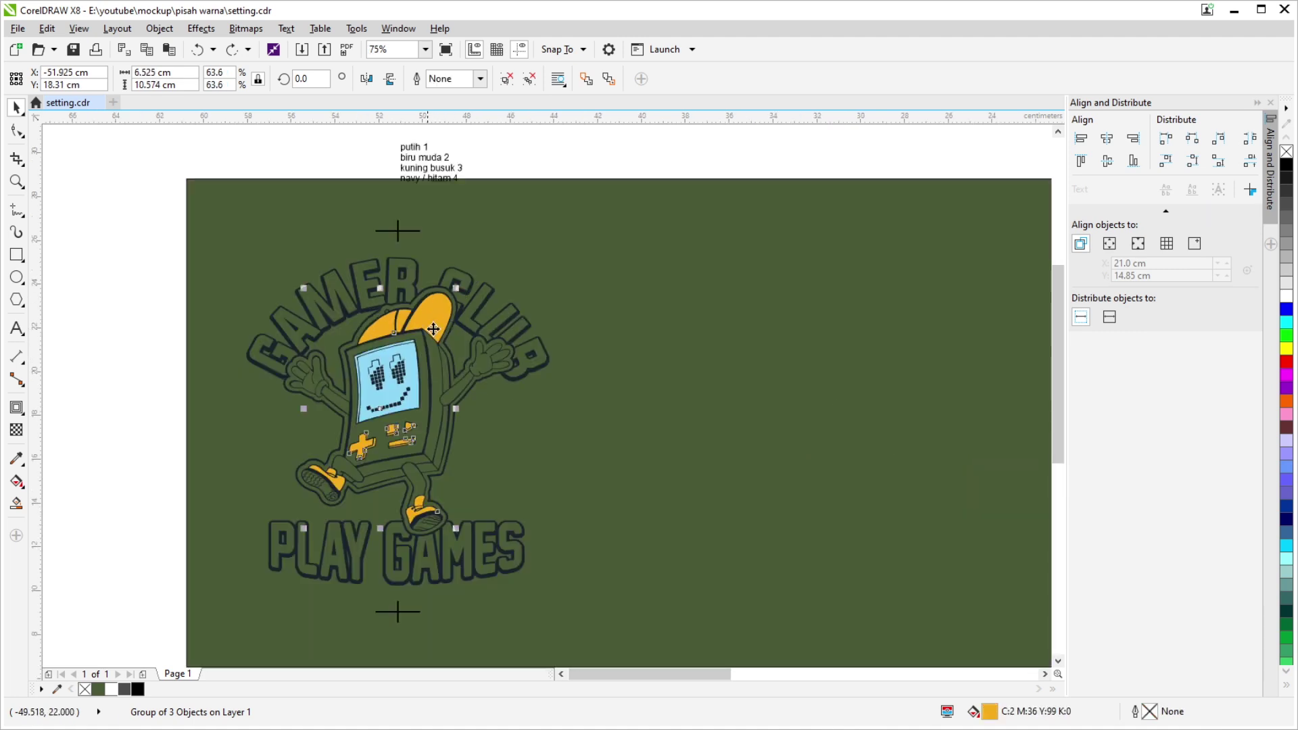
key(shift+Right)
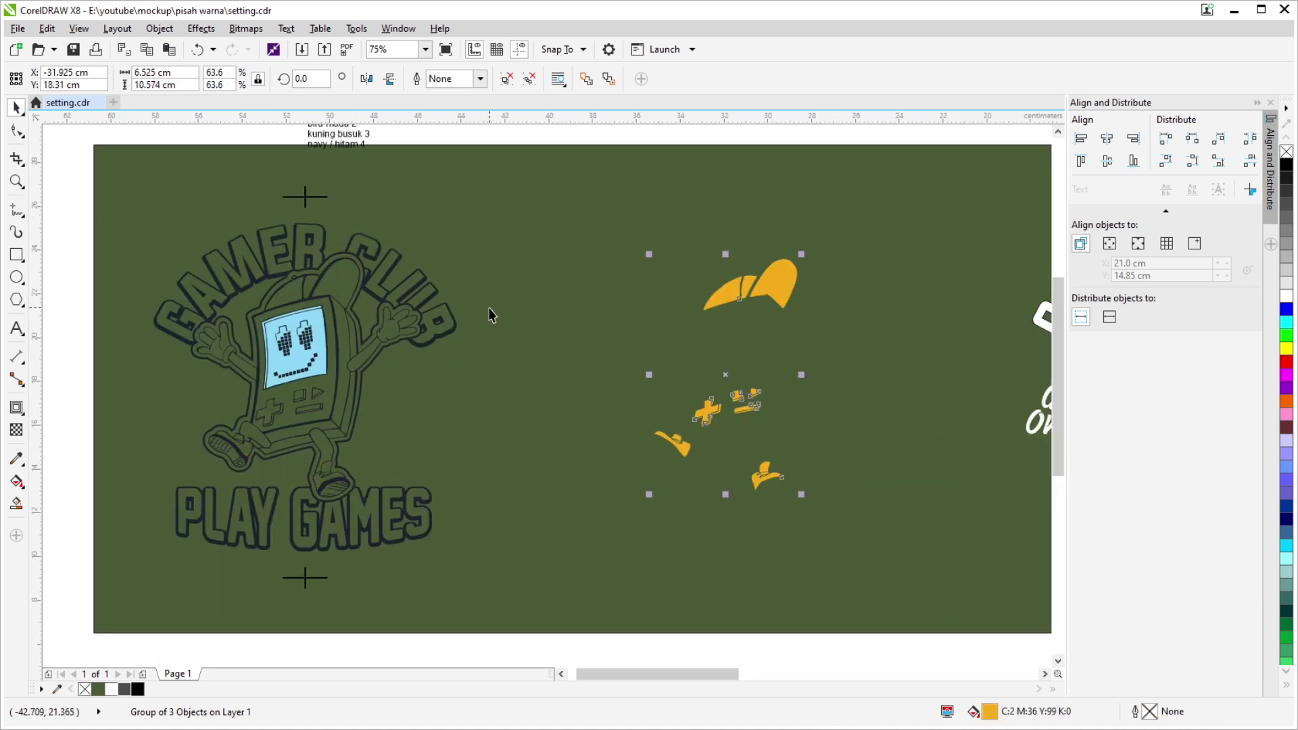
scroll(750, 280, up, 2)
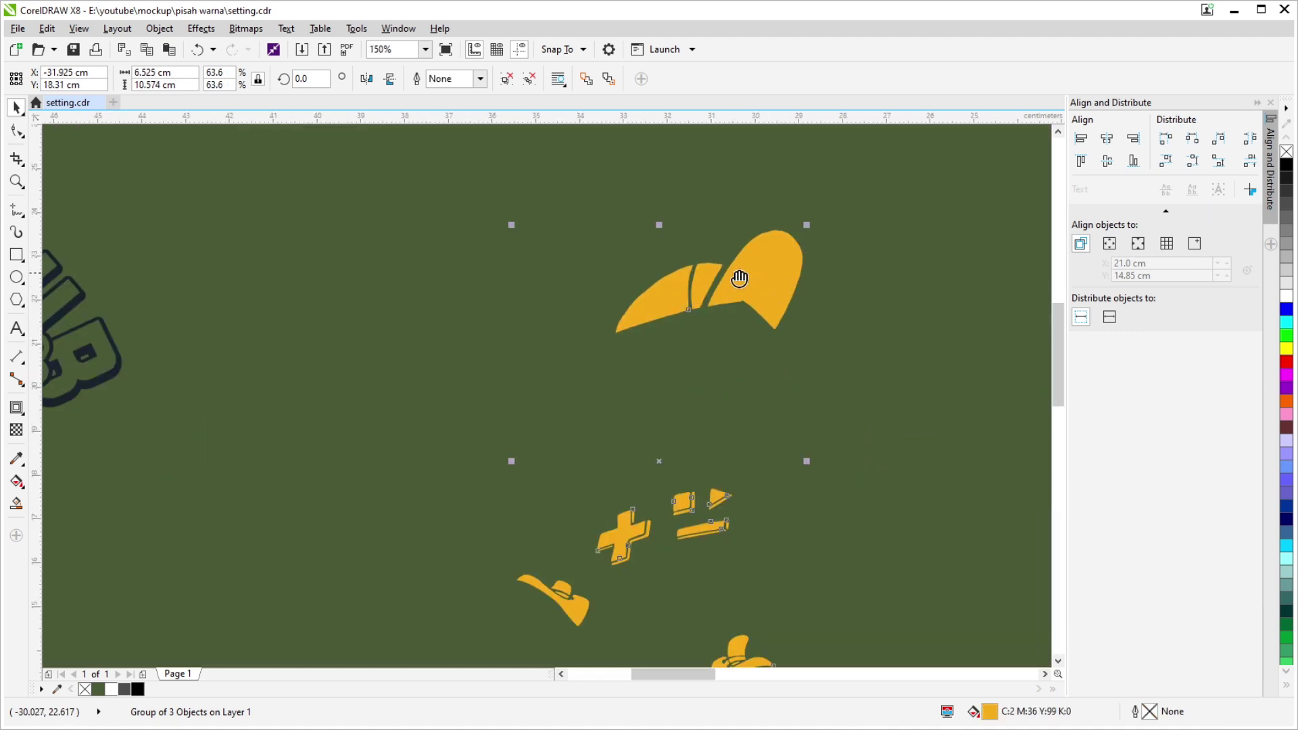
drag(738, 277, 516, 290)
scroll(516, 290, down, 2)
scroll(530, 331, up, 2)
scroll(504, 266, down, 2)
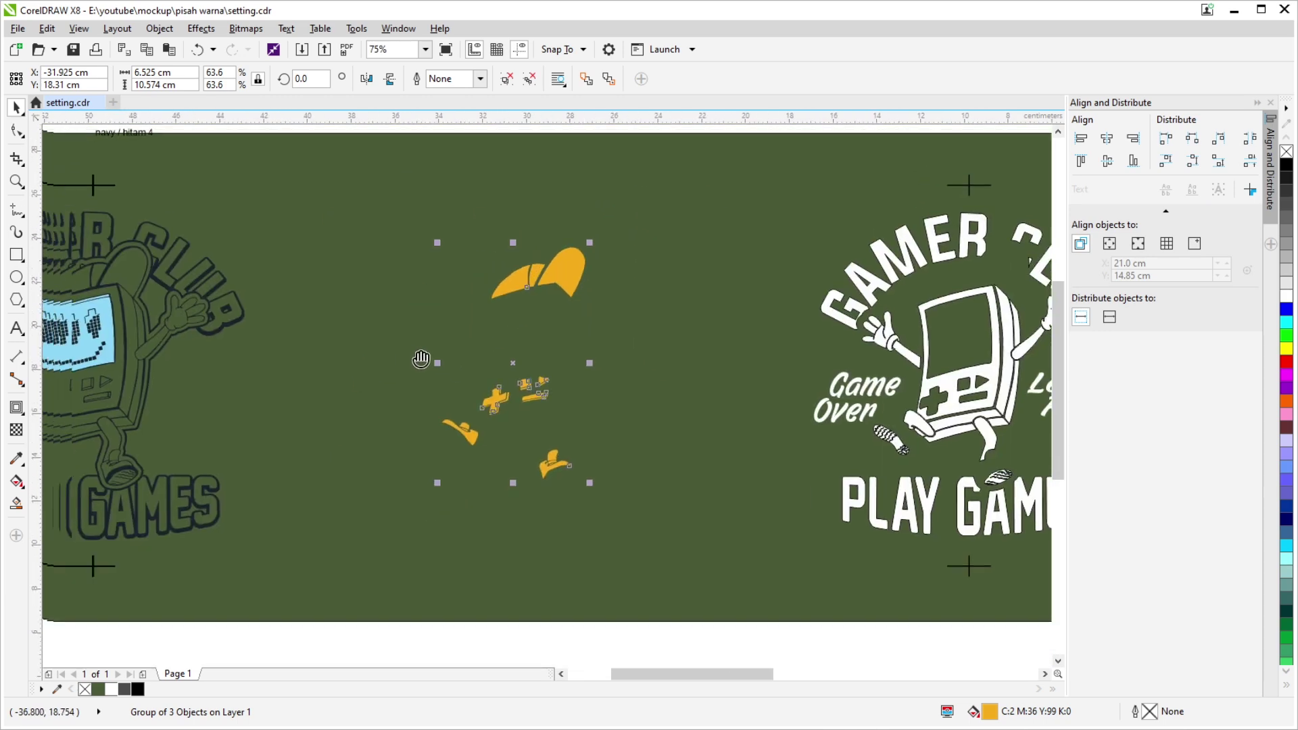
Give the yellow/orange pieces a pure black 0.75 pt outline.
click(480, 78)
click(469, 127)
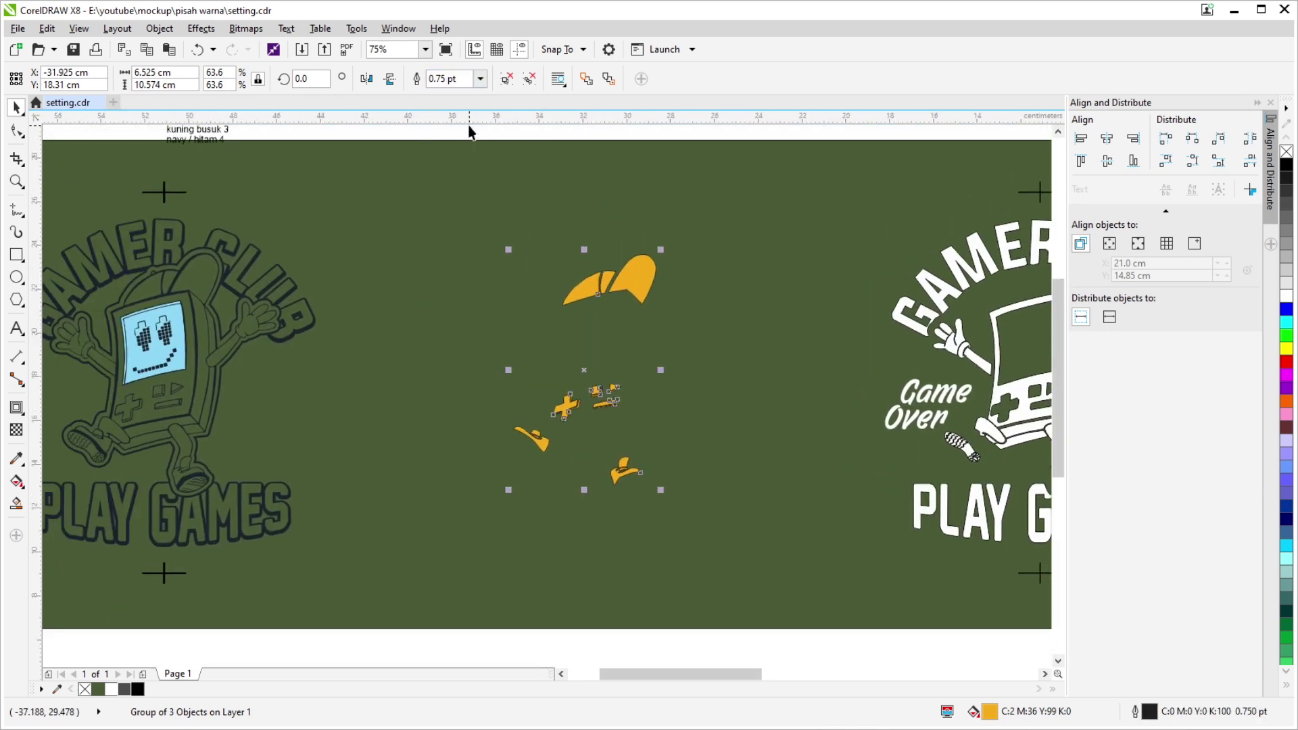
scroll(615, 342, up, 1)
scroll(190, 431, up, 1)
scroll(189, 432, up, 1)
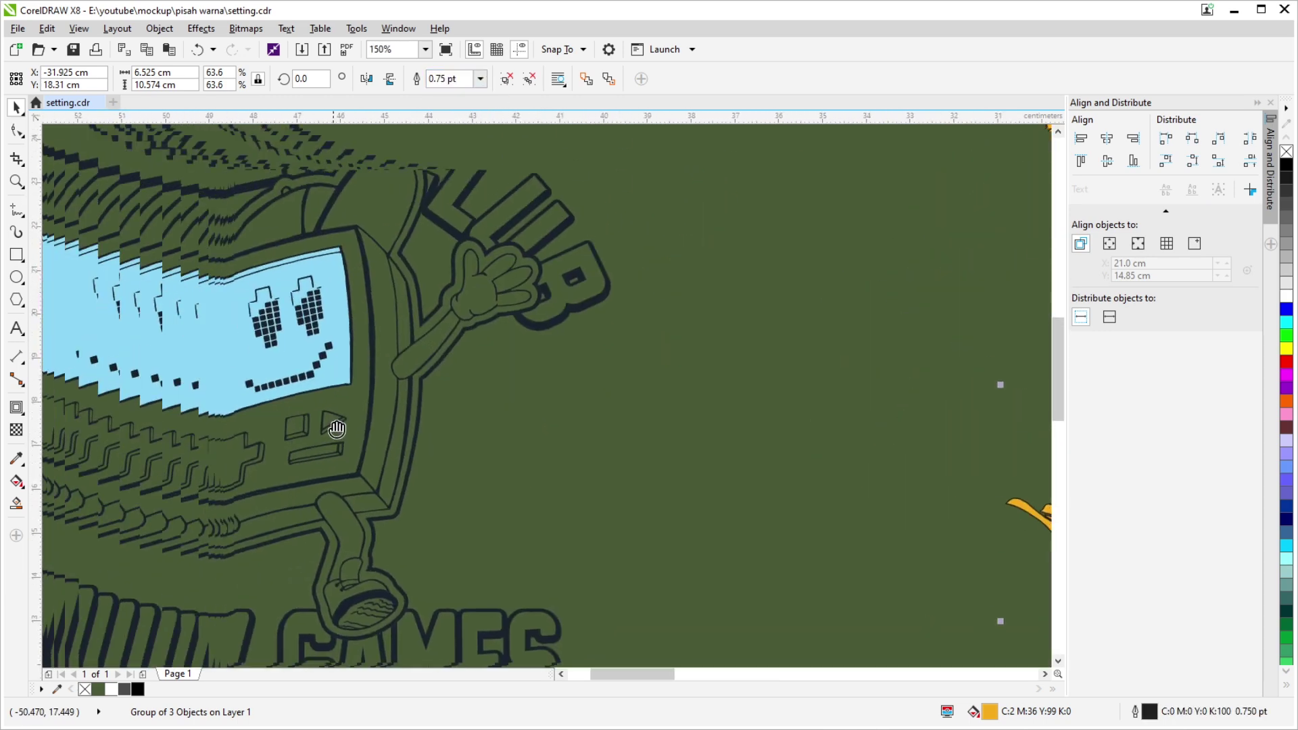
scroll(350, 432, down, 1)
scroll(350, 433, down, 1)
scroll(446, 321, up, 1)
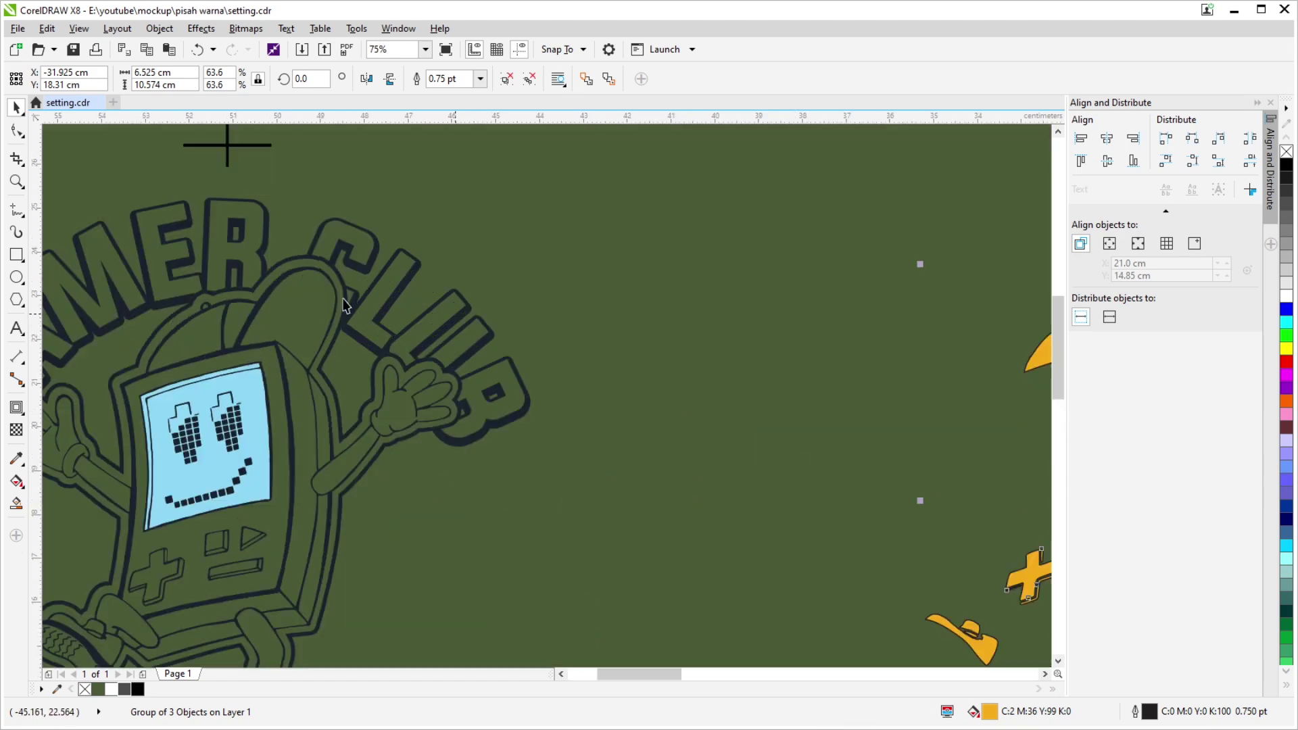
scroll(340, 373, up, 1)
scroll(460, 377, down, 1)
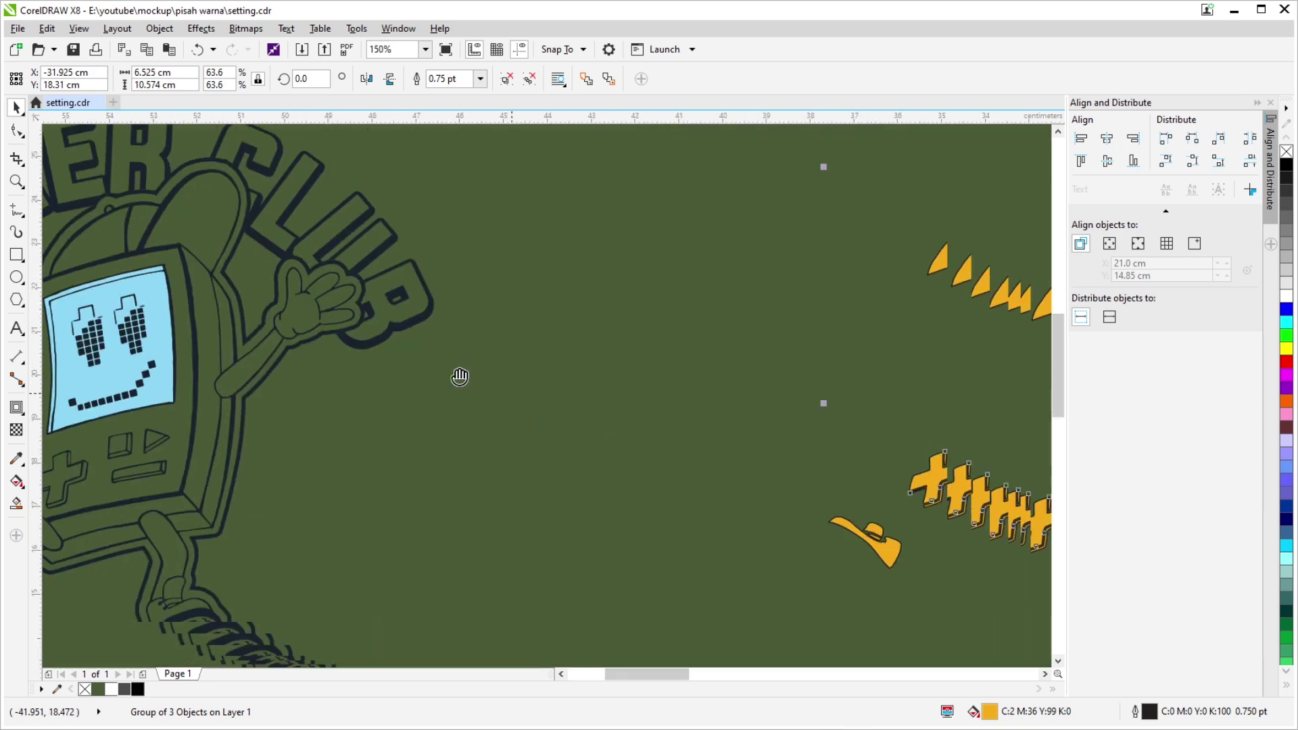
scroll(625, 359, down, 1)
scroll(588, 269, up, 2)
scroll(504, 330, up, 1)
scroll(504, 330, up, 1)
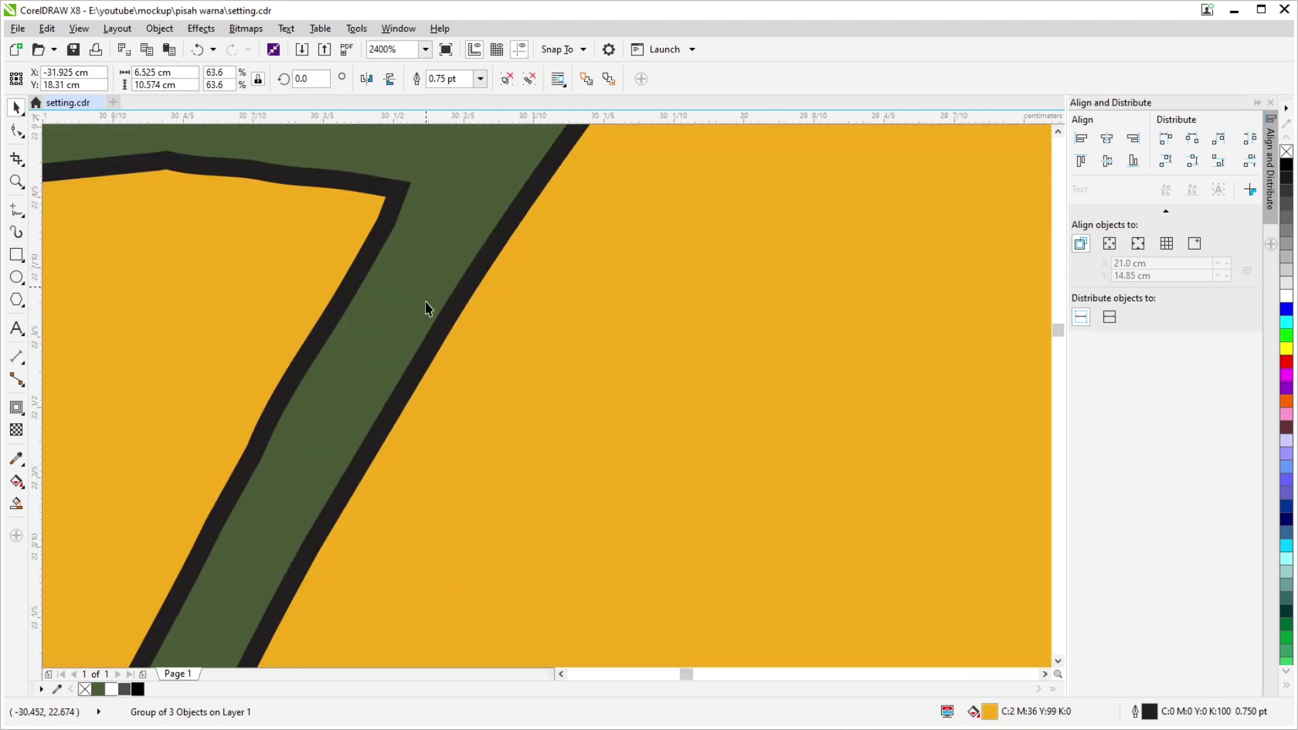
scroll(426, 307, down, 2)
right_click(1286, 164)
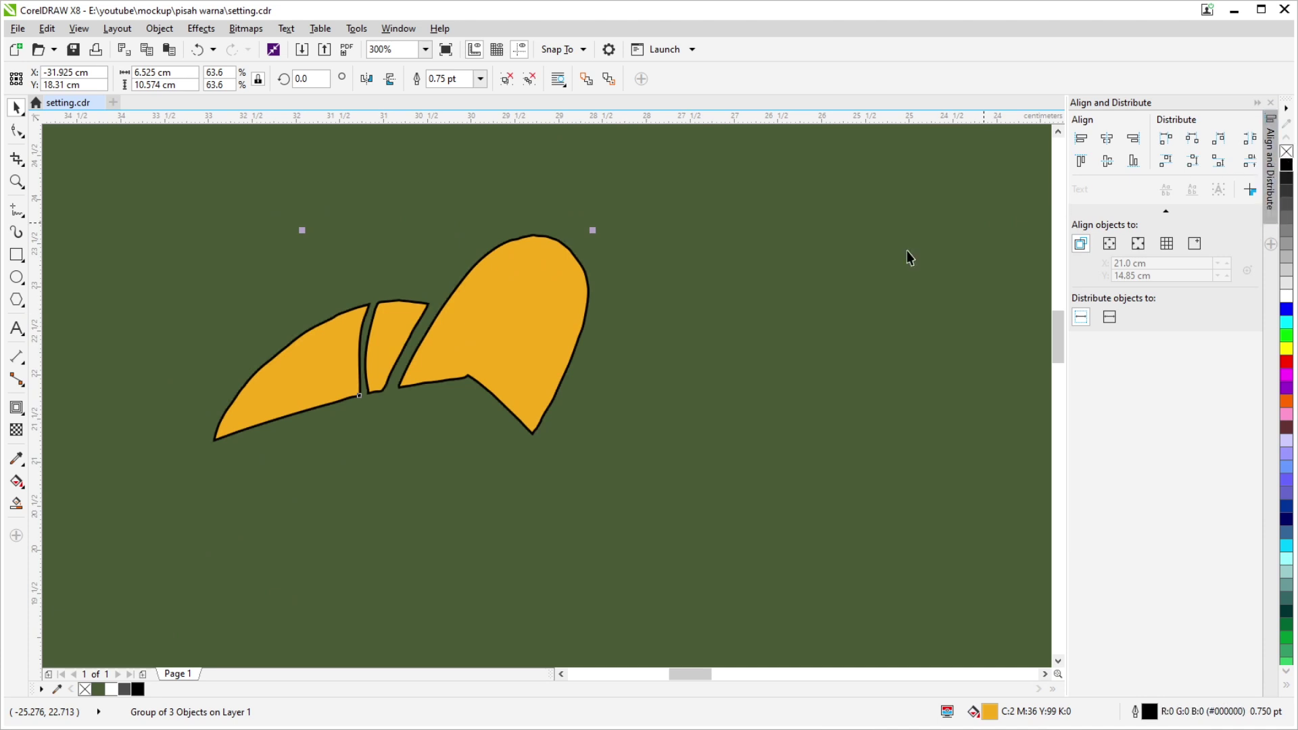
scroll(515, 376, up, 1)
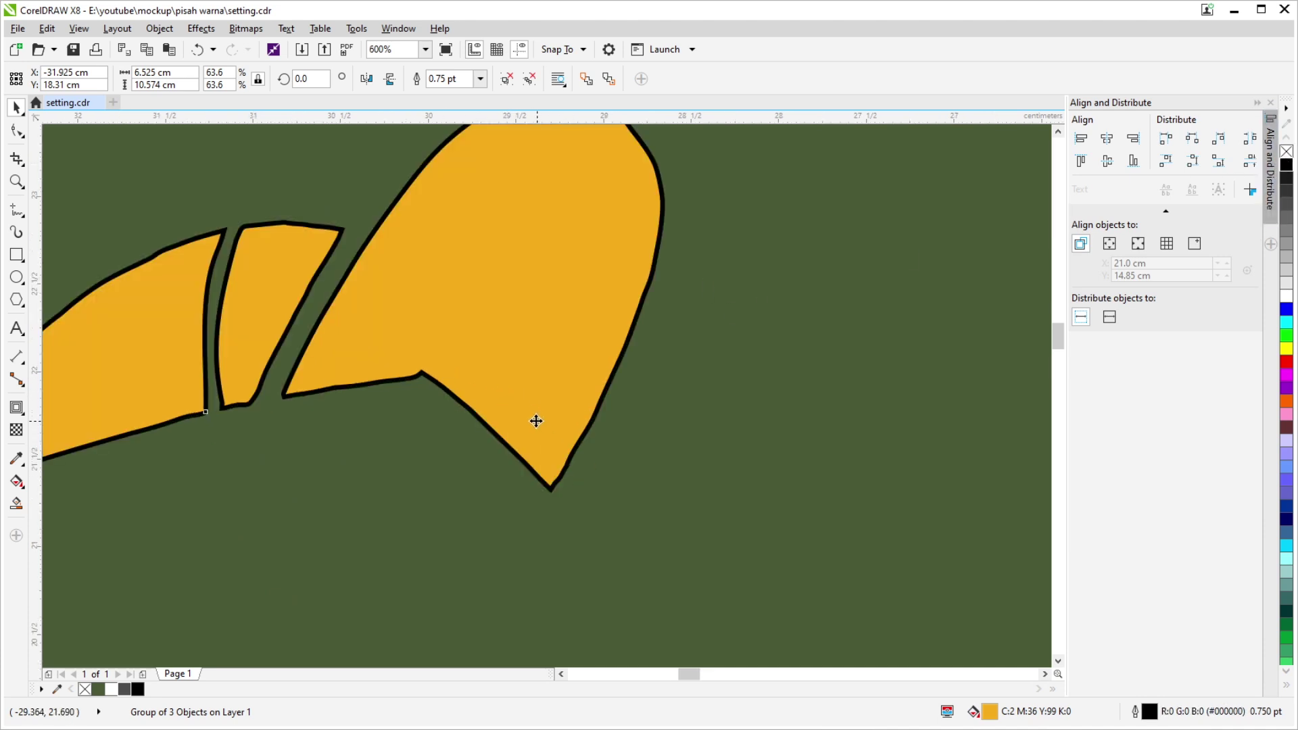
scroll(534, 424, down, 2)
scroll(533, 427, down, 1)
scroll(541, 428, up, 1)
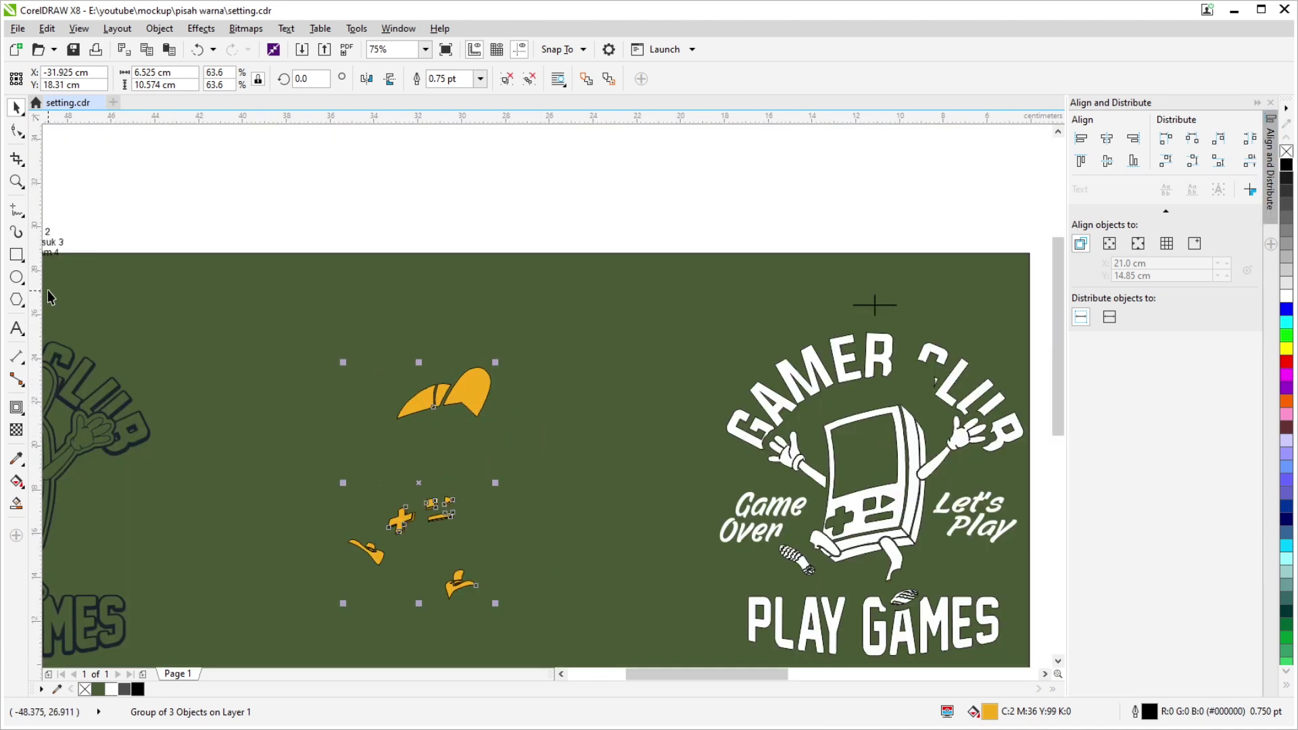
scroll(145, 309, up, 1)
scroll(252, 292, up, 1)
Move the putih 1 label out of the colour key beside the registration mark.
scroll(183, 245, up, 1)
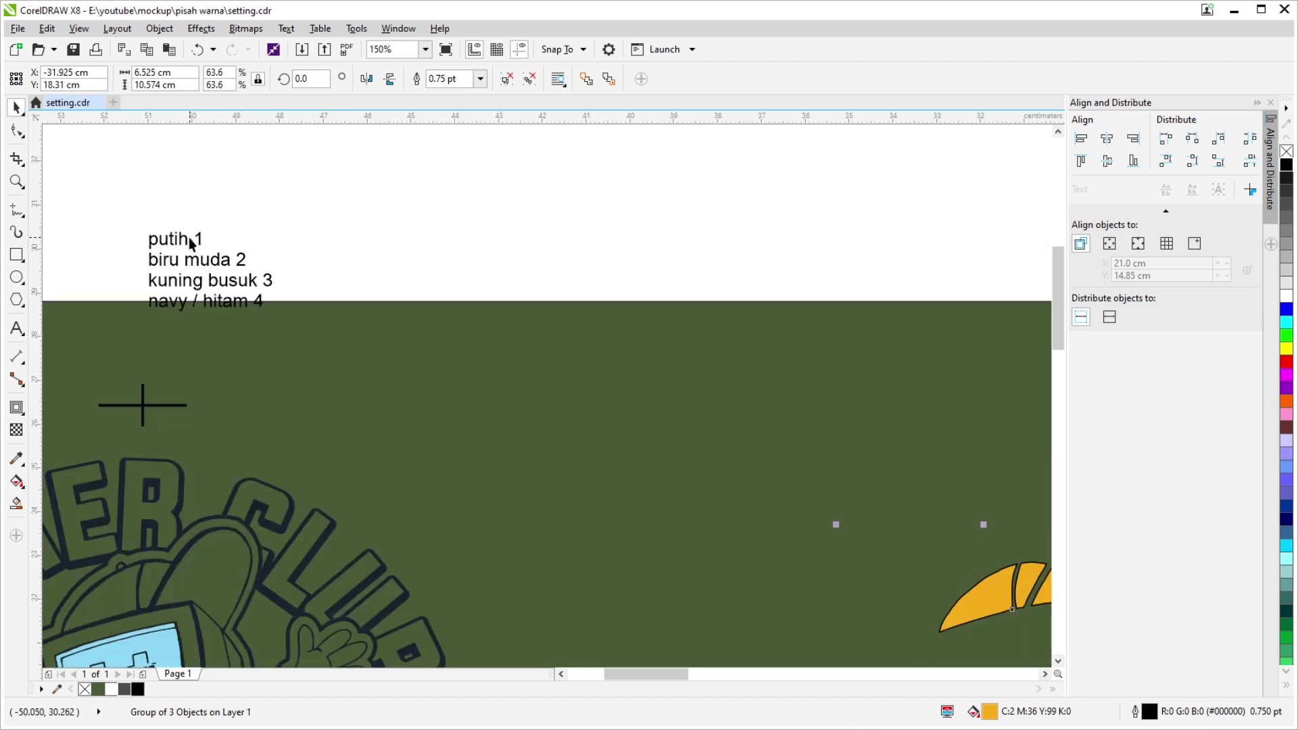
ctrl+click(189, 243)
drag(179, 244, 226, 398)
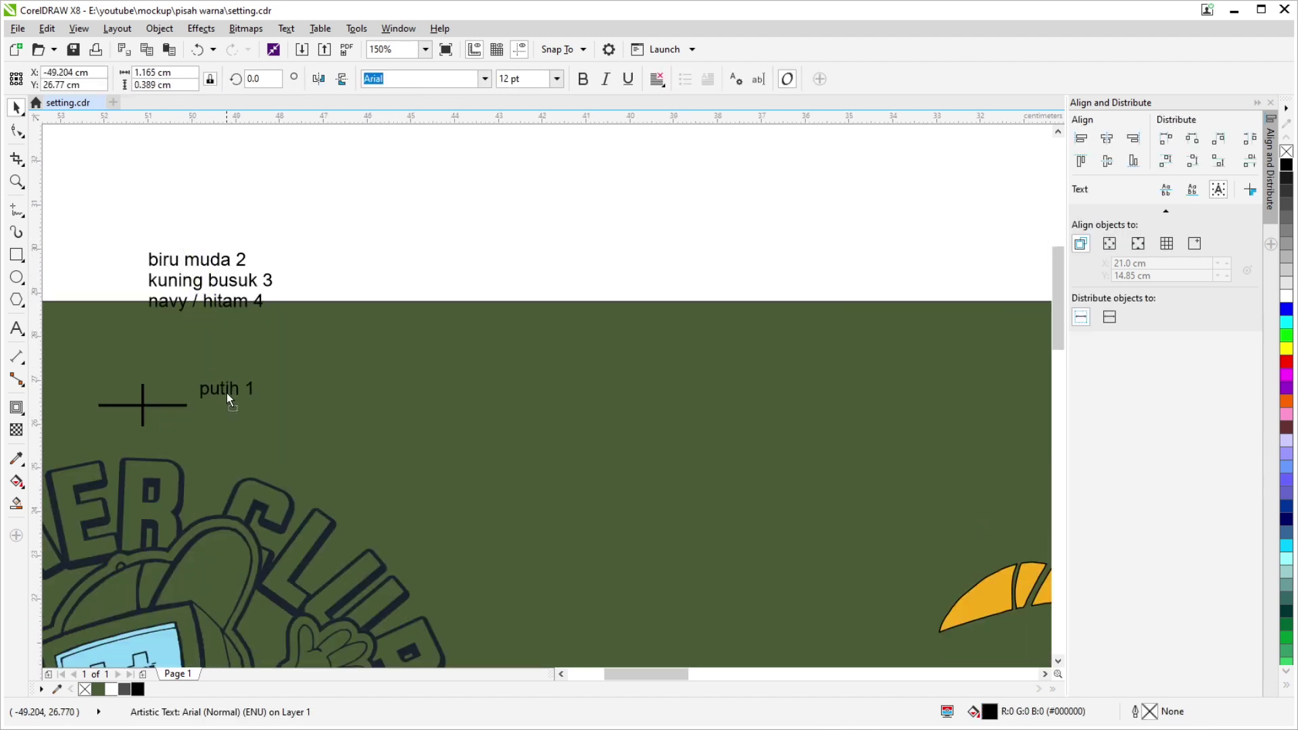
scroll(223, 403, down, 3)
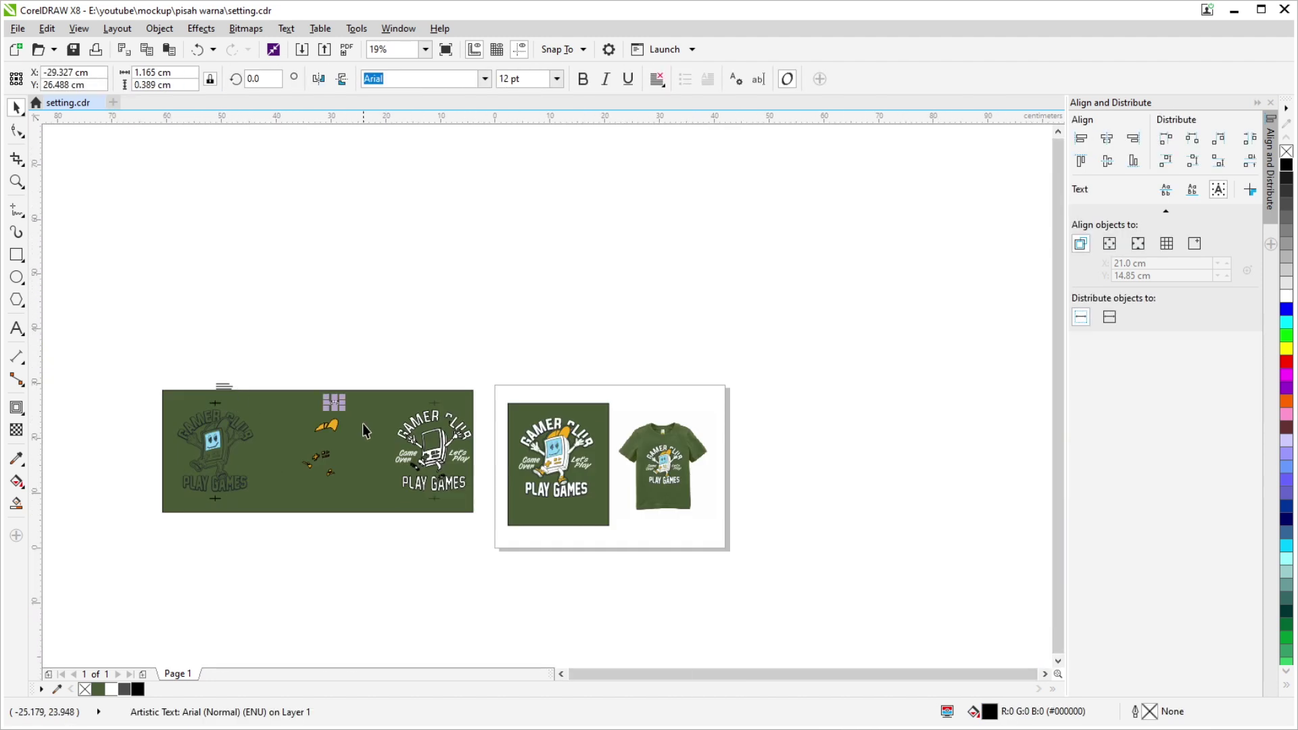
scroll(388, 497, up, 1)
scroll(385, 473, up, 3)
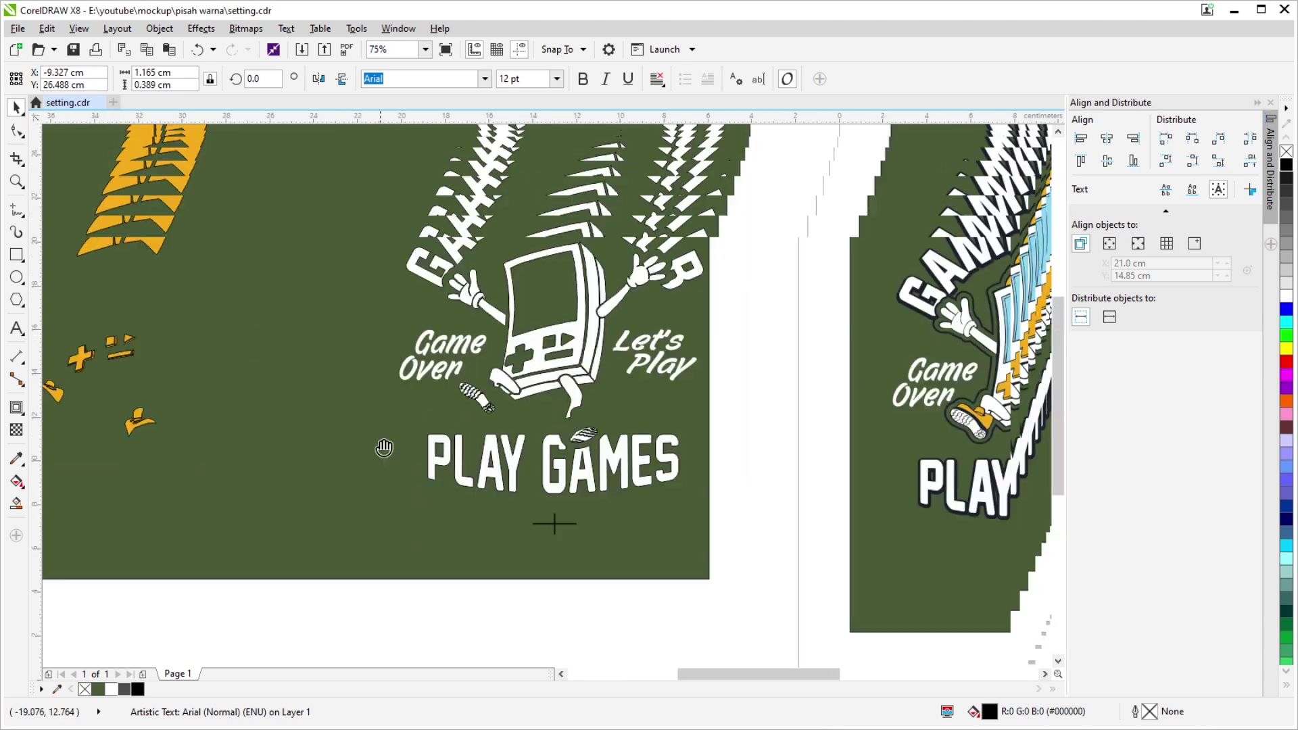
scroll(383, 447, down, 1)
scroll(299, 203, down, 1)
Group the two objects around the white logo.
drag(269, 171, 529, 538)
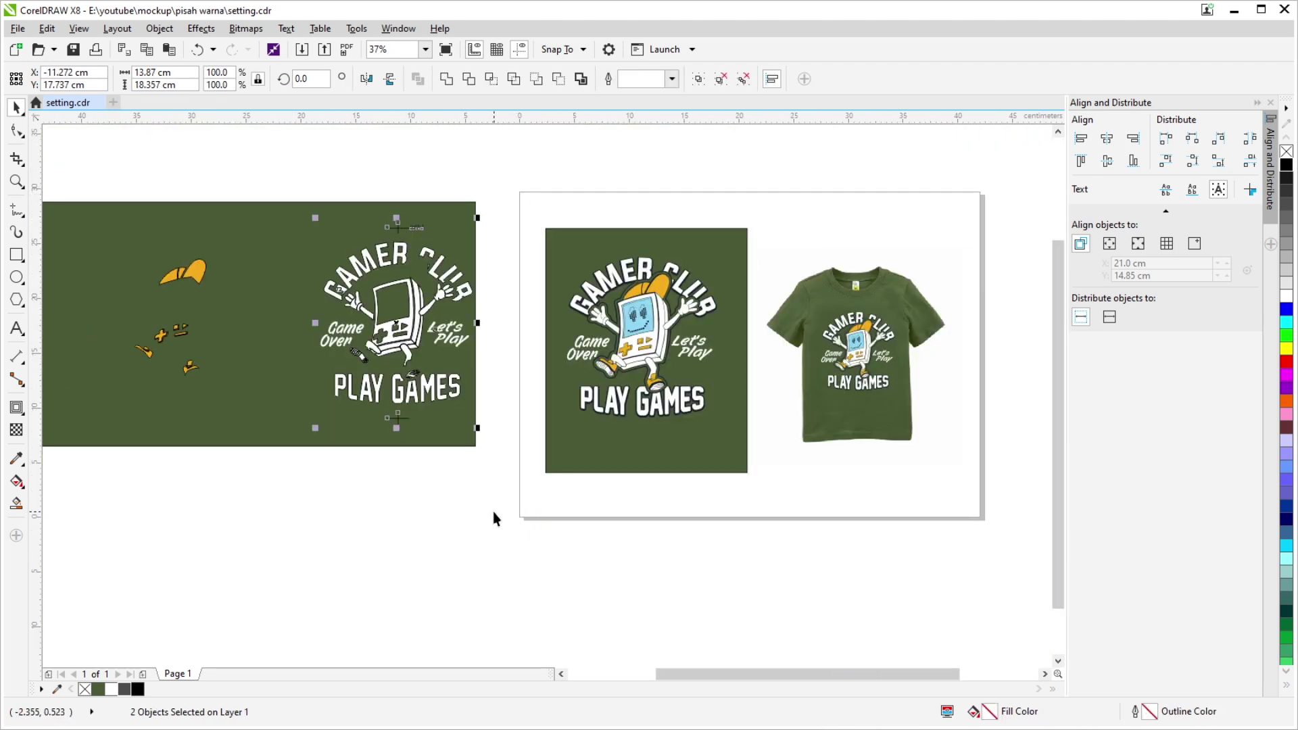
key(ctrl+g)
scroll(485, 514, left, 3)
Place the kuning busuk 3 label beside the registration mark.
scroll(339, 290, up, 4)
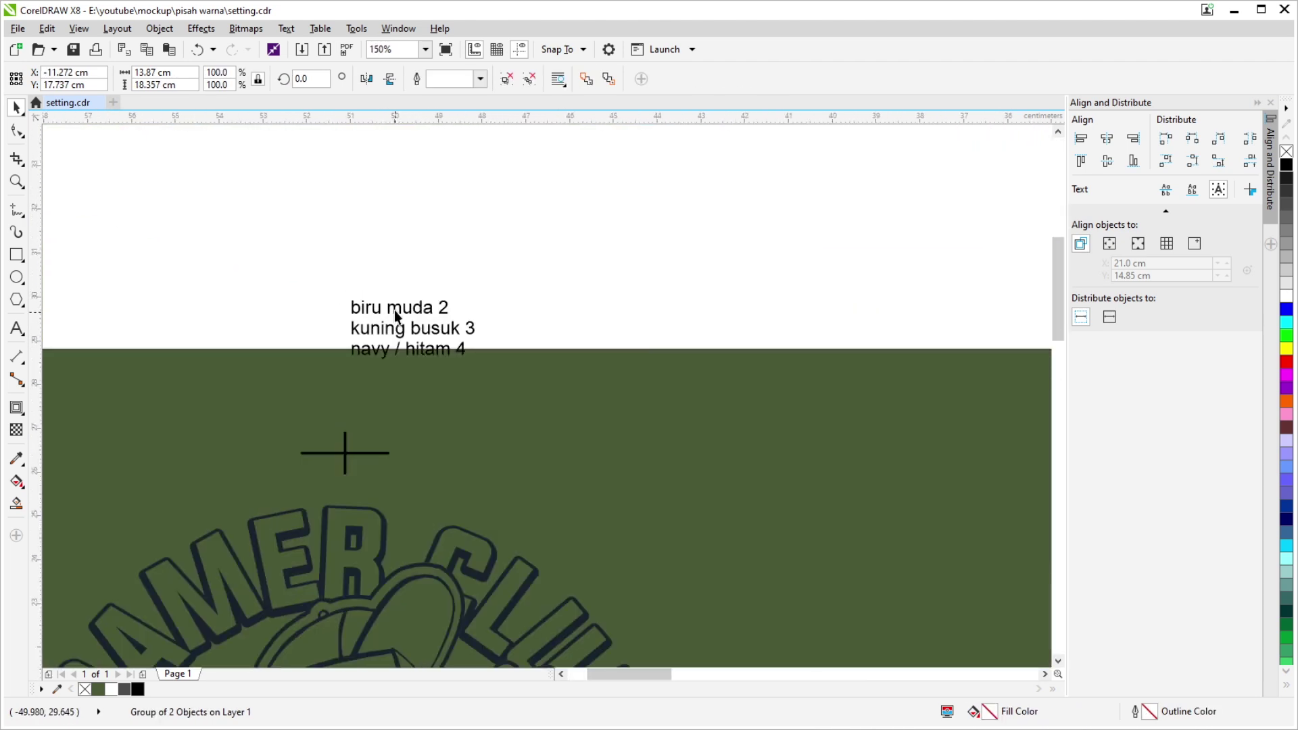
mouse_move(394, 310)
mouse_down()
mouse_move(413, 373)
mouse_move(415, 319)
mouse_move(438, 578)
mouse_up()
scroll(353, 332, up, 2)
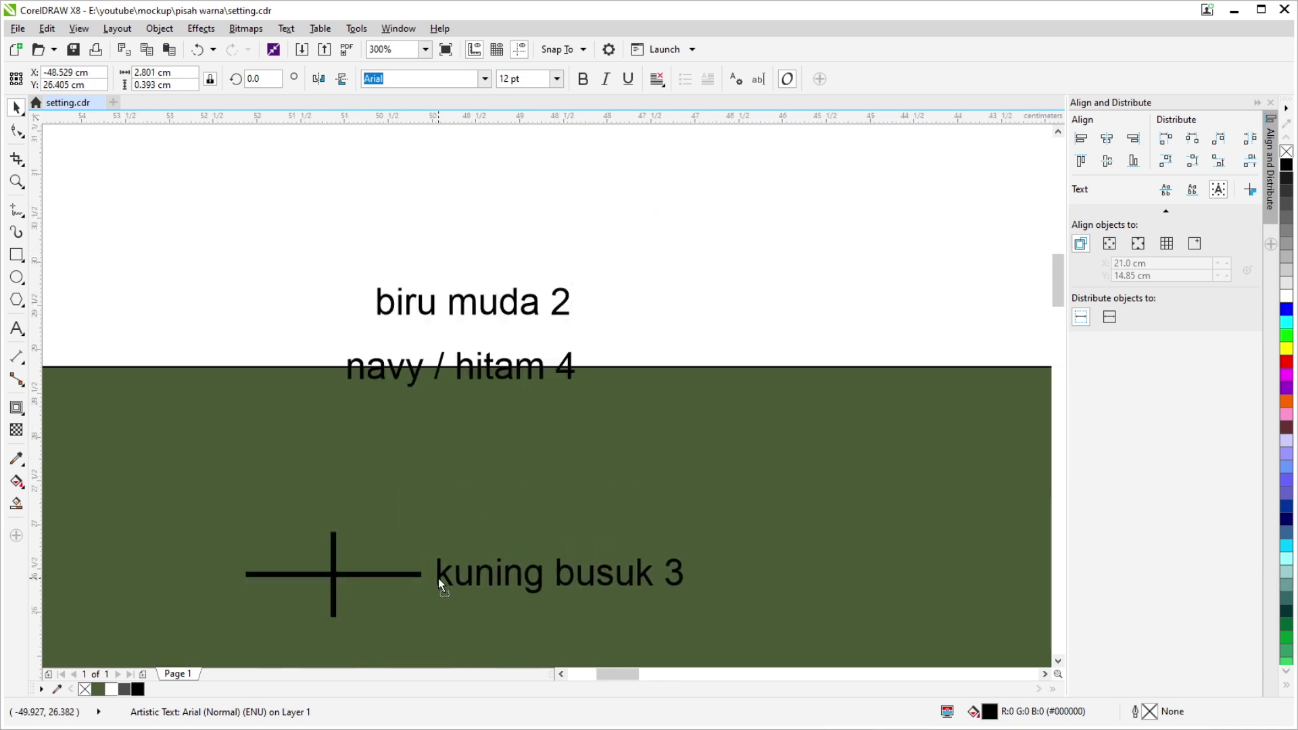
scroll(533, 618, down, 2)
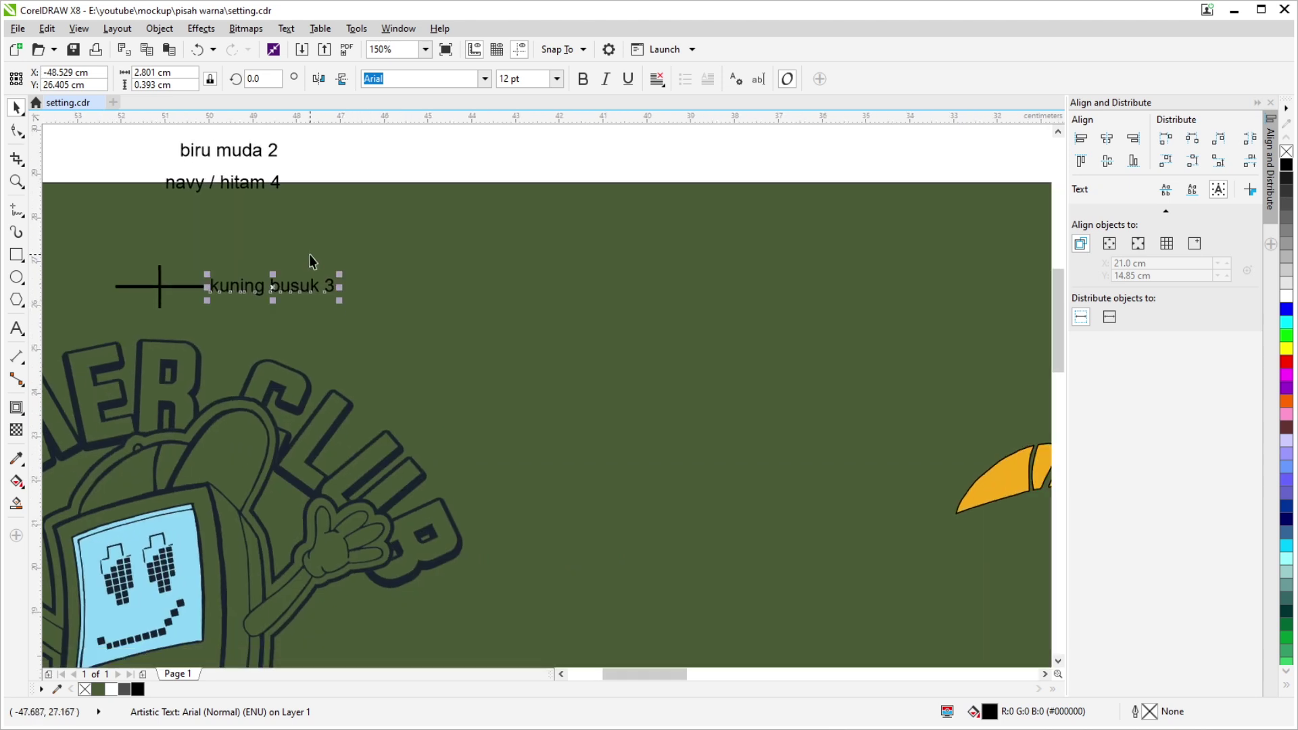
scroll(418, 230, down, 2)
scroll(415, 224, down, 2)
scroll(532, 311, up, 1)
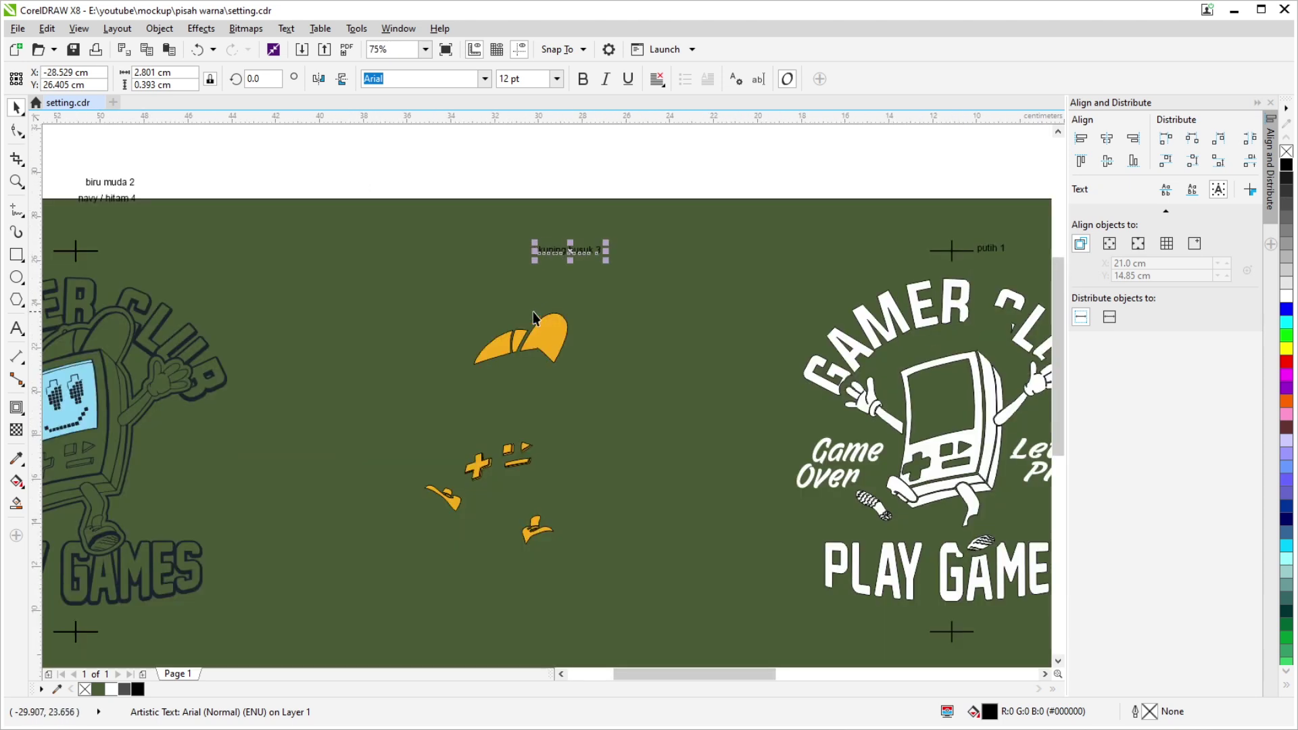
Copy the left registration marks to the middle artwork.
click(310, 319)
scroll(219, 218, down, 1)
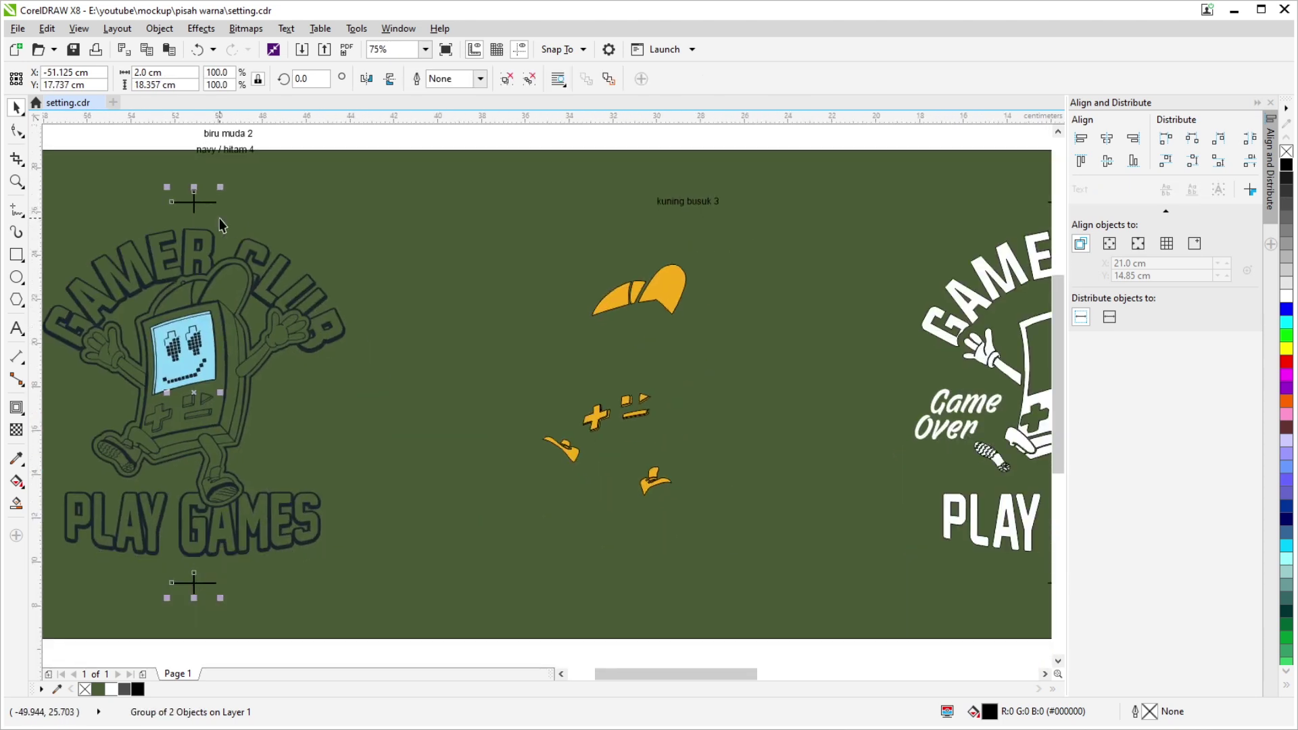
key(Tab)
scroll(956, 349, down, 1)
drag(956, 349, 646, 336)
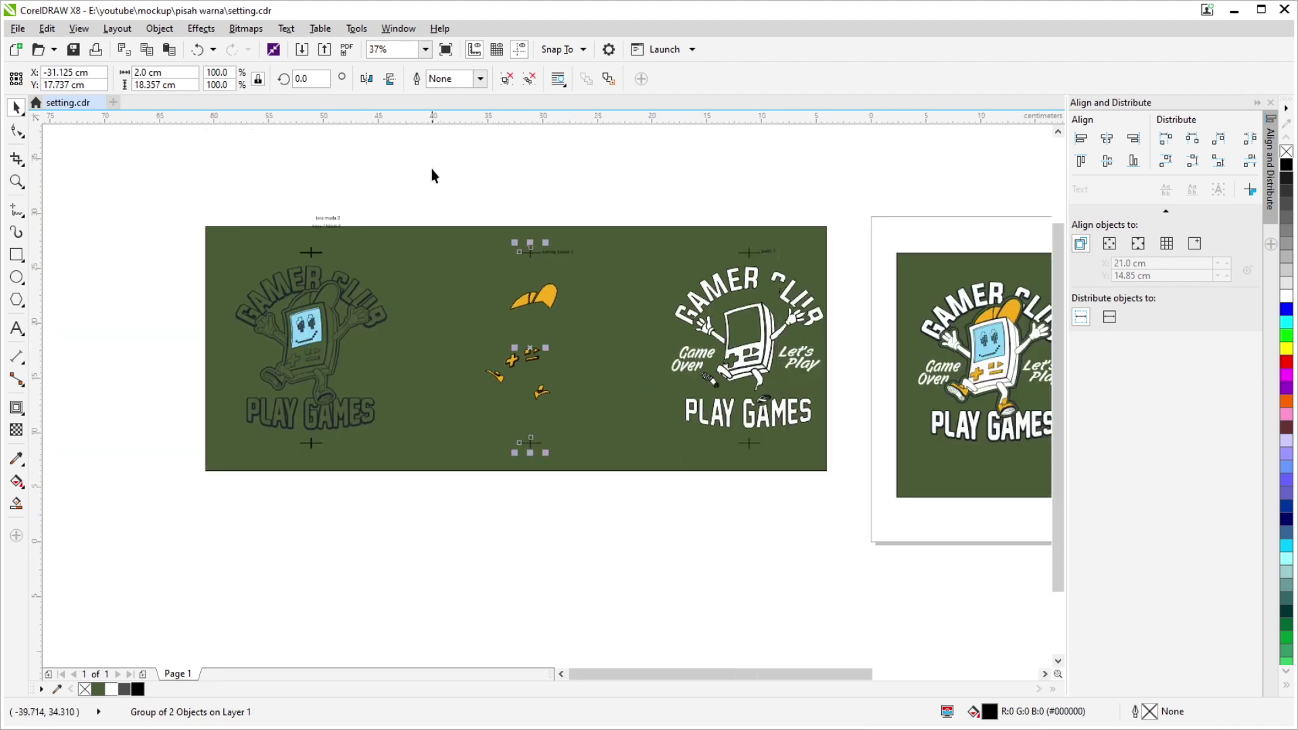
Group the middle marks, label and orange pieces and move the group onto the white logo.
drag(431, 175, 647, 544)
key(ctrl+g)
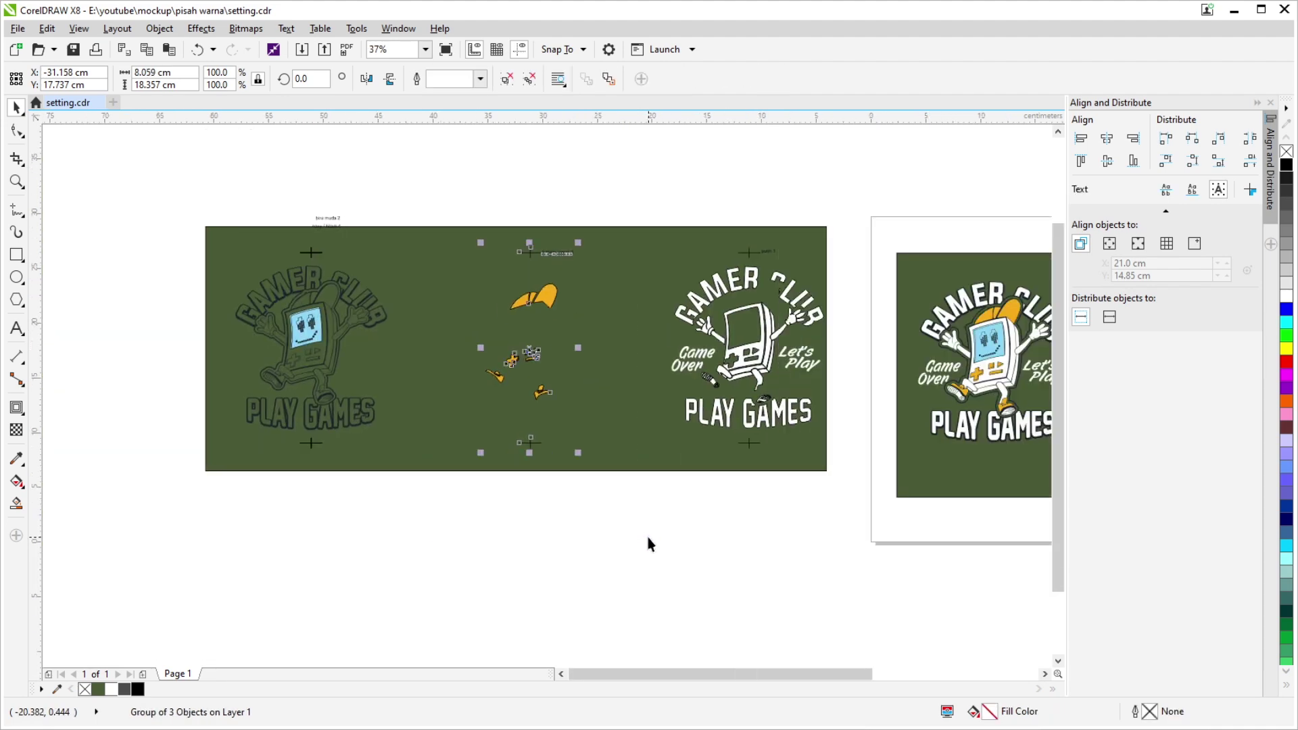
scroll(570, 330, up, 1)
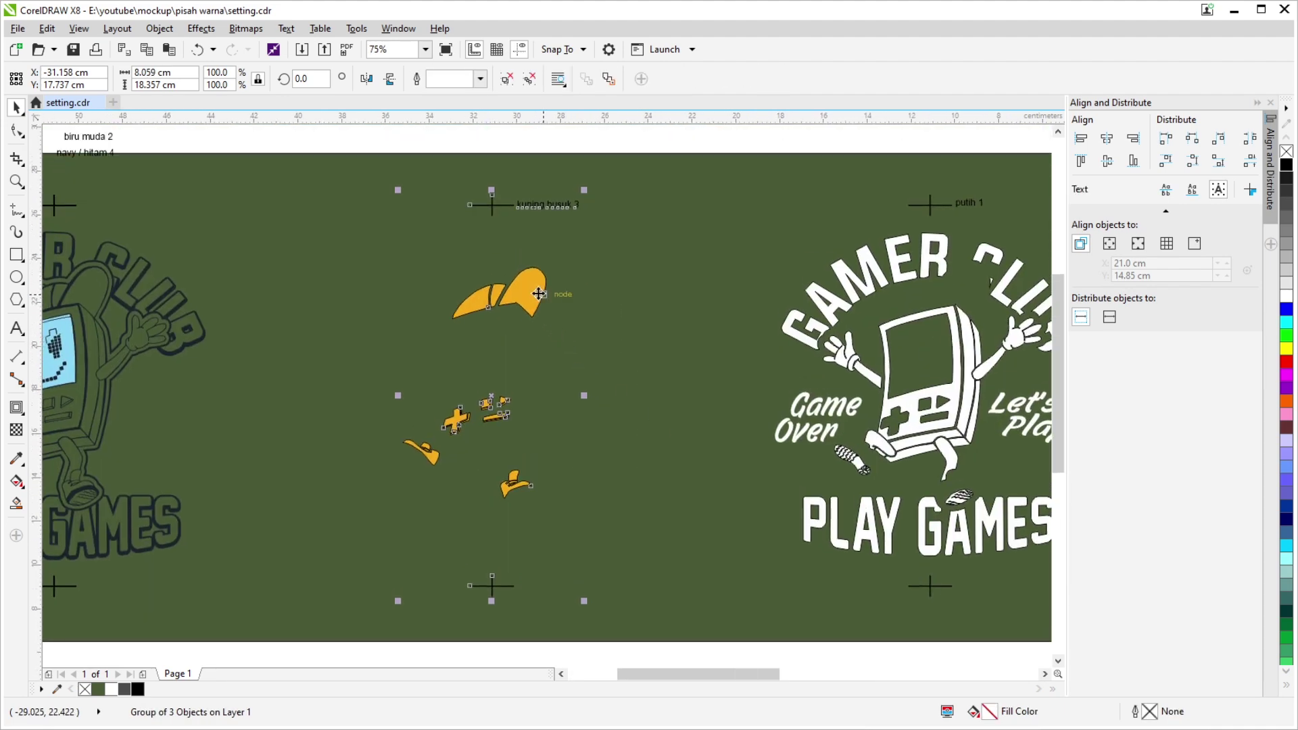
key(ctrl+z)
scroll(583, 223, down, 1)
scroll(416, 241, up, 1)
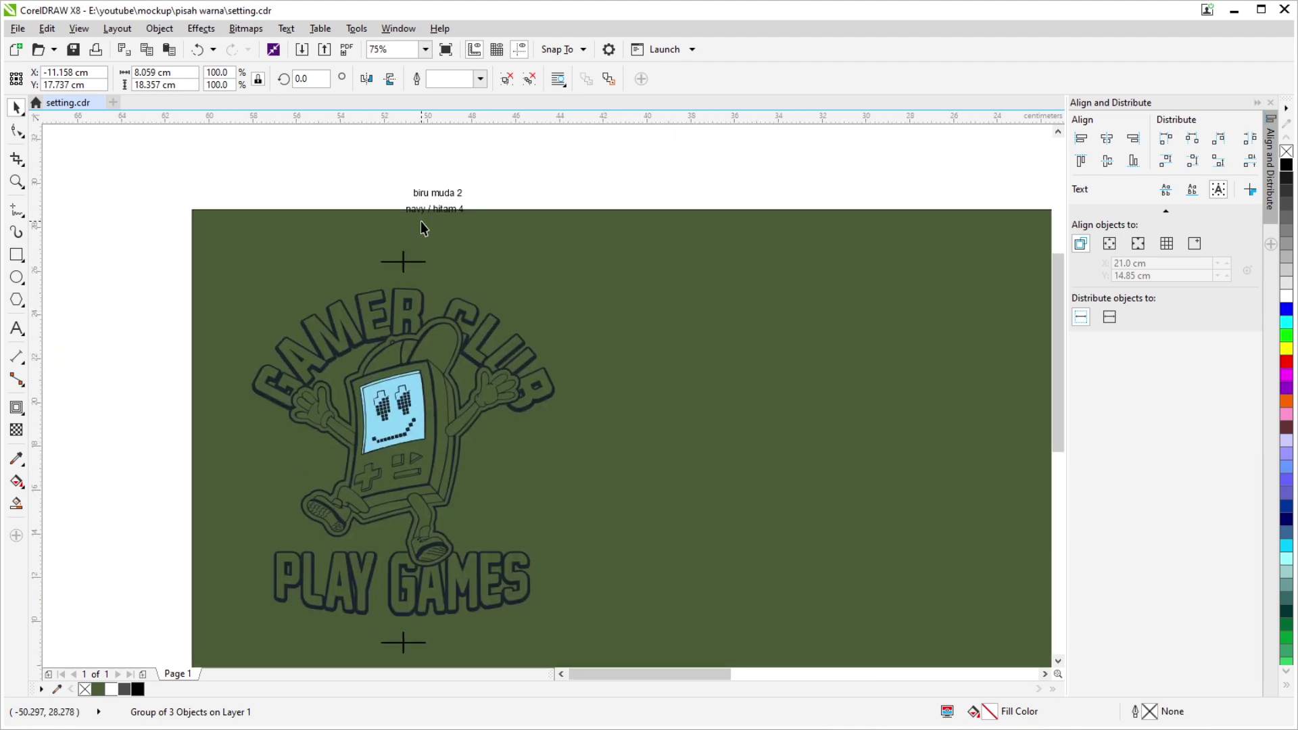
scroll(420, 221, up, 1)
Move the biru muda 2 label beside the registration mark in the middle area.
click(443, 210)
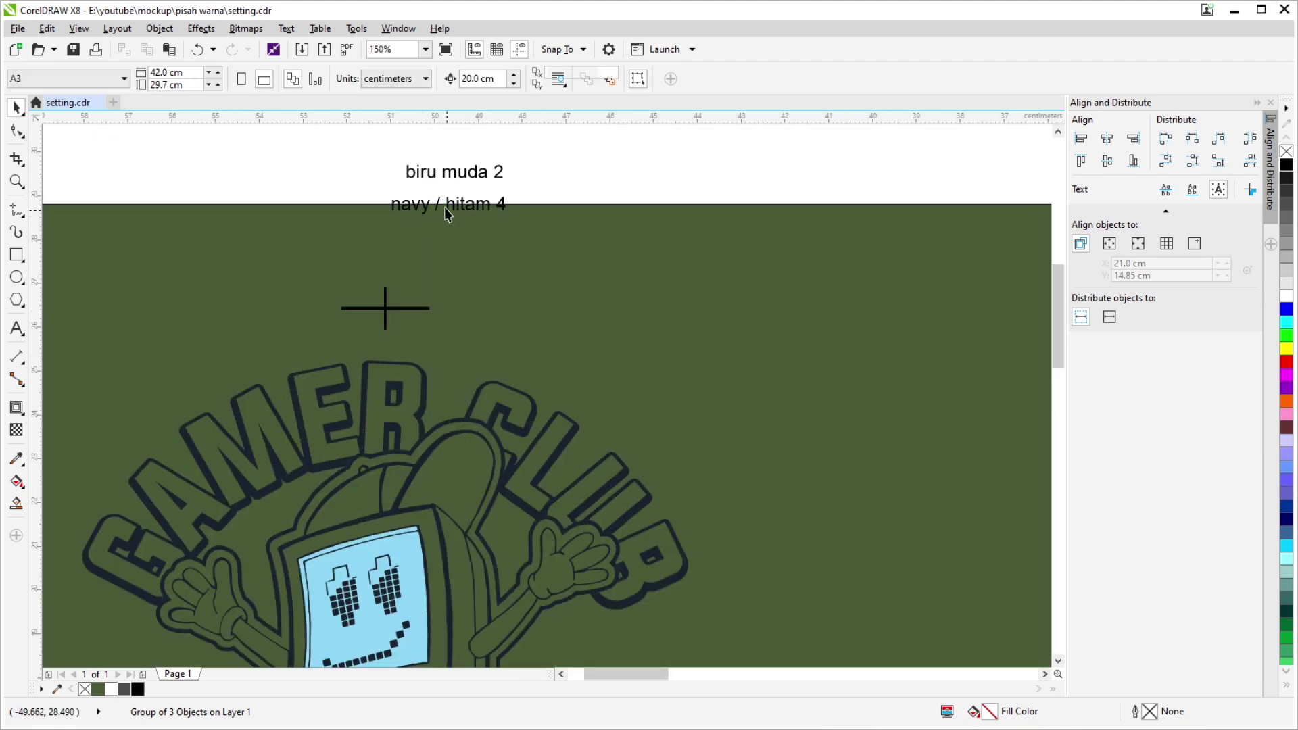
scroll(459, 182, up, 1)
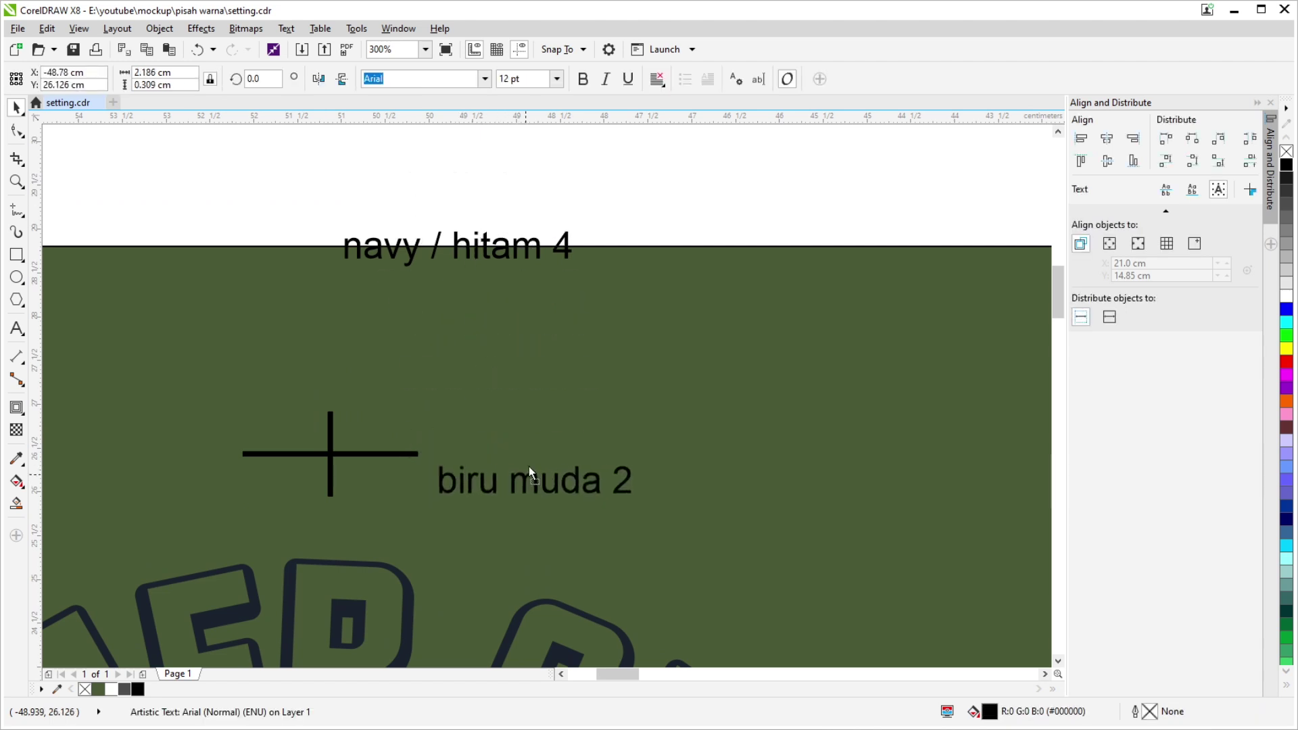
drag(462, 182, 528, 446)
scroll(529, 446, down, 1)
scroll(370, 344, down, 1)
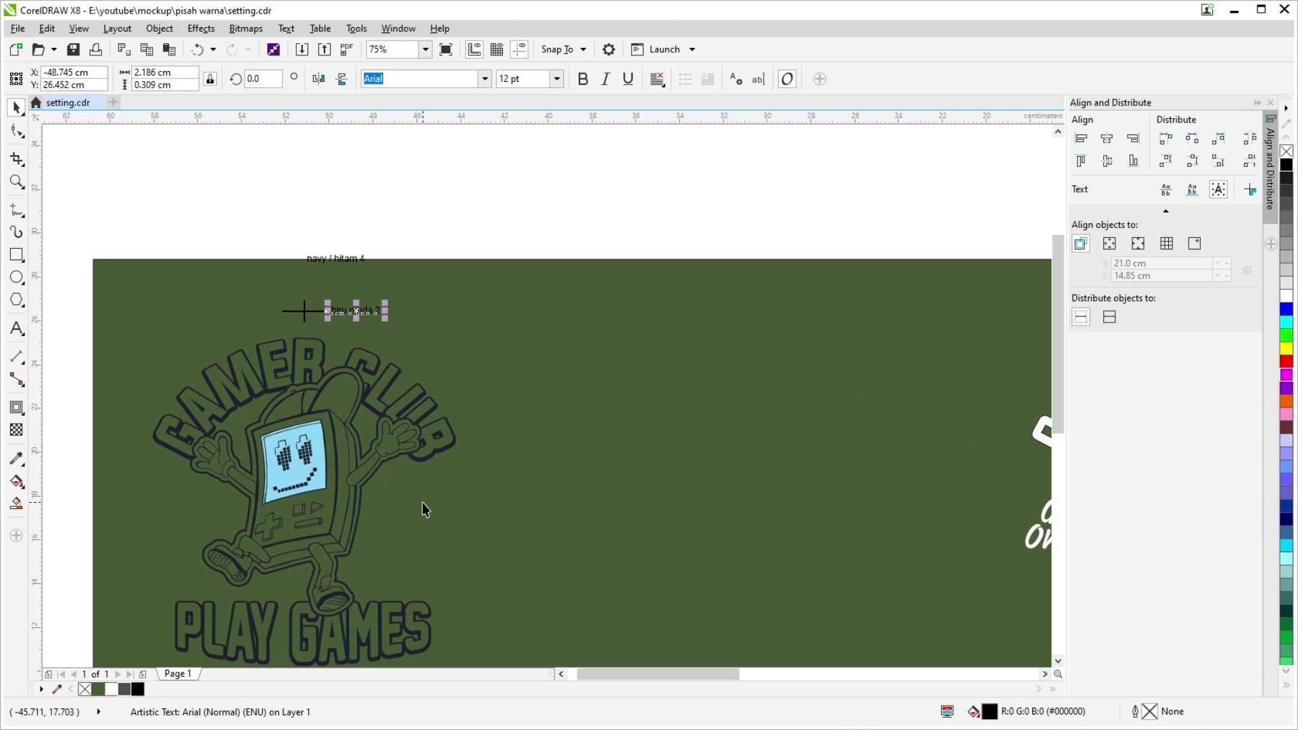
Select the light-blue screen piece of the mascot.
scroll(435, 355, down, 1)
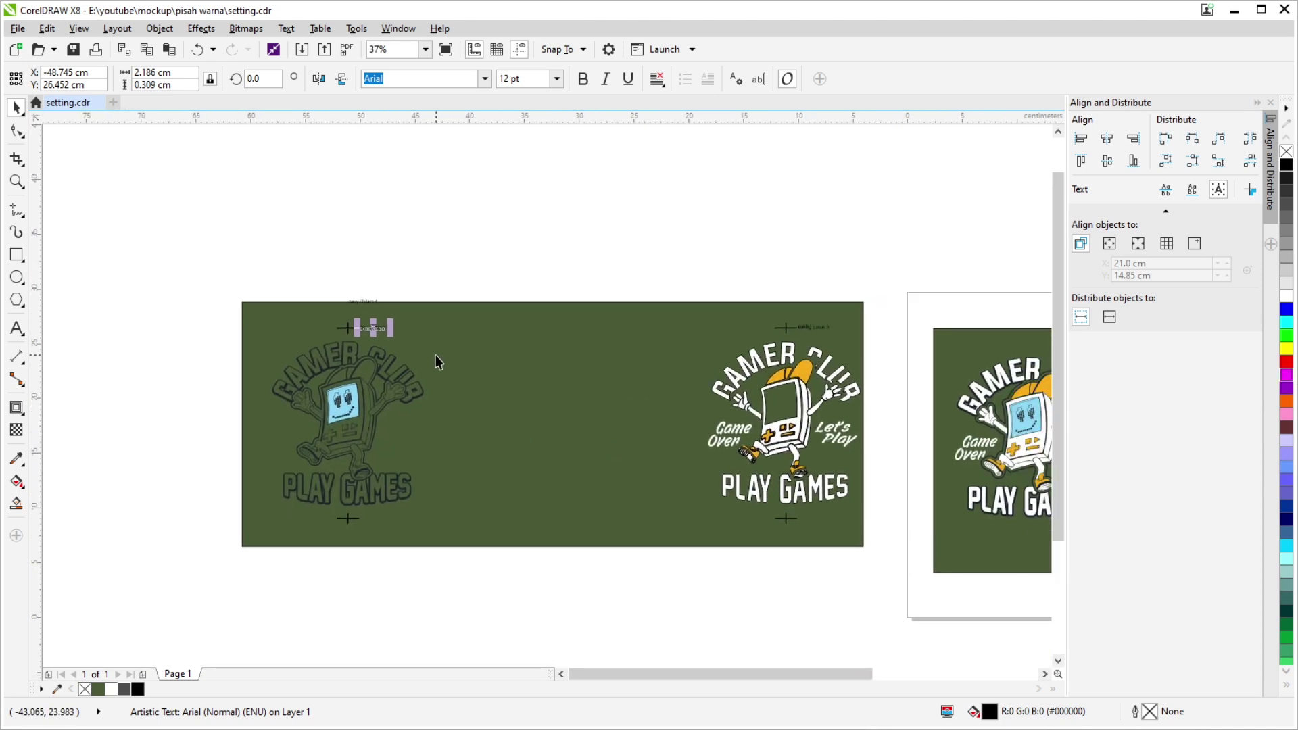
scroll(435, 355, up, 1)
scroll(611, 345, up, 1)
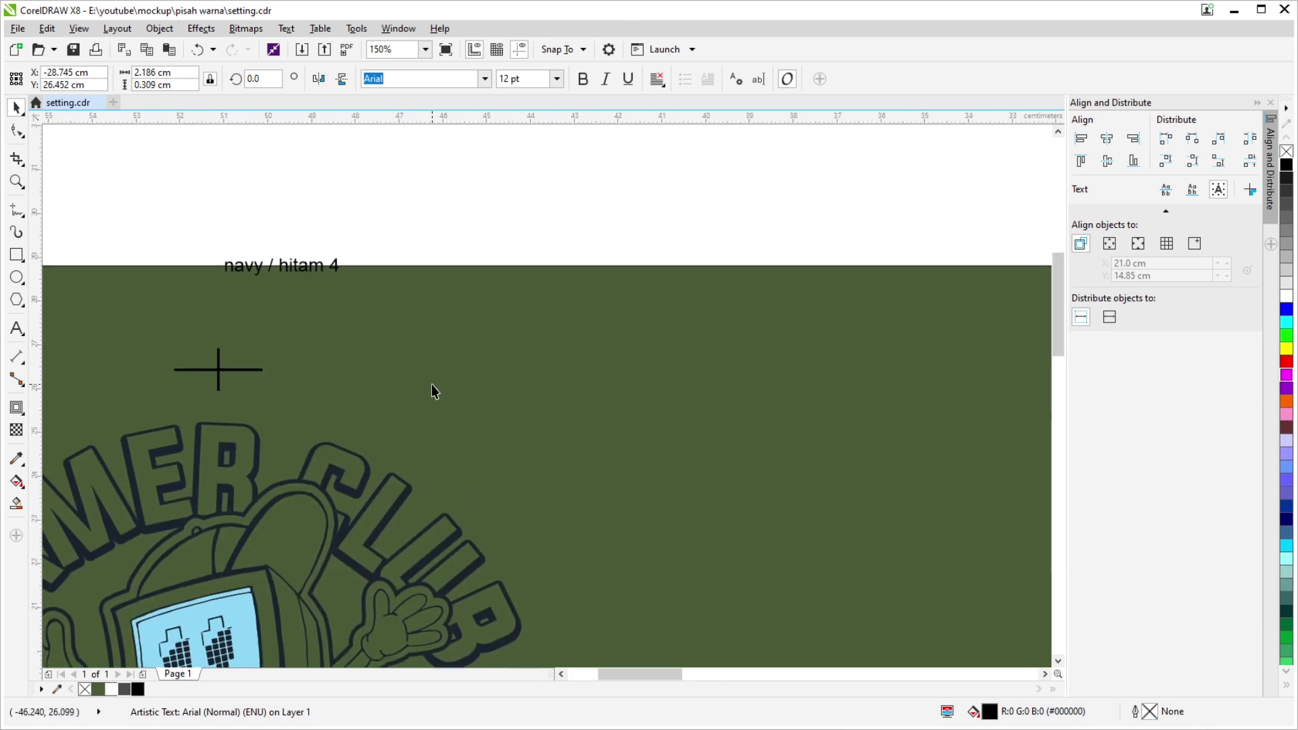
scroll(431, 384, down, 2)
scroll(382, 283, up, 1)
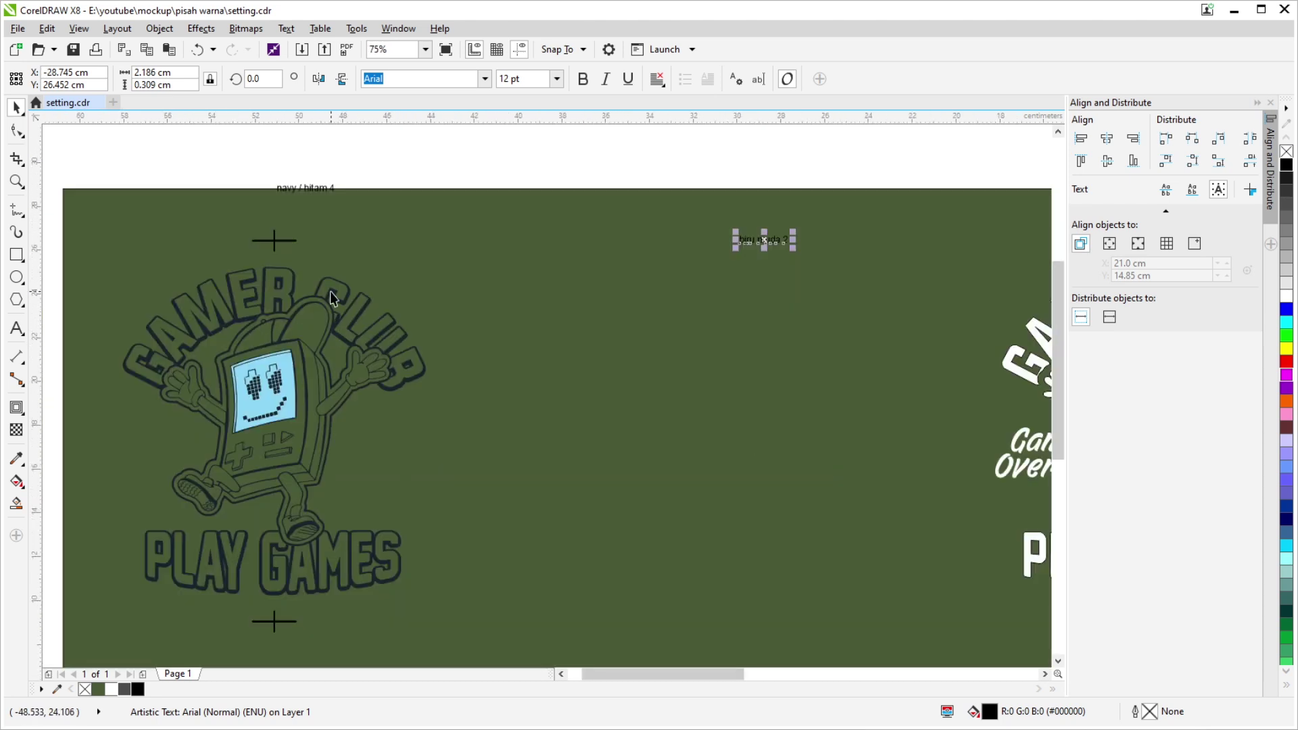
click(286, 364)
scroll(285, 363, up, 1)
Move the light-blue screen piece 20 cm right into the middle.
scroll(274, 299, down, 1)
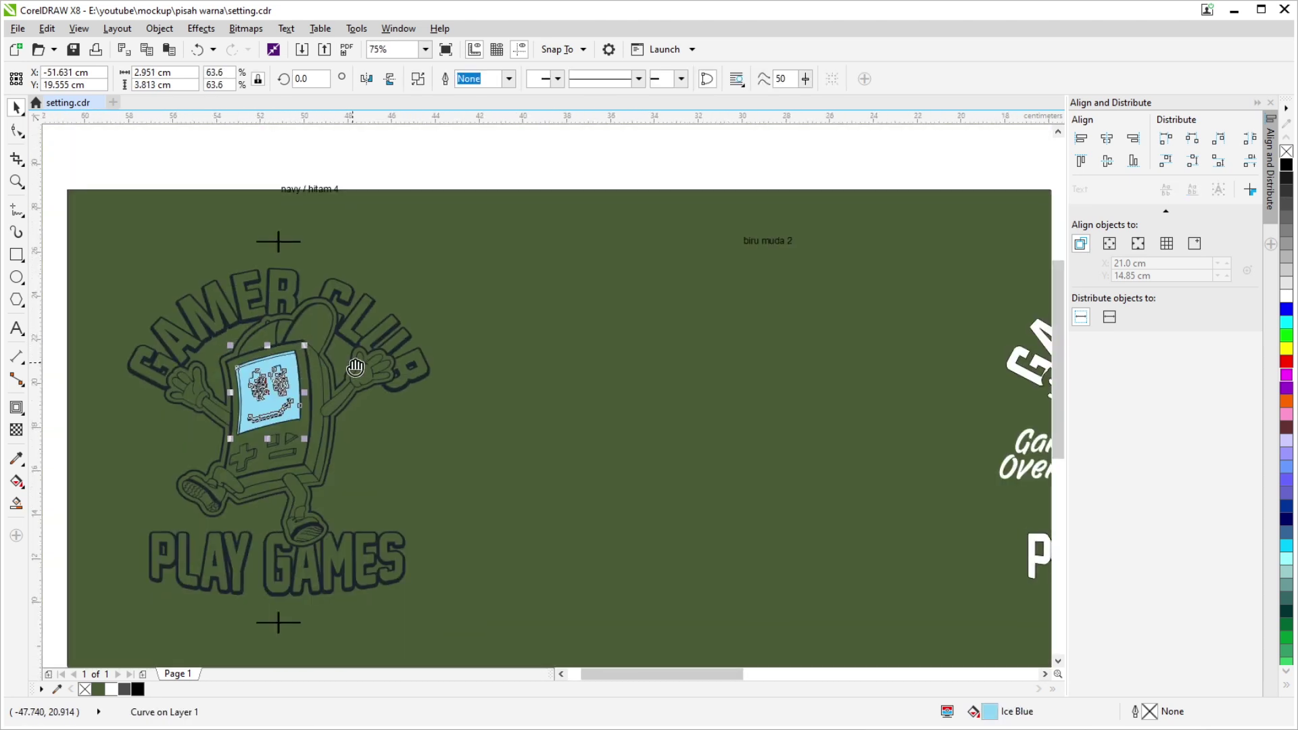
key(Right)
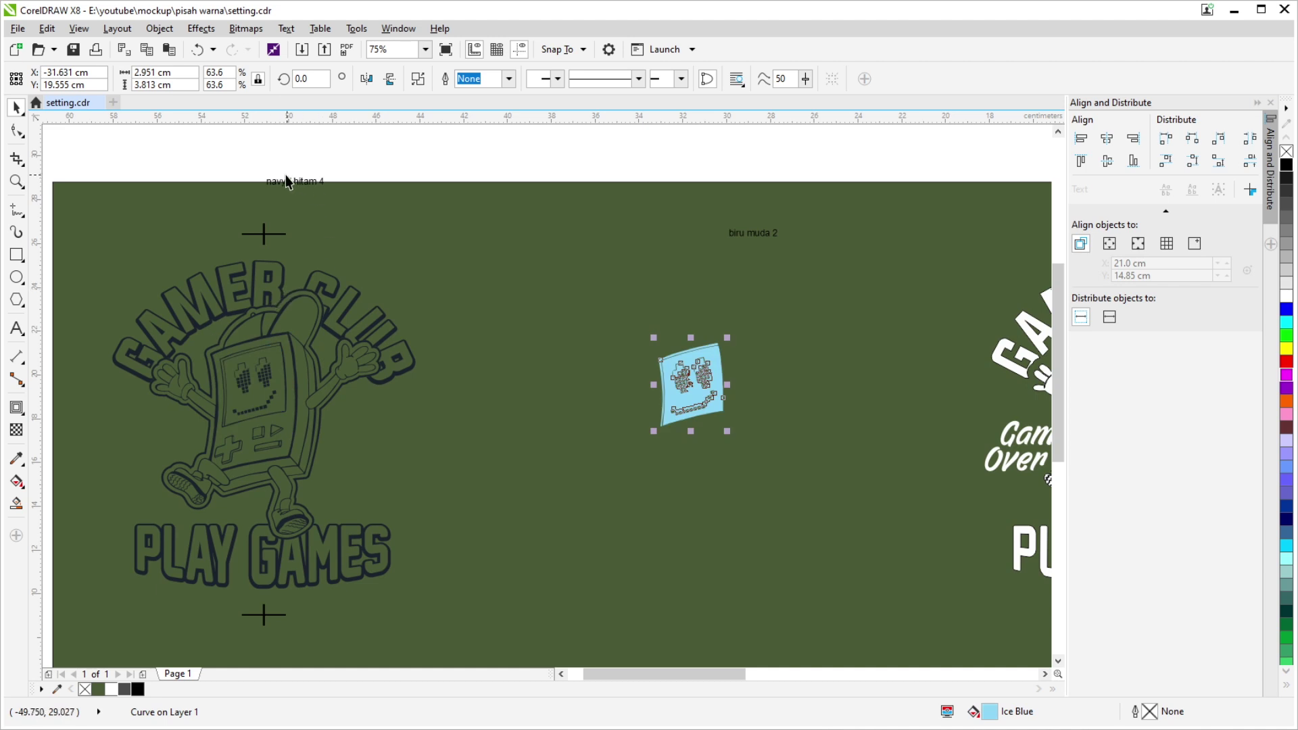
scroll(296, 225, up, 1)
scroll(296, 227, down, 1)
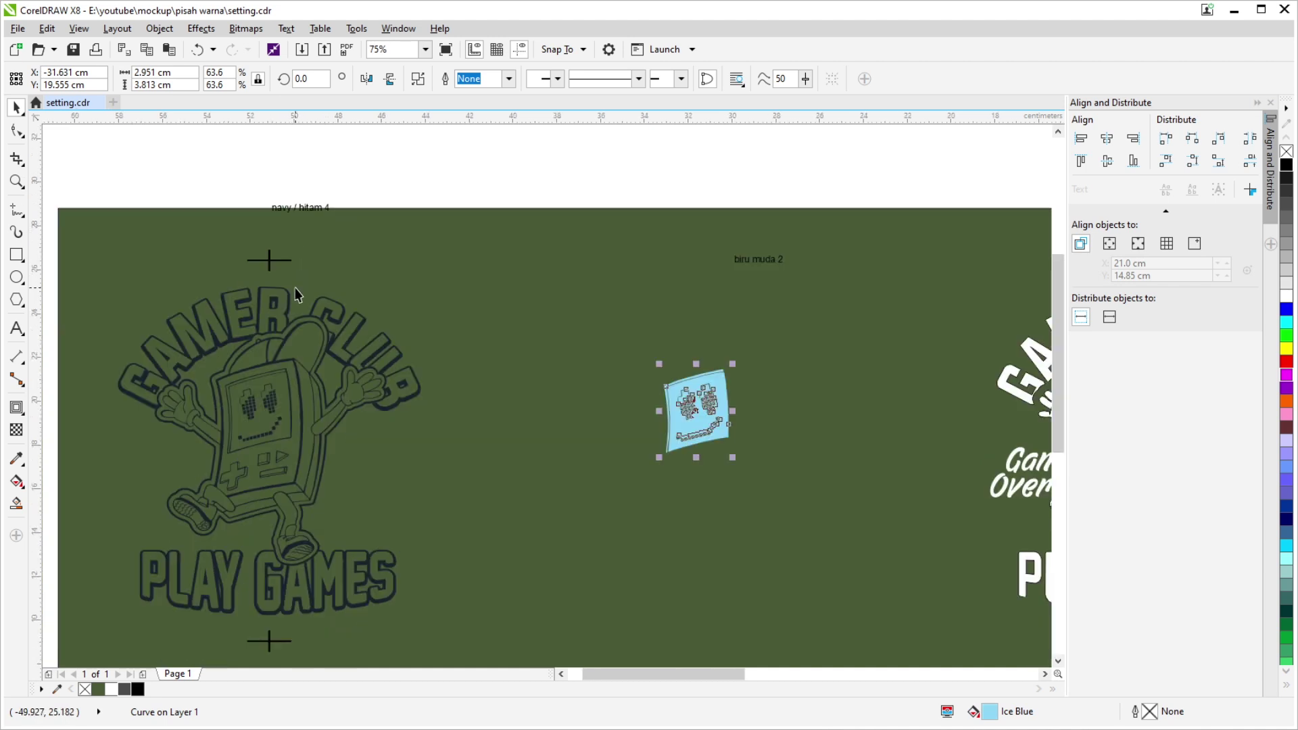
scroll(722, 419, up, 2)
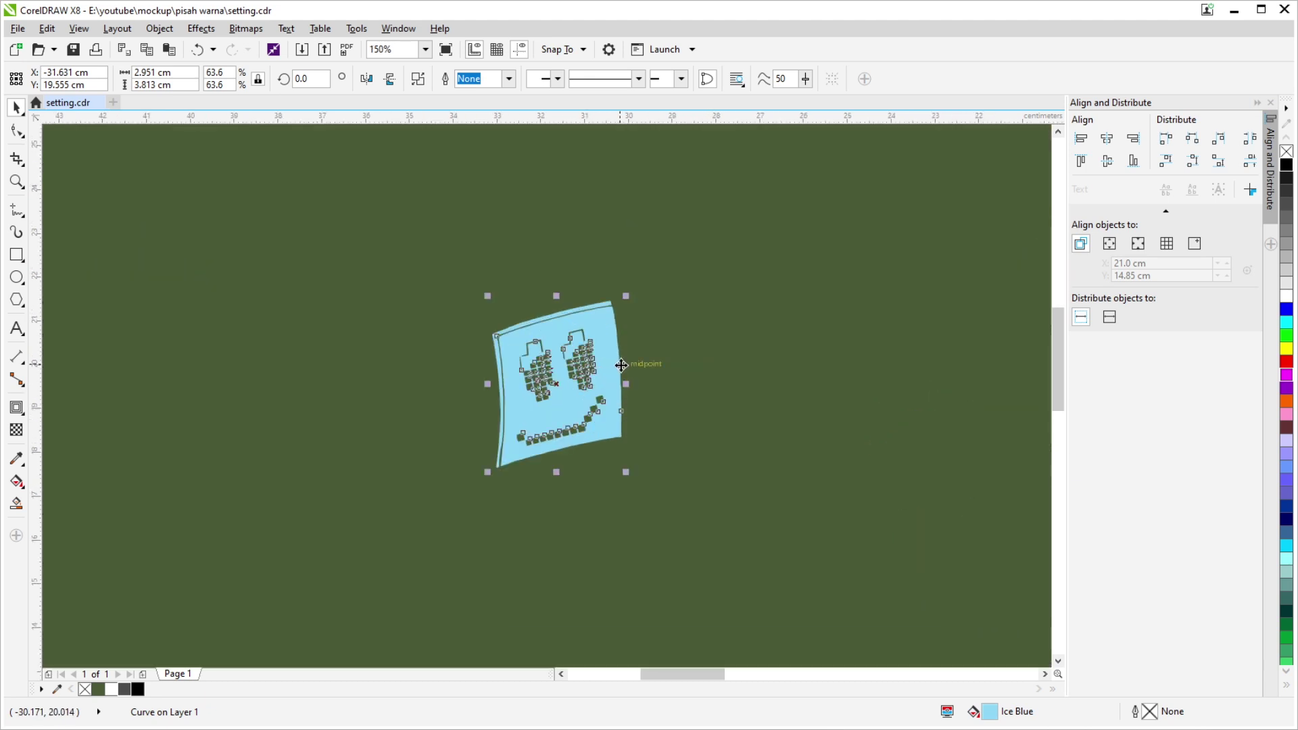
scroll(608, 378, up, 4)
scroll(601, 390, down, 2)
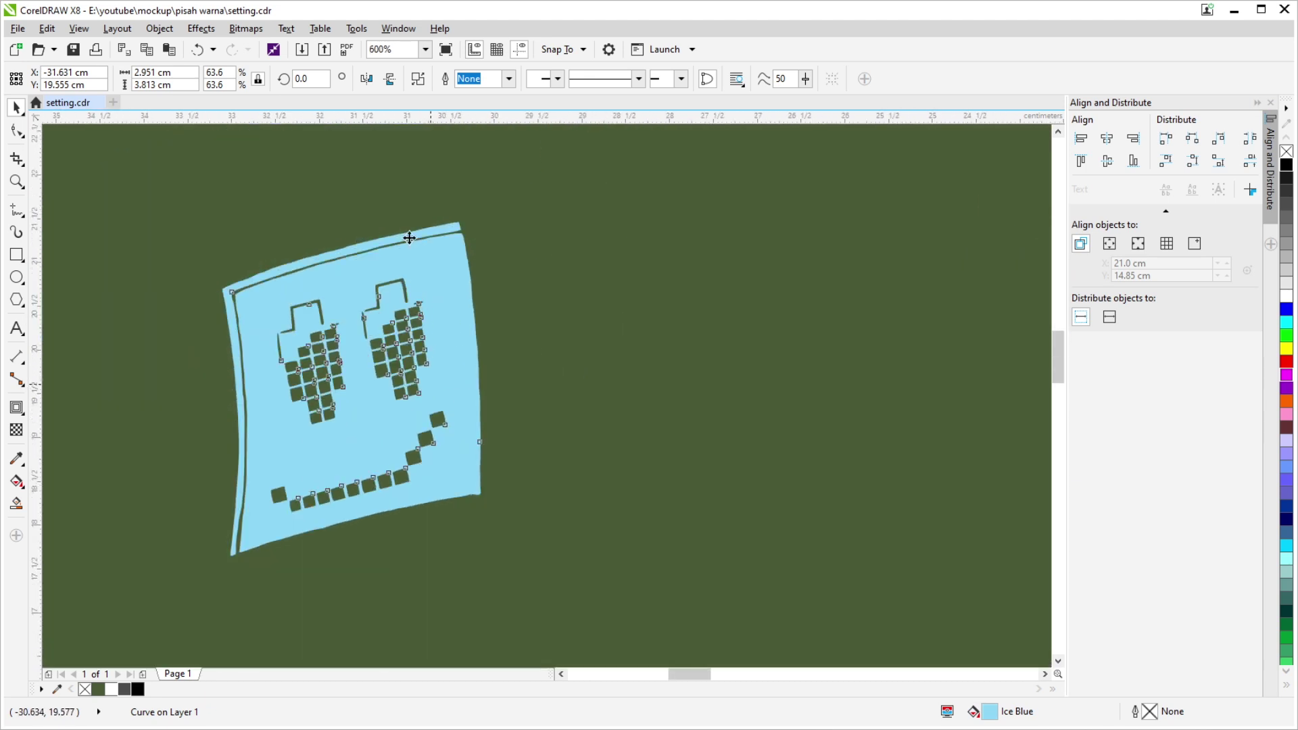
Give the light-blue smiley a black 0.75 pt outline.
click(510, 79)
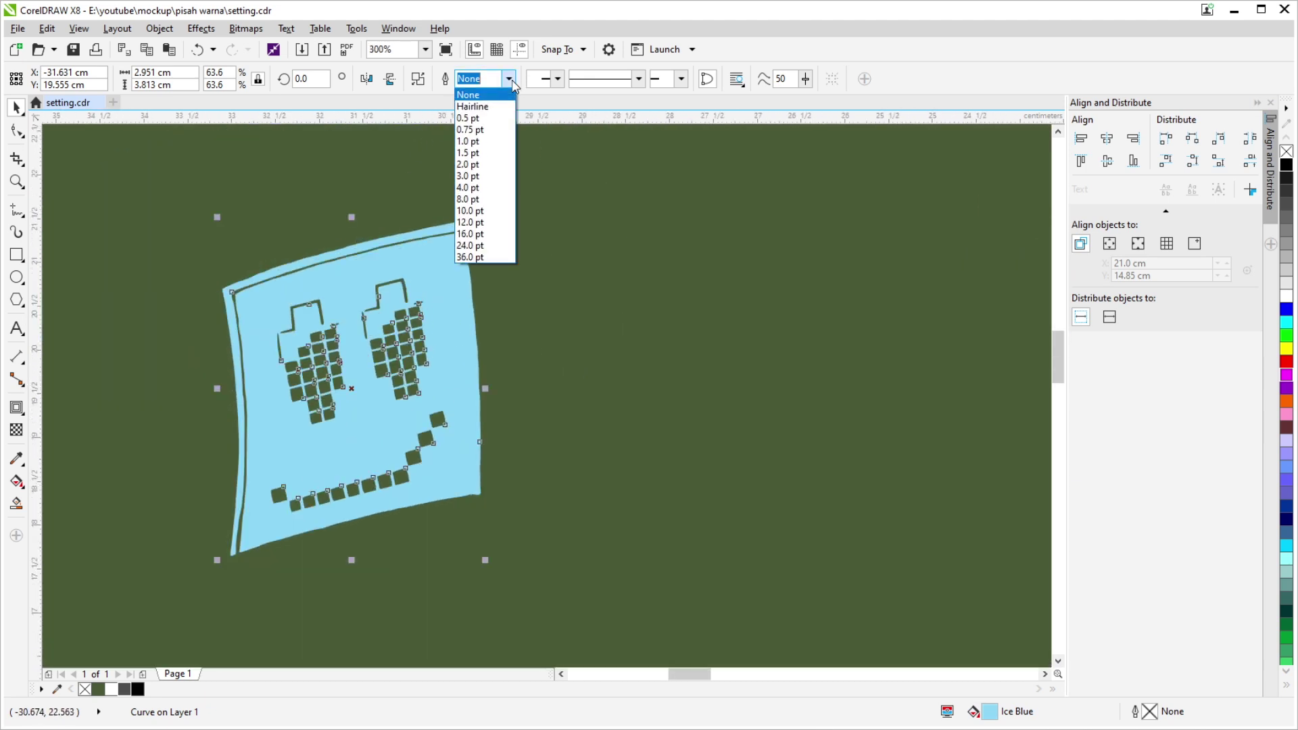
click(469, 129)
scroll(360, 409, up, 2)
scroll(360, 409, up, 2)
scroll(536, 435, down, 1)
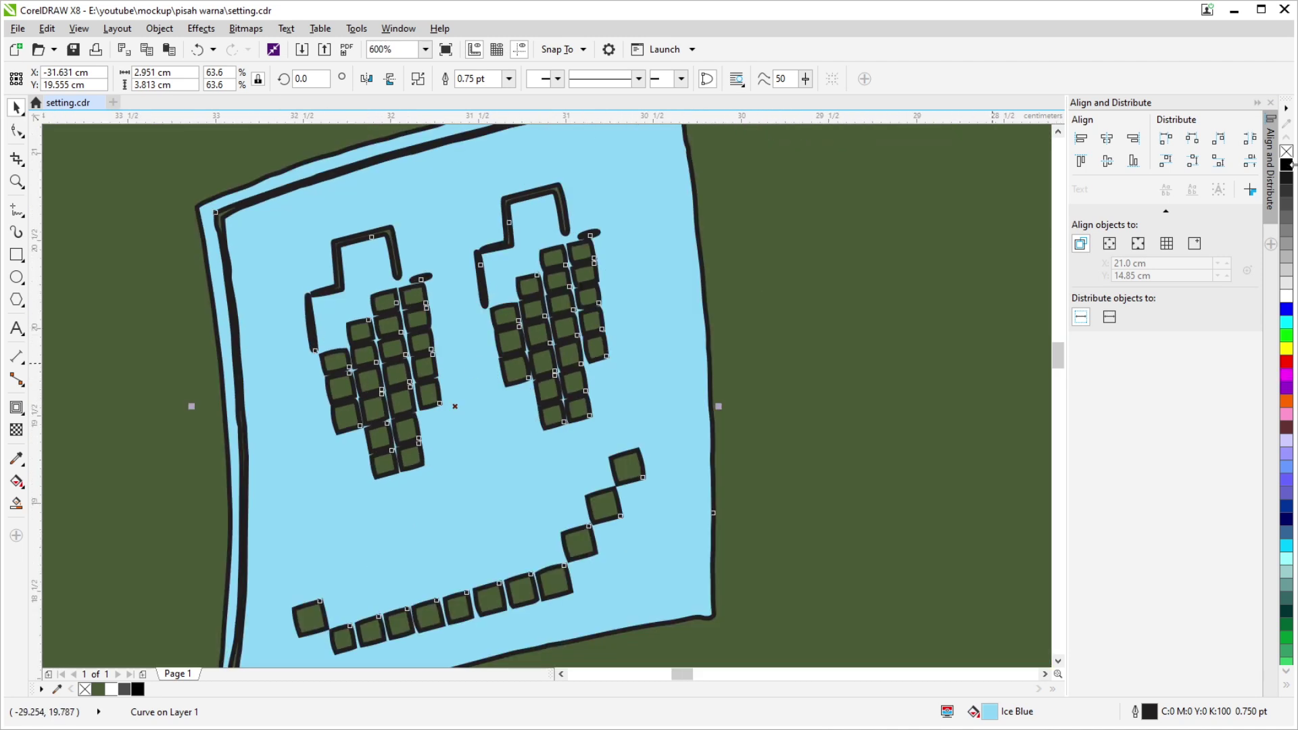
right_click(1288, 166)
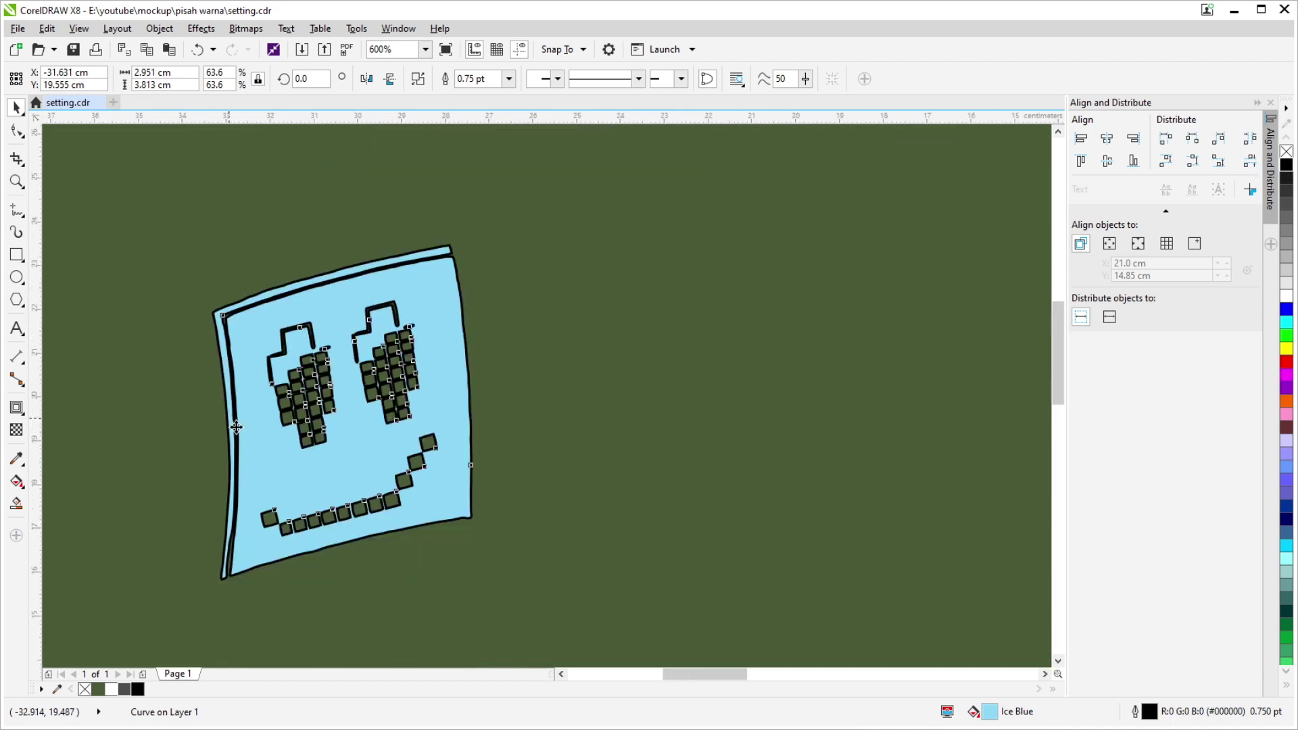
scroll(318, 386, down, 6)
scroll(448, 202, up, 2)
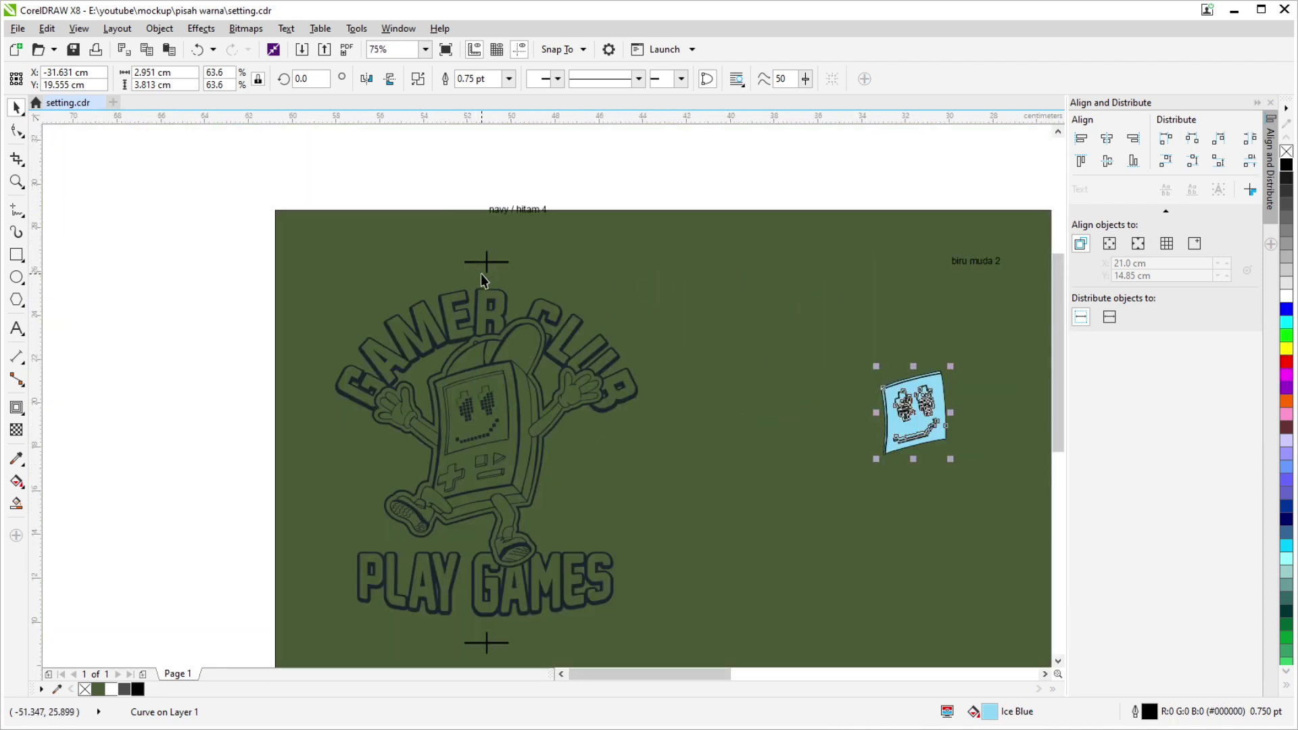
Select the smiley together with both registration crosshair groups.
click(487, 261)
key(Tab)
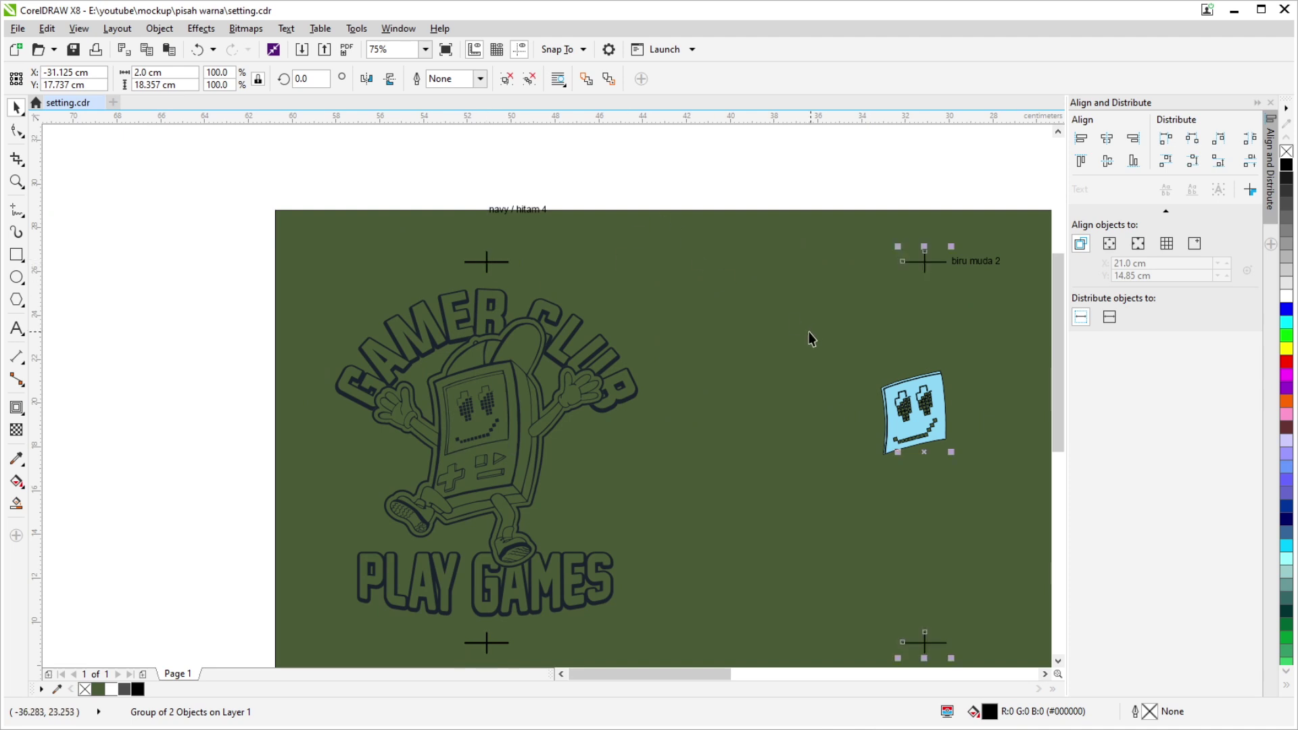
scroll(460, 298, down, 1)
drag(652, 546, 681, 557)
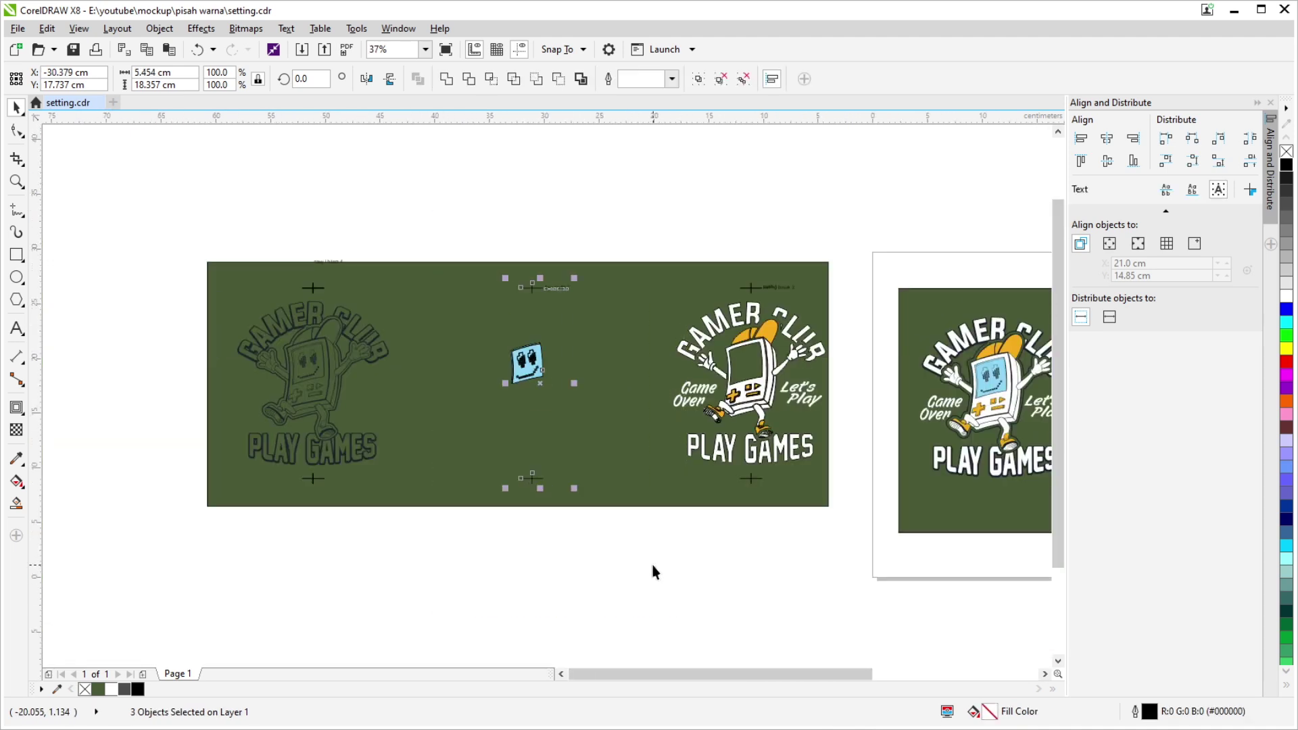
Group the smiley with its crosshairs and nudge it onto the right coloured artwork.
key(ctrl+g)
key(shift+Right)
scroll(344, 287, up, 2)
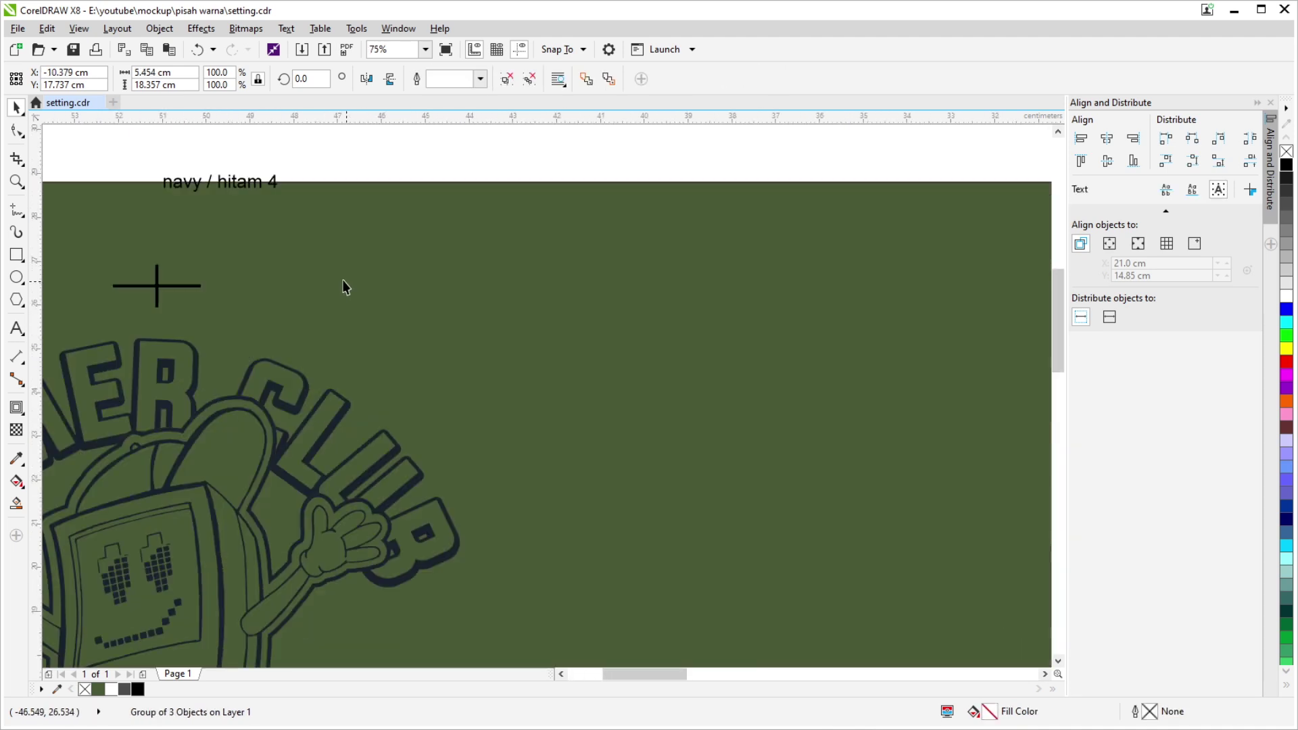
scroll(411, 283, down, 1)
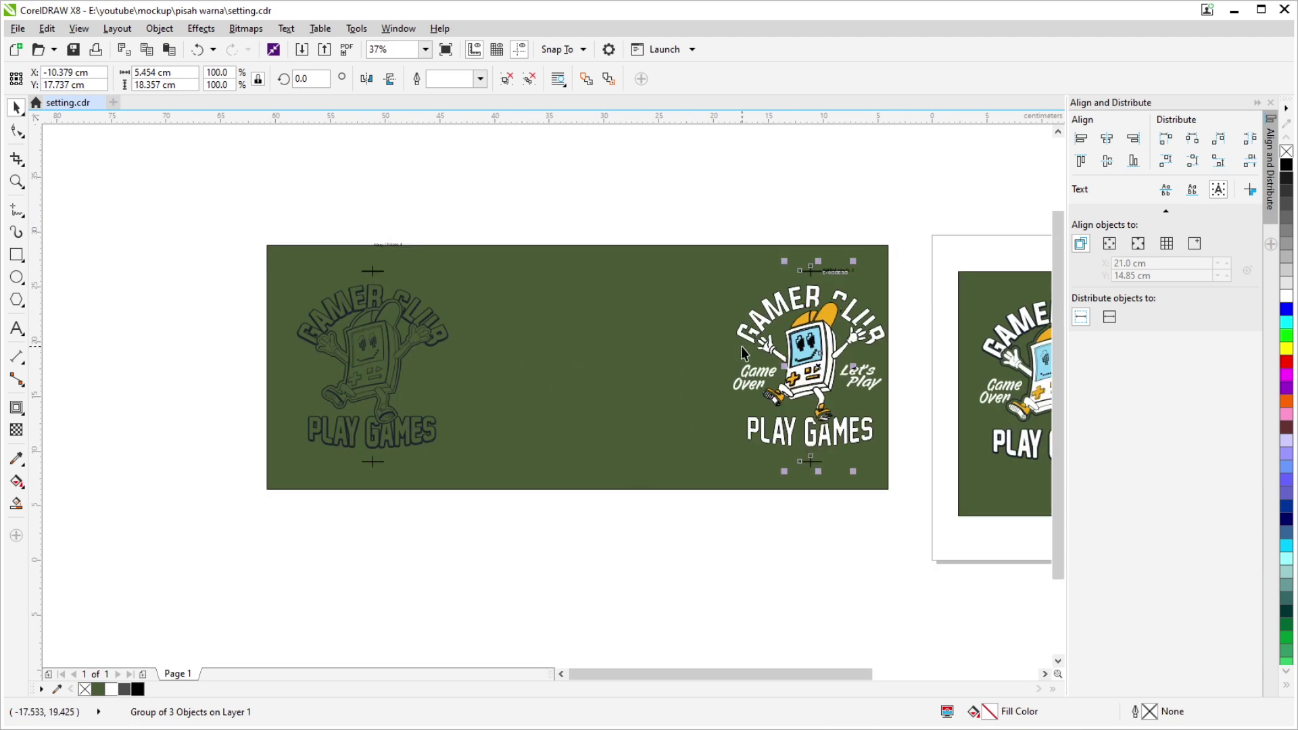
click(573, 179)
scroll(403, 324, up, 1)
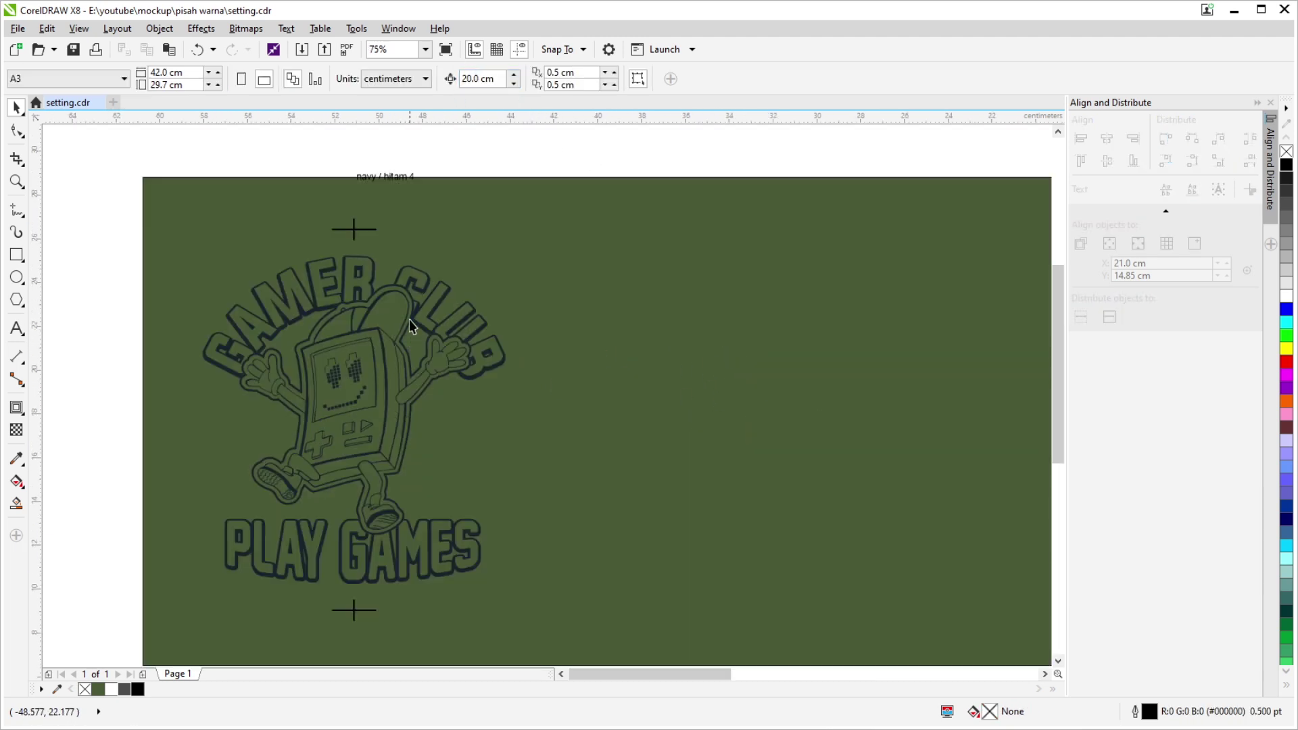
Move the navy / hitam 4 label beside its crosshair.
click(423, 298)
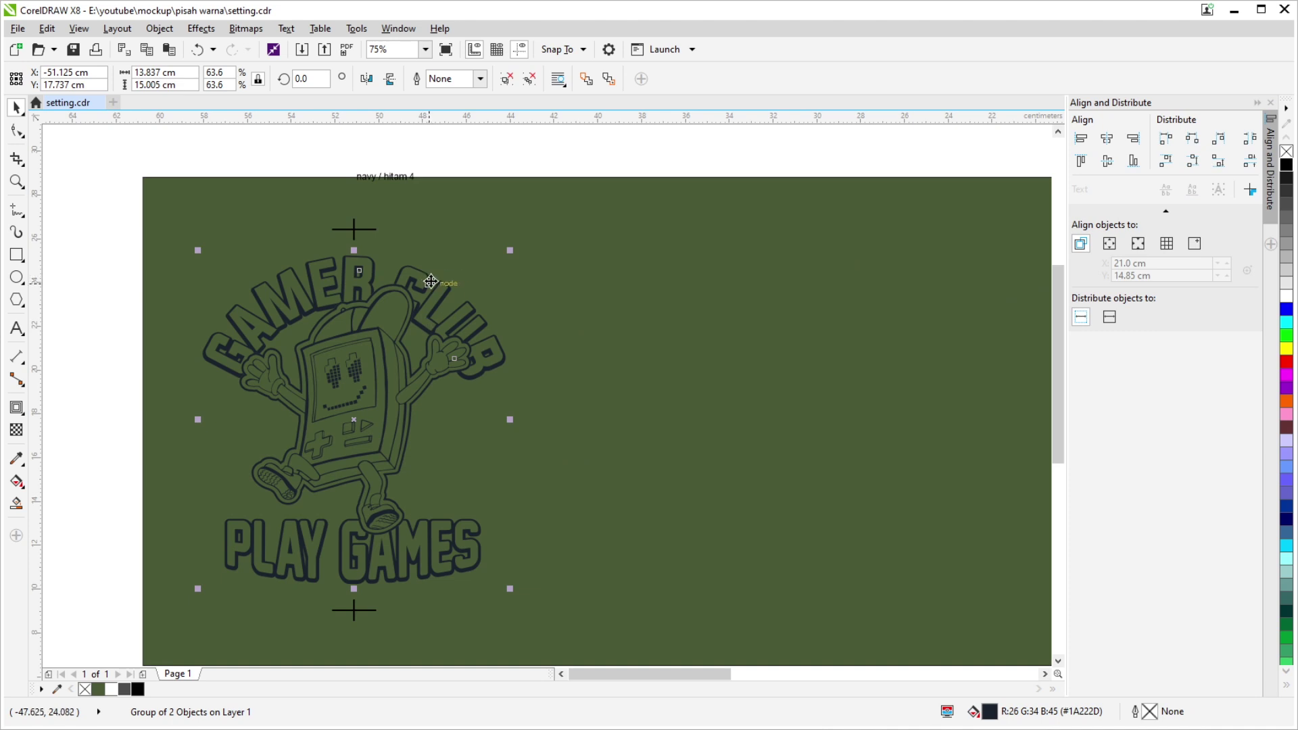
scroll(377, 180, up, 1)
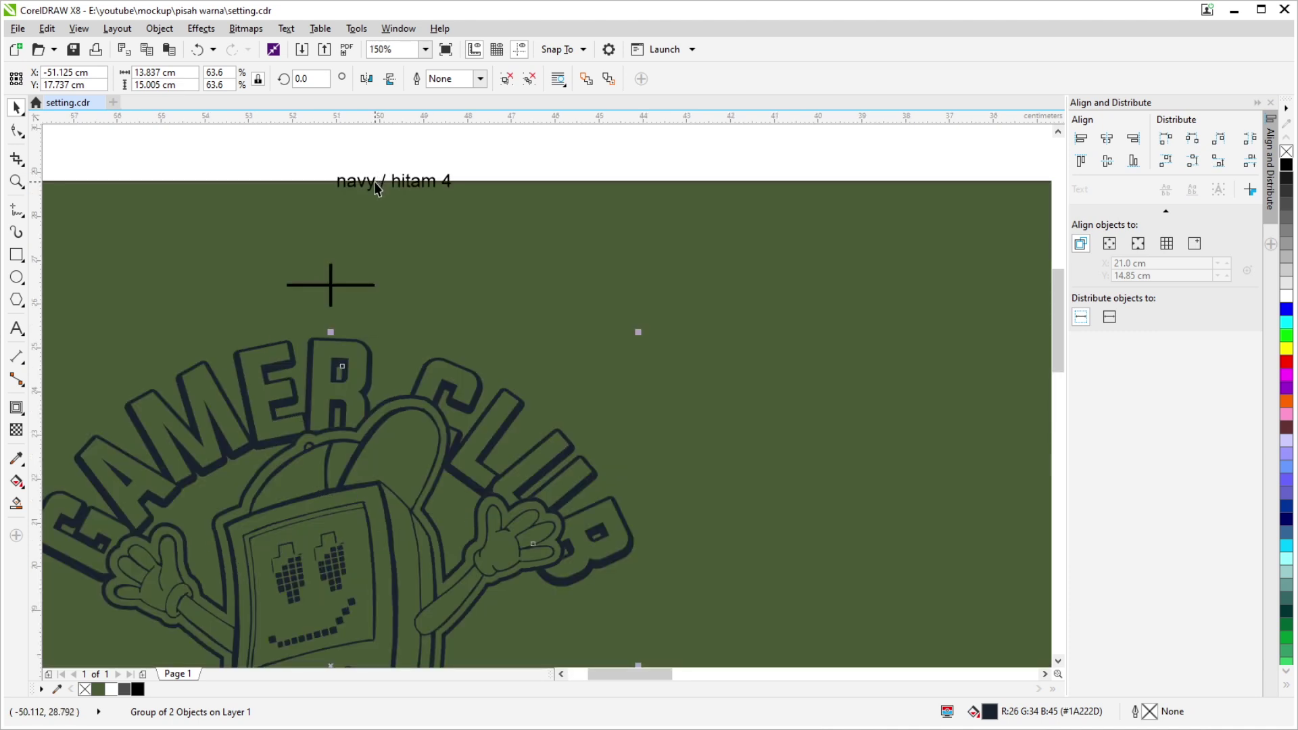
drag(377, 188, 423, 285)
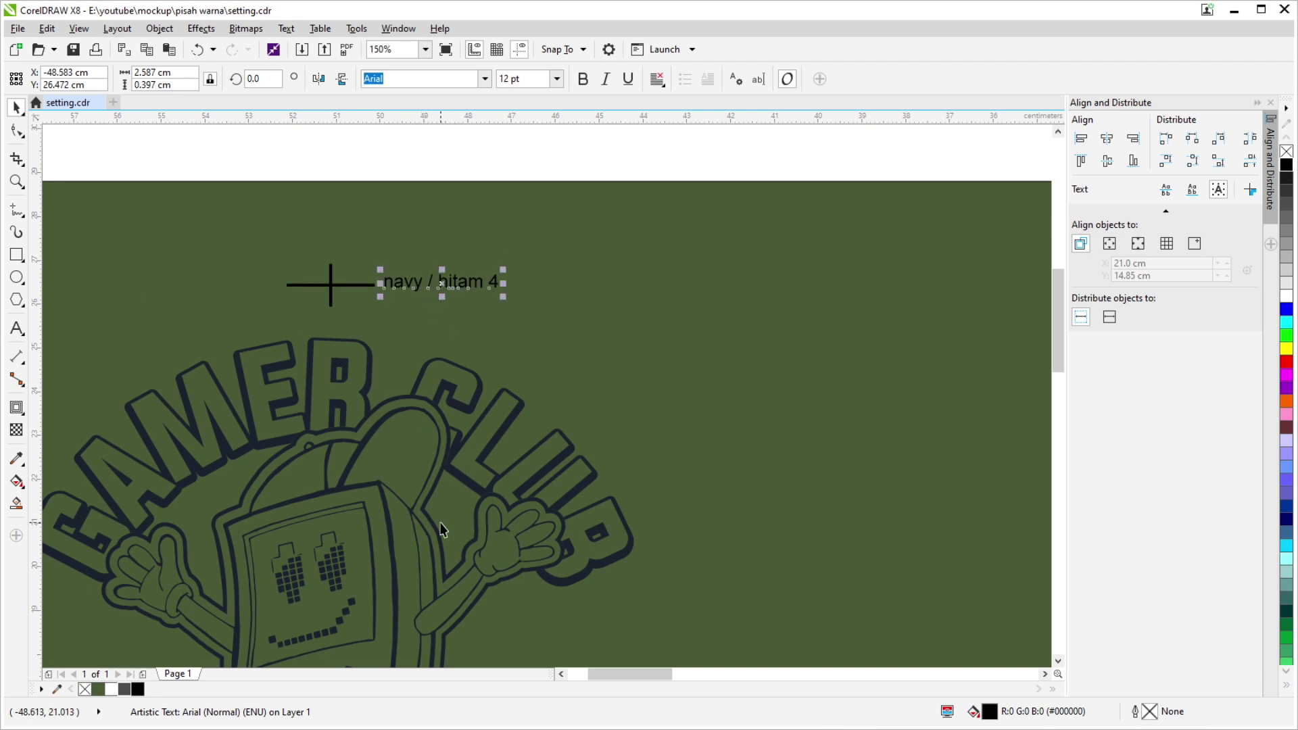
scroll(457, 290, up, 1)
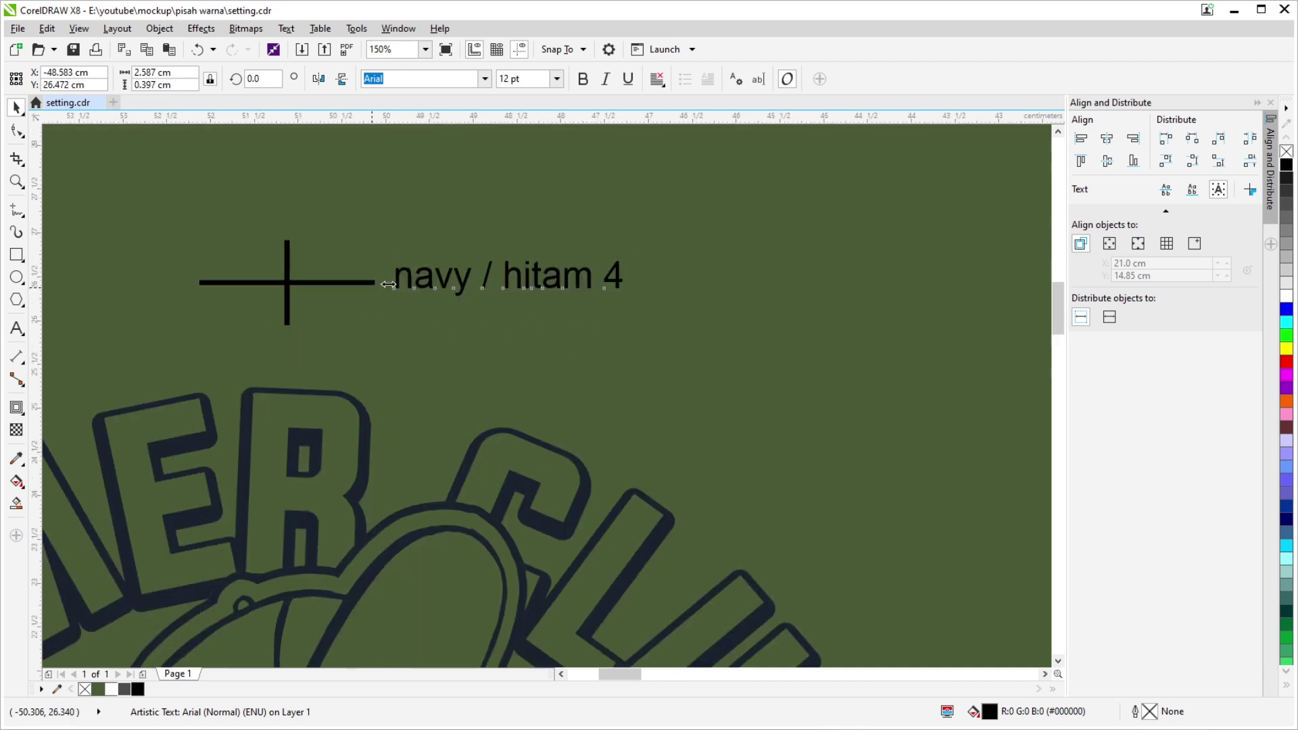
scroll(439, 271, up, 2)
scroll(406, 349, down, 1)
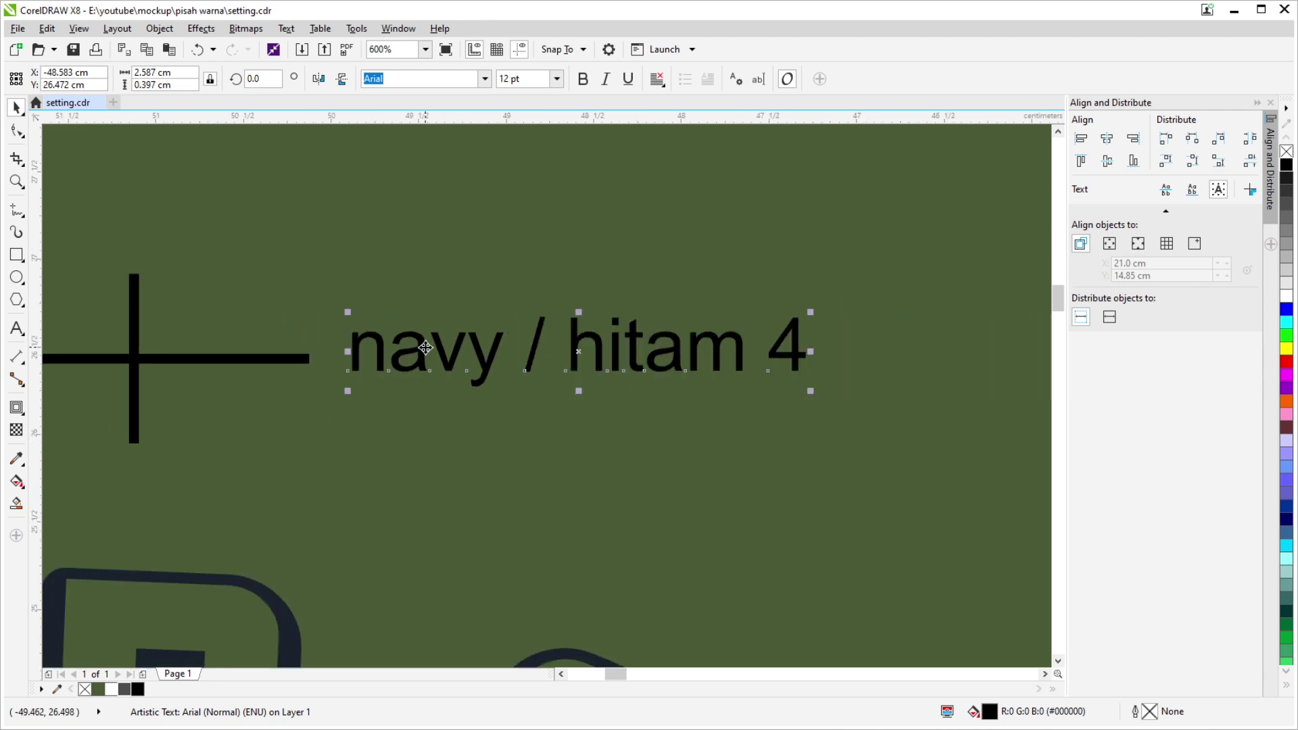
scroll(419, 354, down, 1)
scroll(429, 362, down, 2)
scroll(435, 366, down, 1)
scroll(434, 360, up, 1)
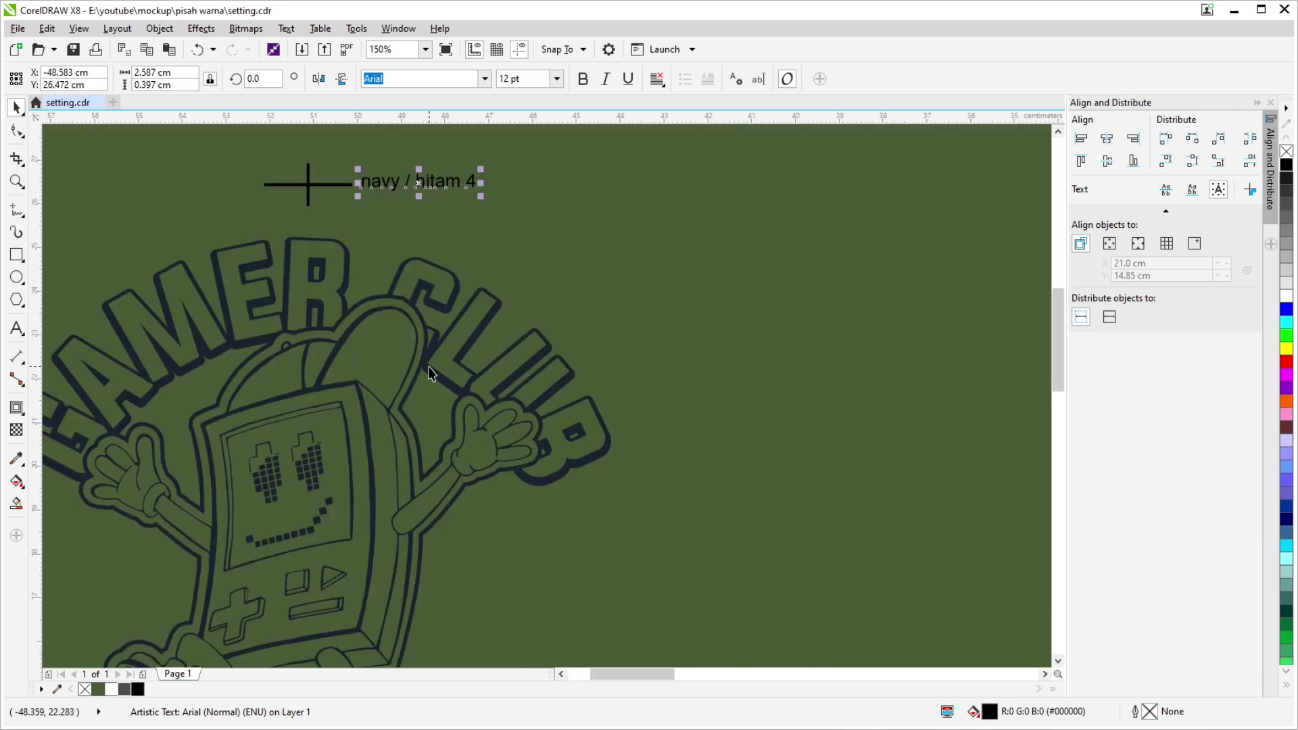
Try a 0.5 pt outline on the left line artwork, then undo it.
click(431, 365)
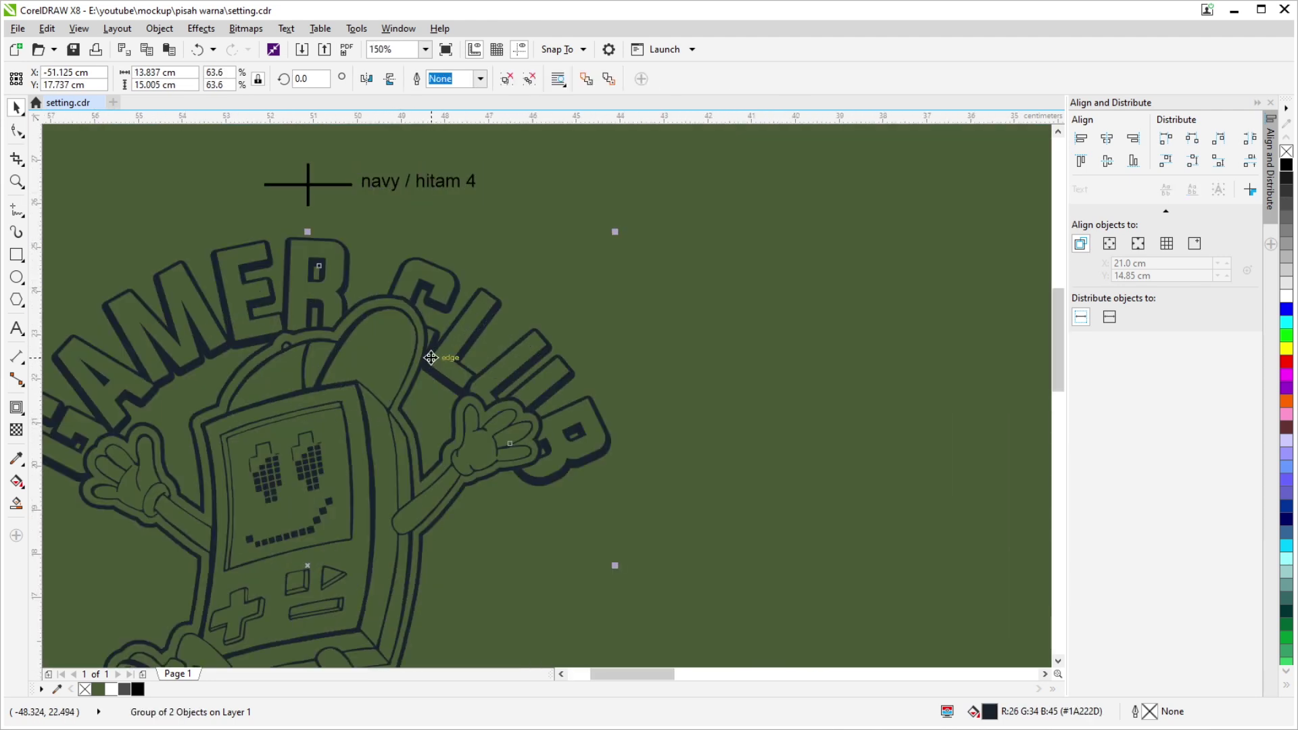
click(479, 79)
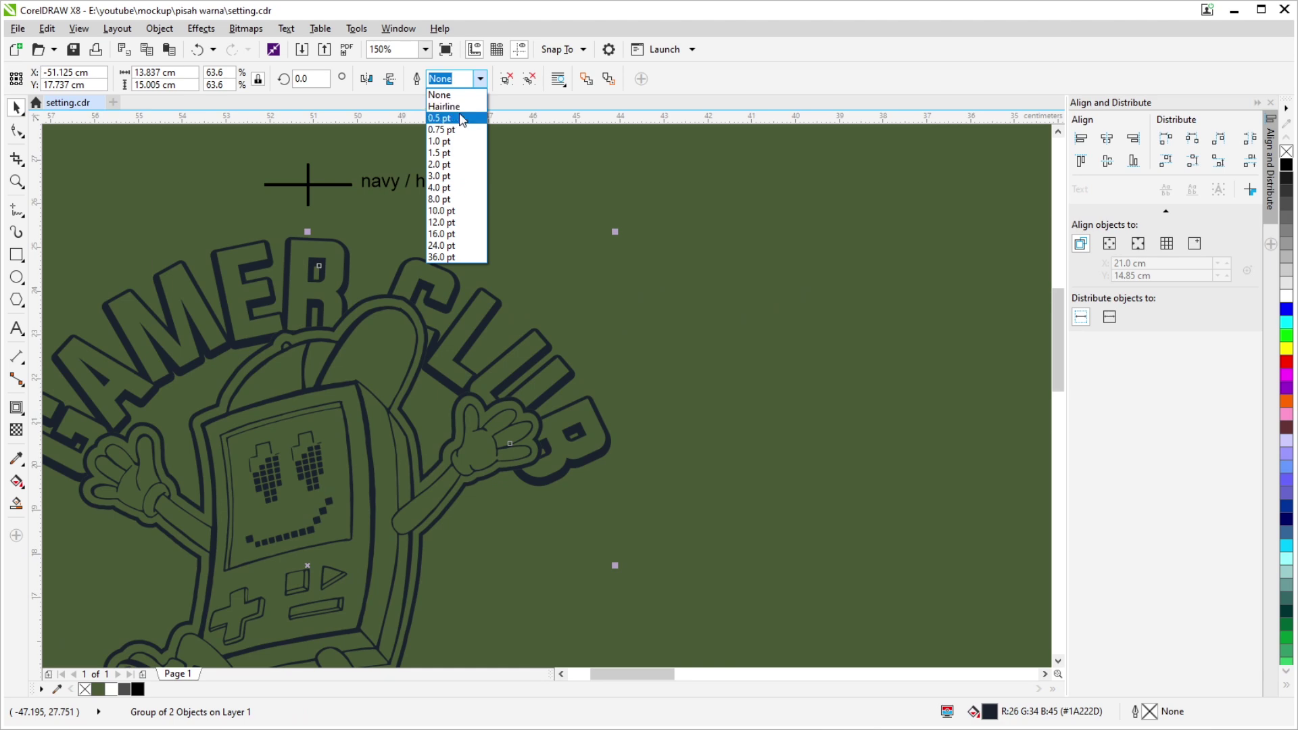
click(461, 119)
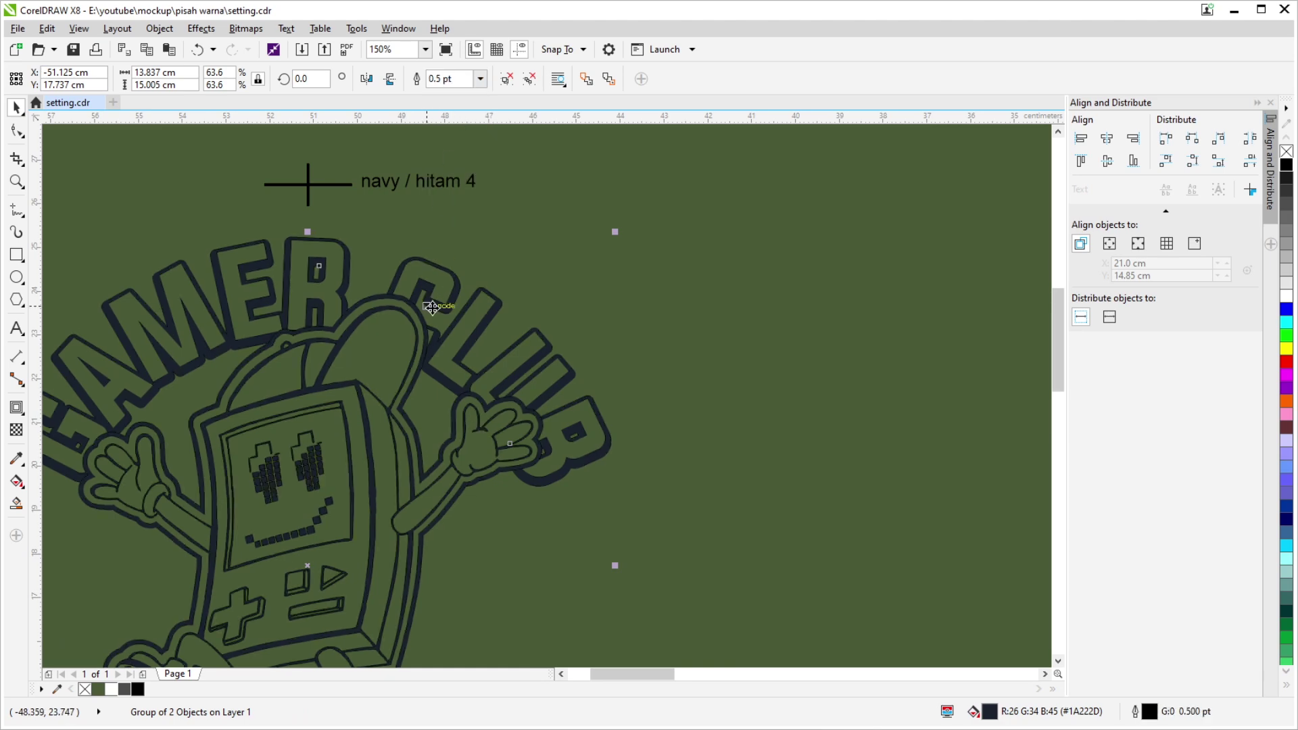
scroll(435, 305, up, 3)
scroll(447, 365, down, 1)
scroll(458, 351, down, 2)
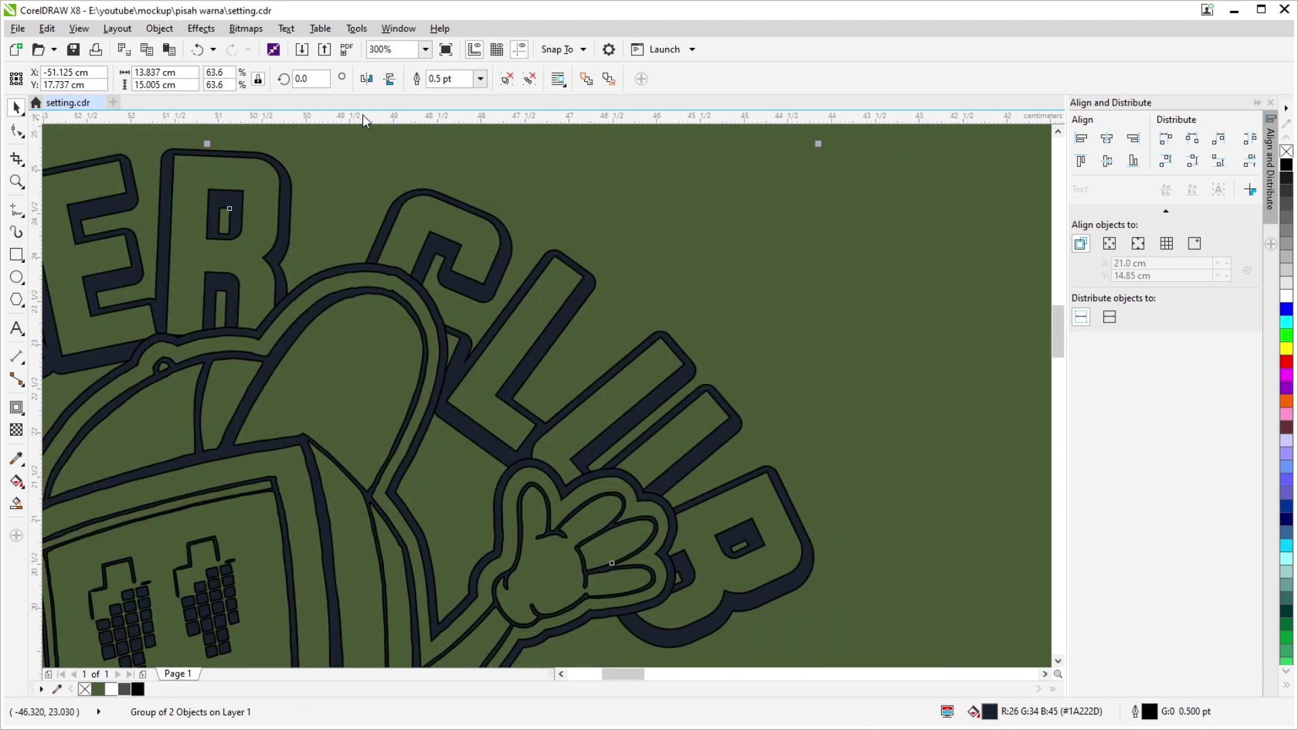
key(ctrl+z)
scroll(471, 311, down, 6)
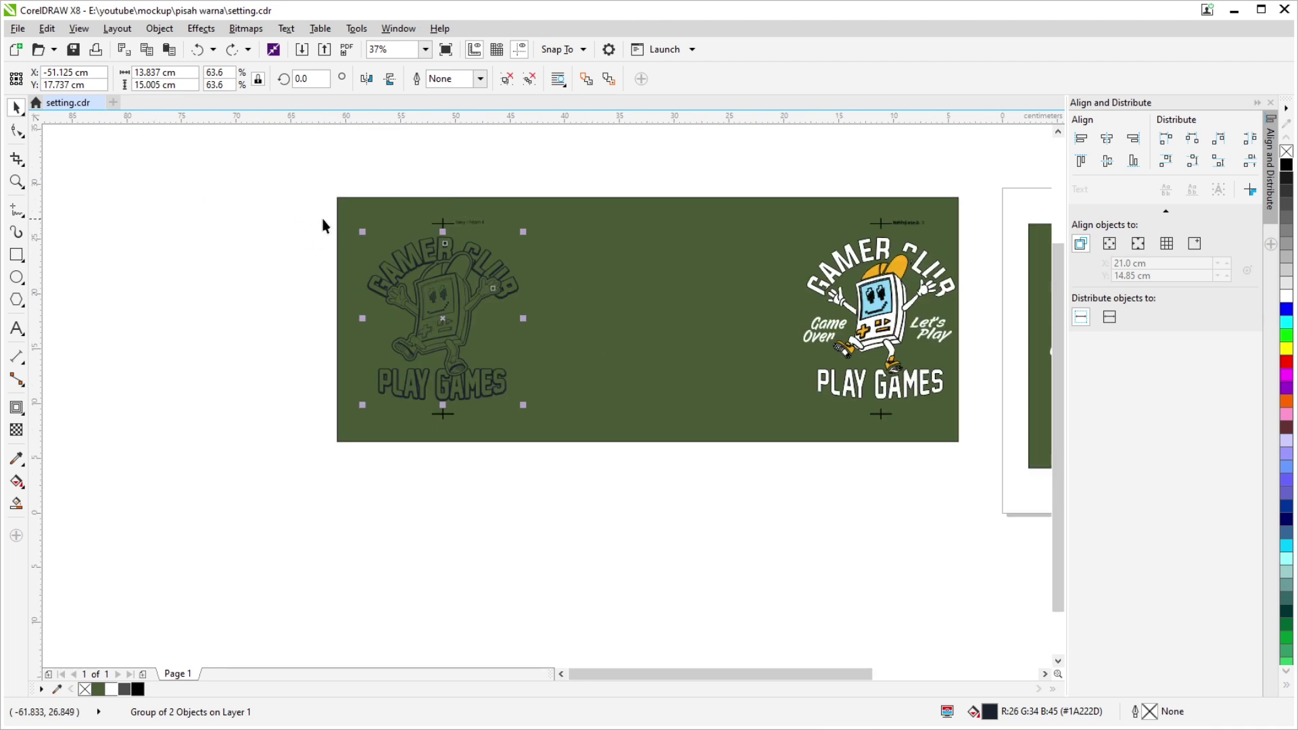
Group the left artwork's six objects and nudge them onto the coloured artwork.
drag(280, 188, 642, 450)
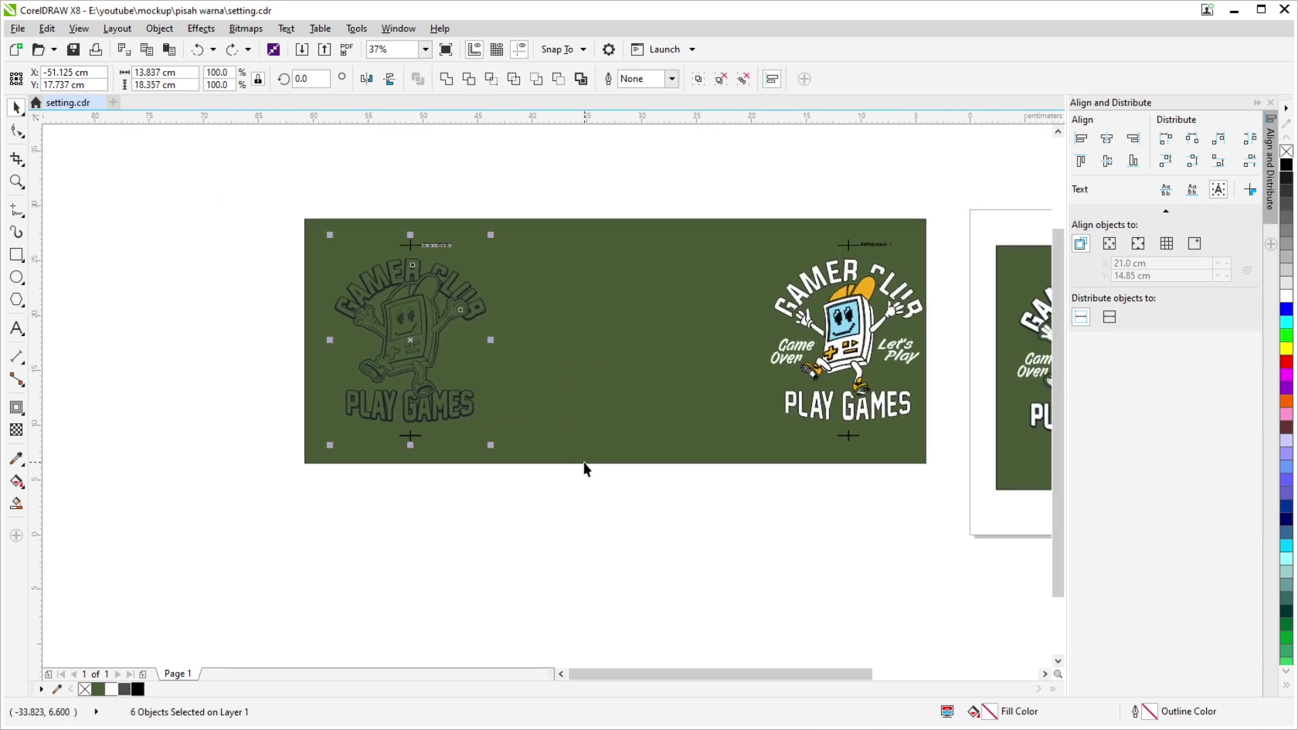
key(ctrl+g)
key(Right)
key(Right)
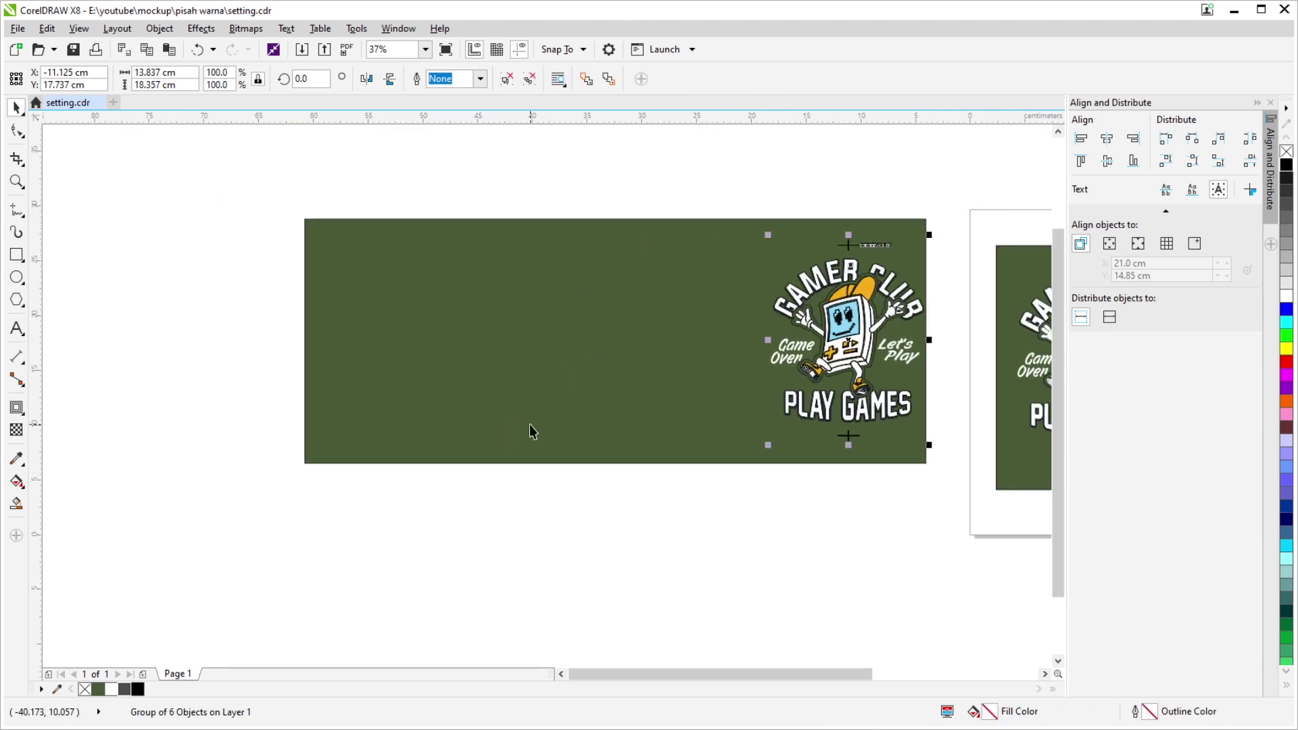
click(629, 510)
Move the shirt previews up above the white page.
scroll(453, 437, down, 1)
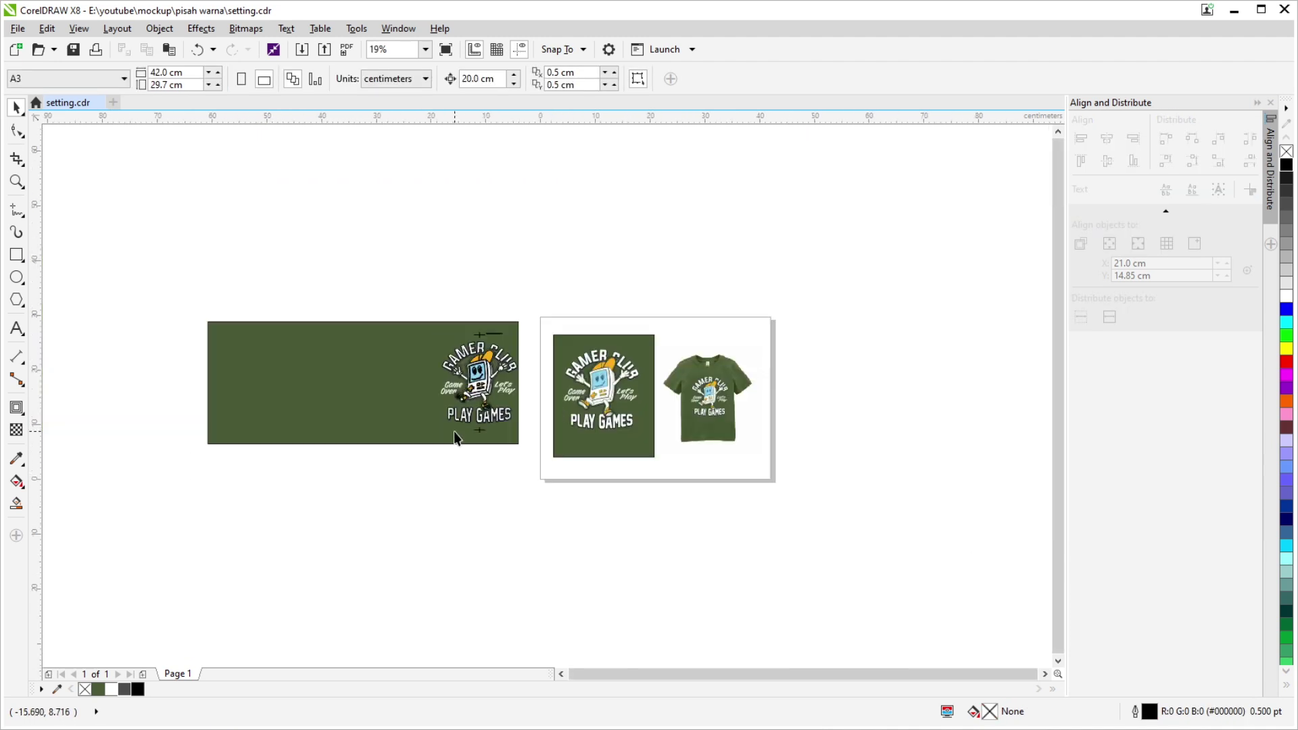
drag(516, 252, 918, 544)
mouse_move(713, 413)
mouse_down()
mouse_move(662, 229)
mouse_move(508, 195)
mouse_up()
Place a copy of the logo separations on the white page.
scroll(399, 307, up, 1)
drag(389, 309, 663, 597)
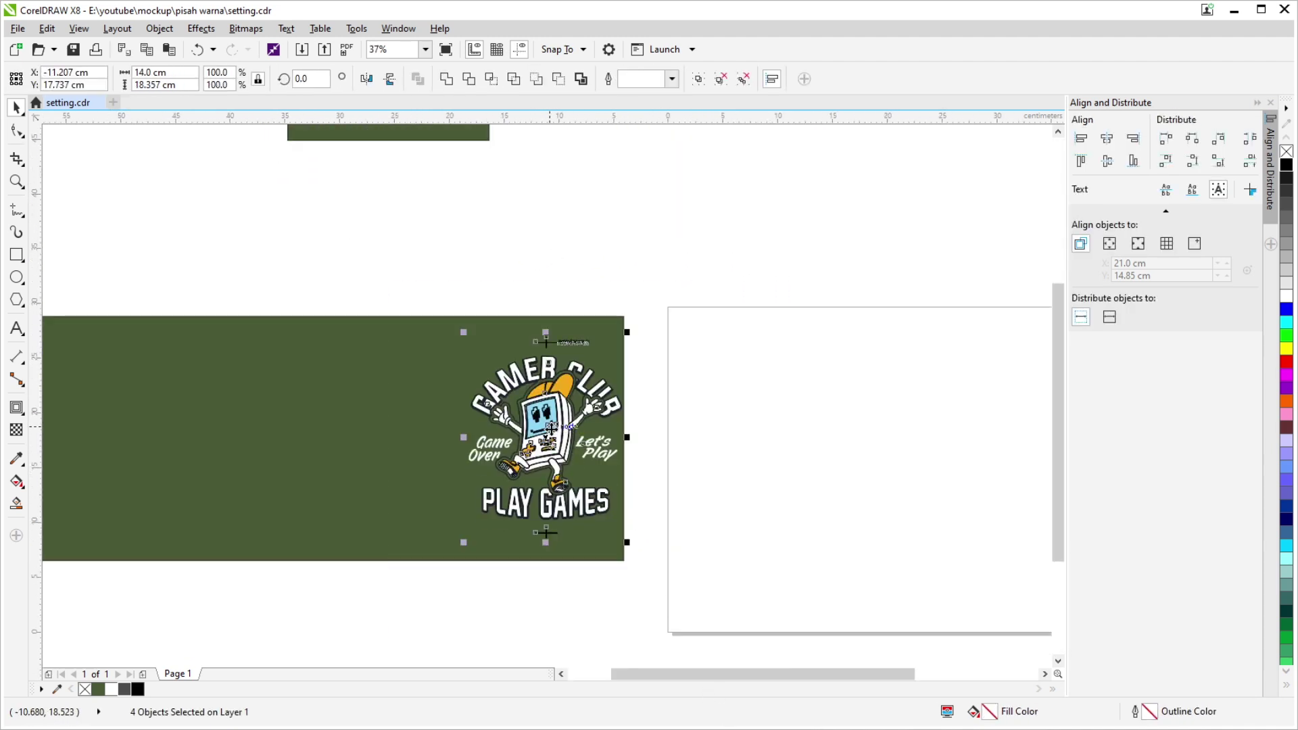
mouse_move(552, 428)
mouse_down()
mouse_move(238, 411)
mouse_move(877, 521)
mouse_move(804, 460)
mouse_up()
key(Escape)
Unlock the green banner rectangle and delete it.
scroll(350, 376, down, 1)
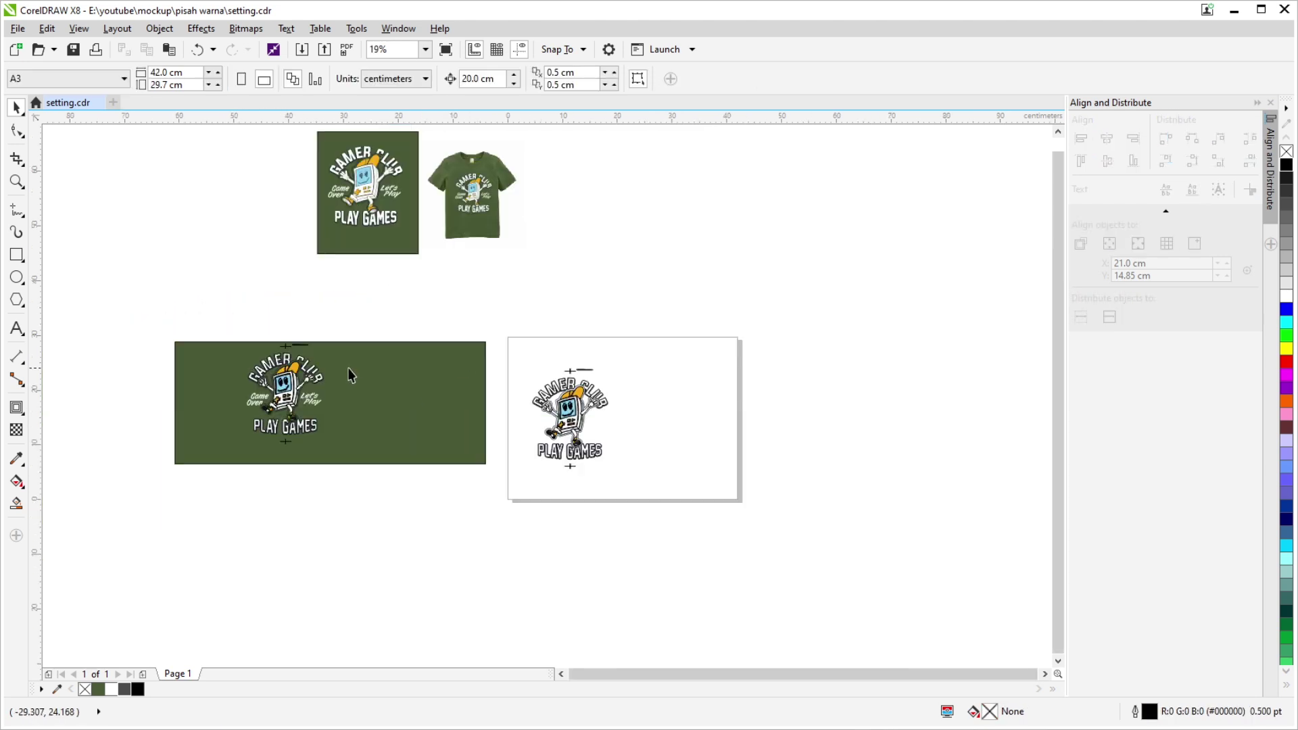
right_click(351, 376)
click(415, 409)
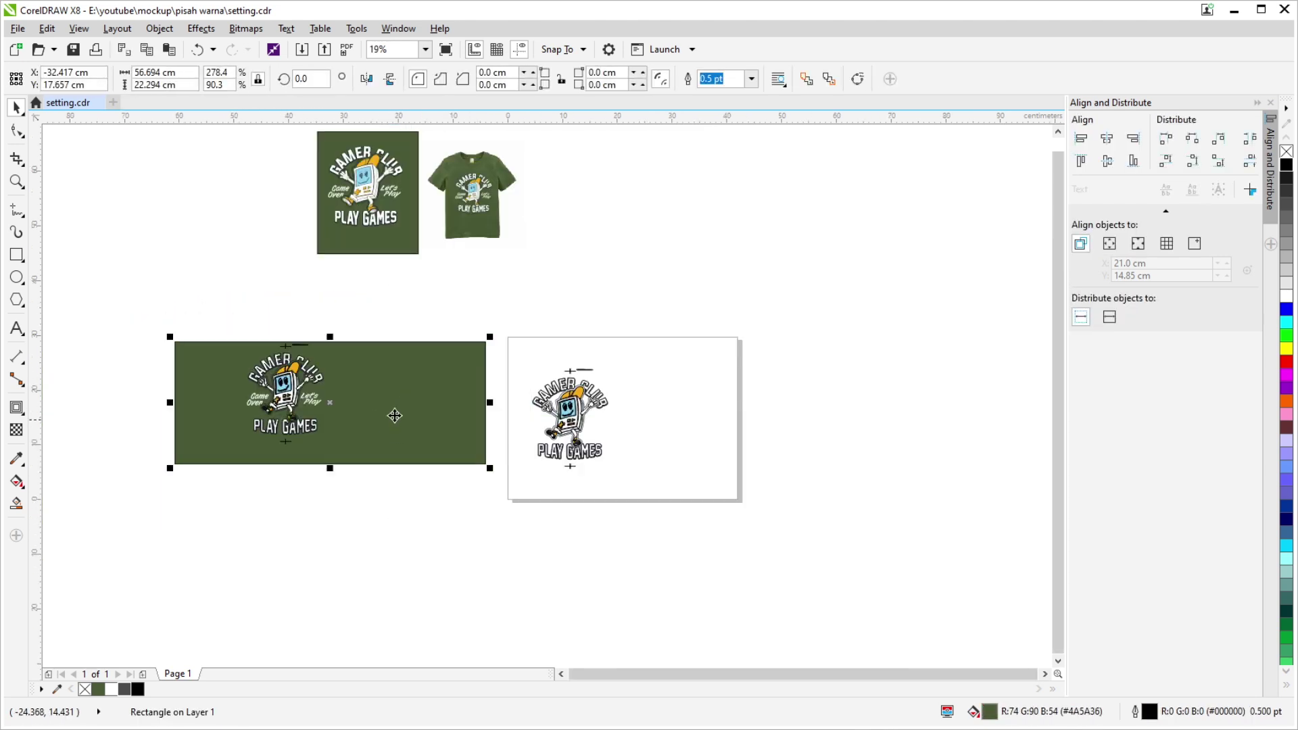
key(Delete)
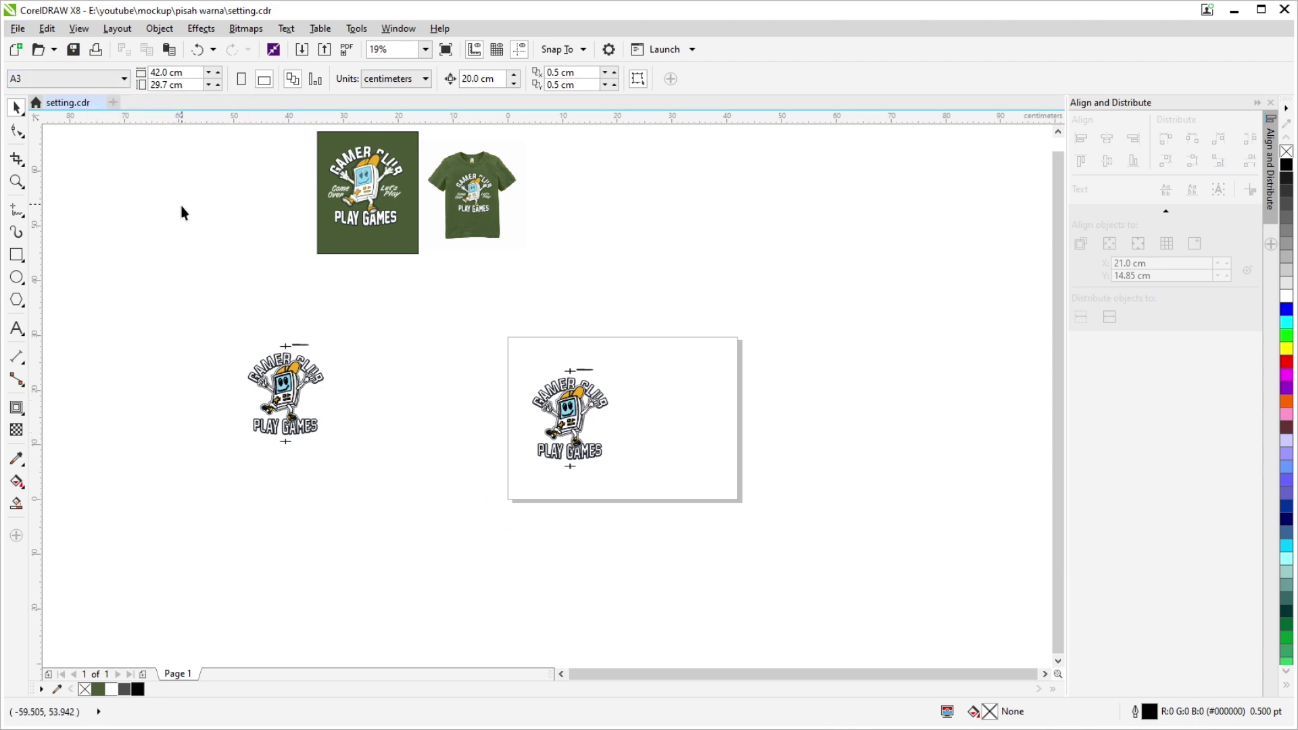
Switch the A3 page to portrait and move the logo higher up the page.
click(241, 79)
scroll(551, 405, up, 2)
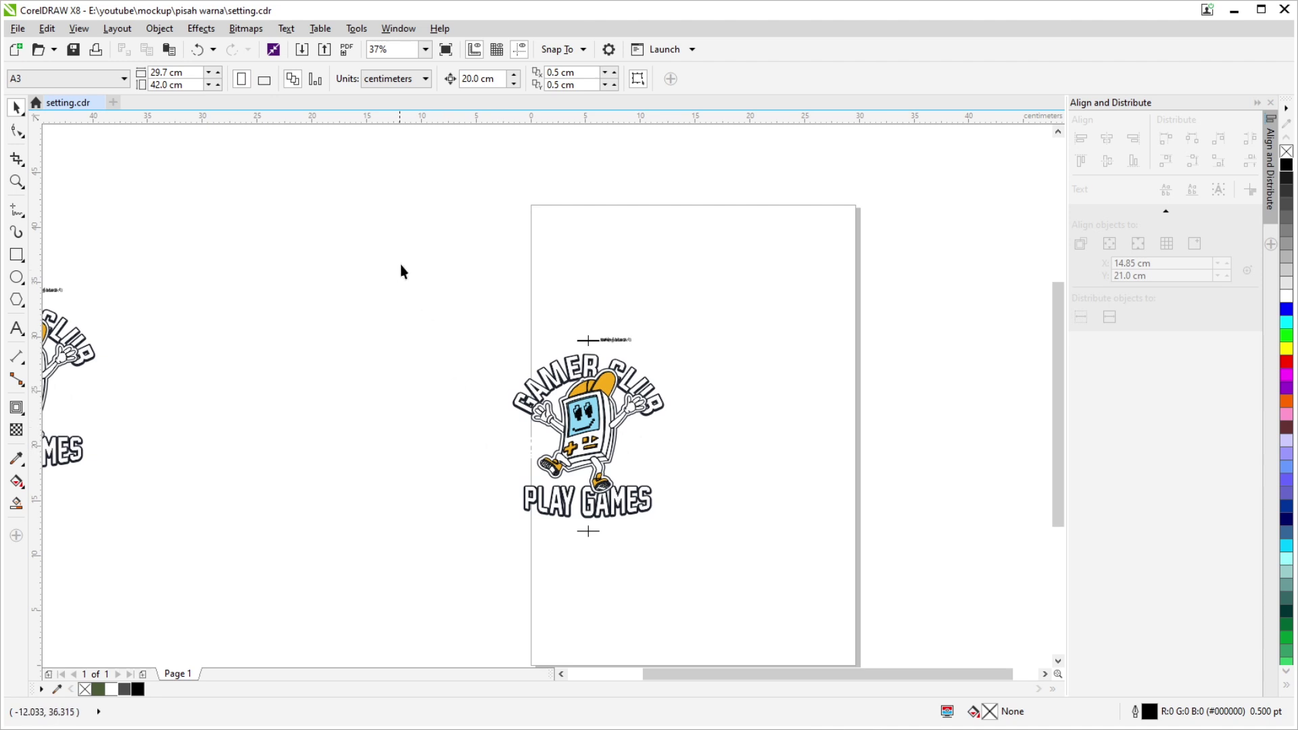
drag(407, 253, 703, 578)
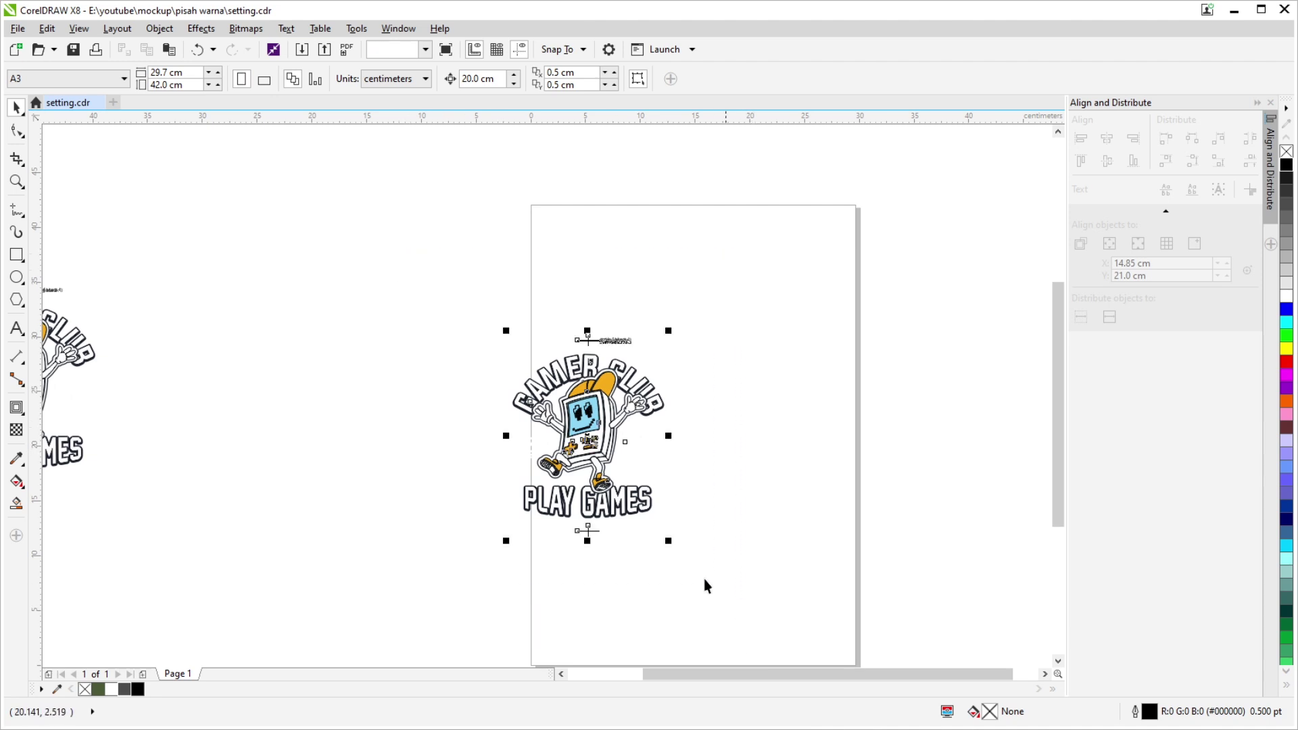
drag(587, 419, 620, 301)
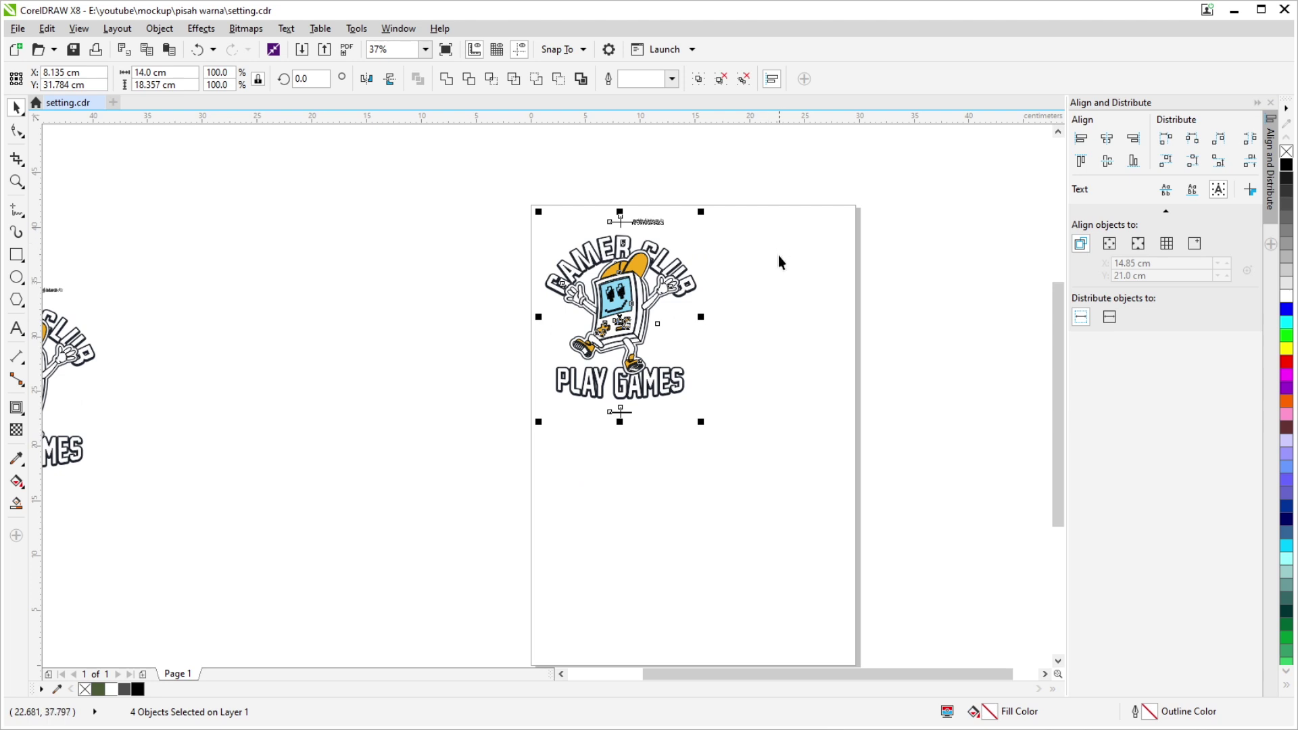
scroll(698, 242, up, 1)
scroll(546, 233, up, 2)
scroll(554, 196, up, 2)
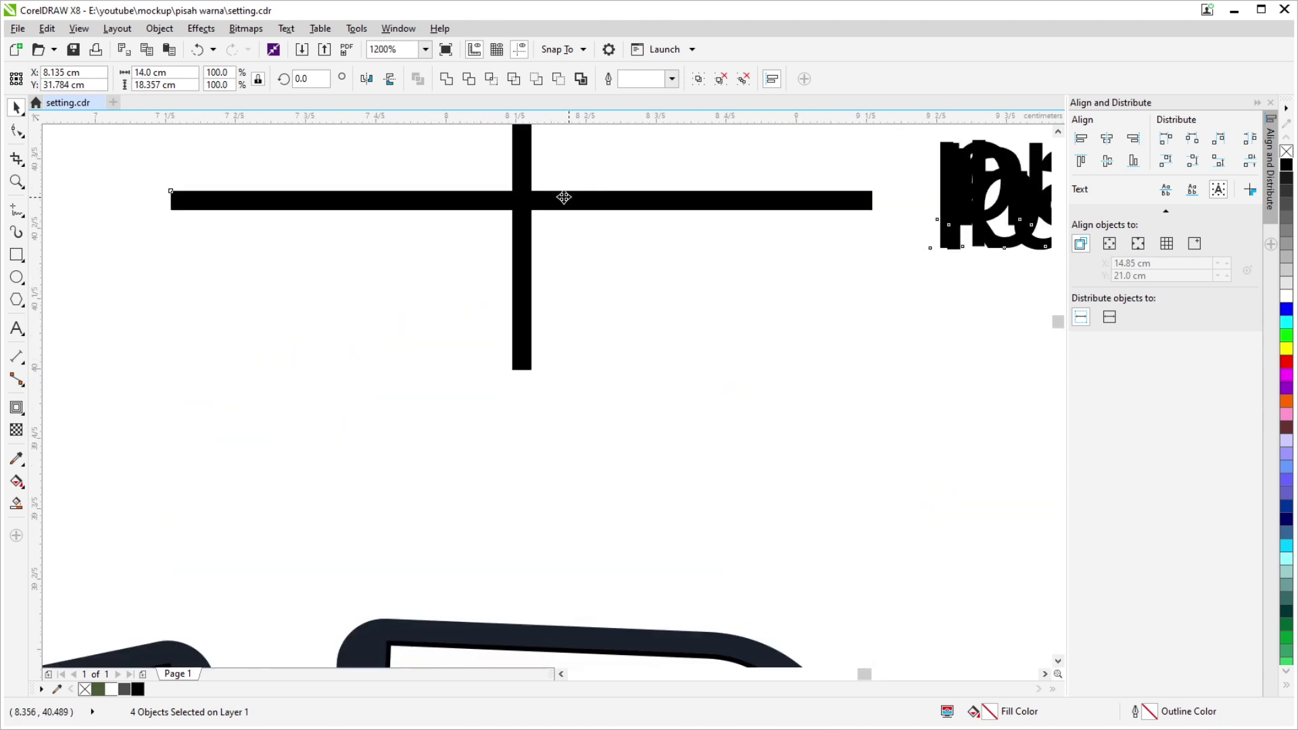
scroll(497, 199, down, 5)
click(777, 469)
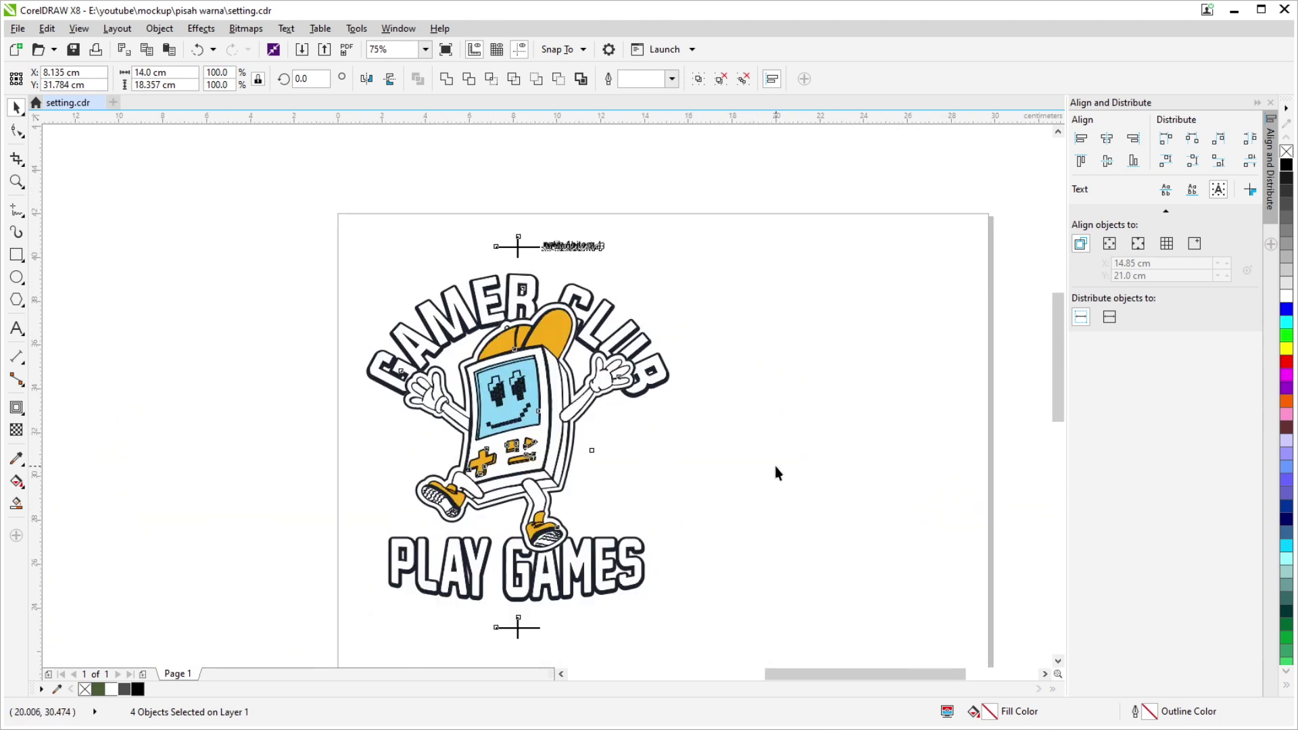
Turn the A3 page to landscape and place the four-object logo on its left side.
scroll(566, 400, up, 2)
scroll(565, 400, up, 3)
scroll(467, 446, down, 4)
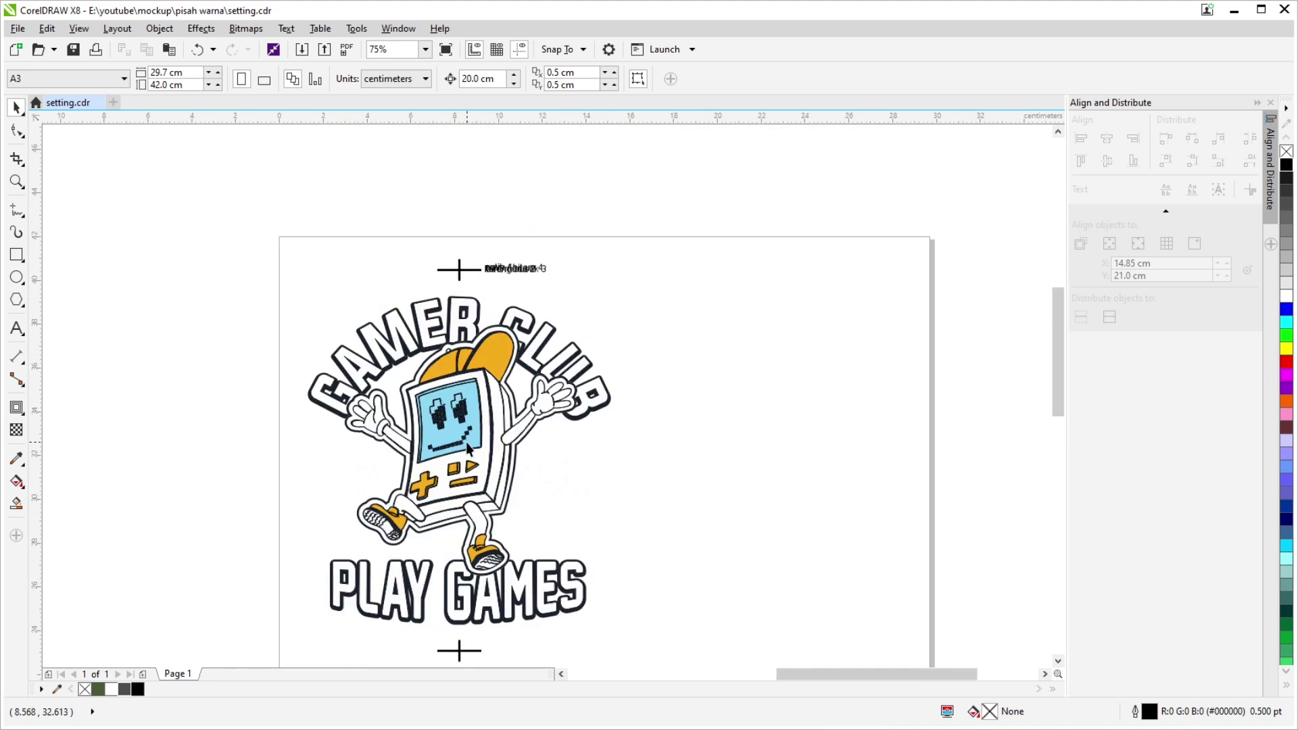
scroll(426, 385, down, 3)
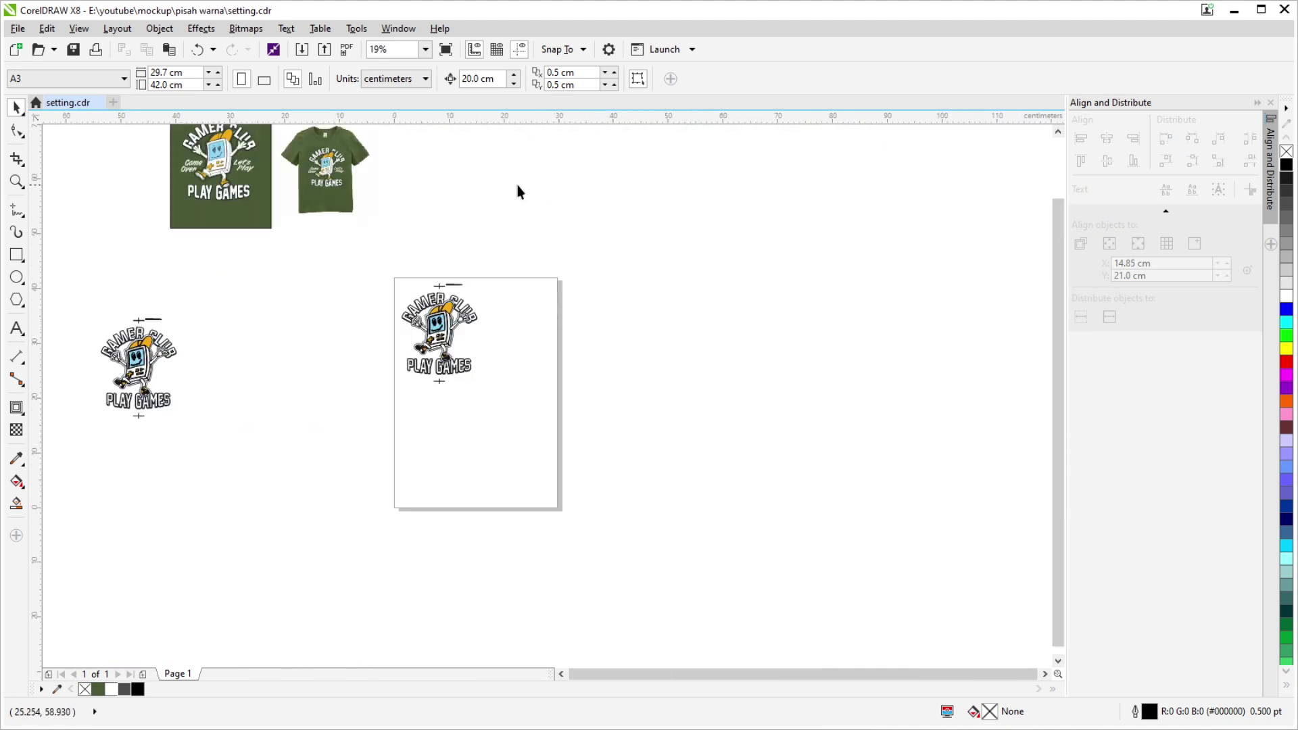
drag(377, 245, 513, 405)
click(570, 322)
click(263, 79)
scroll(351, 281, up, 1)
drag(343, 270, 677, 550)
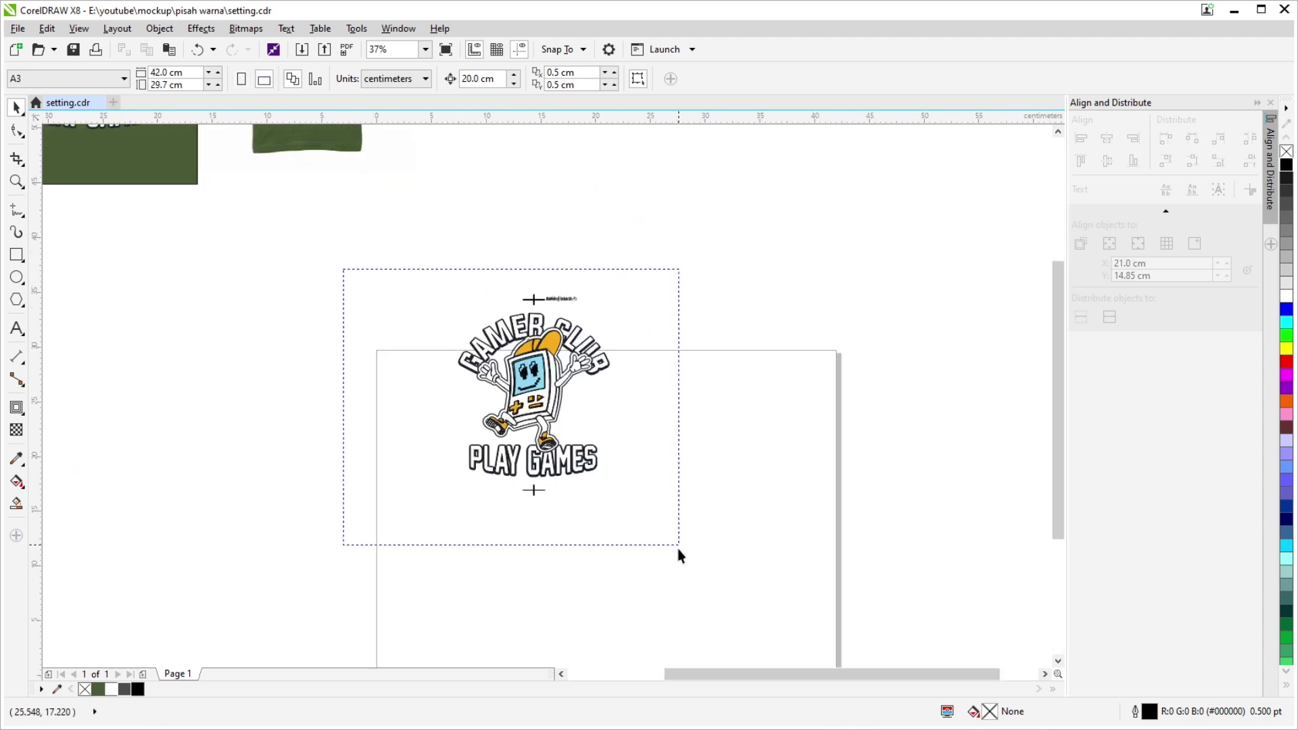
drag(604, 392, 593, 326)
drag(500, 241, 471, 354)
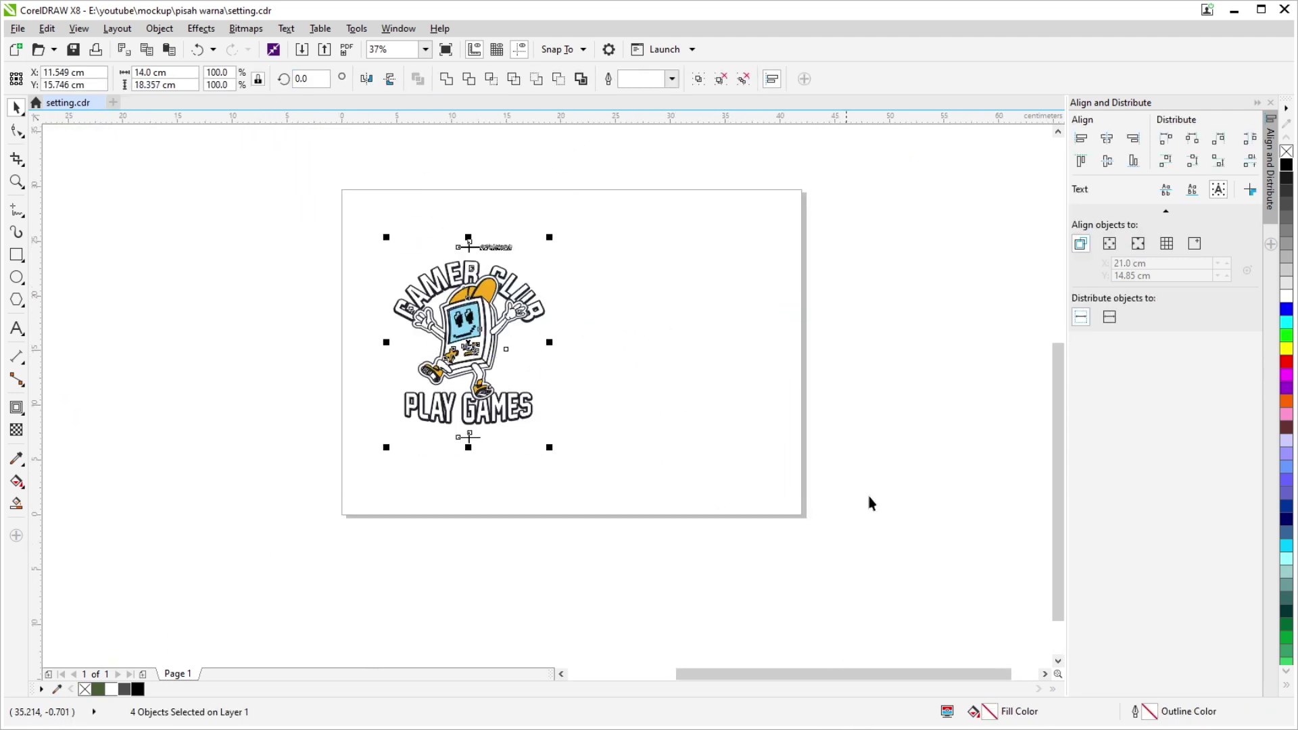
click(898, 439)
drag(348, 236, 669, 618)
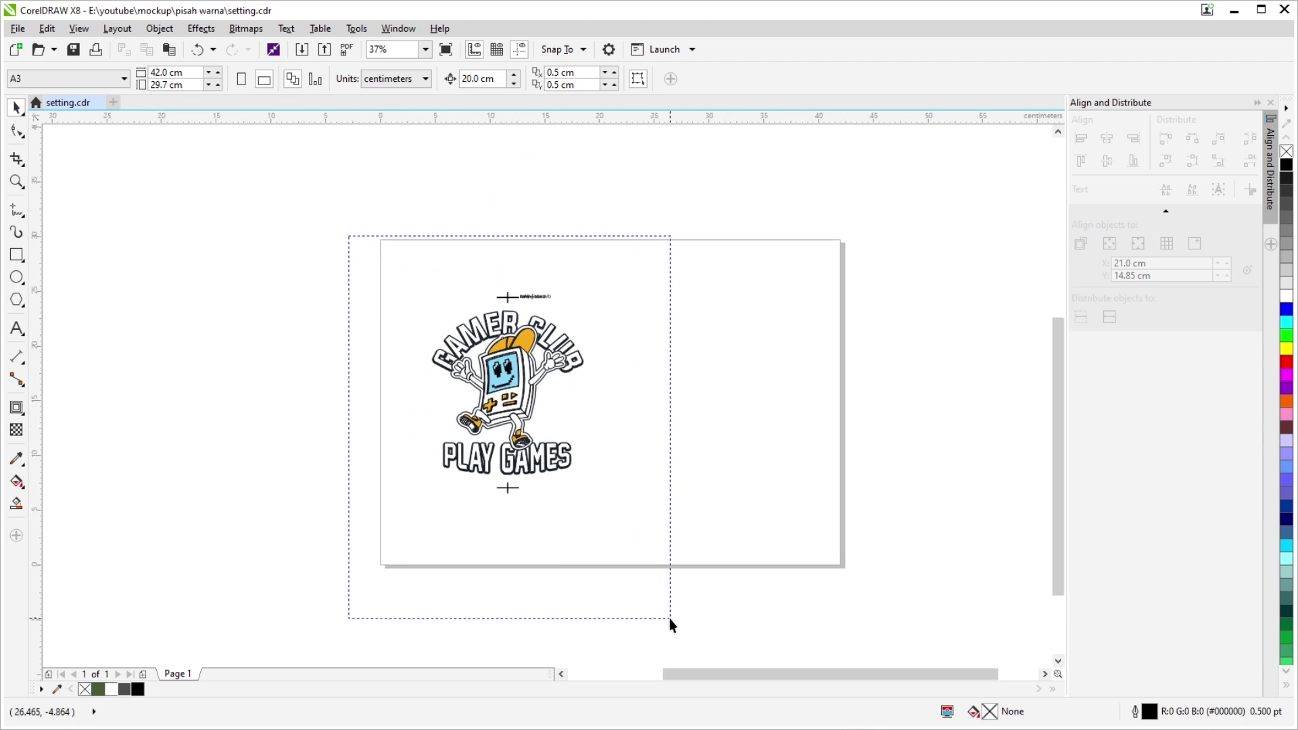
click(330, 351)
drag(436, 362, 383, 343)
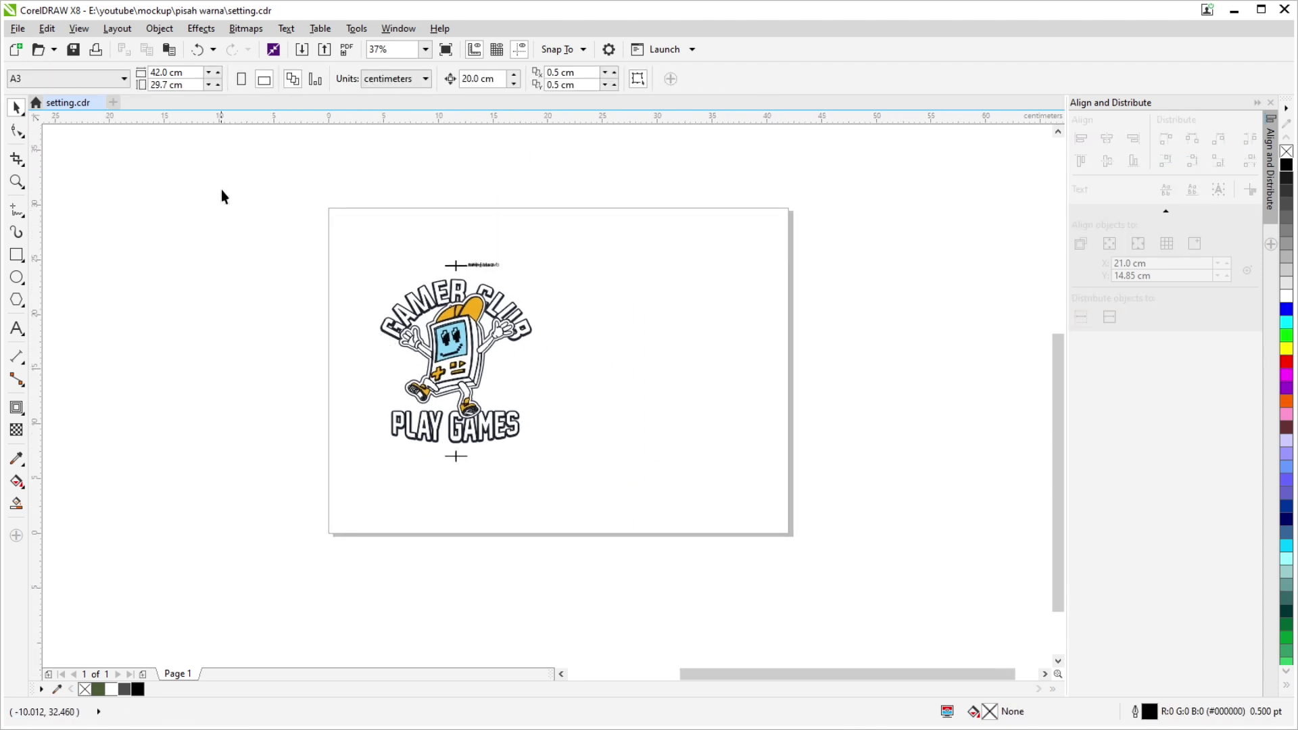
mouse_move(192, 231)
mouse_down()
mouse_move(563, 450)
mouse_move(629, 522)
mouse_up()
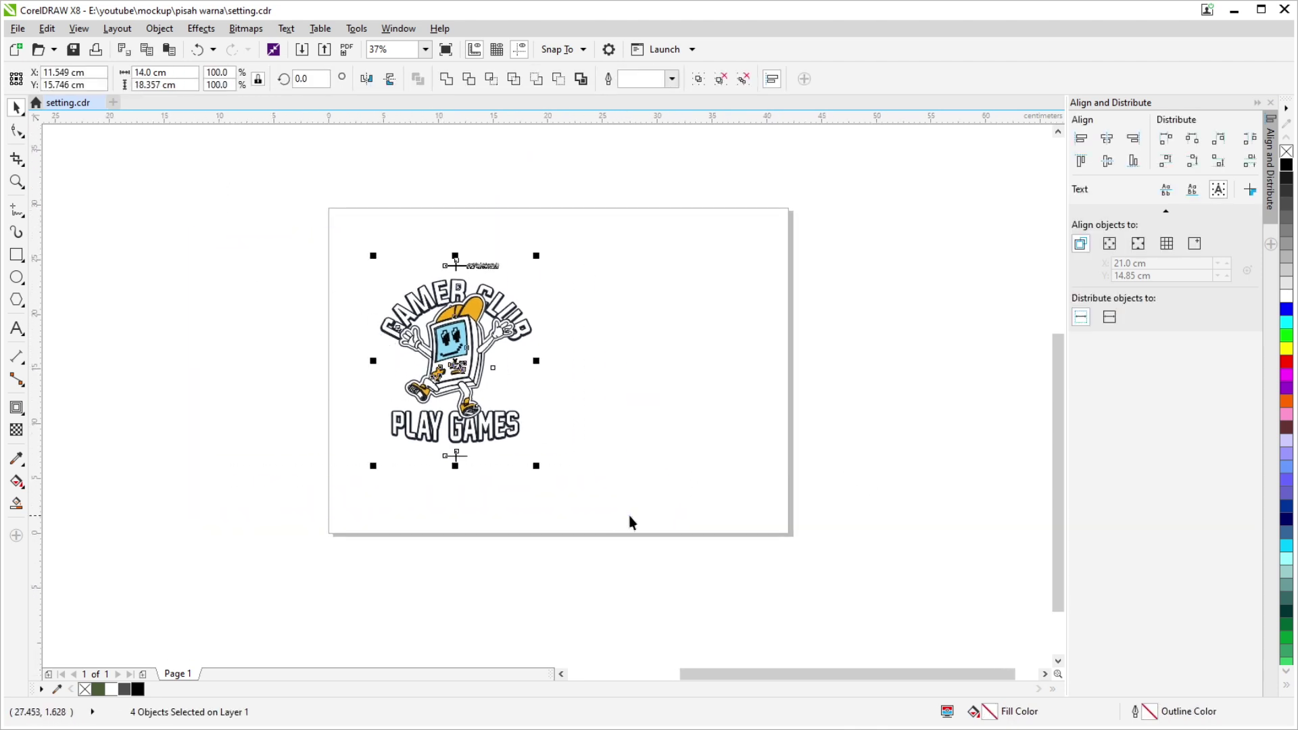
Fill the selected logo objects with the black palette colour.
click(1286, 164)
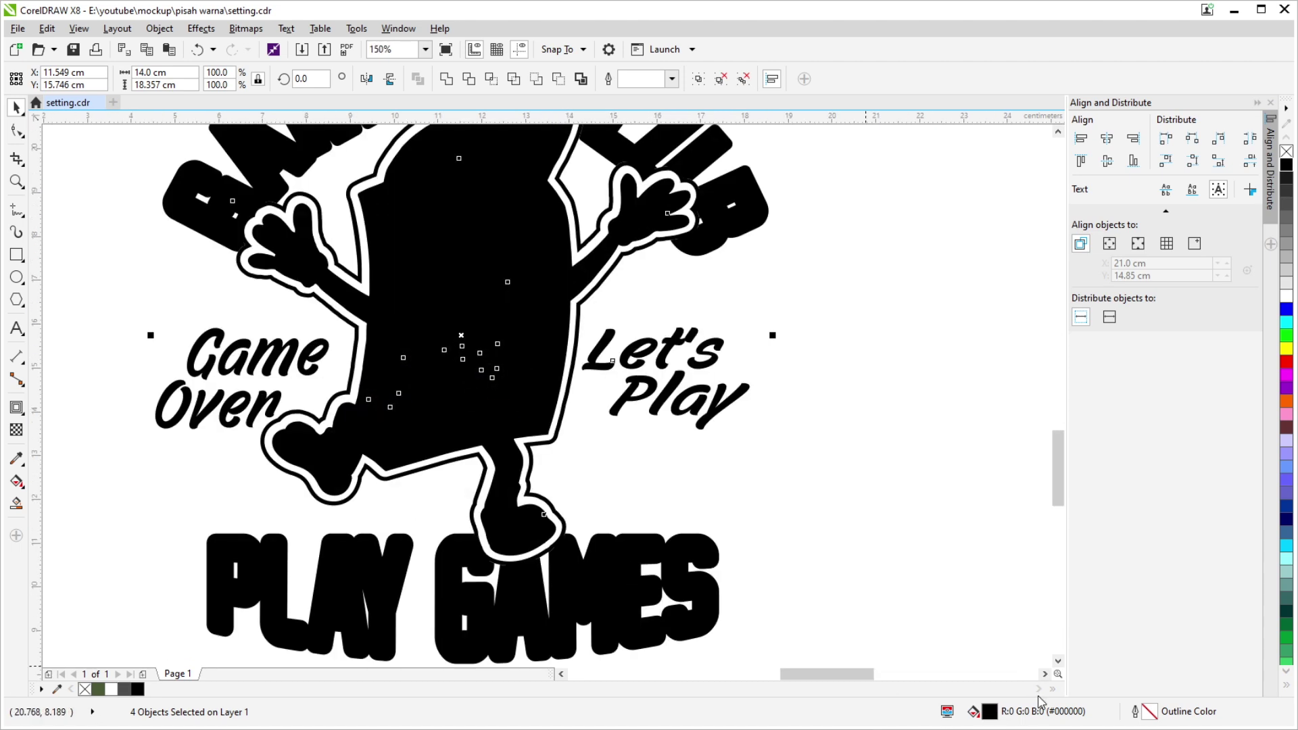
scroll(421, 436, down, 2)
scroll(422, 437, down, 2)
scroll(422, 436, up, 4)
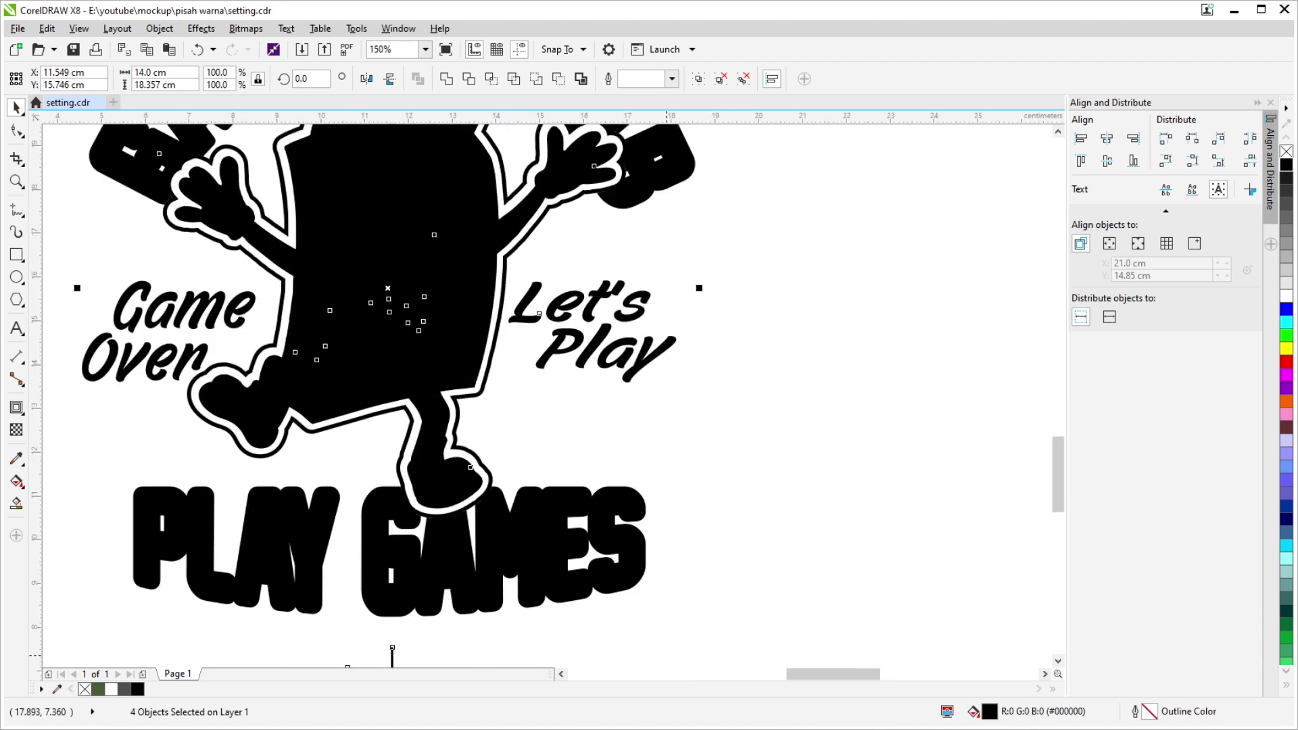
Confirm in Edit Fill that the fill is RGB #000000.
double_click(989, 713)
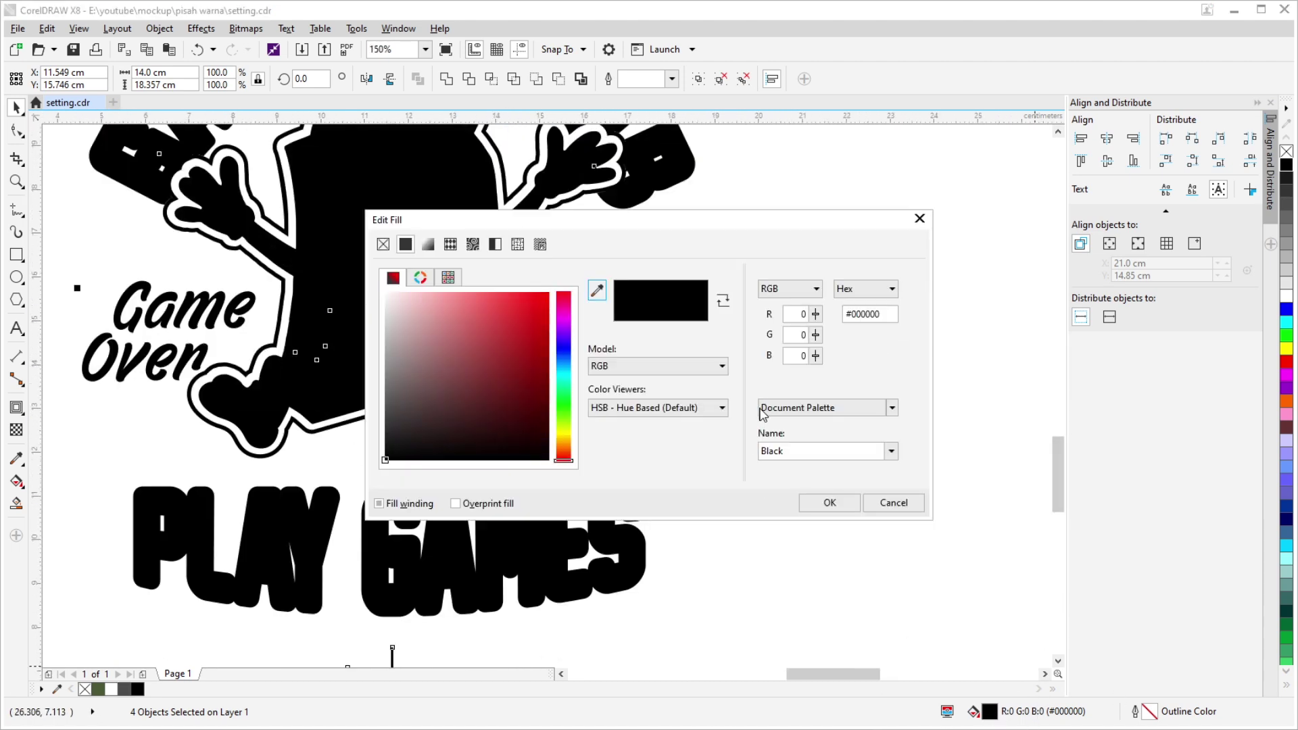
click(800, 295)
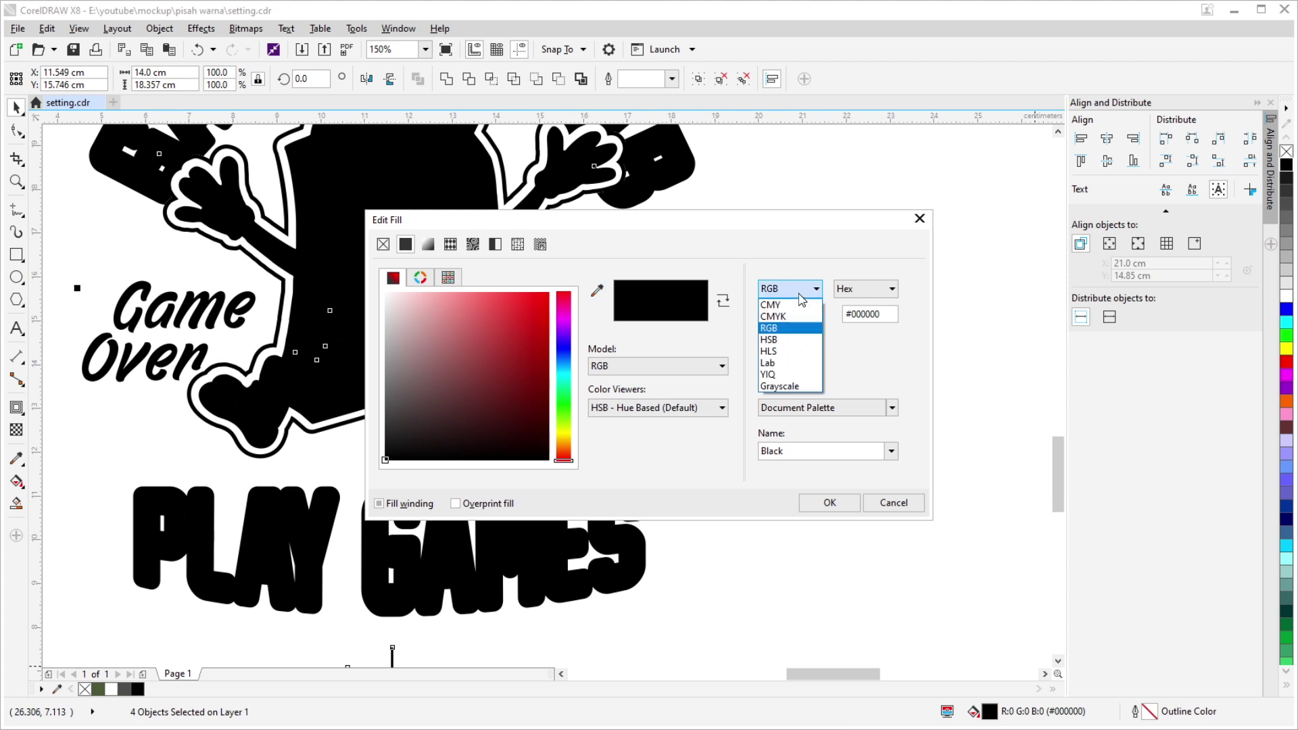
click(872, 487)
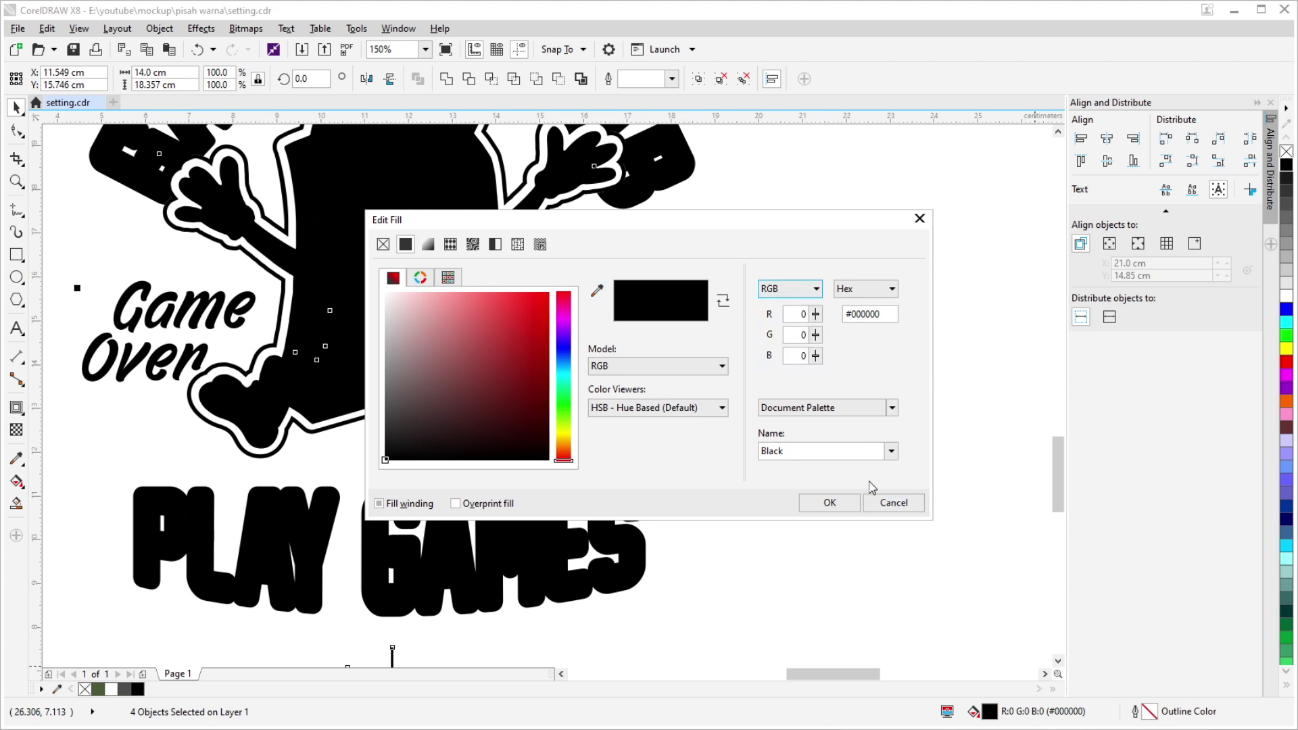
click(882, 501)
scroll(831, 496, down, 2)
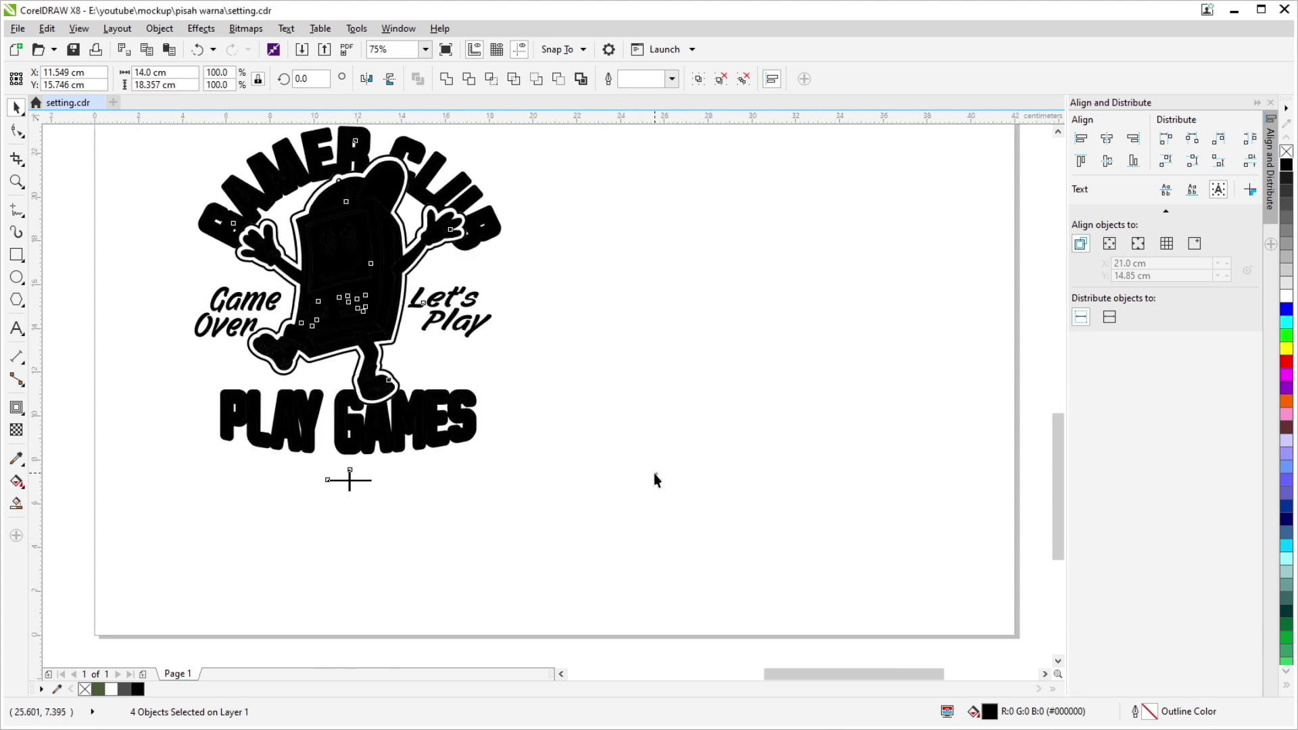
scroll(654, 473, down, 2)
scroll(378, 317, up, 1)
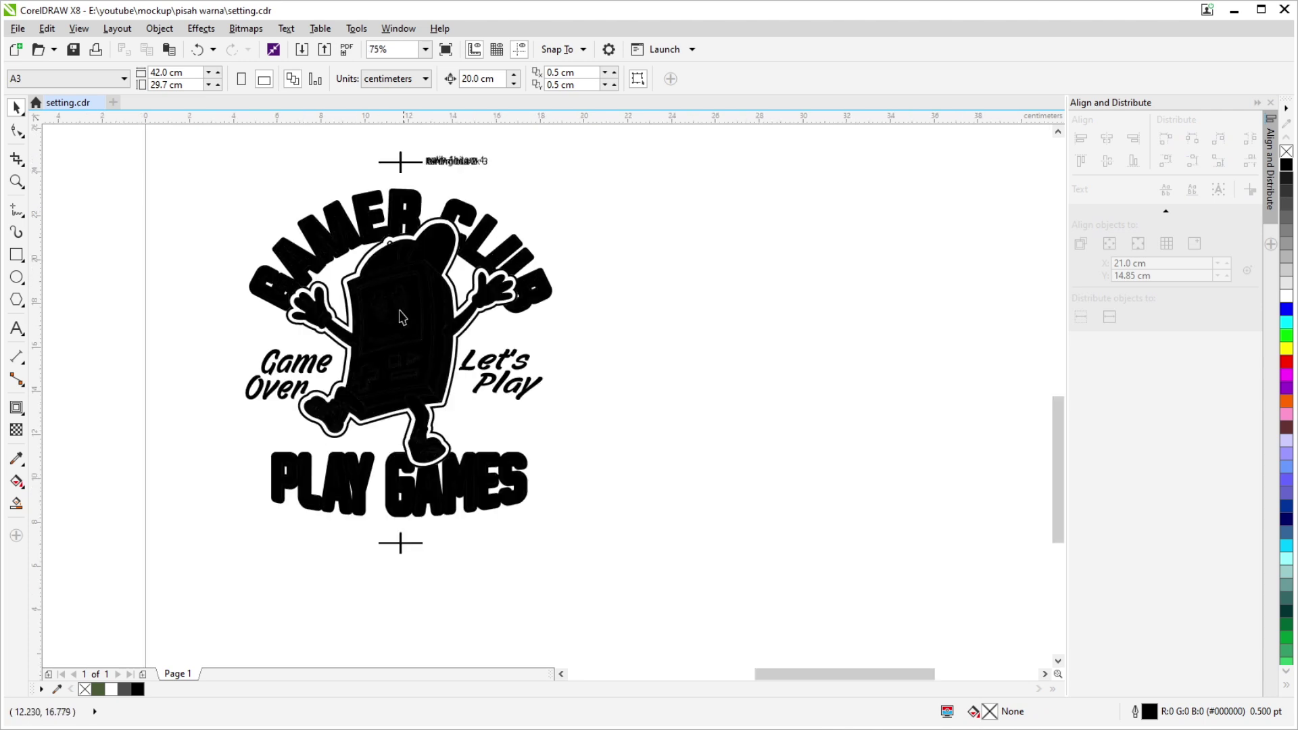
scroll(466, 365, down, 1)
Move the outline logo below the page, undoing an accidental move of the black logo.
drag(515, 318, 571, 324)
scroll(521, 414, down, 2)
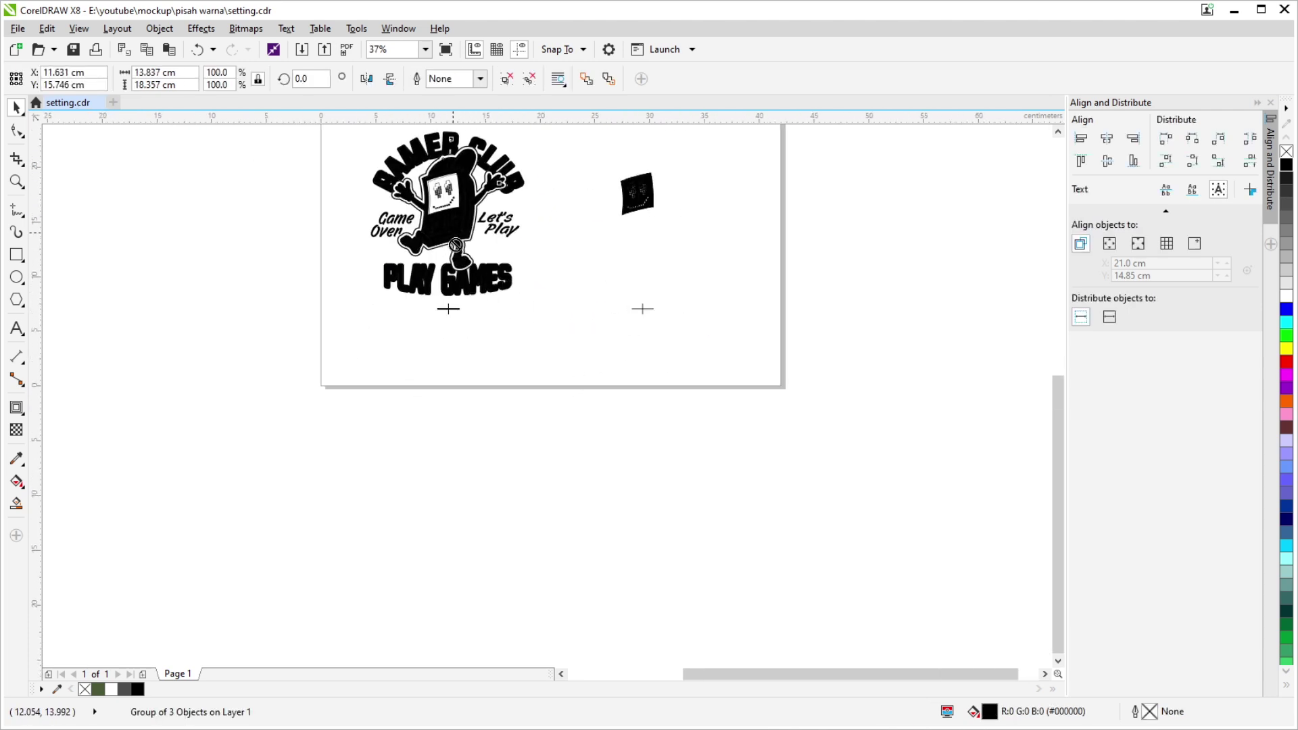
drag(467, 241, 471, 500)
drag(466, 234, 625, 500)
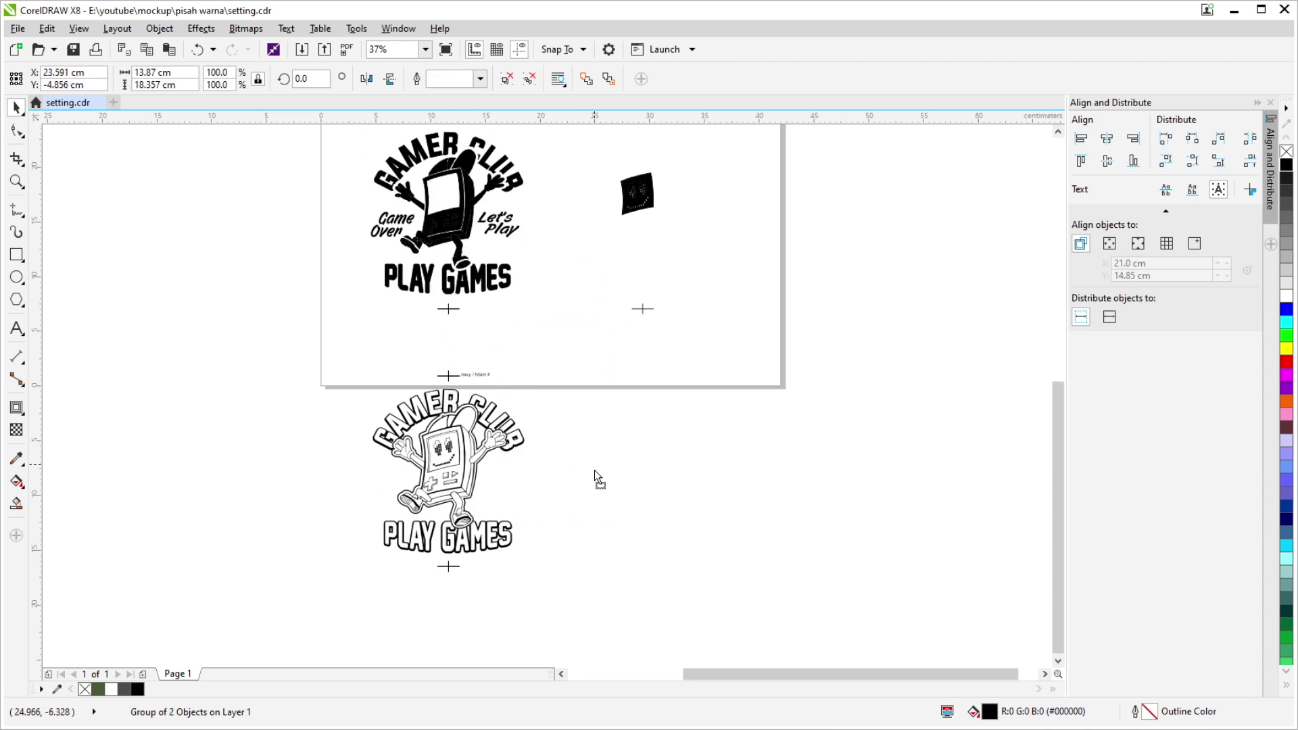
scroll(575, 516, down, 1)
scroll(510, 460, down, 2)
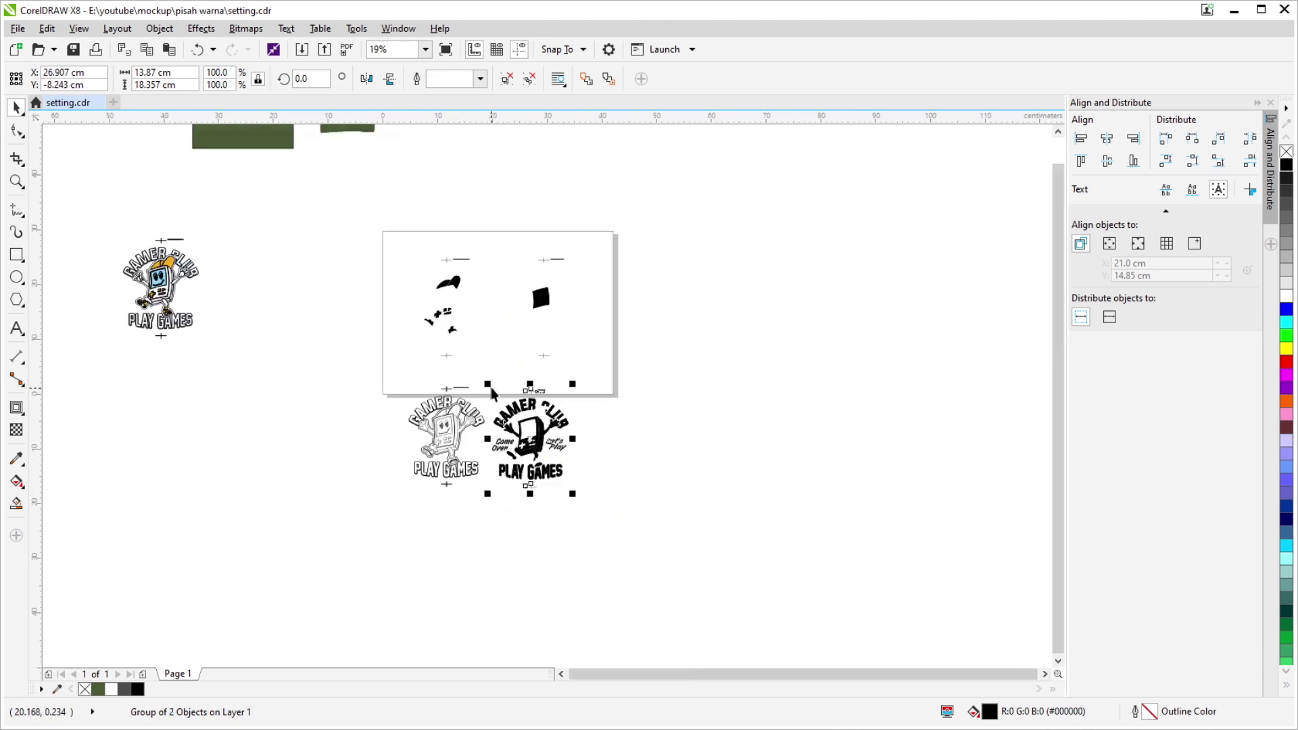
scroll(576, 510, up, 2)
key(ctrl+z)
click(576, 510)
Move the hat pieces below the page, then group and centre the black logo with its face piece.
drag(424, 192, 574, 473)
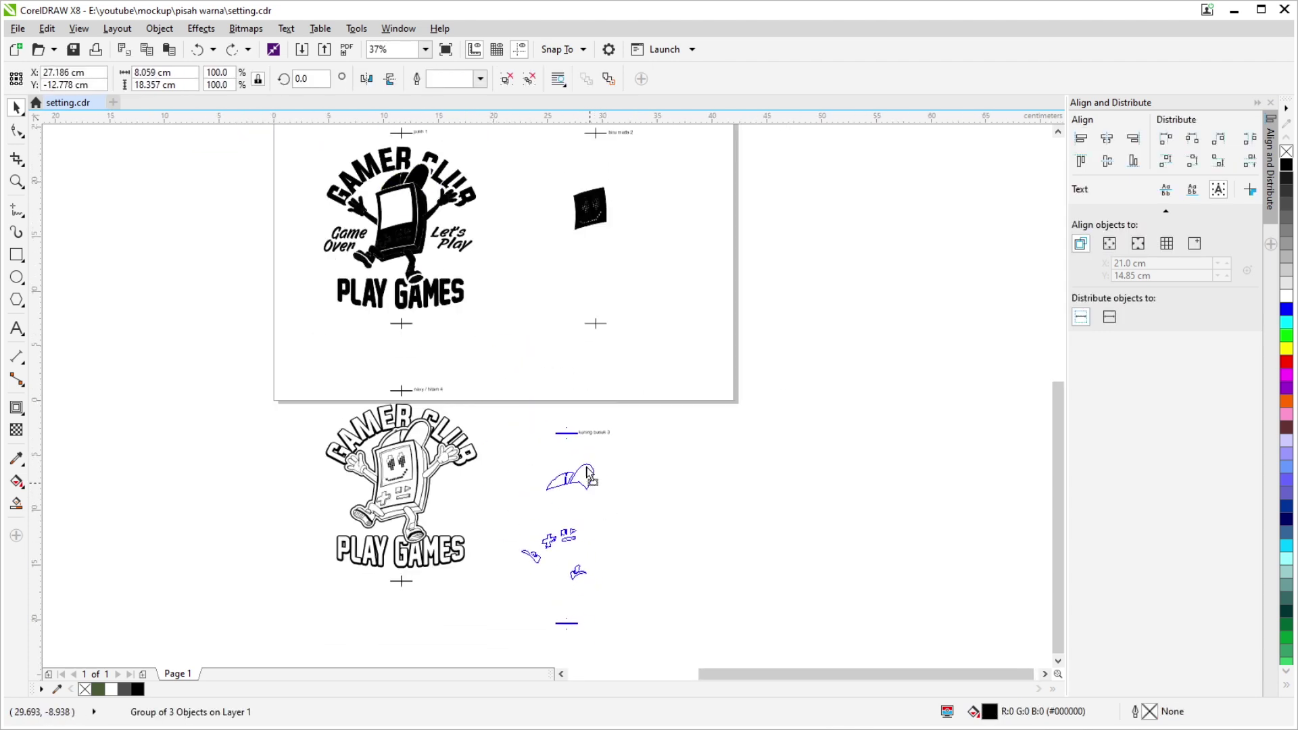
scroll(384, 399, up, 2)
drag(204, 135, 805, 499)
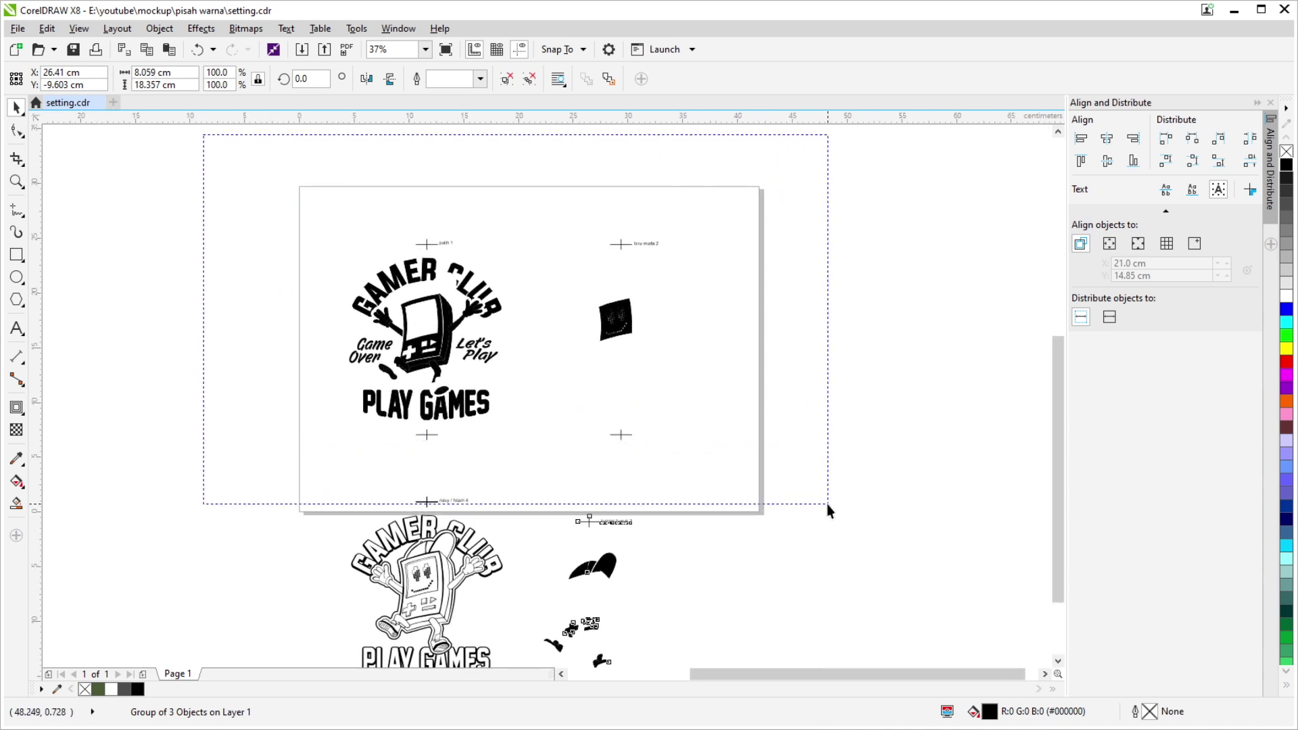
key(ctrl+g)
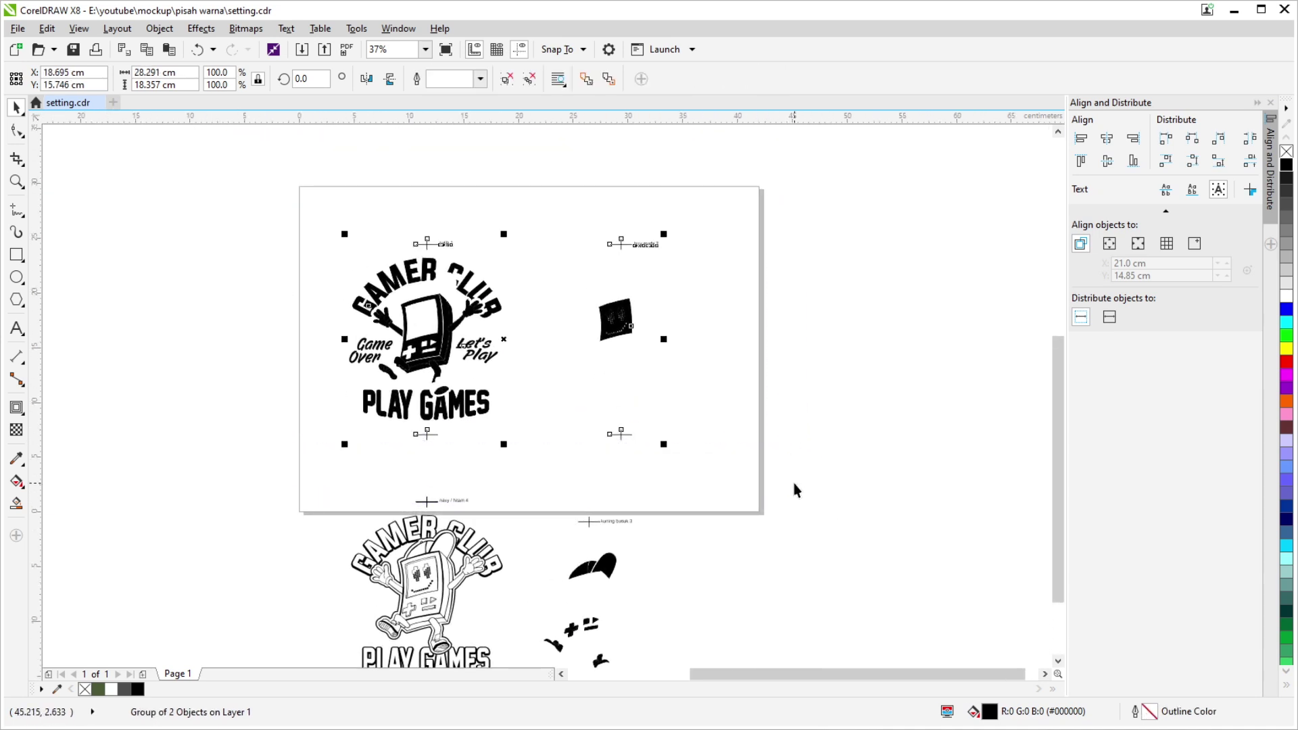
key(p)
key(Escape)
Shift the outline logo and hat pieces further down below the page.
scroll(693, 511, down, 3)
click(404, 459)
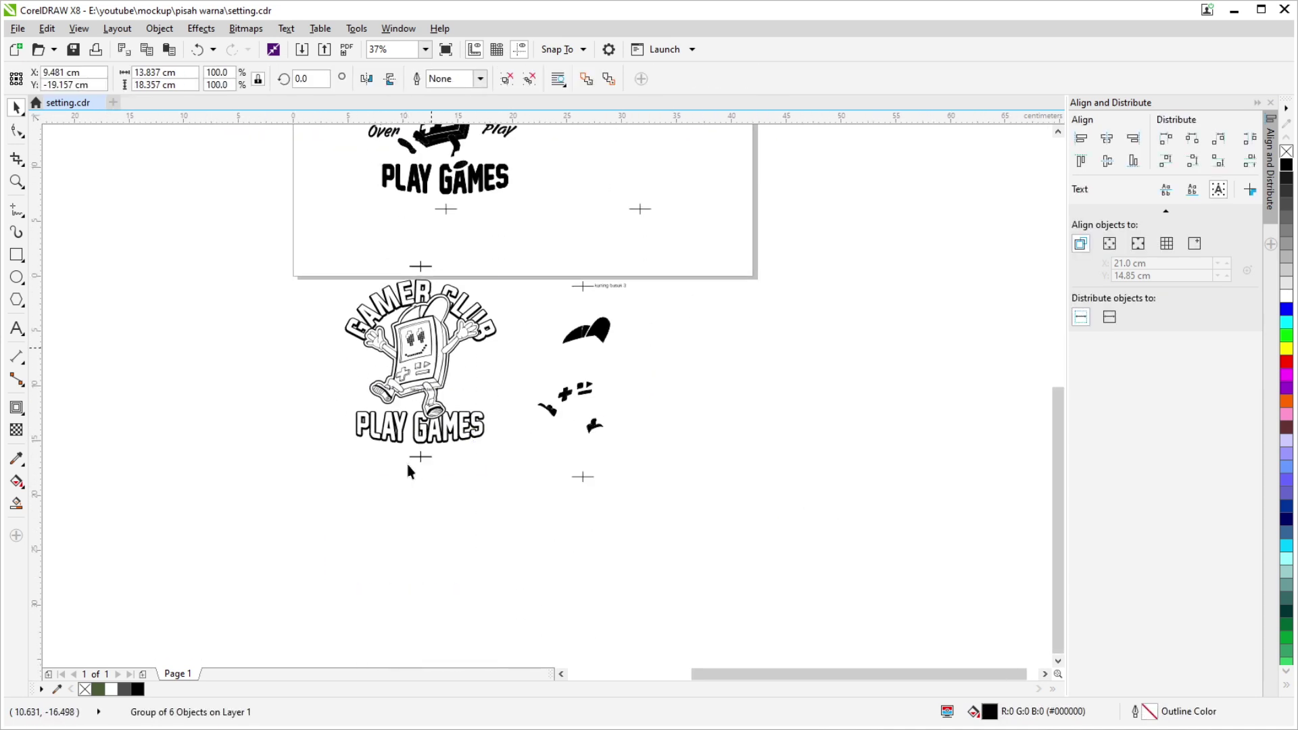
shift+click(597, 338)
drag(599, 344, 599, 414)
click(739, 383)
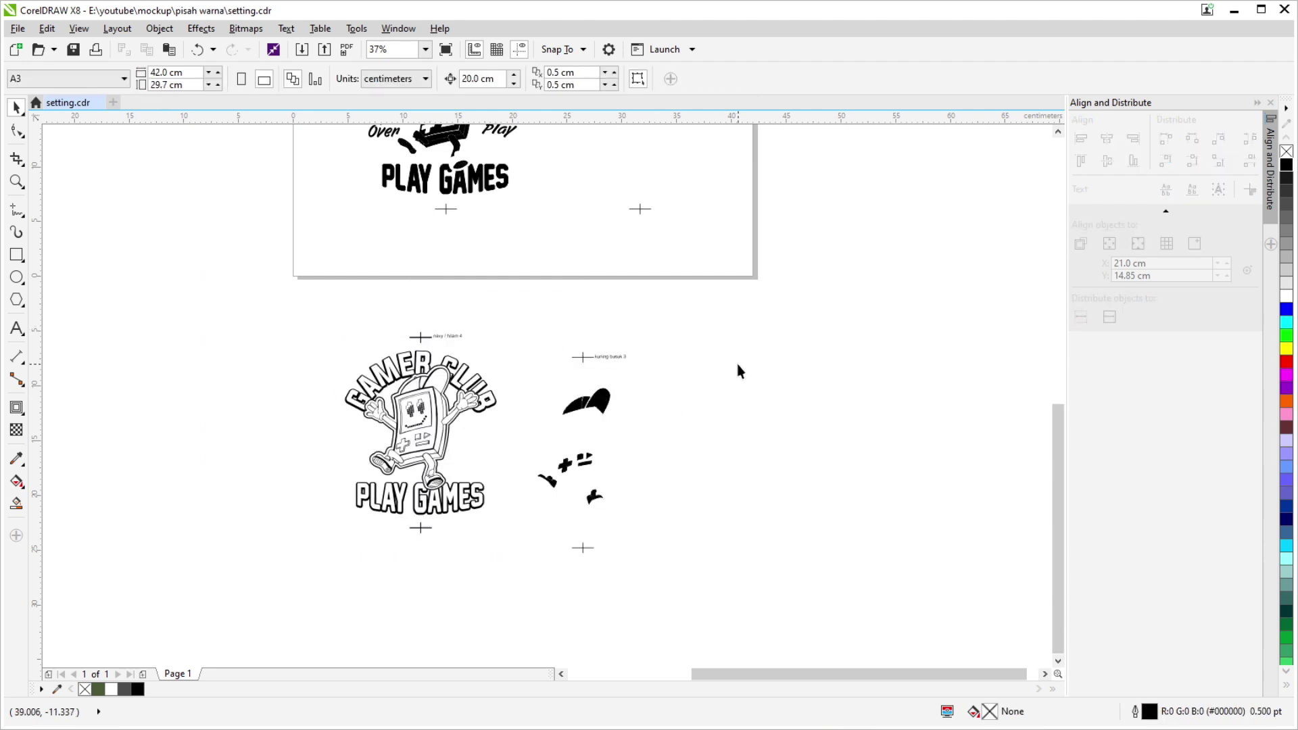
scroll(761, 480, up, 2)
Insert a second landscape A3 page (42 × 29.7 cm) after page 1.
key(Page_Down)
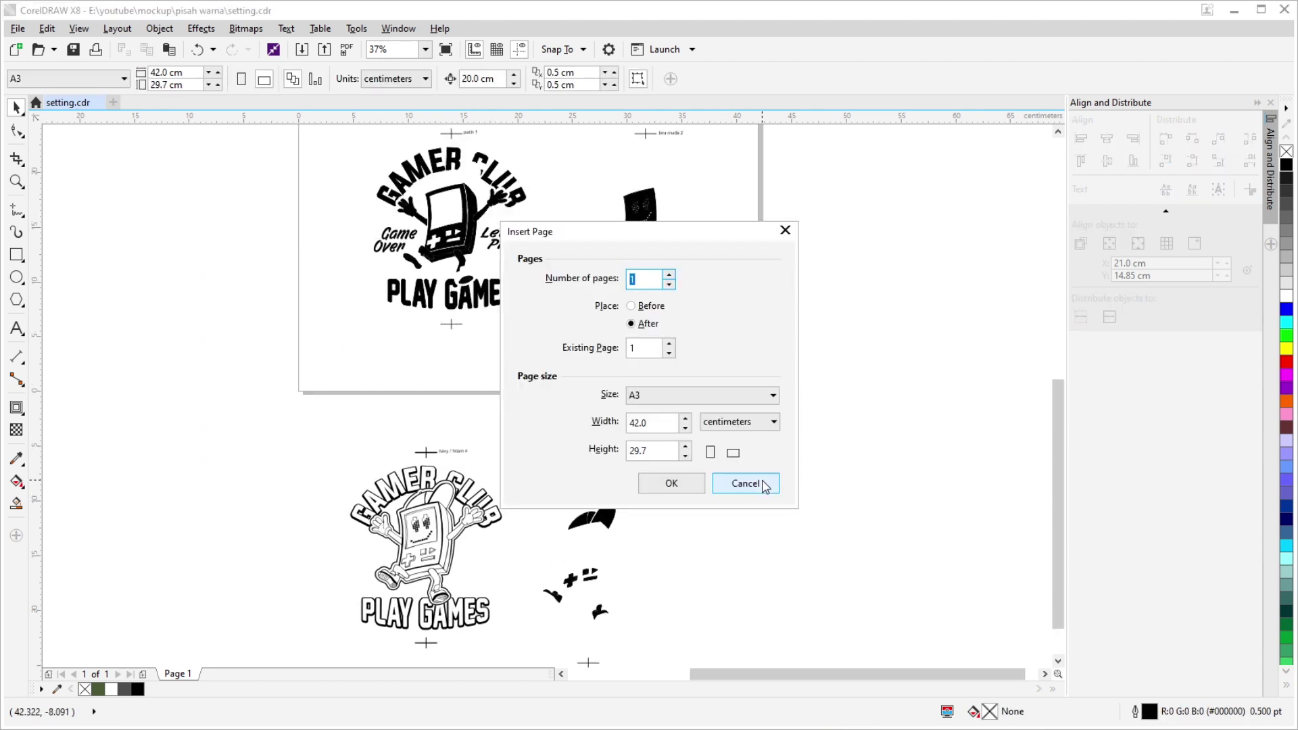
key(Return)
scroll(761, 480, down, 2)
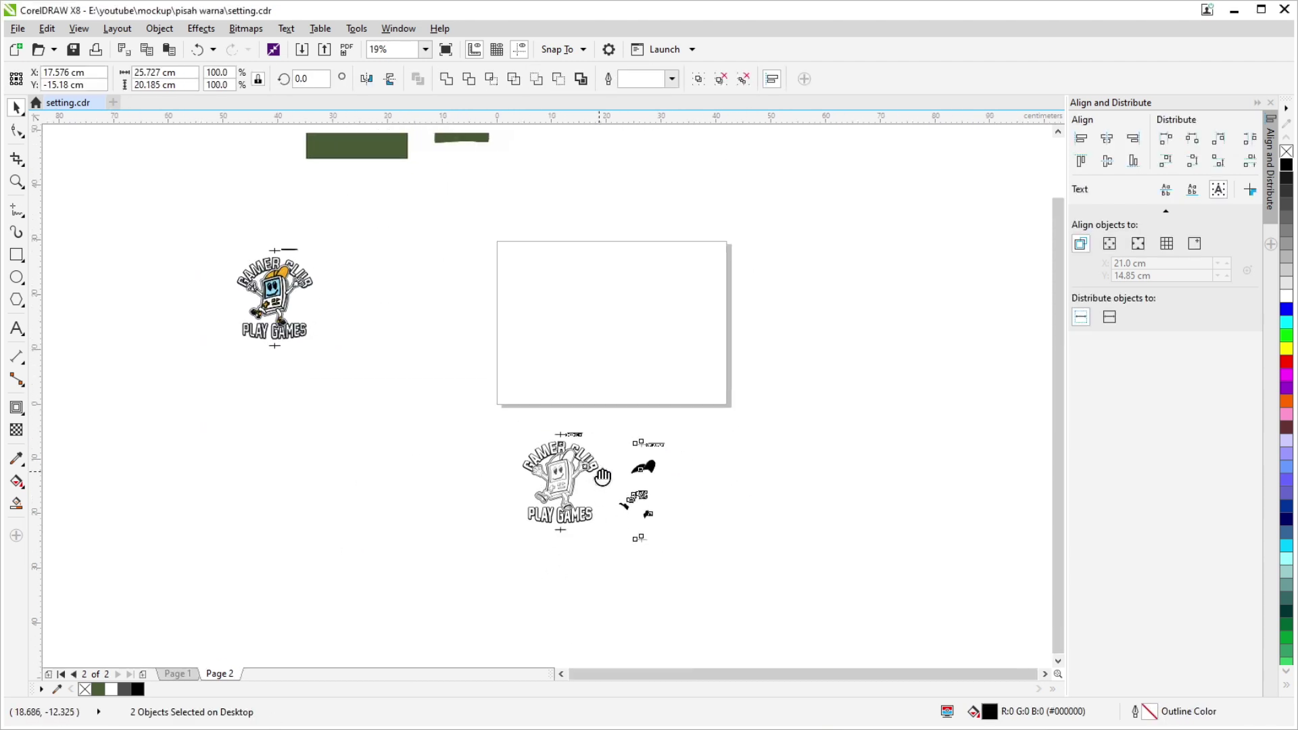
Group the outline logo and hat separations and centre them on page 2.
click(730, 494)
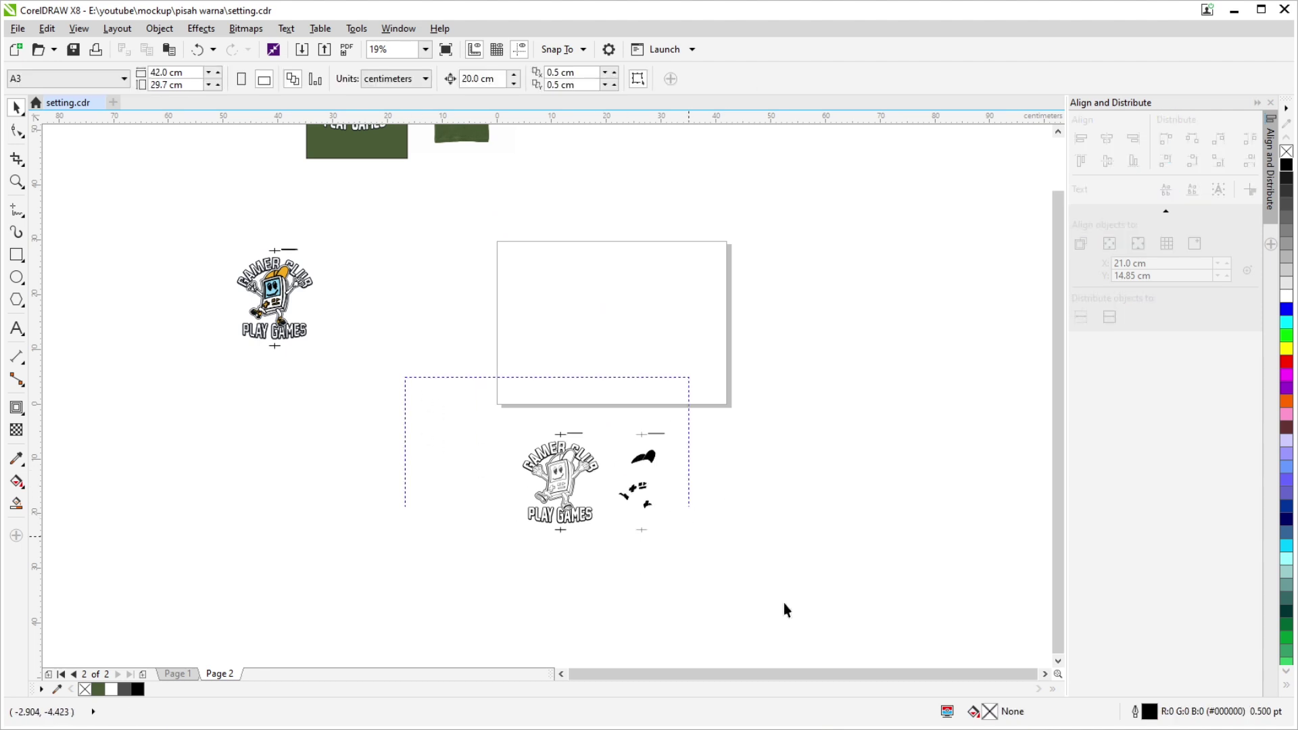
key(ctrl+a)
key(ctrl+g)
key(p)
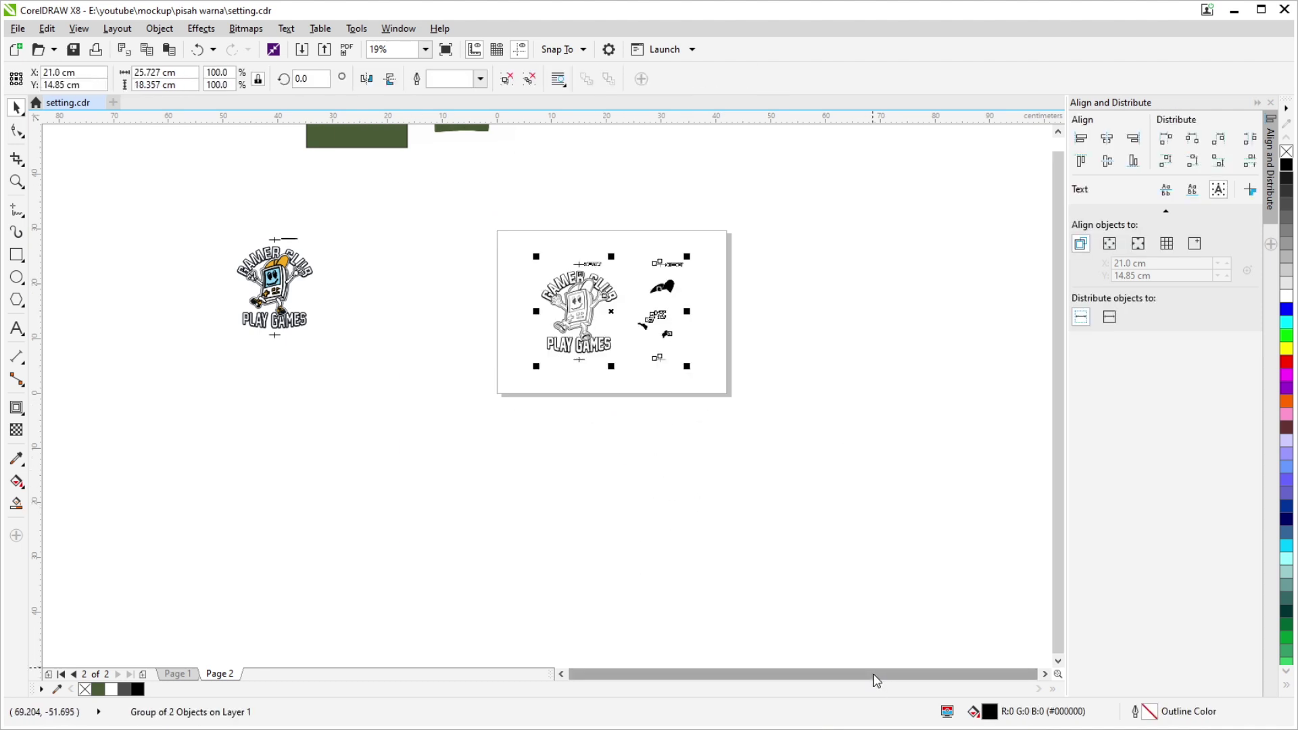
scroll(582, 412, up, 2)
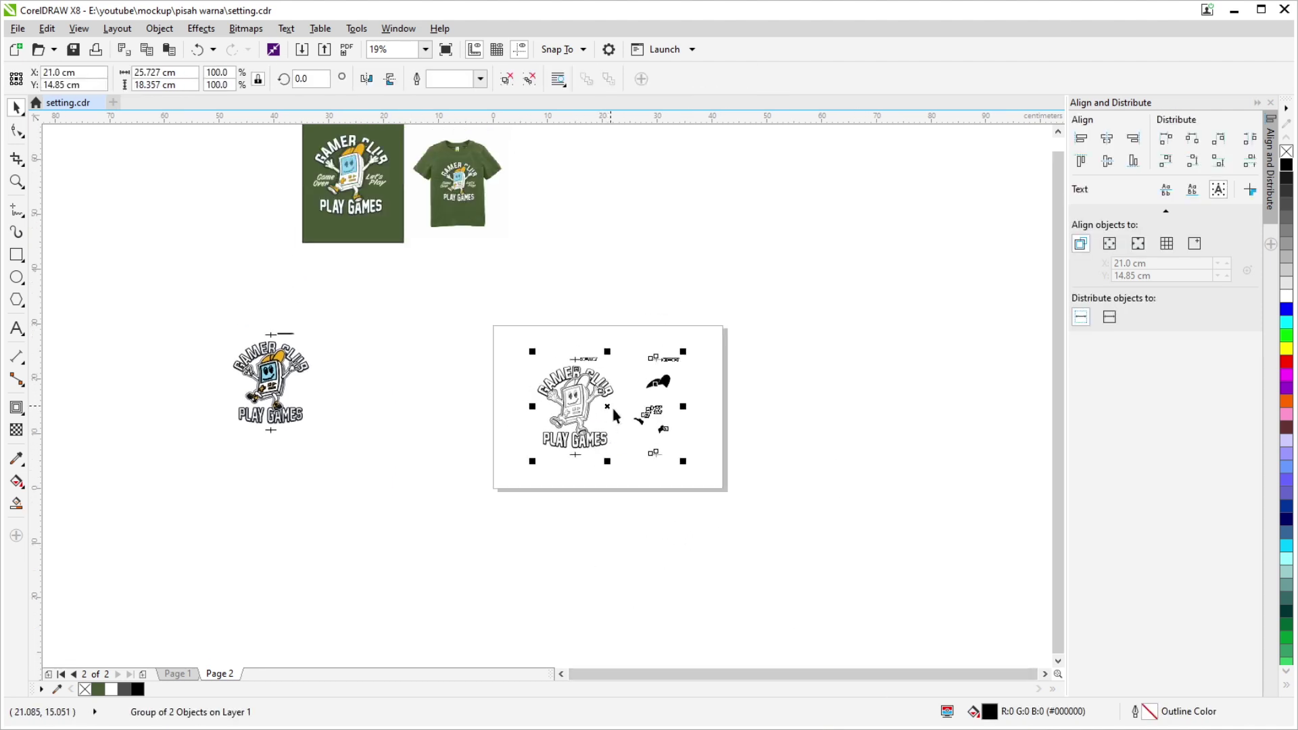
scroll(697, 512, up, 2)
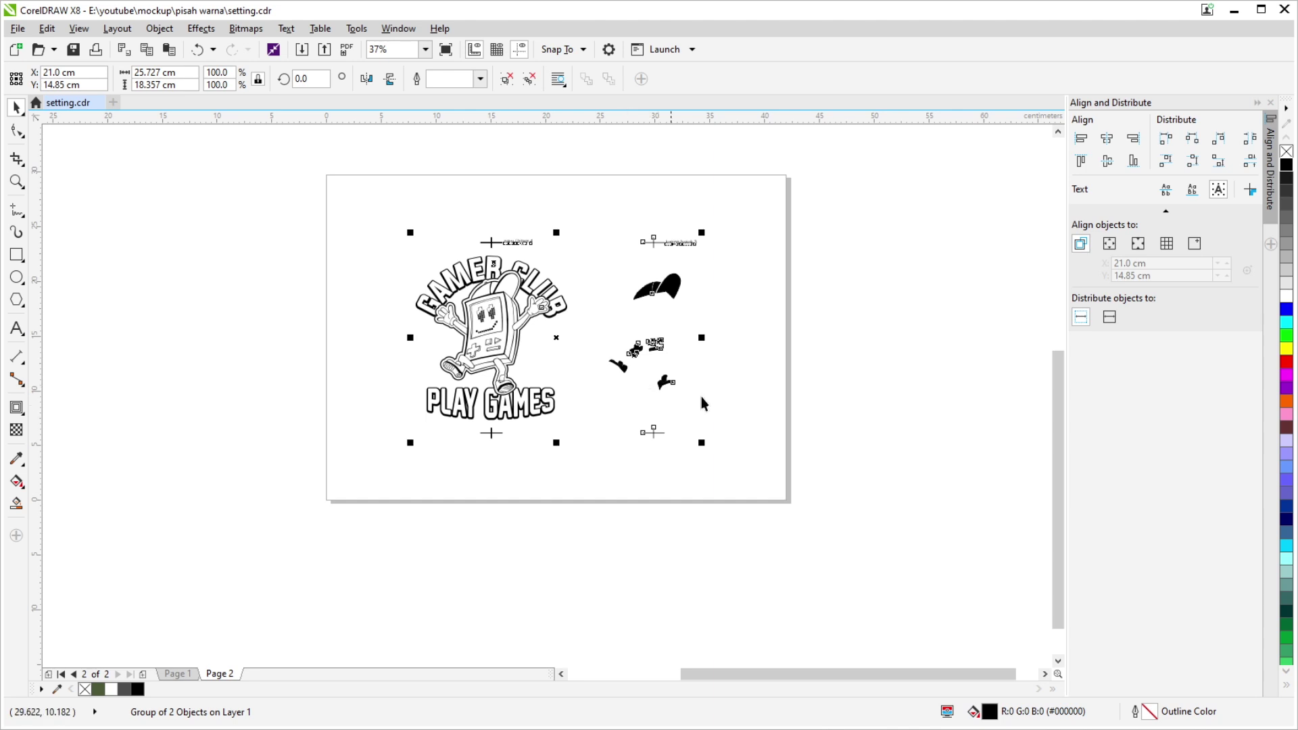
drag(697, 282, 620, 393)
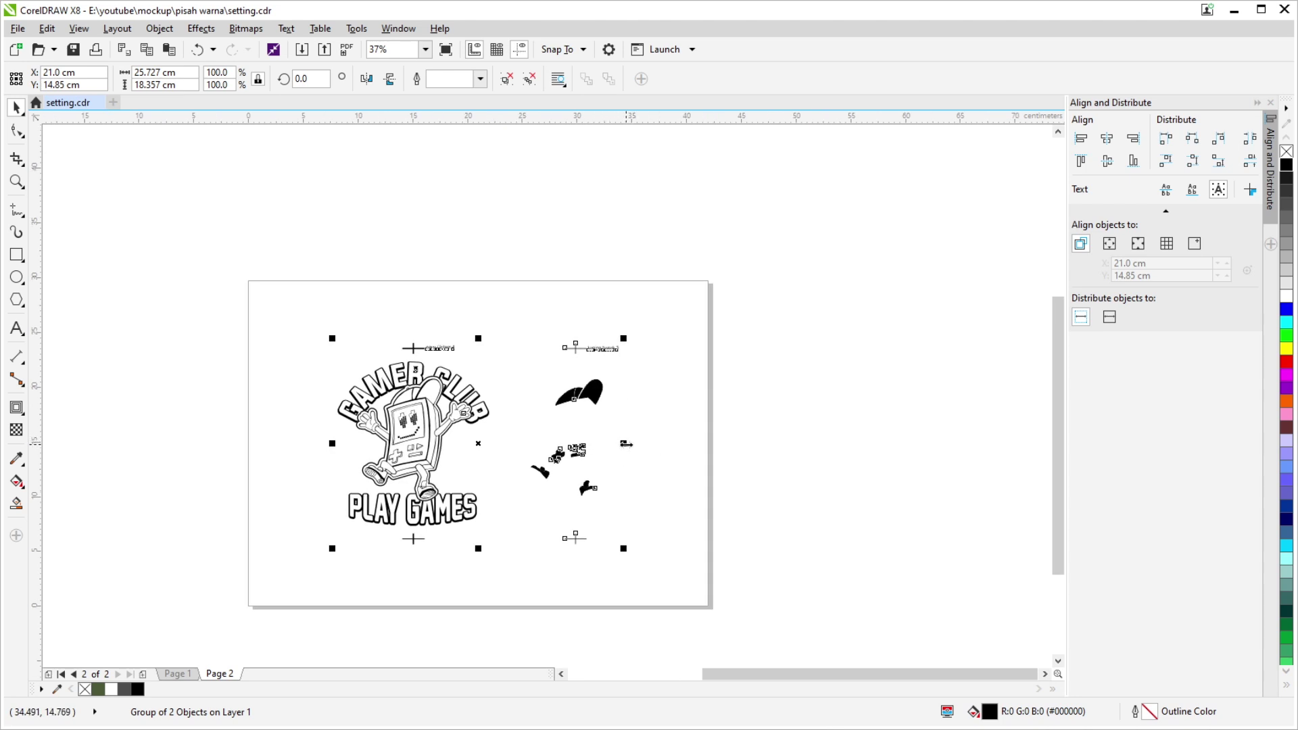
scroll(635, 426, down, 2)
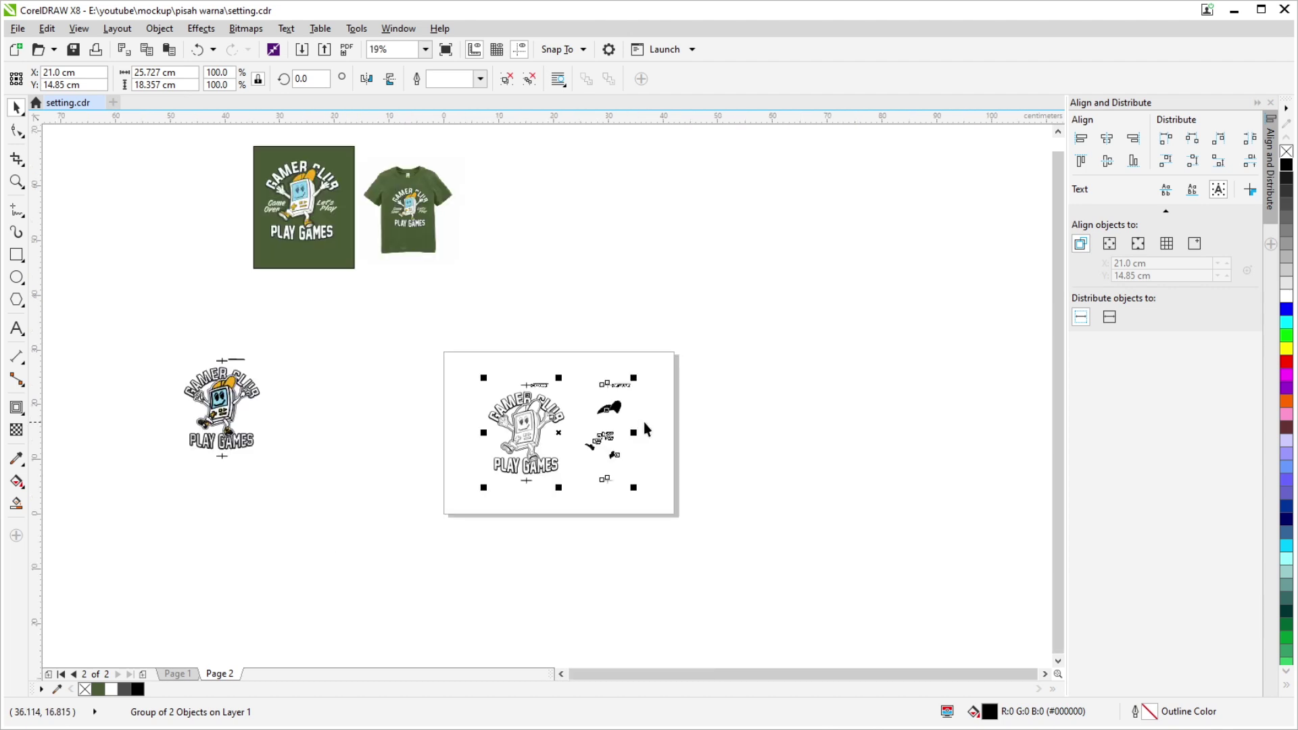
drag(454, 274, 541, 328)
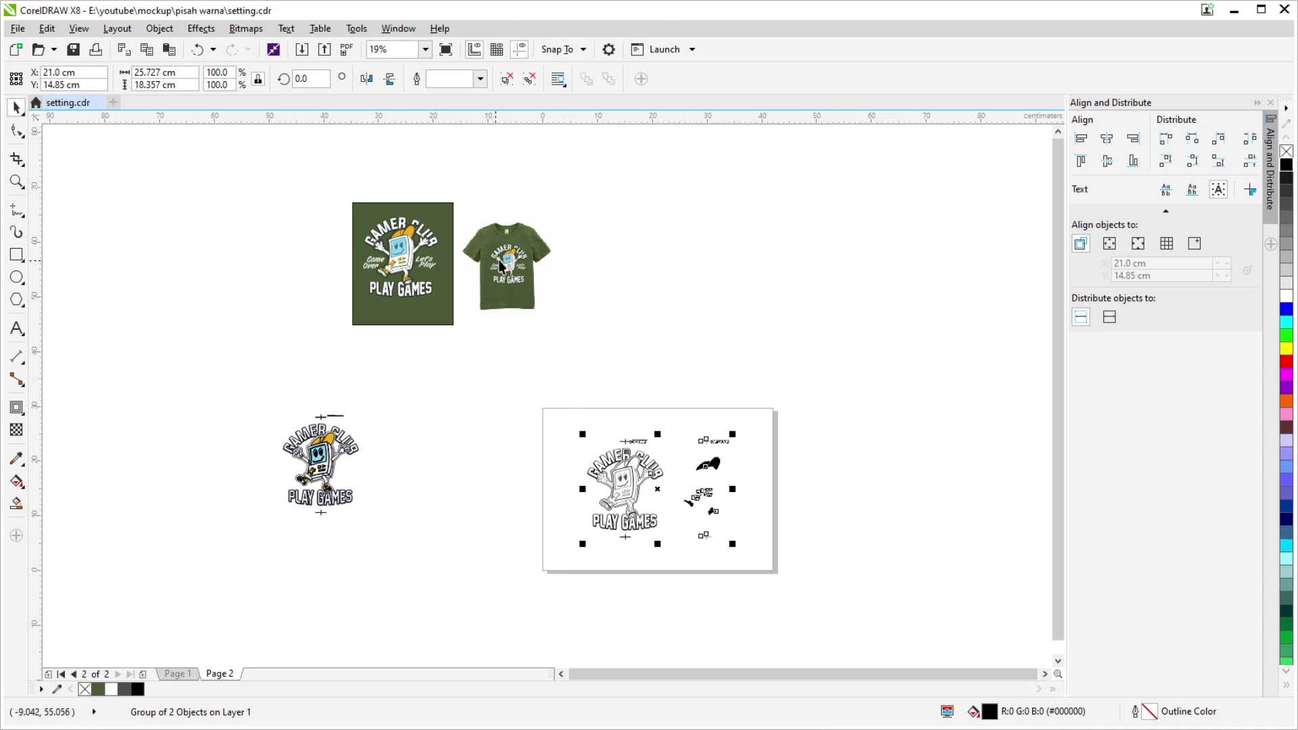
scroll(500, 266, up, 2)
scroll(558, 406, down, 2)
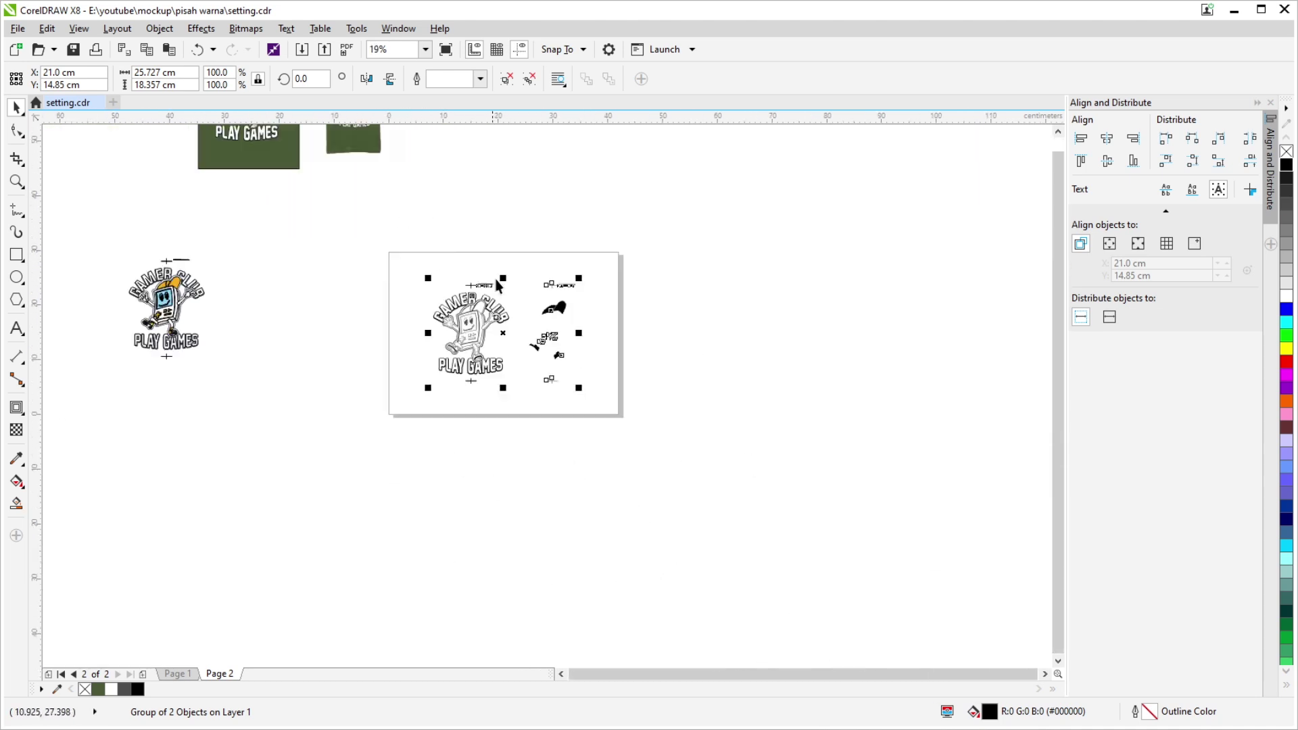
scroll(482, 291, up, 2)
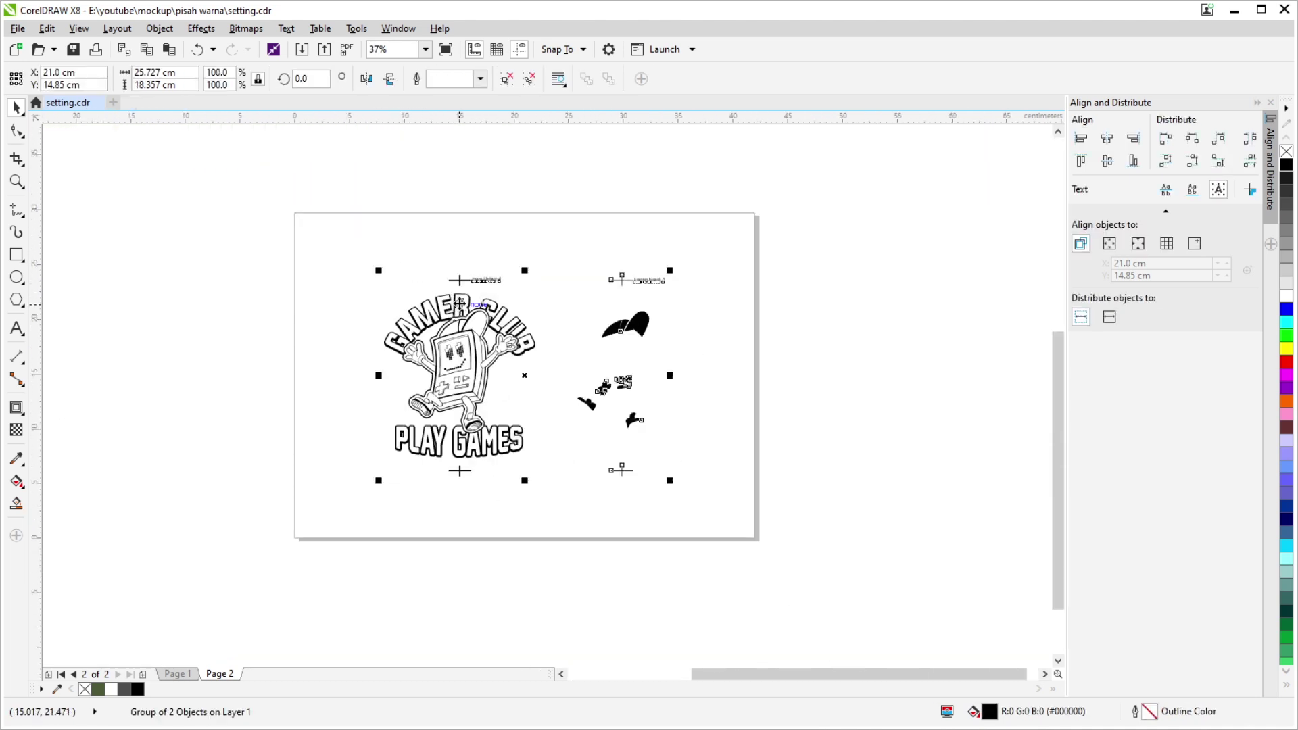
scroll(459, 304, up, 2)
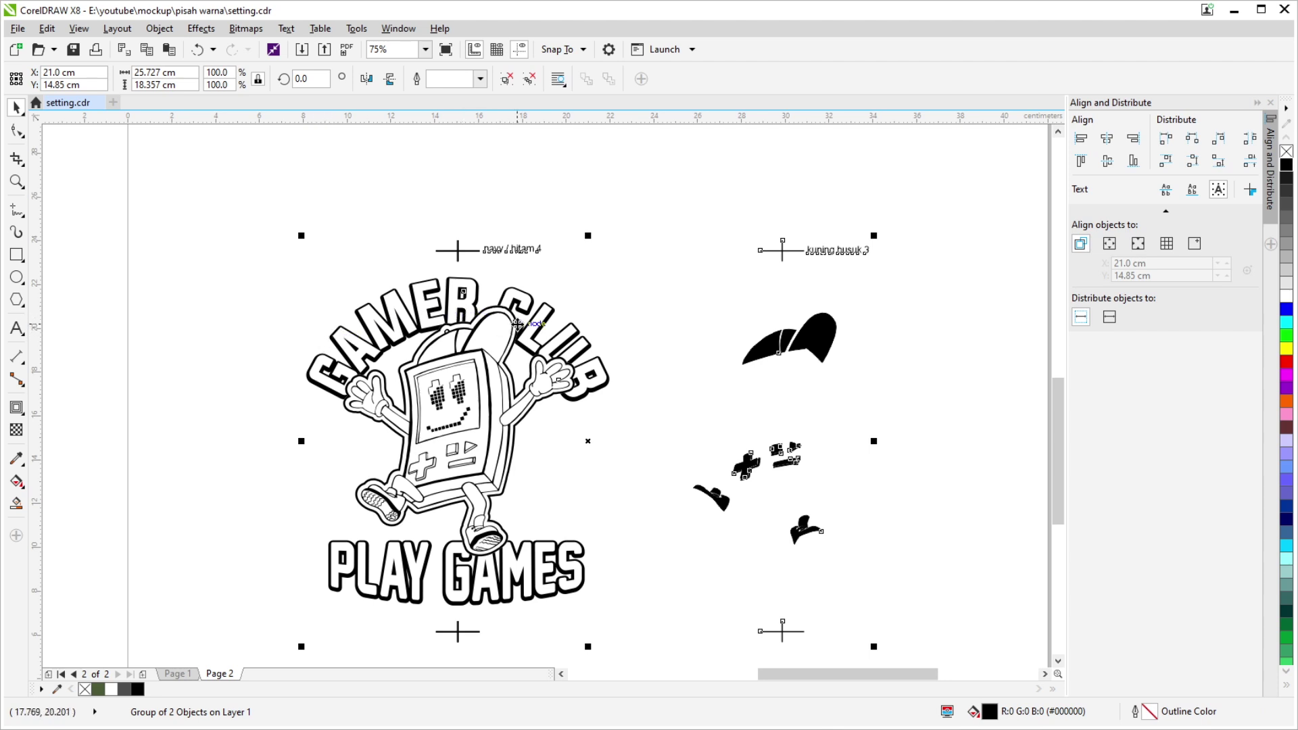
scroll(517, 324, down, 2)
click(411, 377)
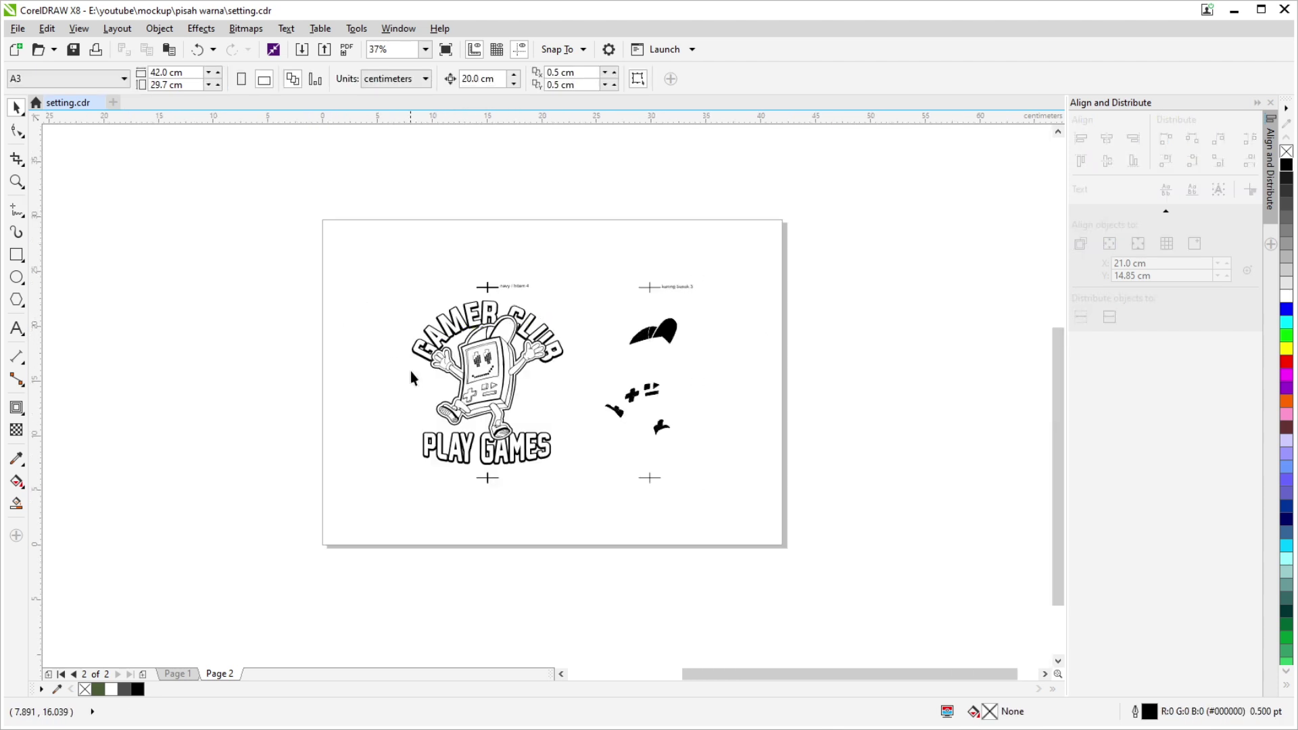
scroll(434, 366, up, 4)
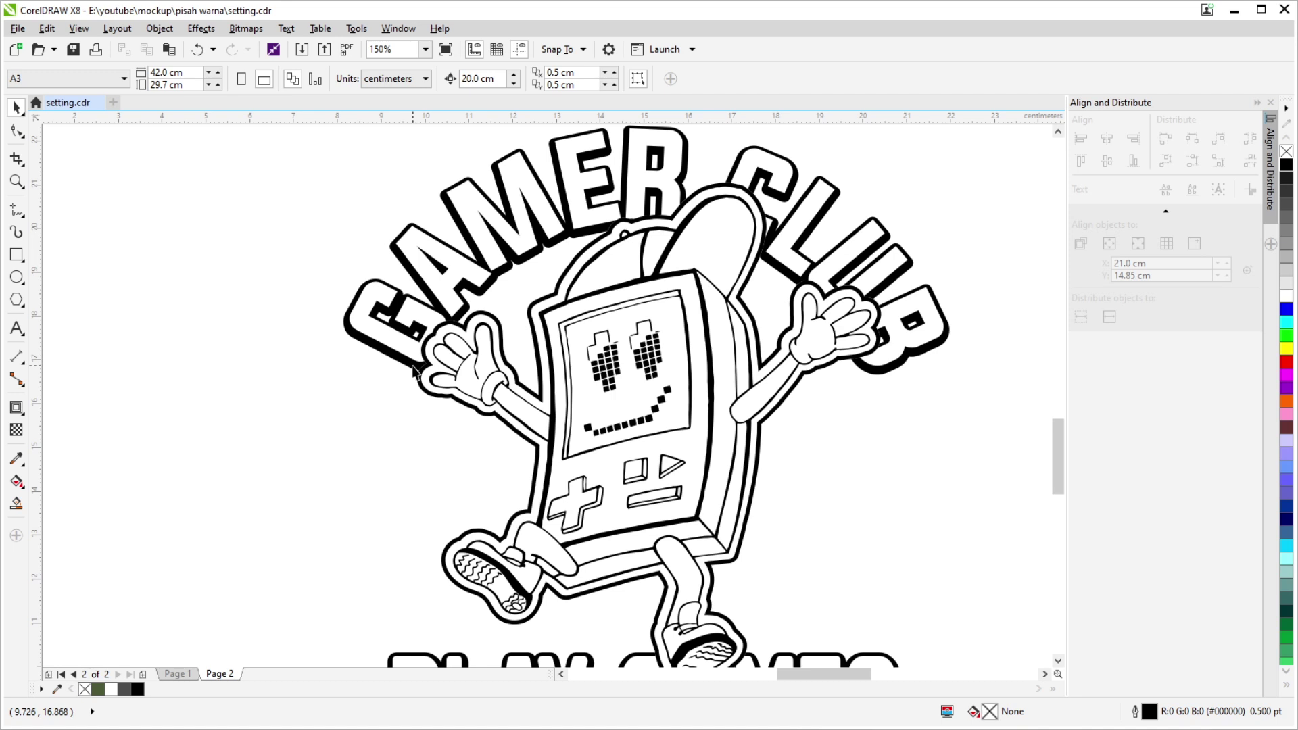
scroll(571, 456, up, 2)
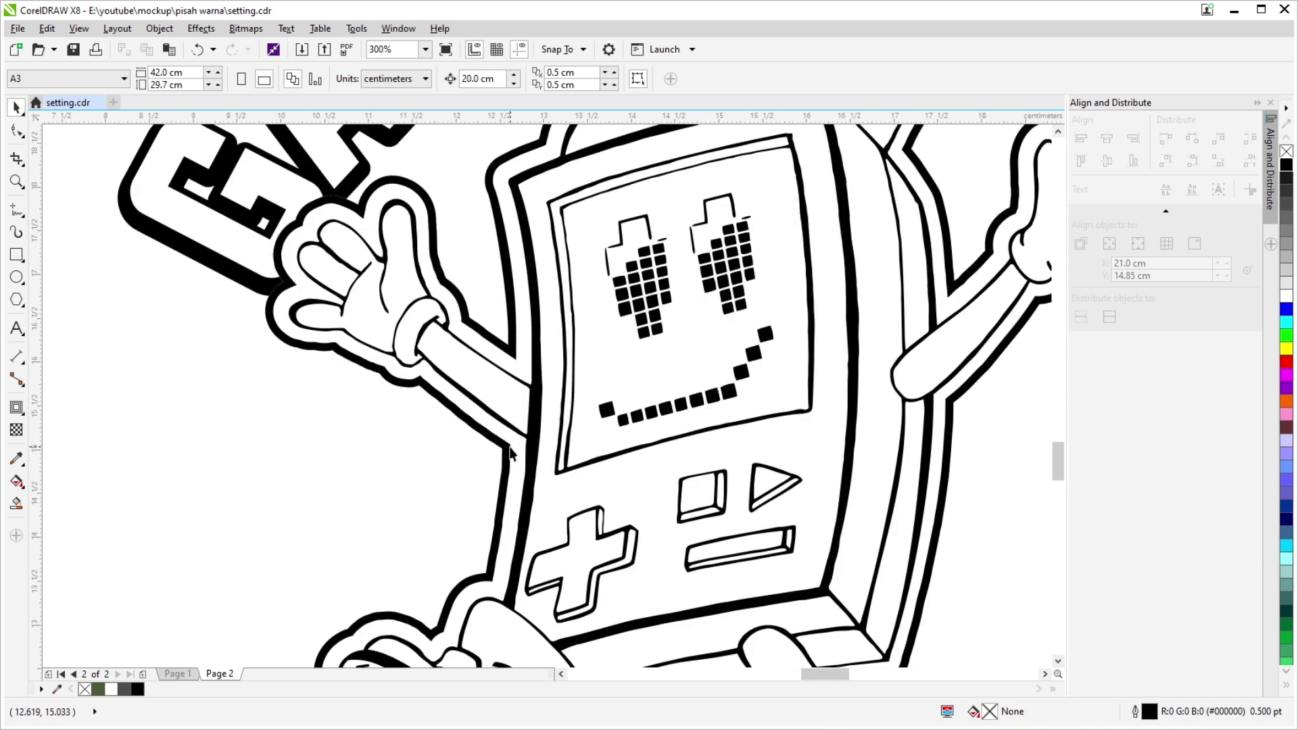
scroll(510, 453, down, 4)
scroll(617, 504, down, 4)
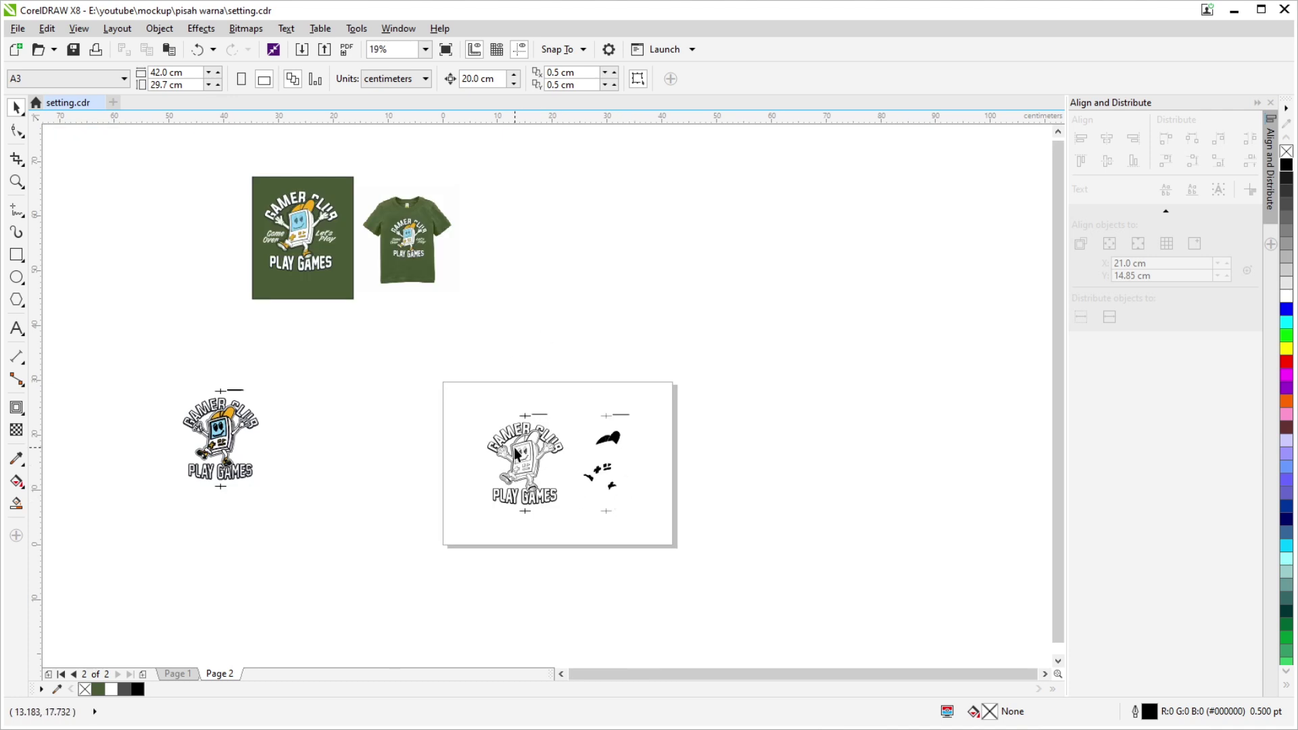
scroll(515, 454, up, 4)
drag(654, 398, 480, 338)
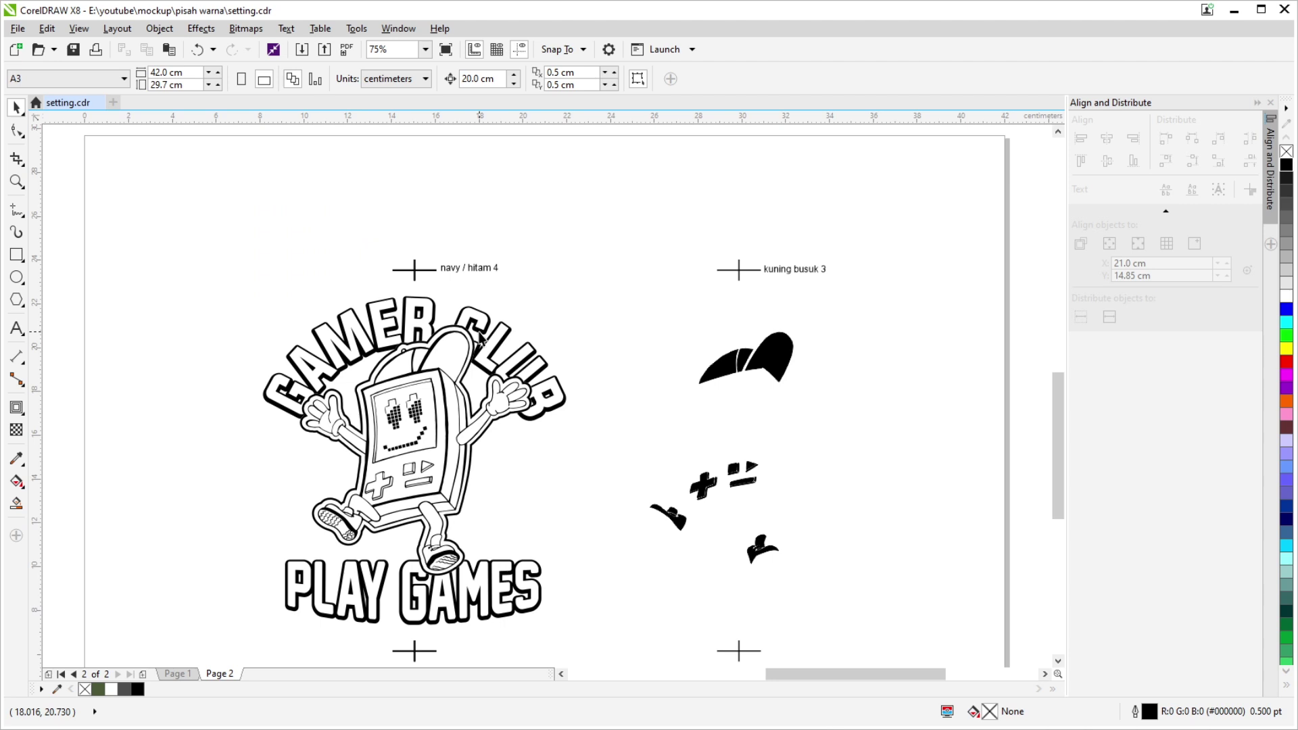
click(778, 369)
scroll(654, 376, down, 5)
click(654, 376)
scroll(297, 354, down, 1)
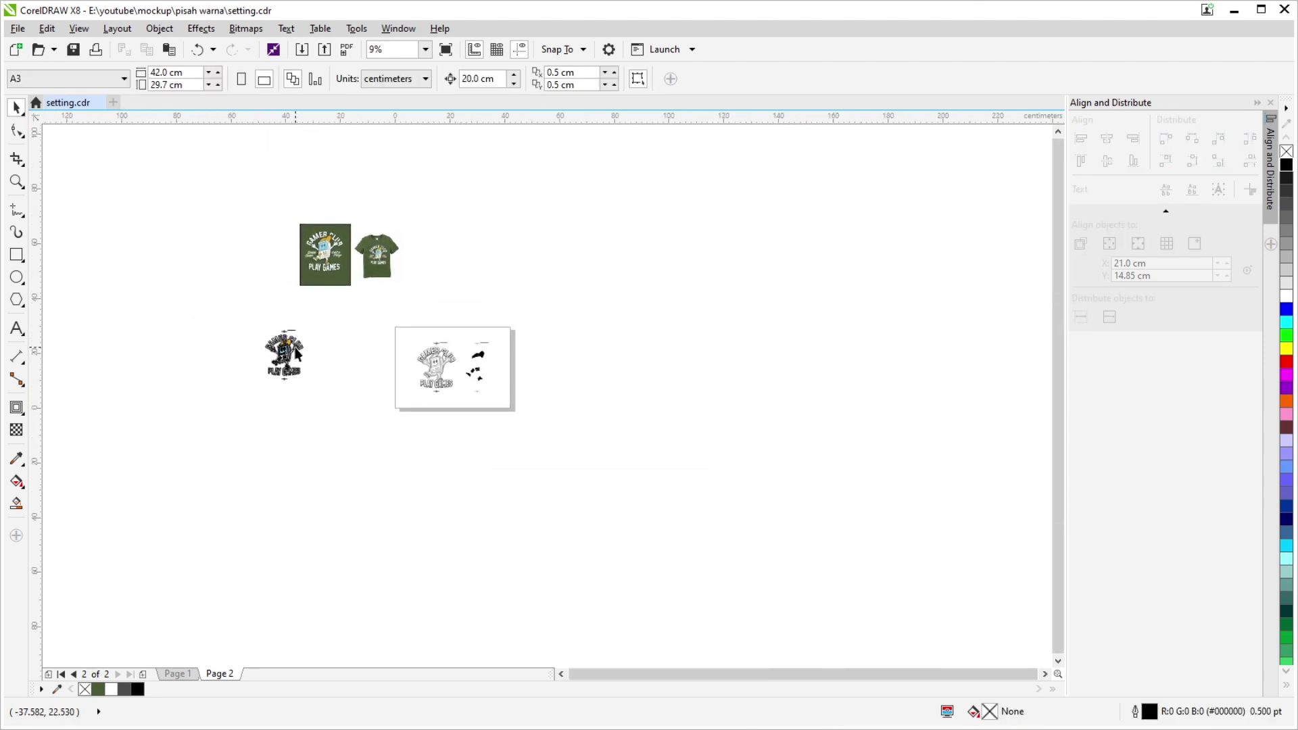
scroll(269, 317, up, 2)
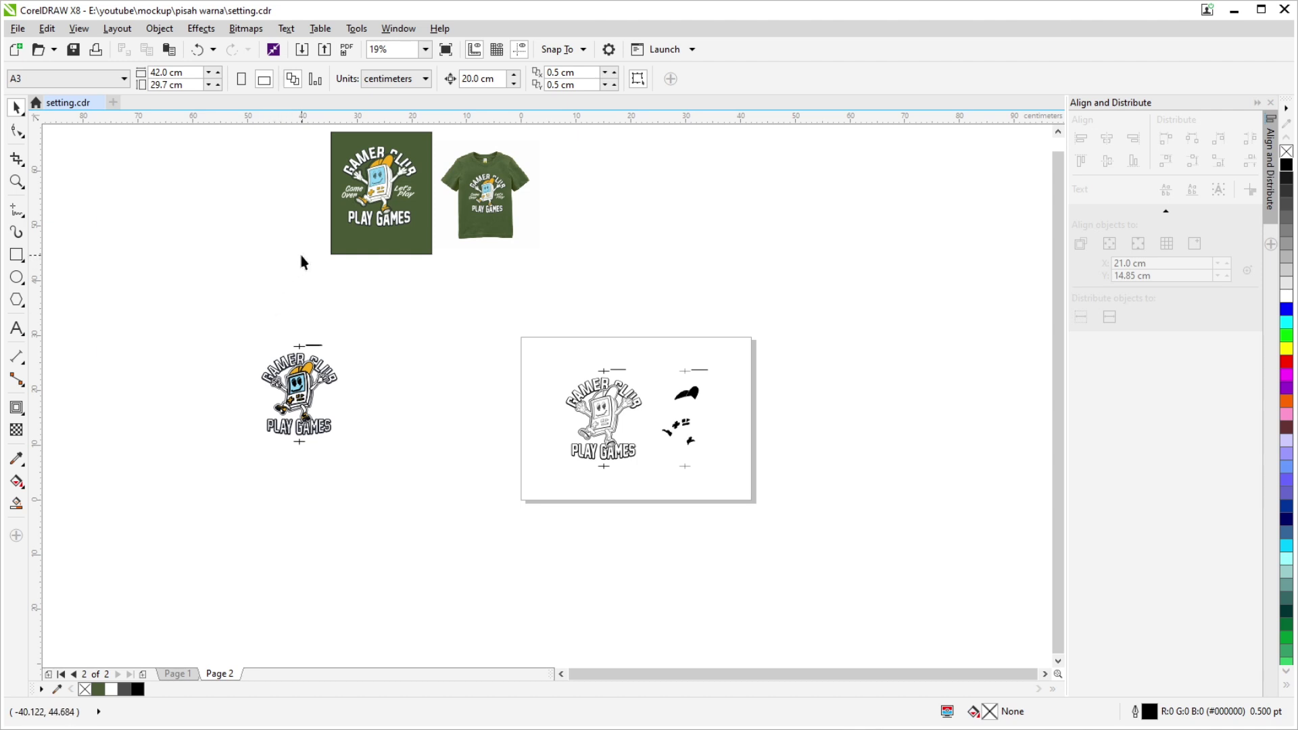
mouse_move(484, 269)
mouse_down()
mouse_move(549, 530)
mouse_move(487, 426)
mouse_up()
scroll(838, 493, up, 1)
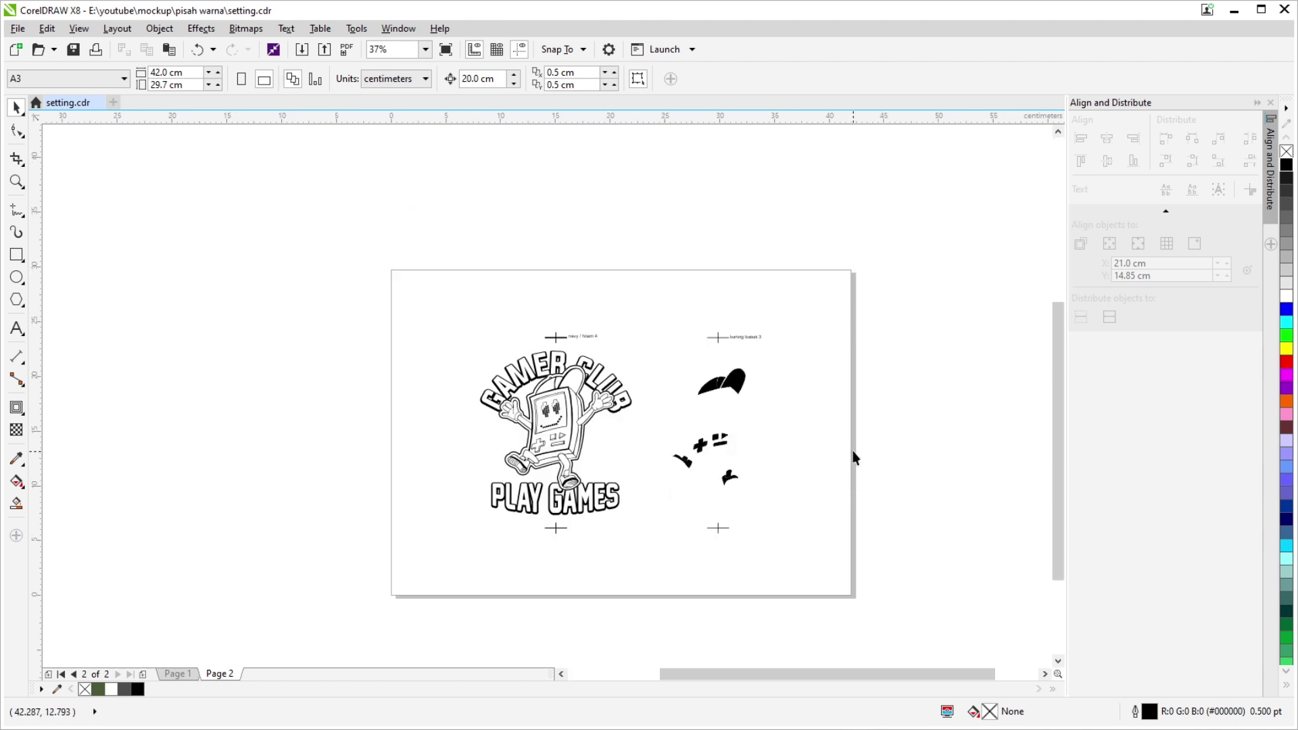
drag(831, 458, 741, 433)
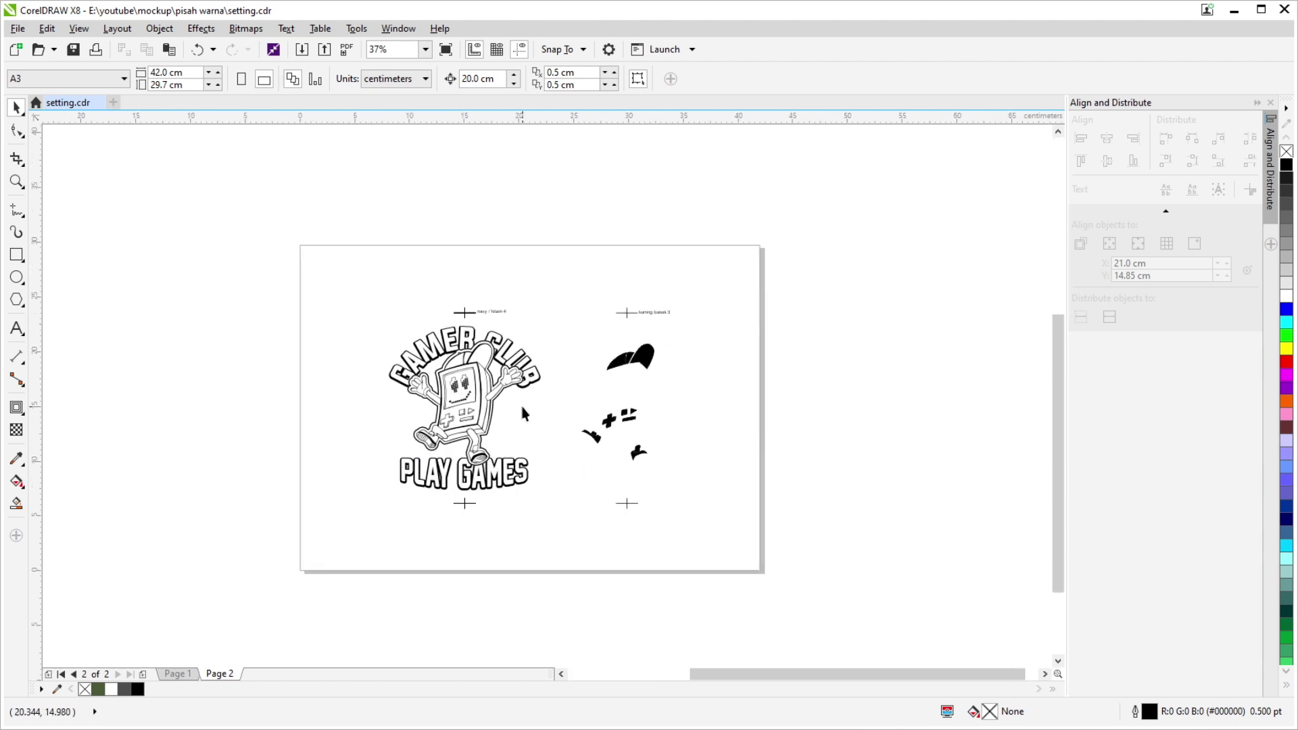